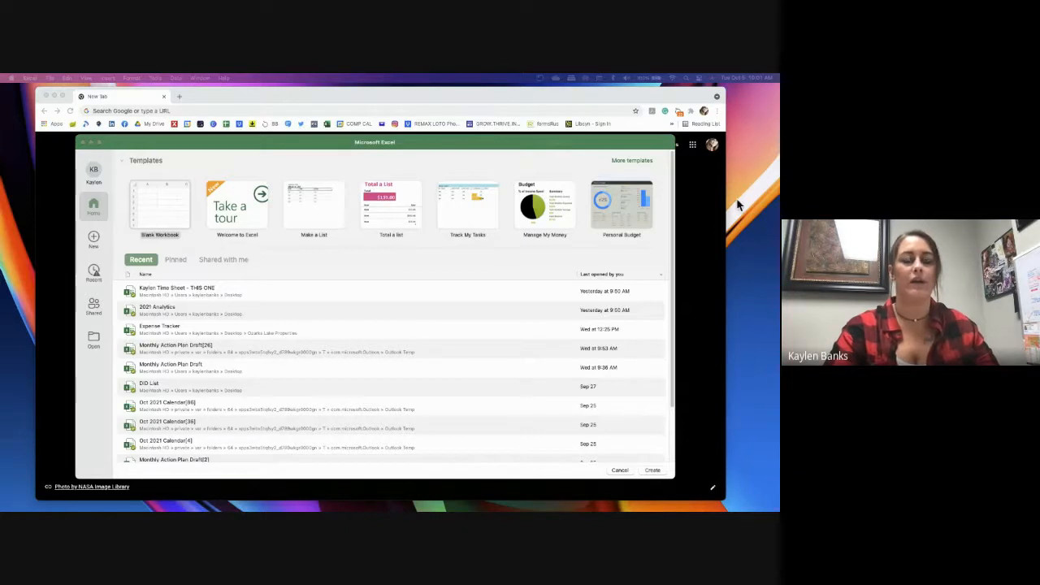
# Switch to Chrome, open Google Sheets from the Google apps list and look over its start page
pyautogui.click(342, 143)
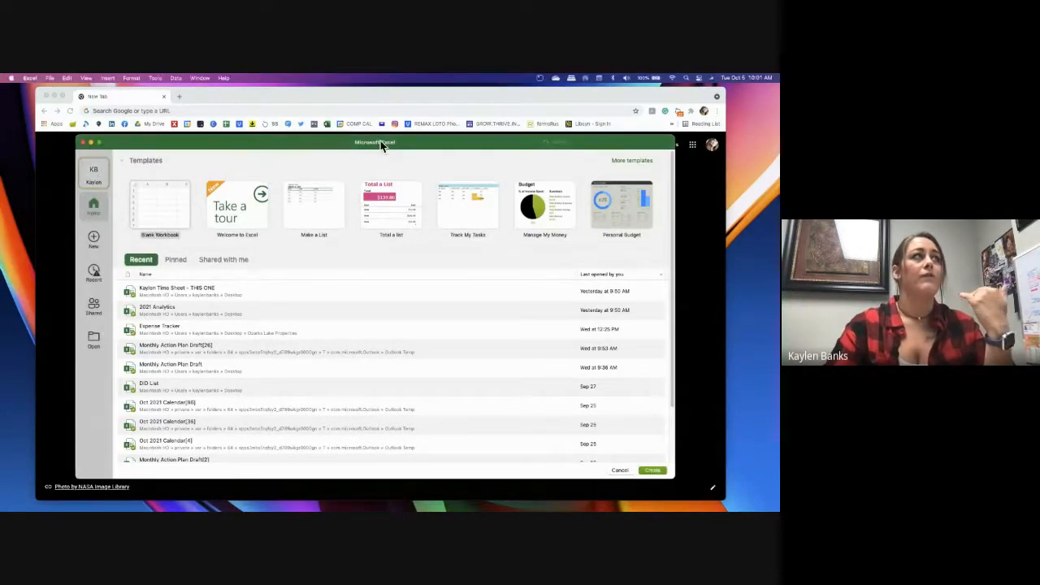
pyautogui.click(385, 95)
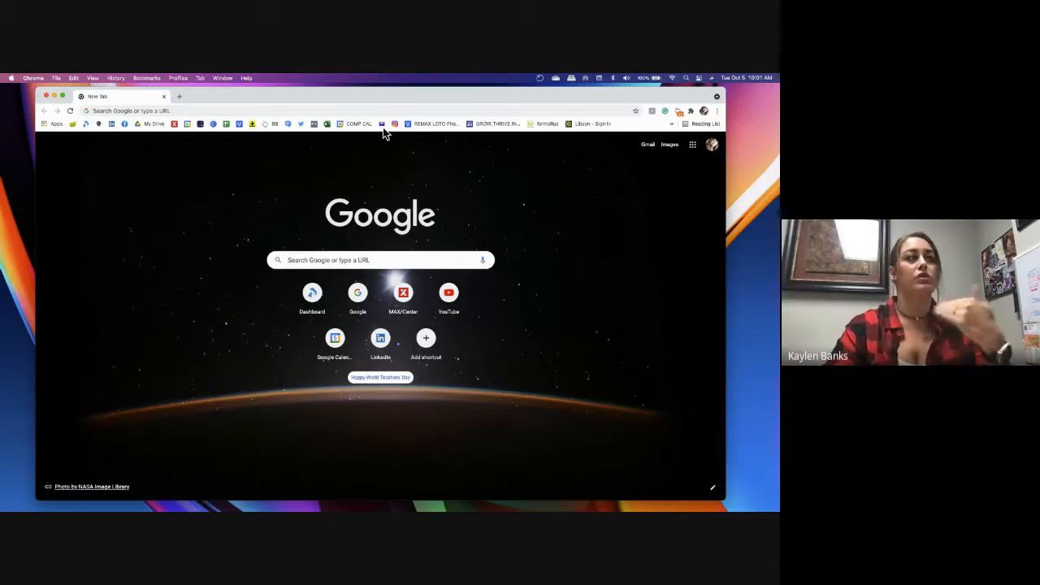
pyautogui.click(693, 146)
pyautogui.scroll(-3, 676, 273)
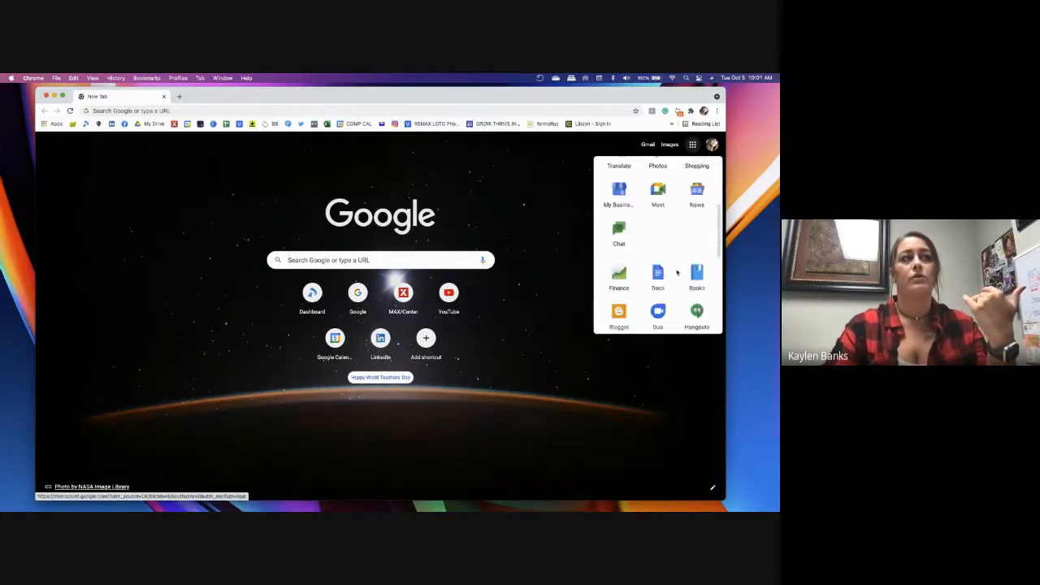
pyautogui.scroll(-1, 677, 273)
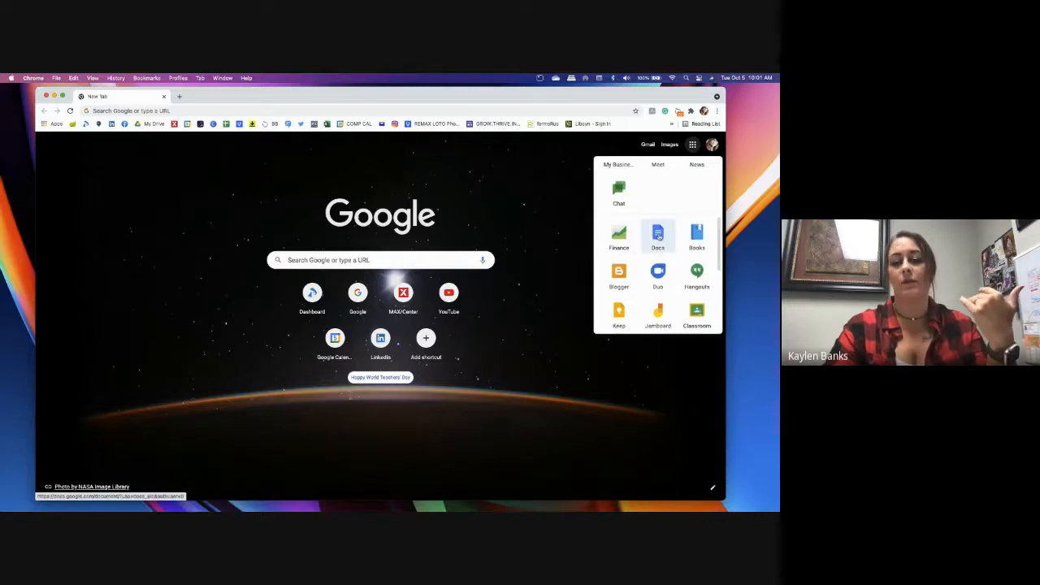
pyautogui.scroll(-3, 671, 262)
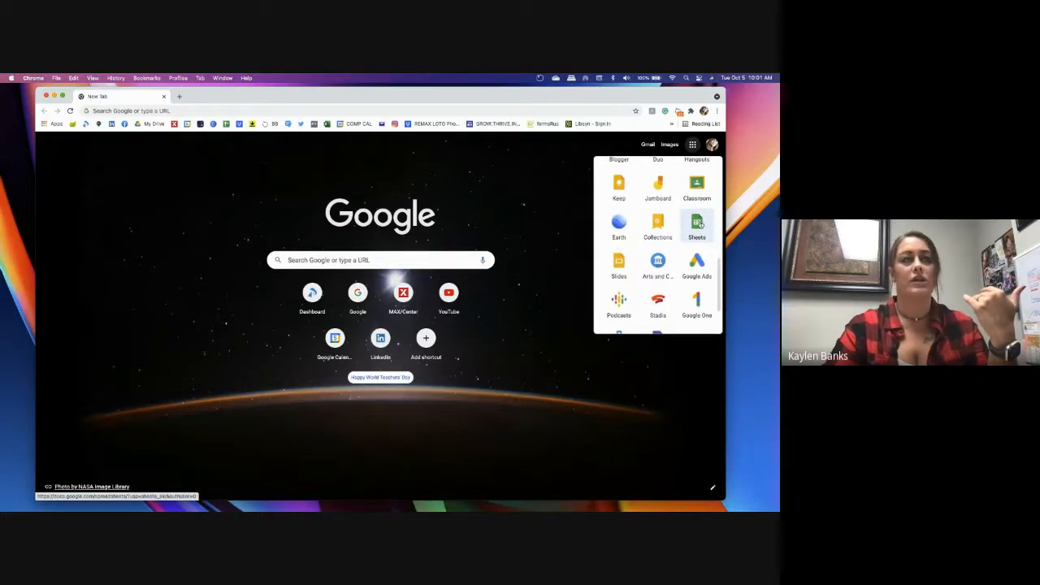
pyautogui.click(697, 224)
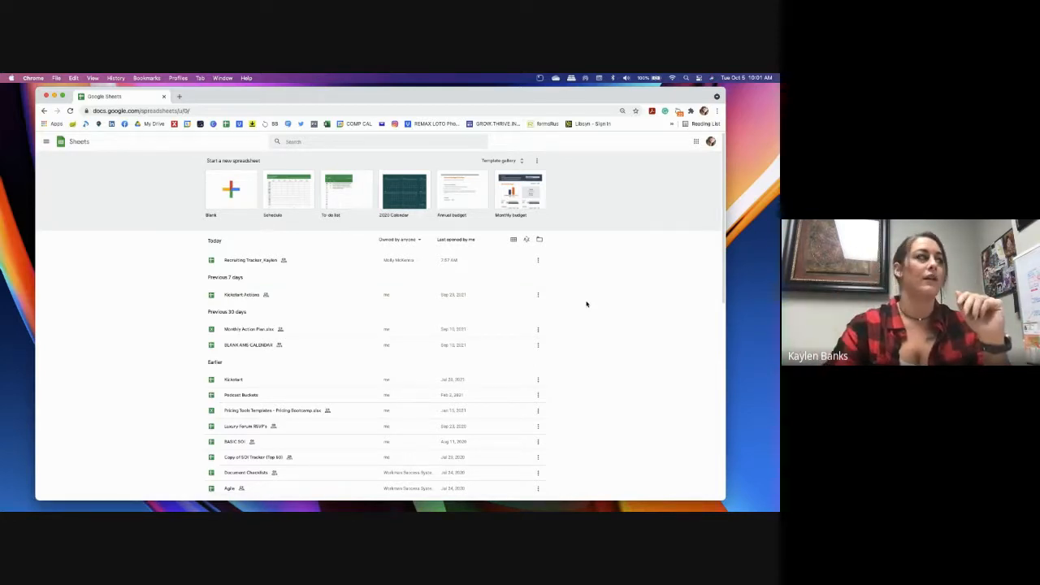
pyautogui.scroll(-1, 573, 309)
pyautogui.scroll(1, 570, 309)
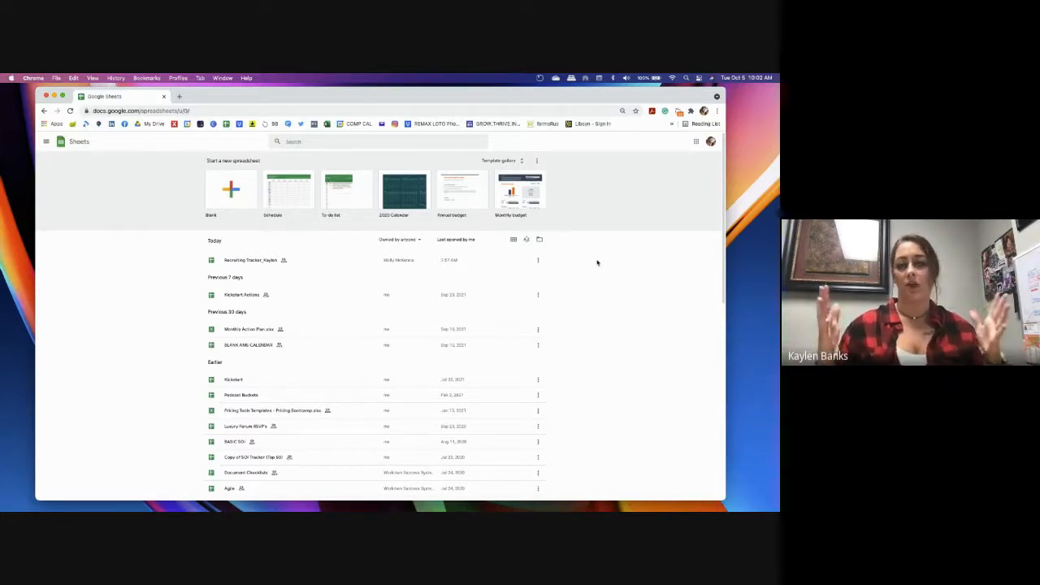
# Minimize the Chrome window and enlarge the Excel start window to nearly fill the screen
pyautogui.click(54, 97)
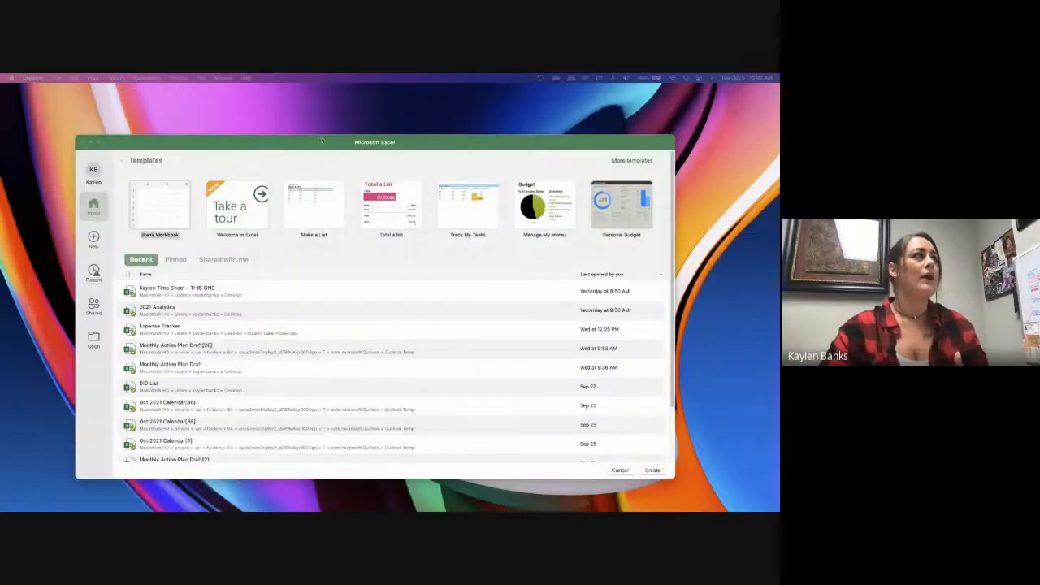
pyautogui.moveTo(319, 136); pyautogui.dragTo(320, 89)
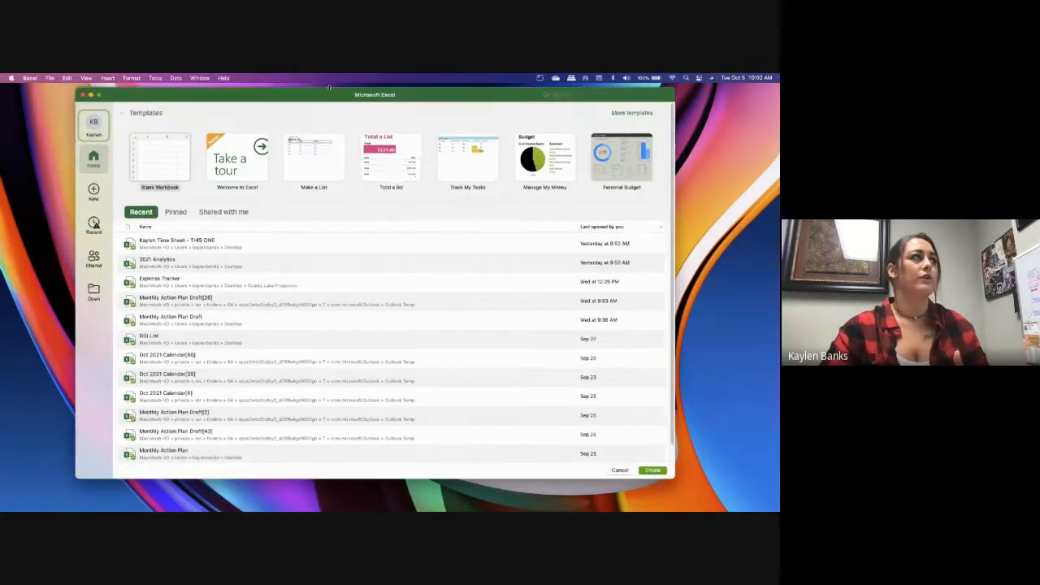
pyautogui.moveTo(268, 480); pyautogui.dragTo(268, 502)
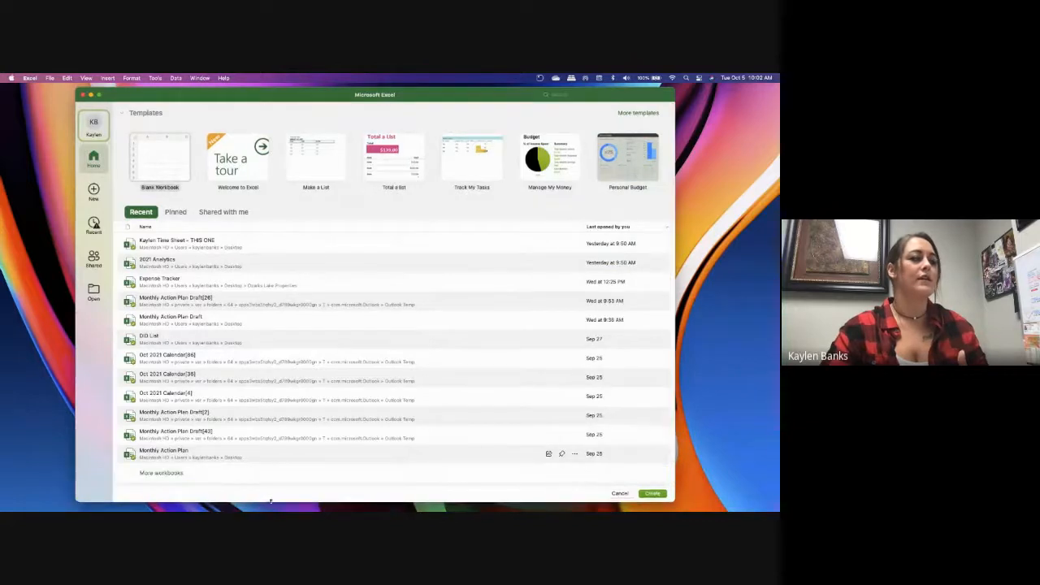
pyautogui.moveTo(75, 217); pyautogui.dragTo(24, 217)
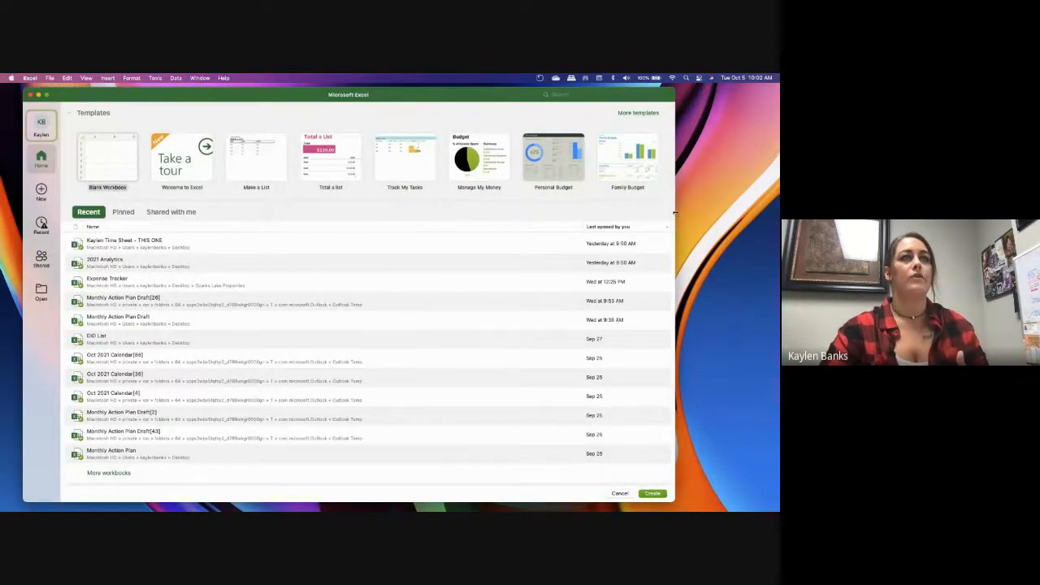
pyautogui.moveTo(674, 213); pyautogui.dragTo(765, 228)
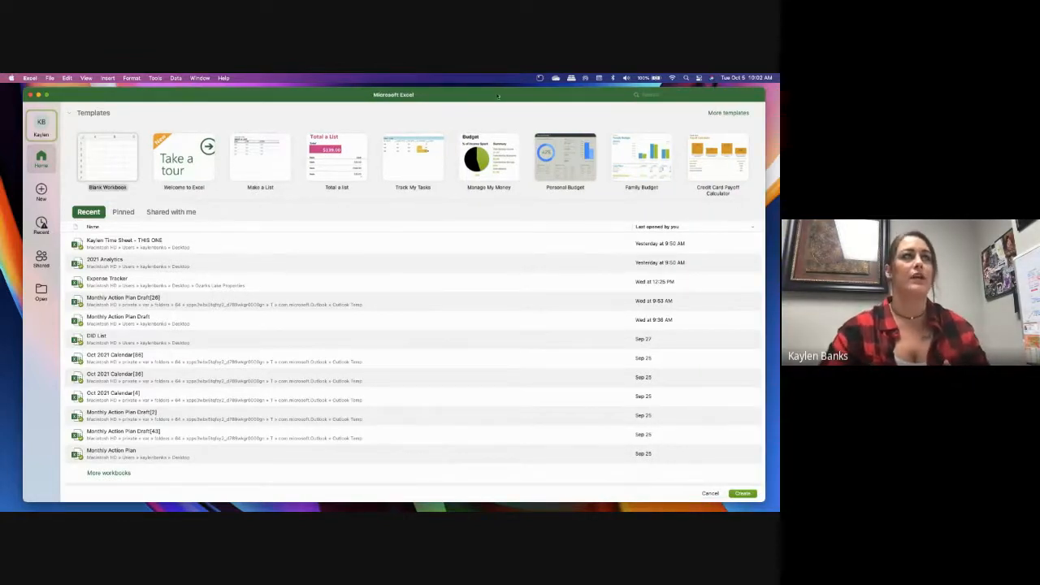
pyautogui.moveTo(503, 95); pyautogui.dragTo(498, 96)
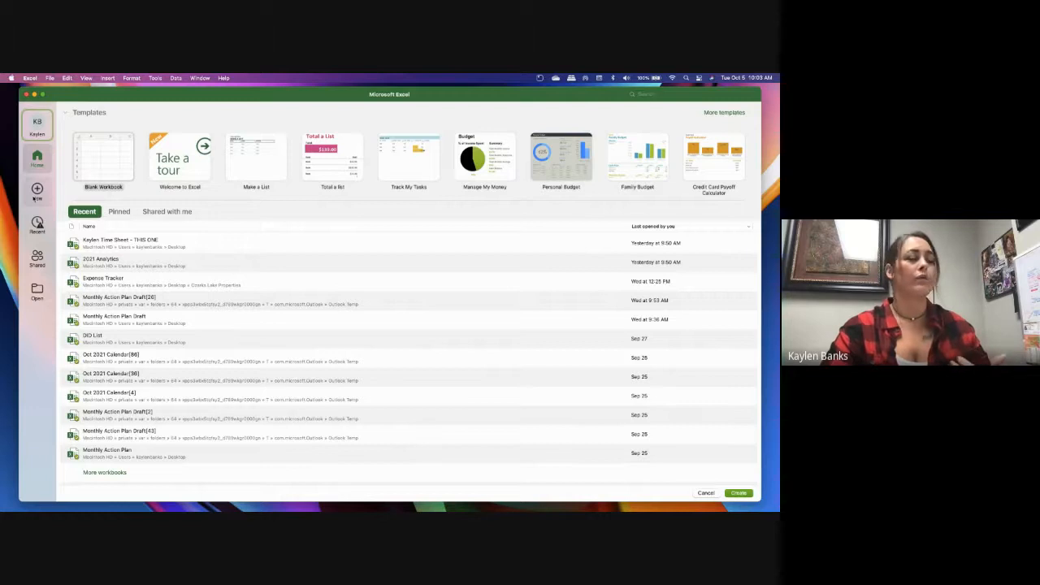
# Show the full gallery of templates for creating a new Excel workbook
pyautogui.click(36, 192)
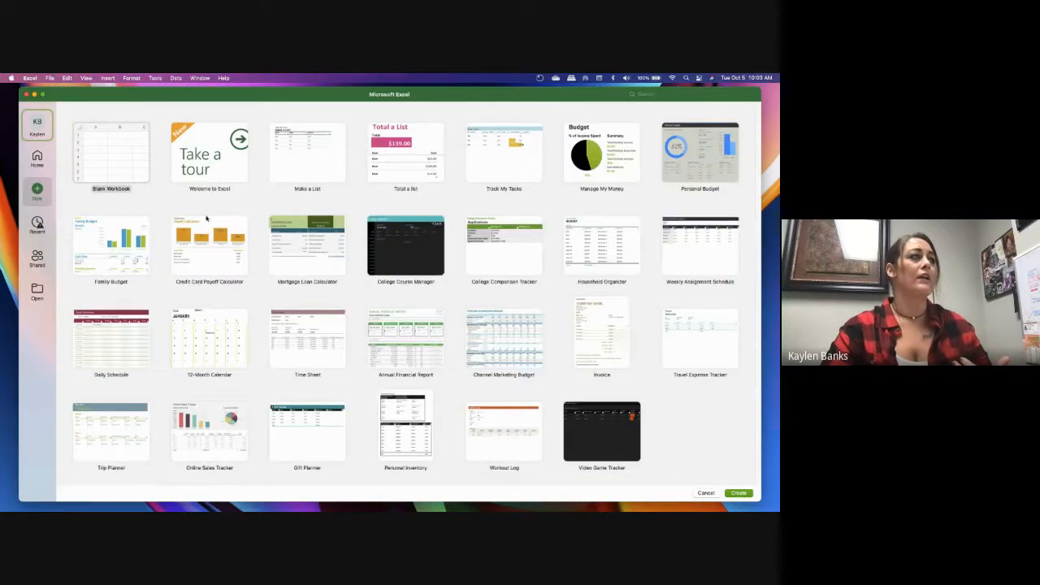
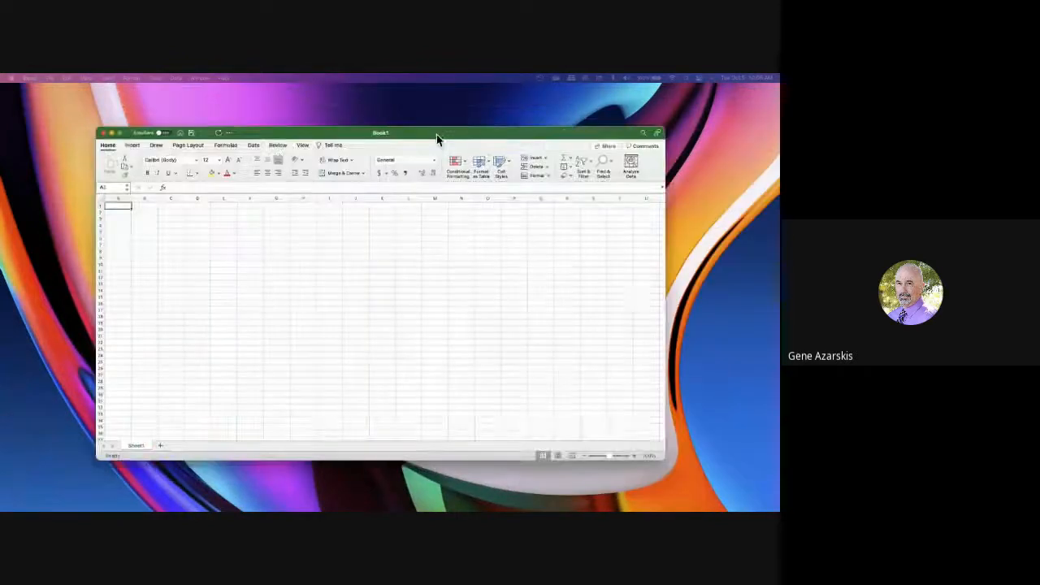
# Enlarge the blank workbook window to nearly fill the screen and move it up slightly
pyautogui.moveTo(436, 134); pyautogui.dragTo(384, 108)
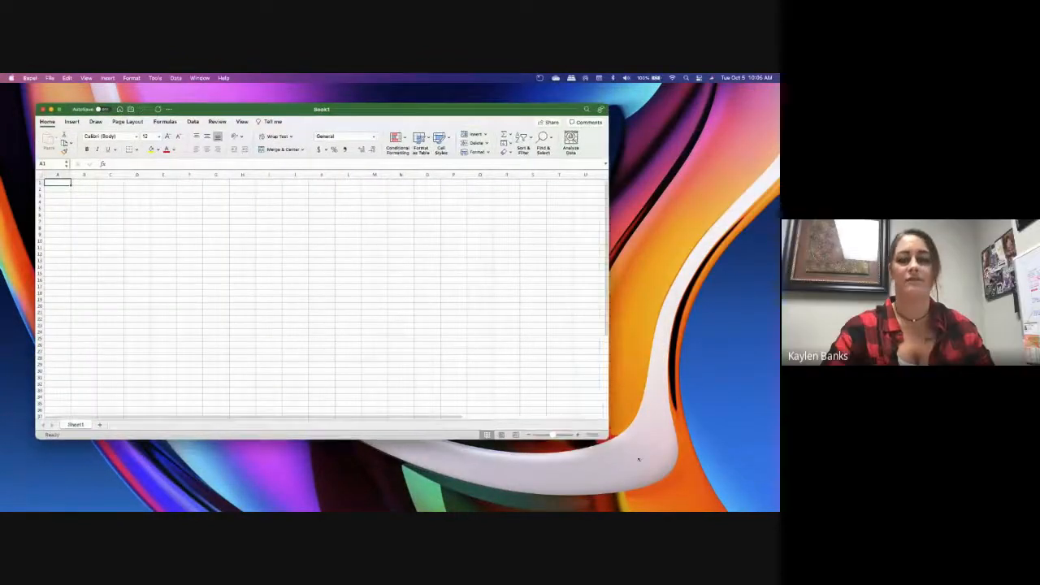
pyautogui.moveTo(639, 459); pyautogui.dragTo(735, 486)
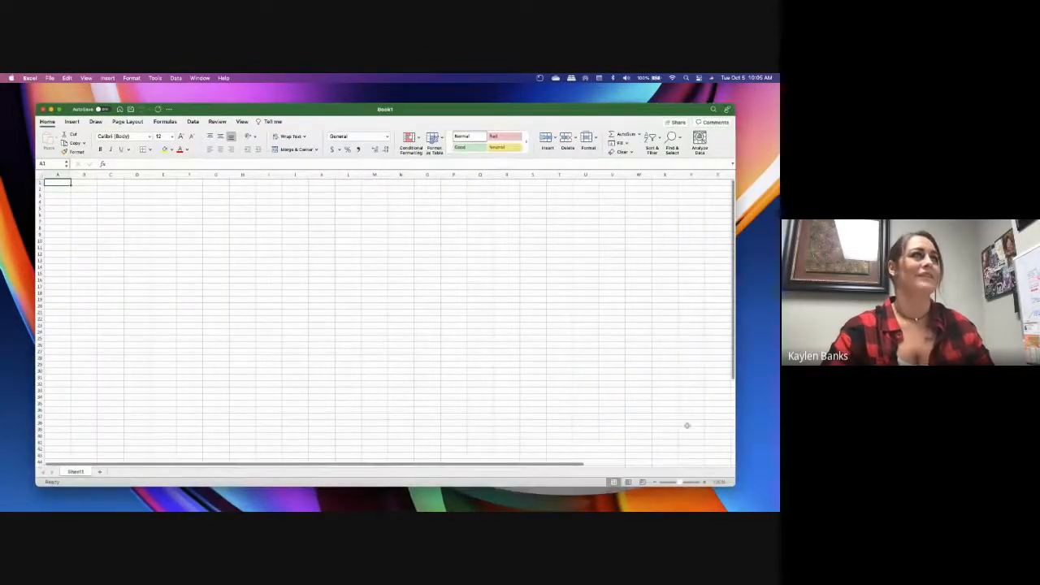
pyautogui.moveTo(503, 115); pyautogui.dragTo(503, 104)
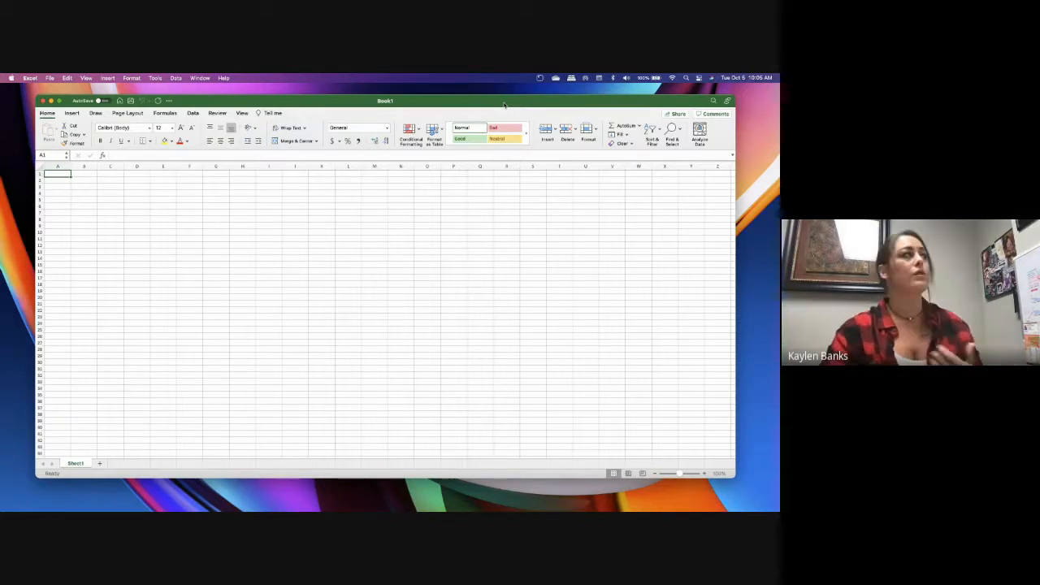
# Look through the ribbon's command sets for inserting, drawing, formulas, data and reviewing
pyautogui.click(77, 114)
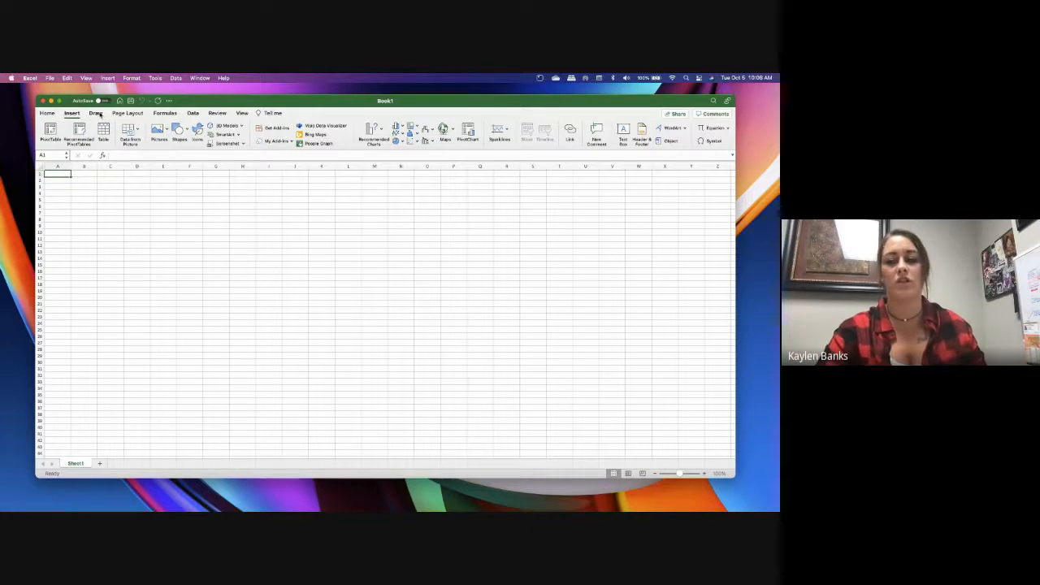
pyautogui.click(96, 113)
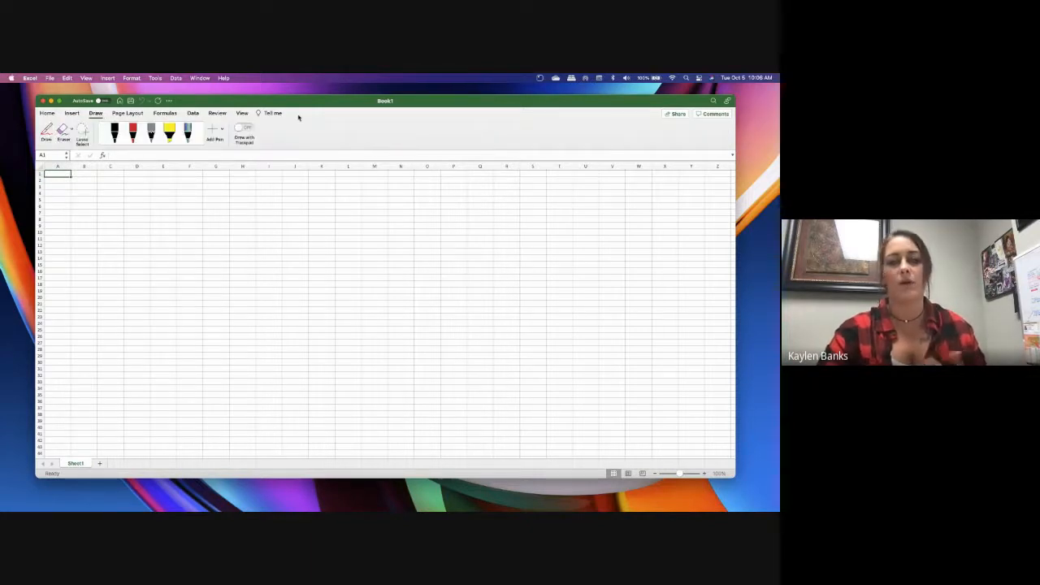
pyautogui.click(73, 114)
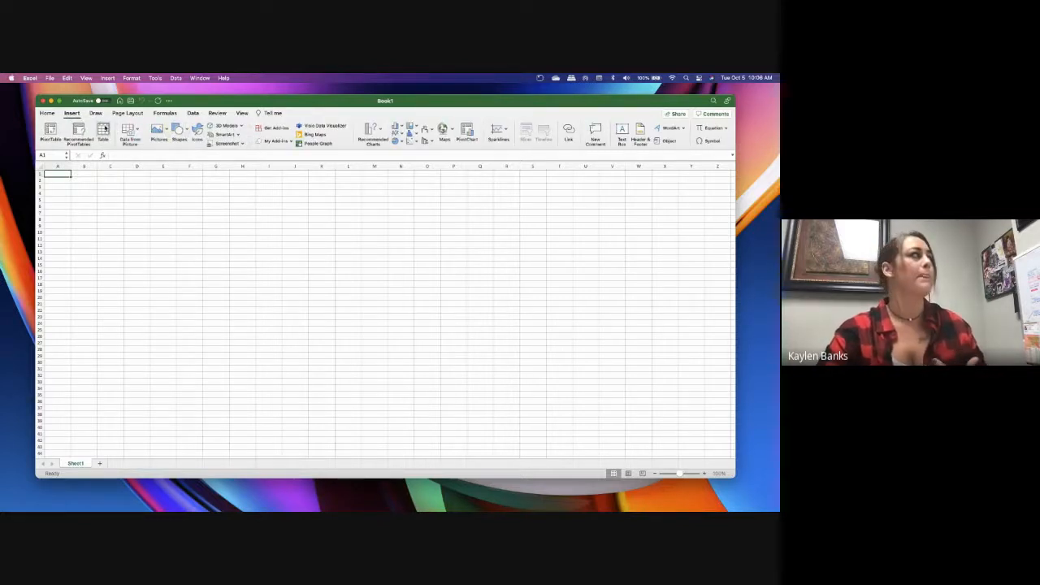
pyautogui.click(47, 113)
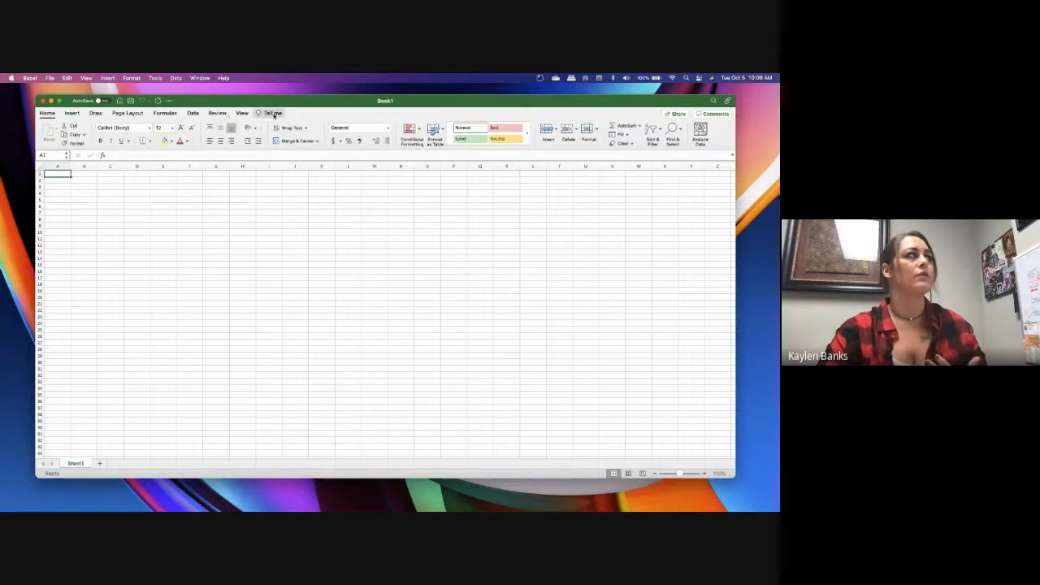
pyautogui.click(70, 113)
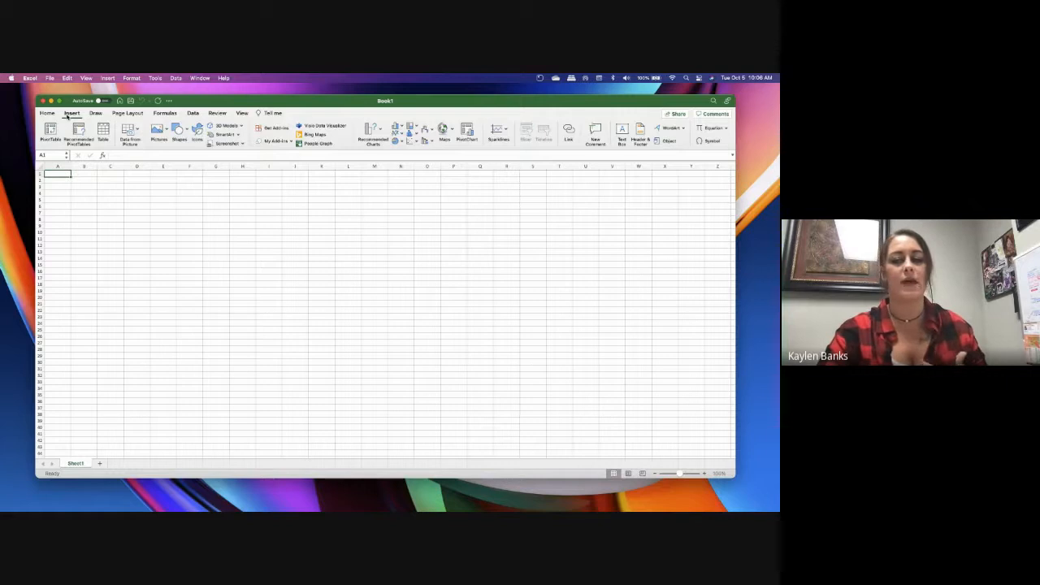
pyautogui.click(164, 113)
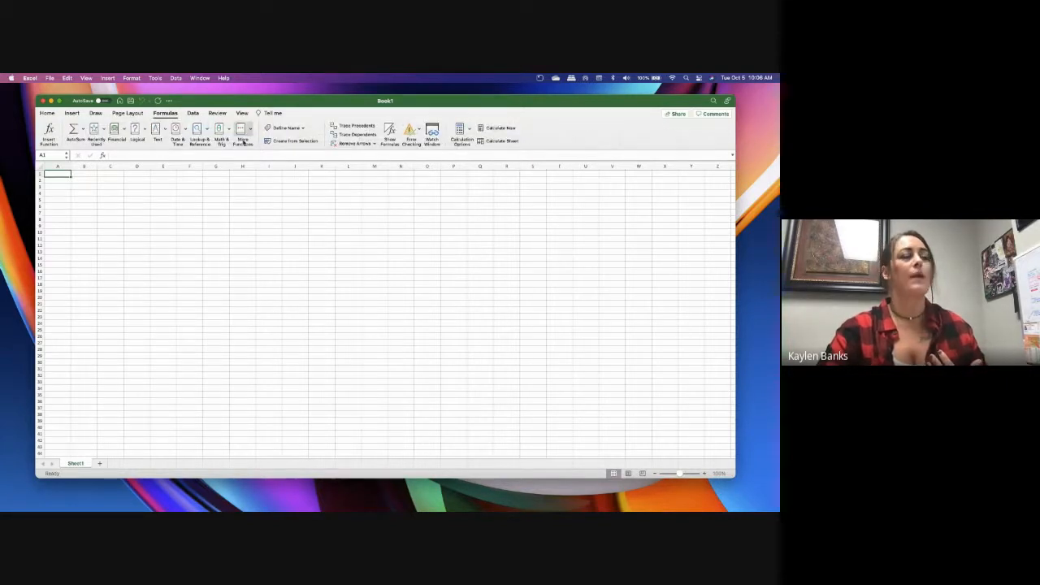
pyautogui.click(192, 114)
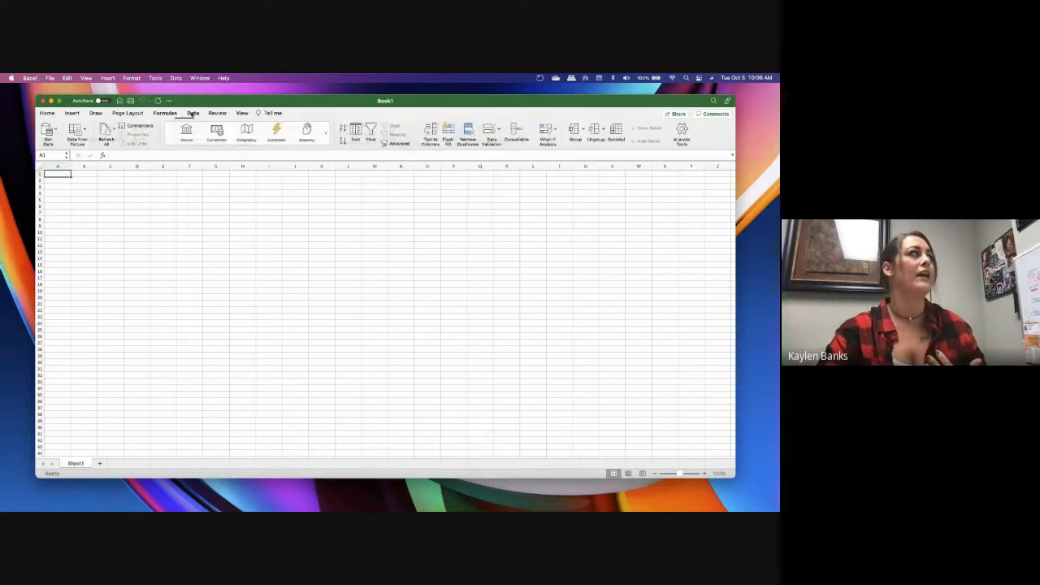
pyautogui.click(95, 112)
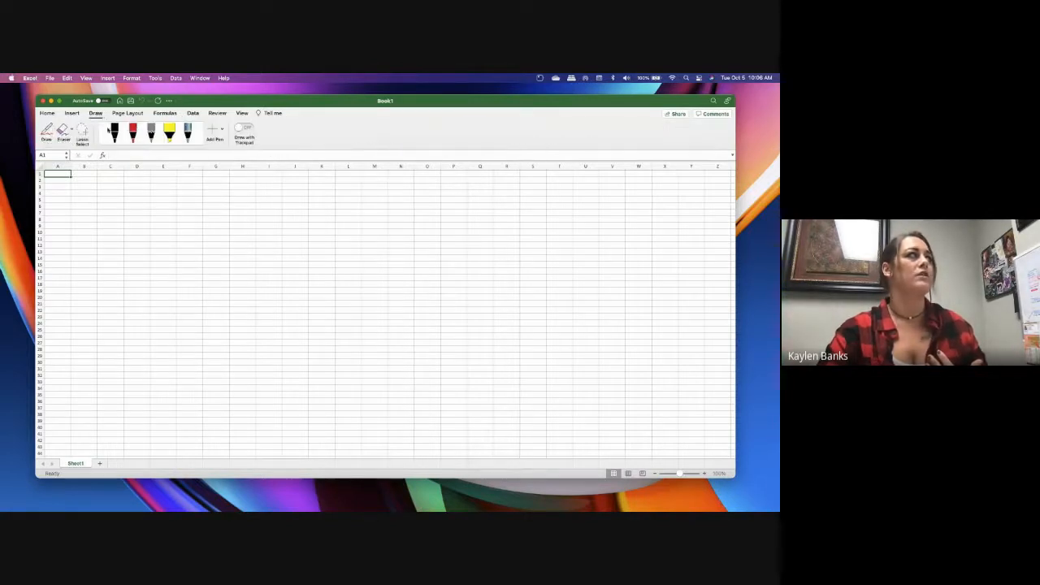
pyautogui.click(71, 113)
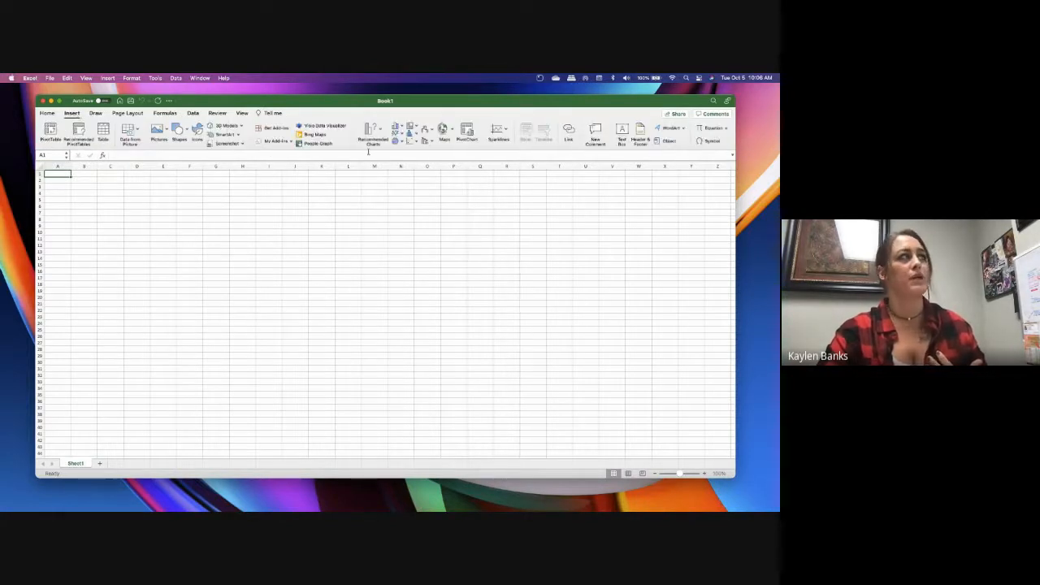
pyautogui.click(212, 114)
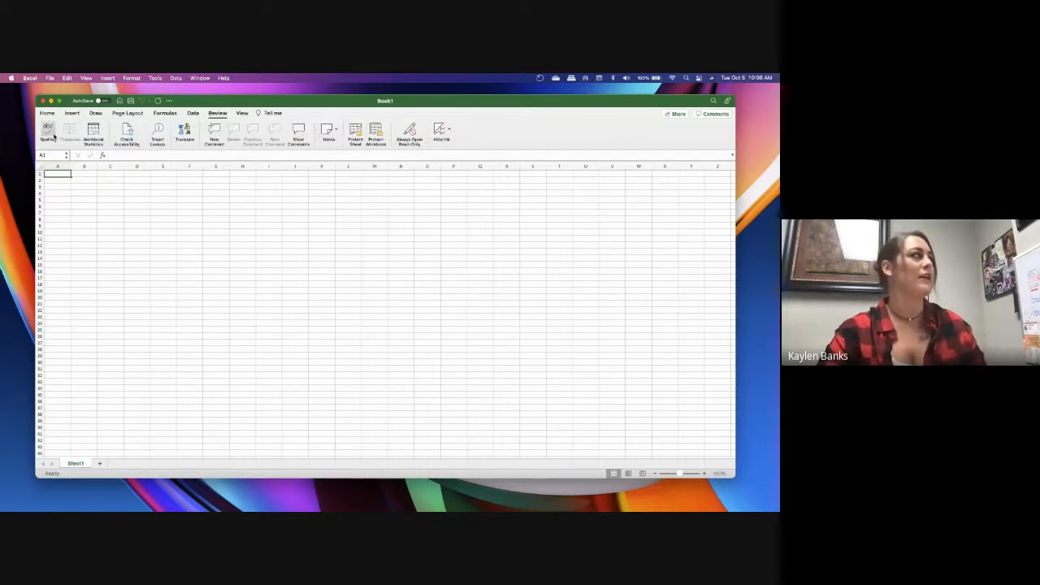
# Review the Home formatting commands, compare them with the Insert and Draw commands, and return to Home
pyautogui.click(47, 113)
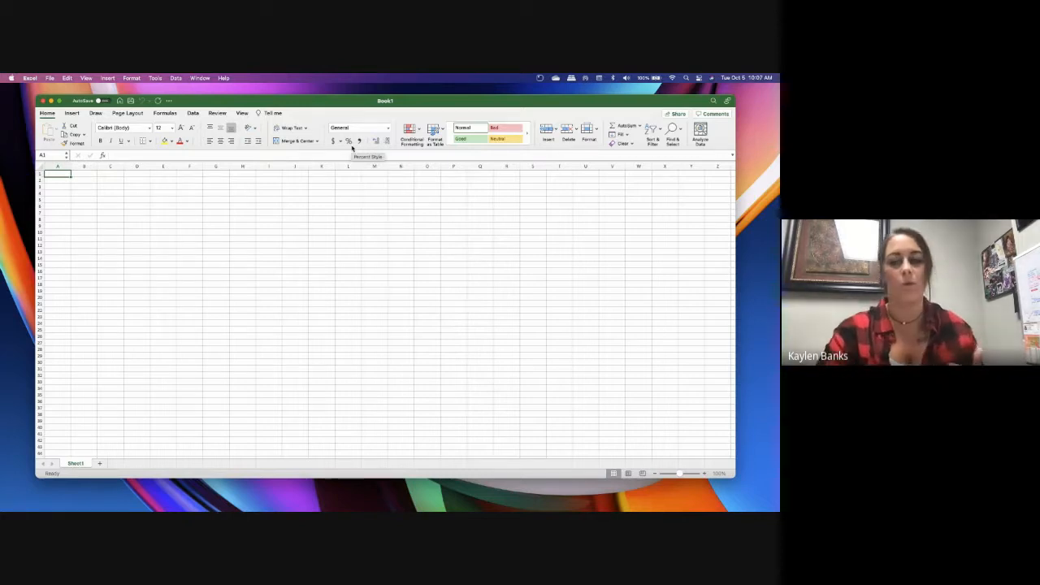
pyautogui.click(72, 113)
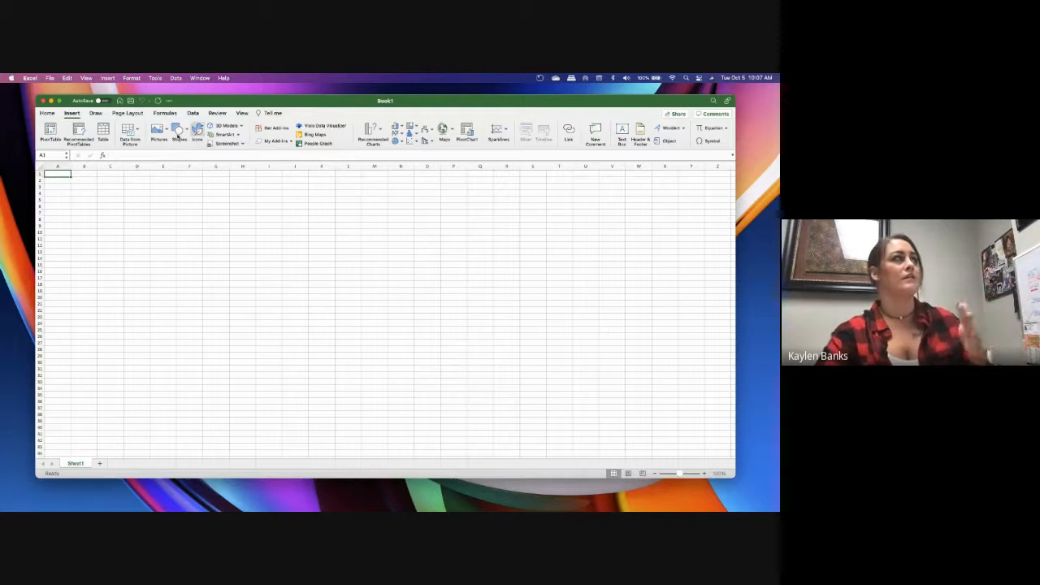
pyautogui.click(96, 113)
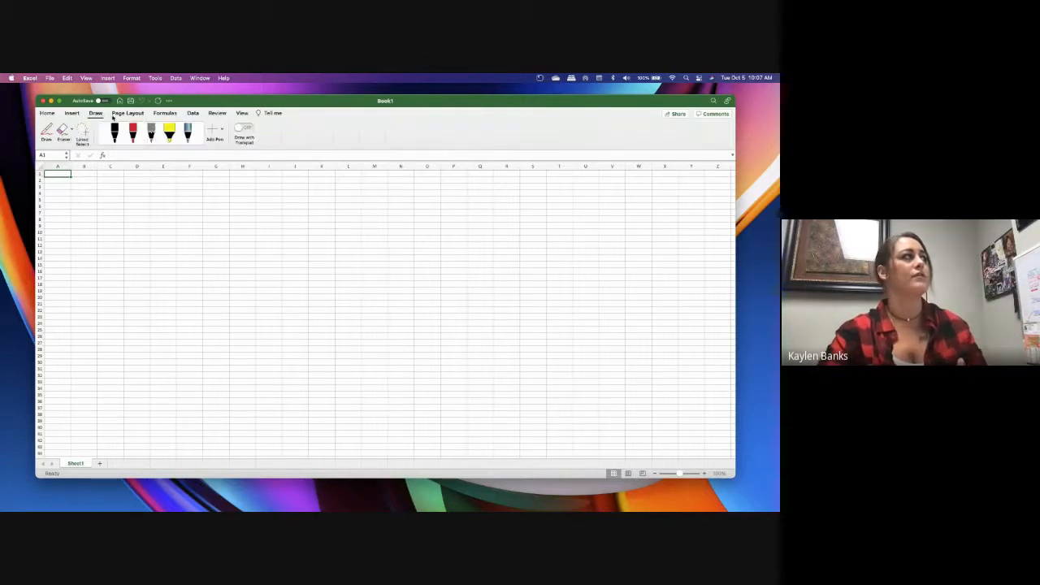
pyautogui.click(48, 113)
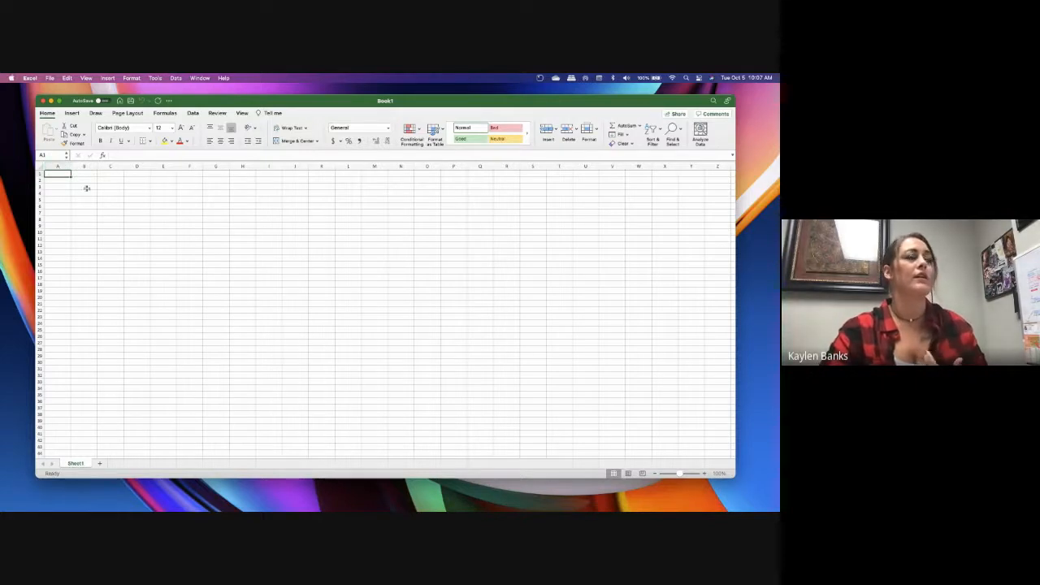
# Select cells F12 and B3, and go past column Z to cell AB1 to examine the column lettering
pyautogui.click(178, 245)
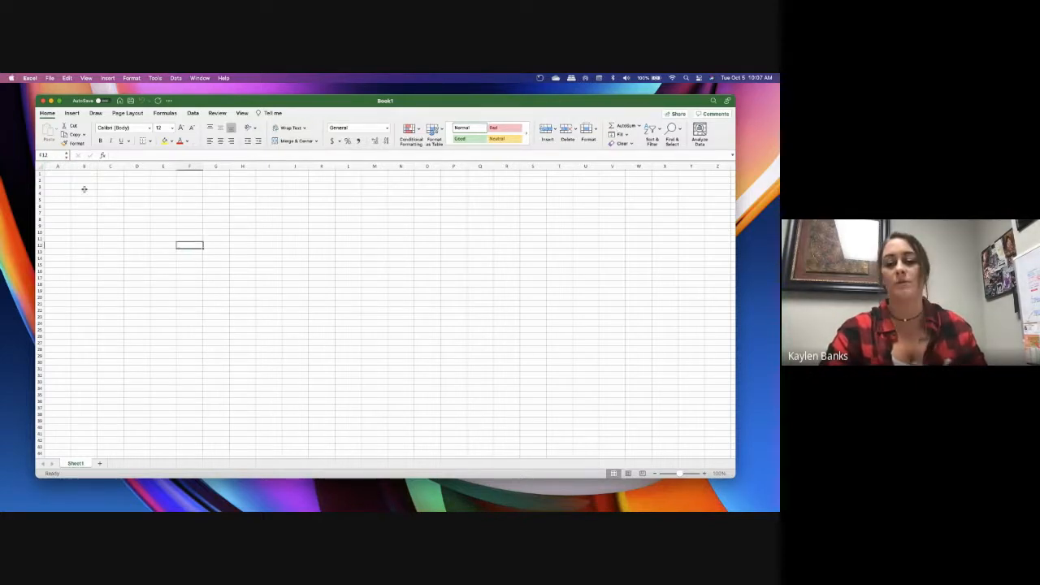
pyautogui.click(84, 188)
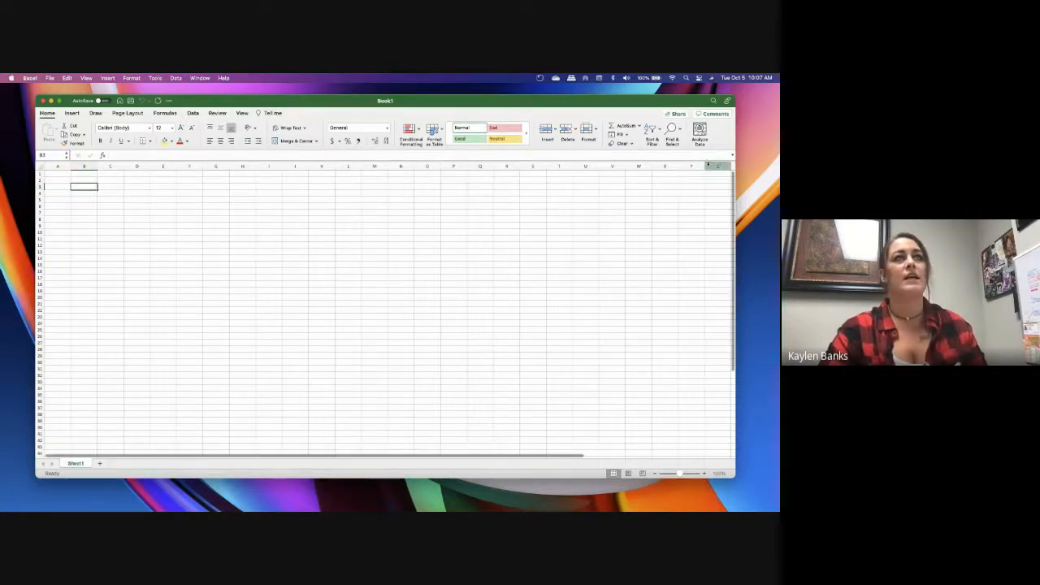
pyautogui.click(718, 166)
pyautogui.press('Right')
pyautogui.press('Right')
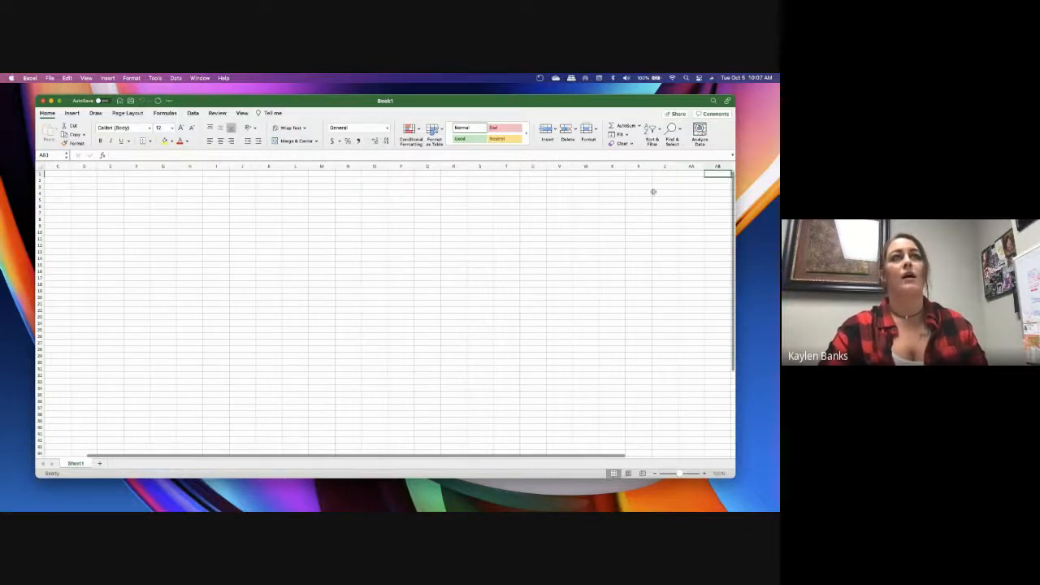
# Move back along row 1 from cell AB1 to cell A1
pyautogui.press('Left')
pyautogui.press('Left')
pyautogui.press('Left')
pyautogui.press('Left')
pyautogui.press('Left')
pyautogui.press('Left')
pyautogui.press('Left')
pyautogui.press('Left')
pyautogui.press('Left')
pyautogui.press('Left')
pyautogui.press('Left')
pyautogui.press('Left')
pyautogui.press('Left')
pyautogui.press('Left')
pyautogui.press('Left')
pyautogui.press('Left')
pyautogui.press('Left')
pyautogui.press('Left')
pyautogui.press('Left')
pyautogui.press('Left')
pyautogui.press('Left')
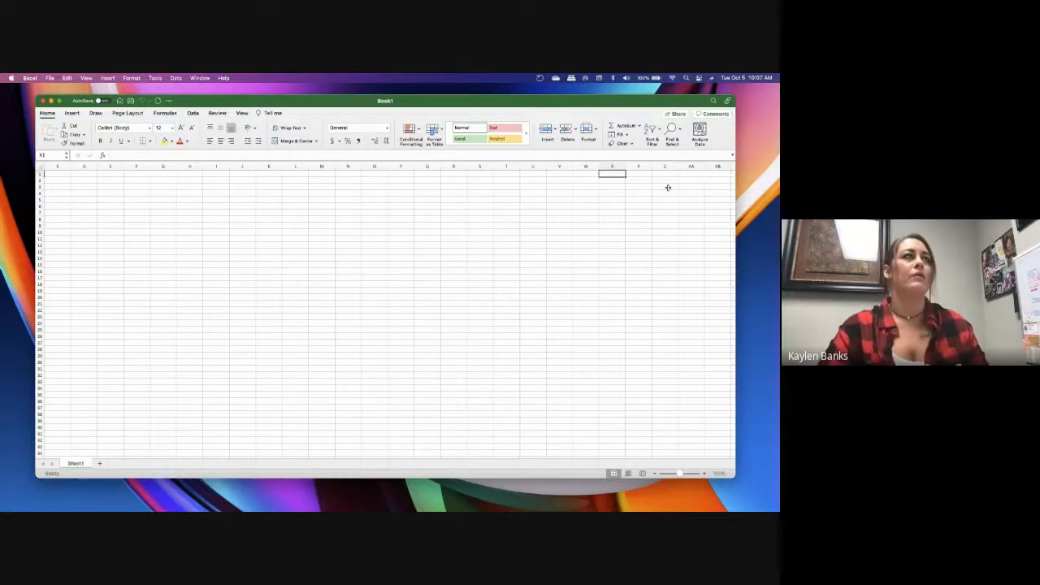
pyautogui.press('Left')
pyautogui.press('Left')
pyautogui.press('Left')
pyautogui.press('Left')
pyautogui.press('Left')
pyautogui.press('Left')
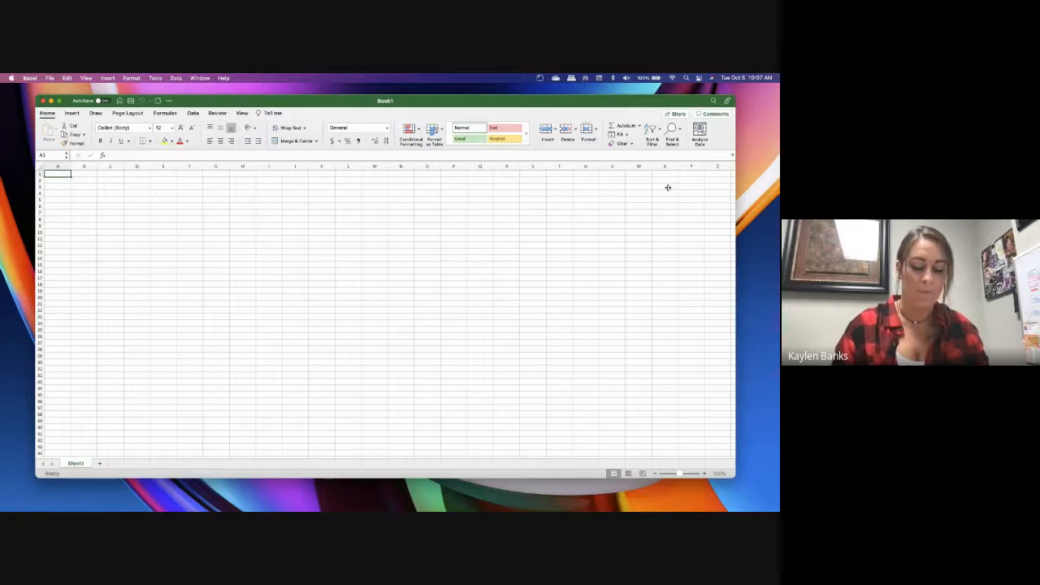
# Select cells B1, B3, C3, F9, G7 and E6 in turn to check how the Name Box shows each reference
pyautogui.click(79, 174)
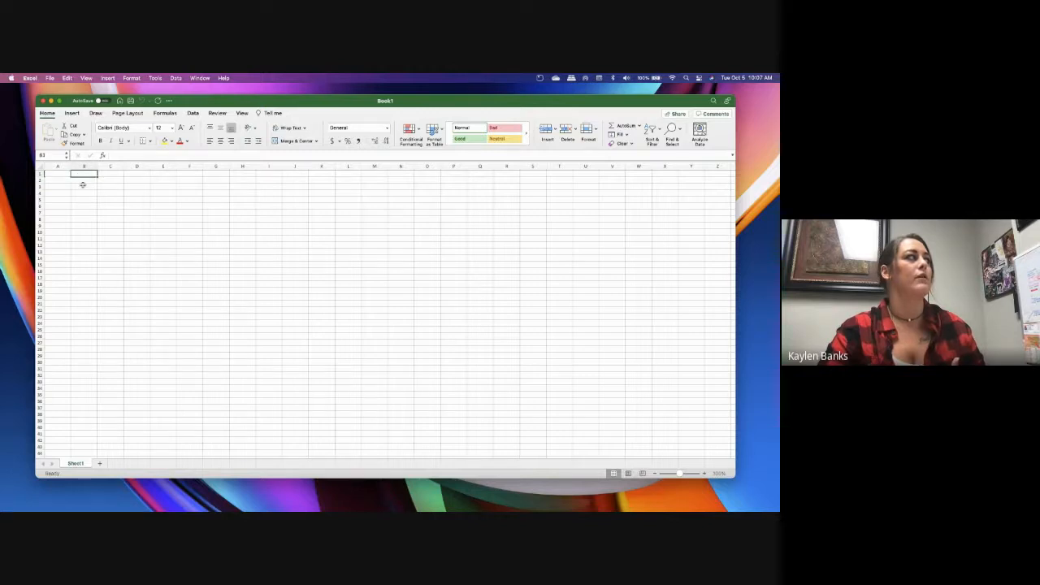
pyautogui.click(84, 187)
pyautogui.click(108, 188)
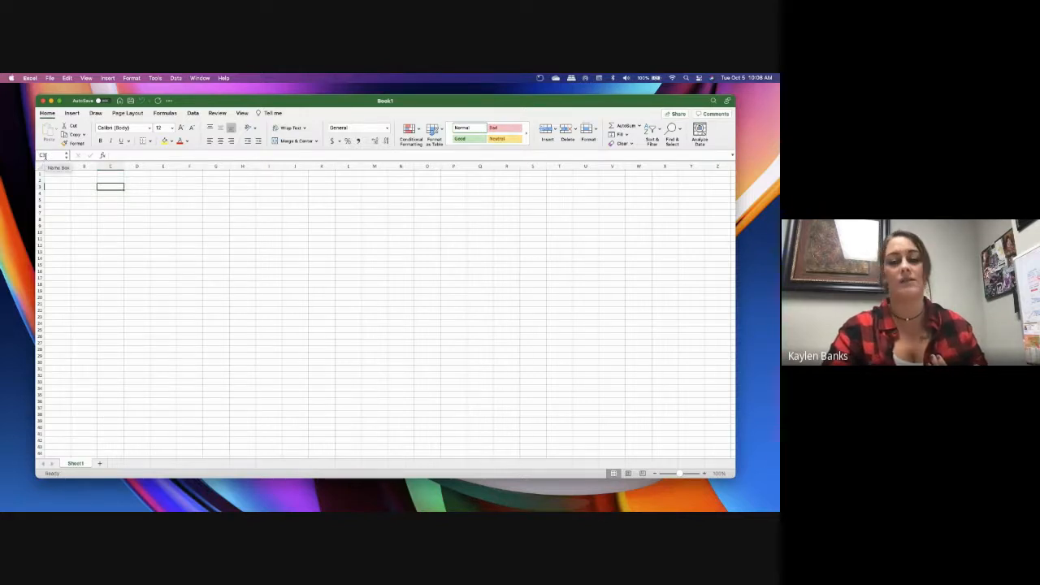
pyautogui.click(180, 225)
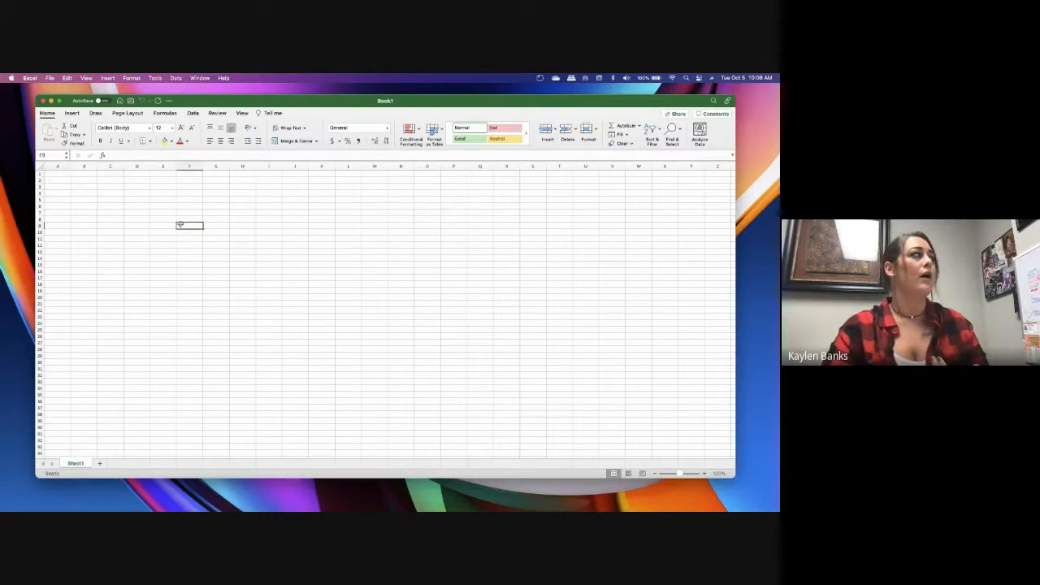
pyautogui.click(216, 213)
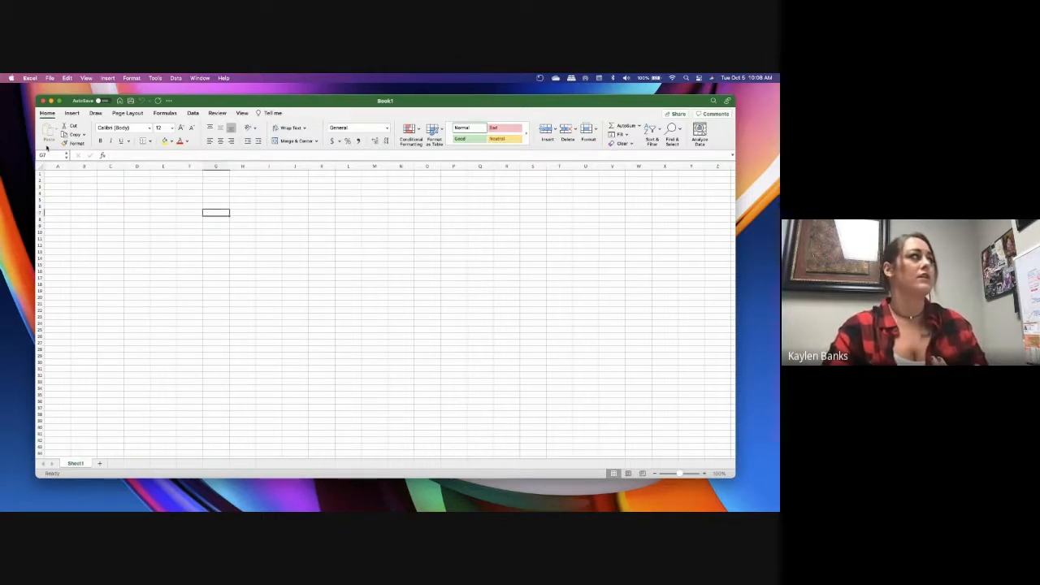
pyautogui.click(156, 203)
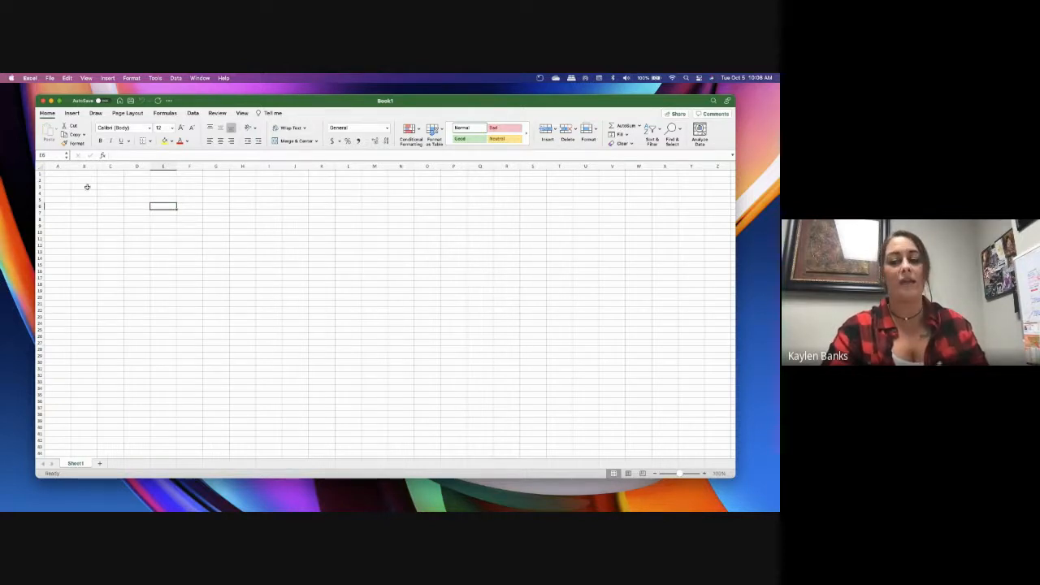
# Demonstrate range selection by selecting cells B3 to F10, clearing that selection, and selecting cells B2 to F12
pyautogui.moveTo(87, 187); pyautogui.dragTo(193, 230)
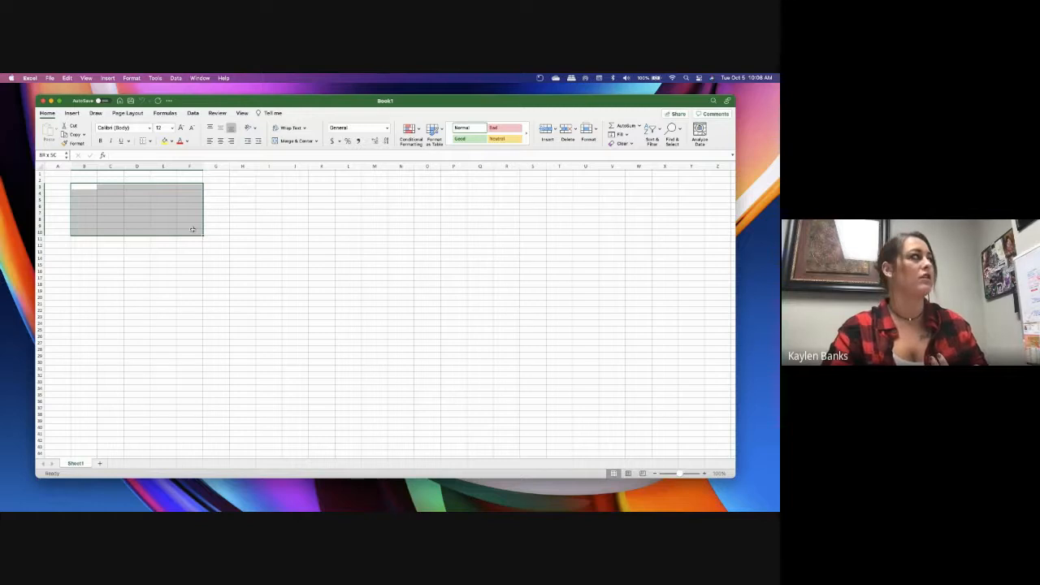
pyautogui.moveTo(193, 230); pyautogui.dragTo(192, 230)
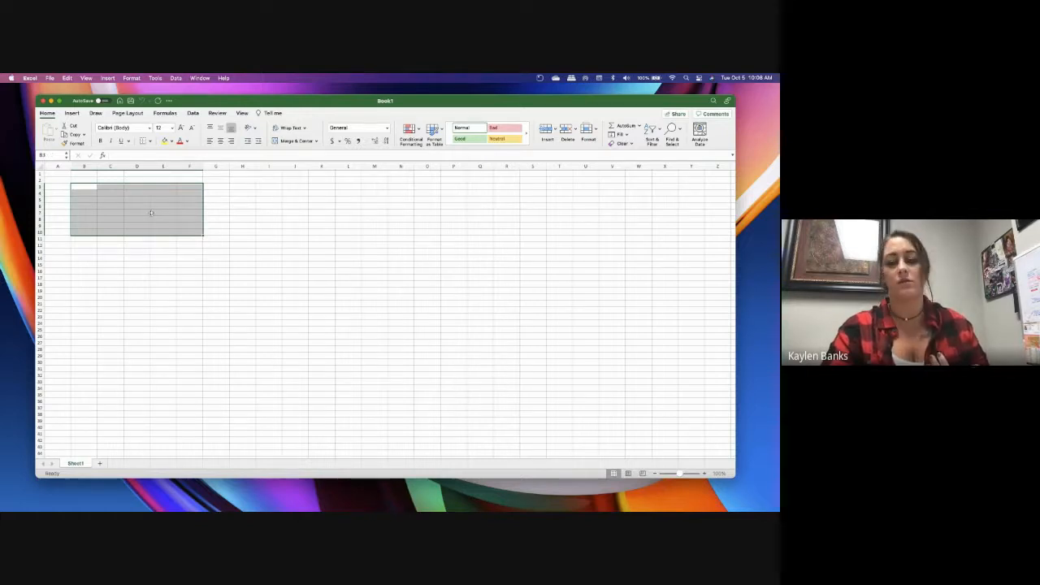
pyautogui.click(160, 211)
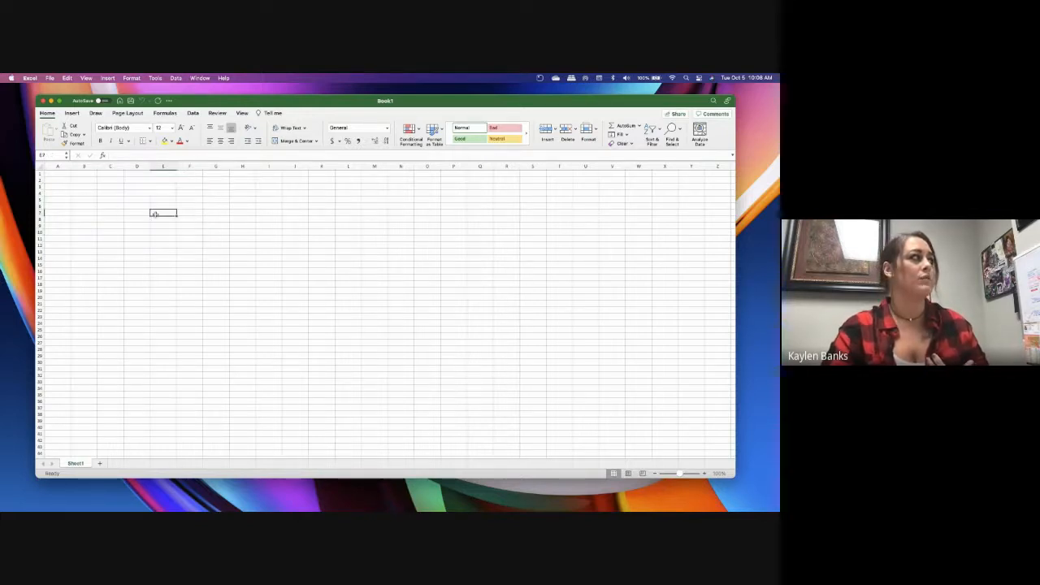
pyautogui.click(109, 190)
pyautogui.moveTo(82, 180); pyautogui.dragTo(199, 245)
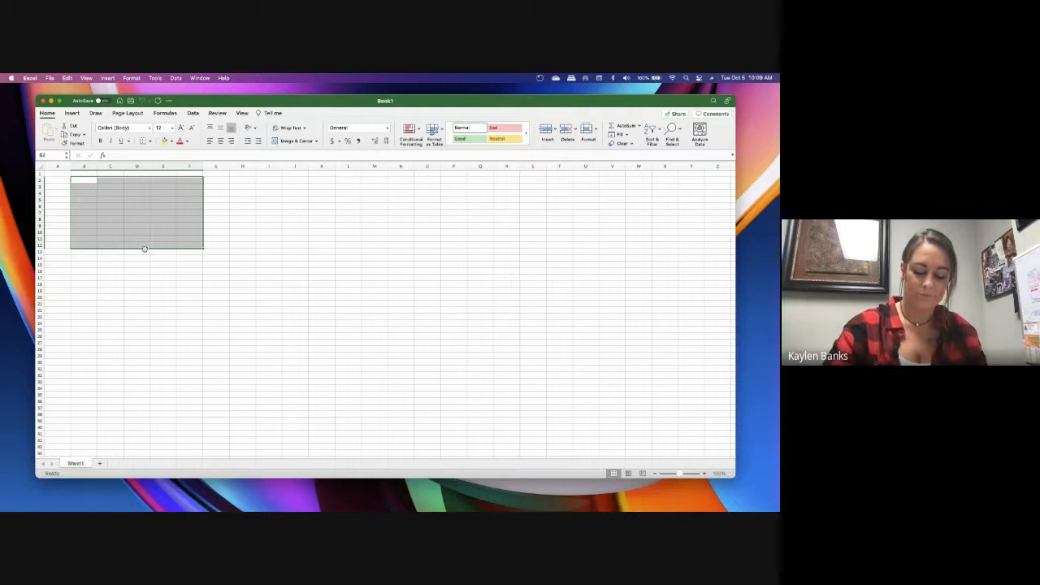
# Clear the range selection by selecting cell D17, and move up column D to cell D13
pyautogui.click(127, 276)
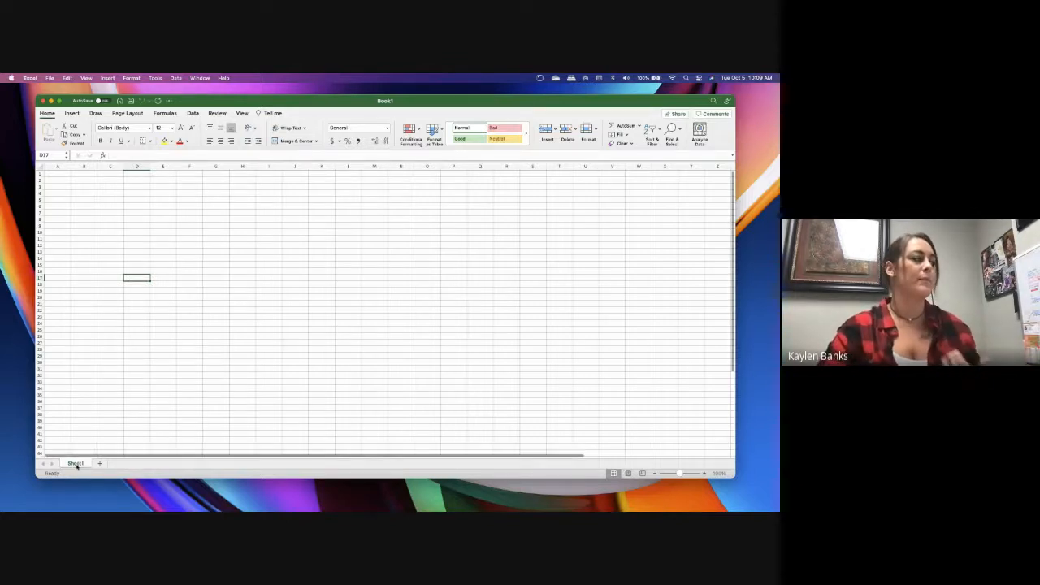
pyautogui.press('Up')
pyautogui.press('Up')
pyautogui.press('Up')
pyautogui.press('Up')
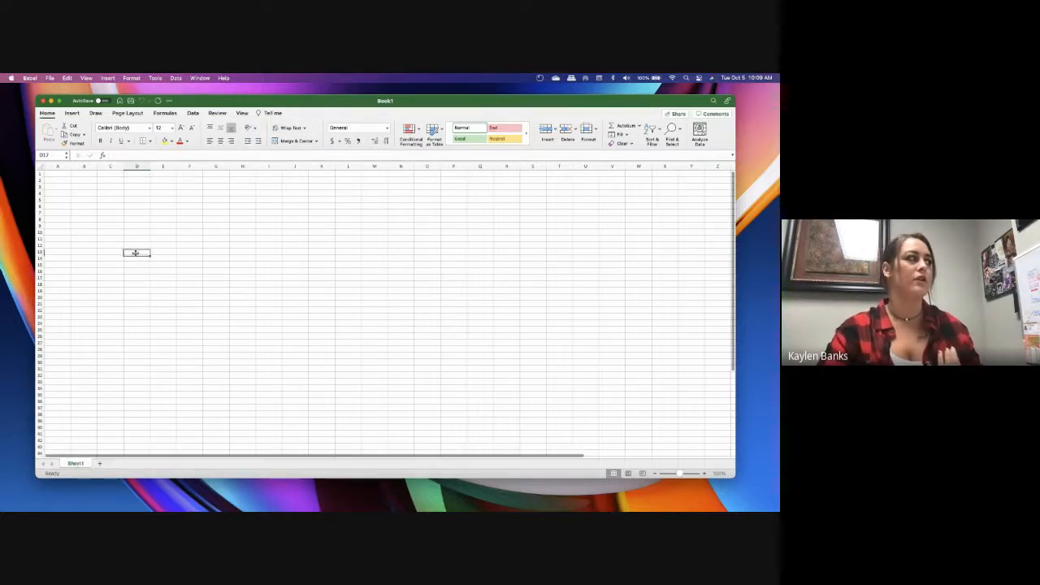
# Add three new worksheets after Sheet1
pyautogui.click(100, 463)
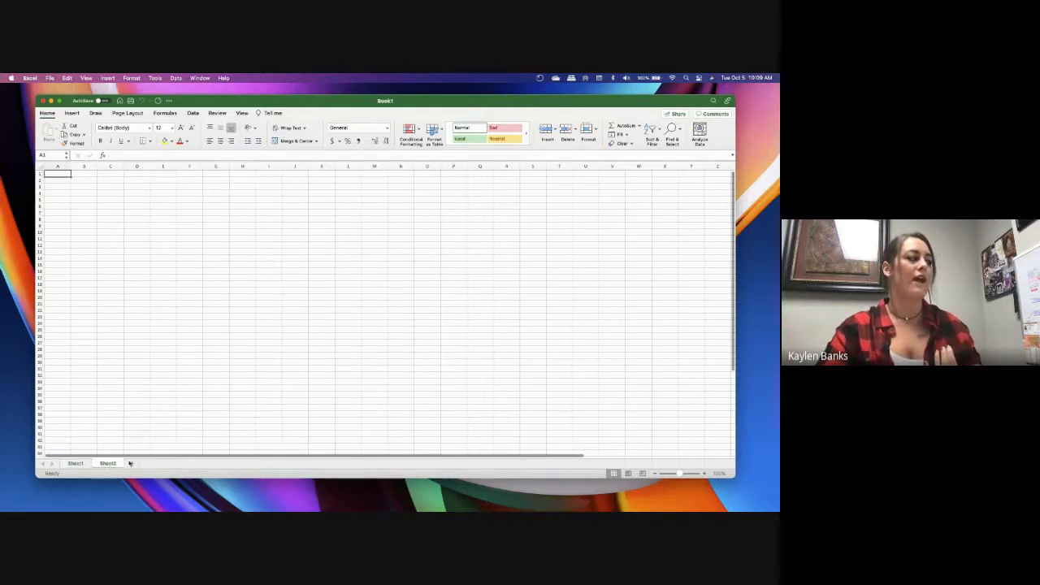
pyautogui.click(130, 463)
pyautogui.click(163, 463)
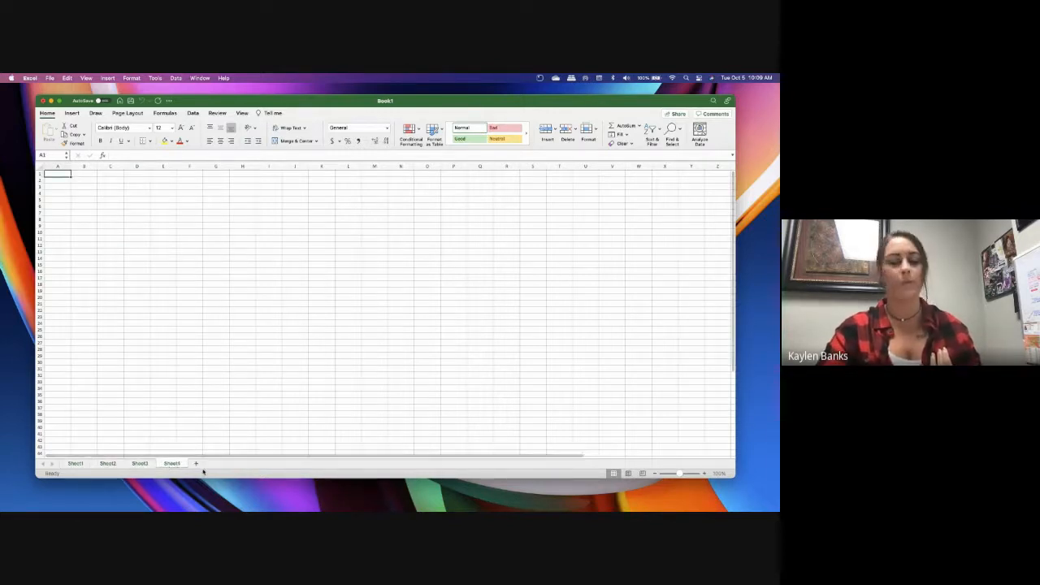
# Switch between Sheet1, Sheet2, Sheet3 and Sheet4 to view the separate worksheets, ending on Sheet1
pyautogui.click(80, 464)
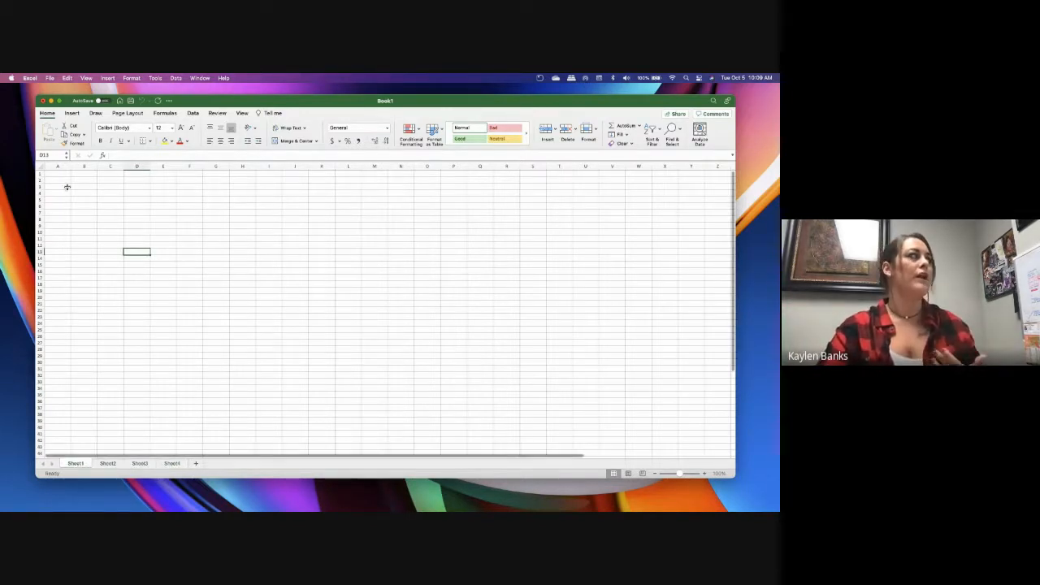
pyautogui.click(107, 463)
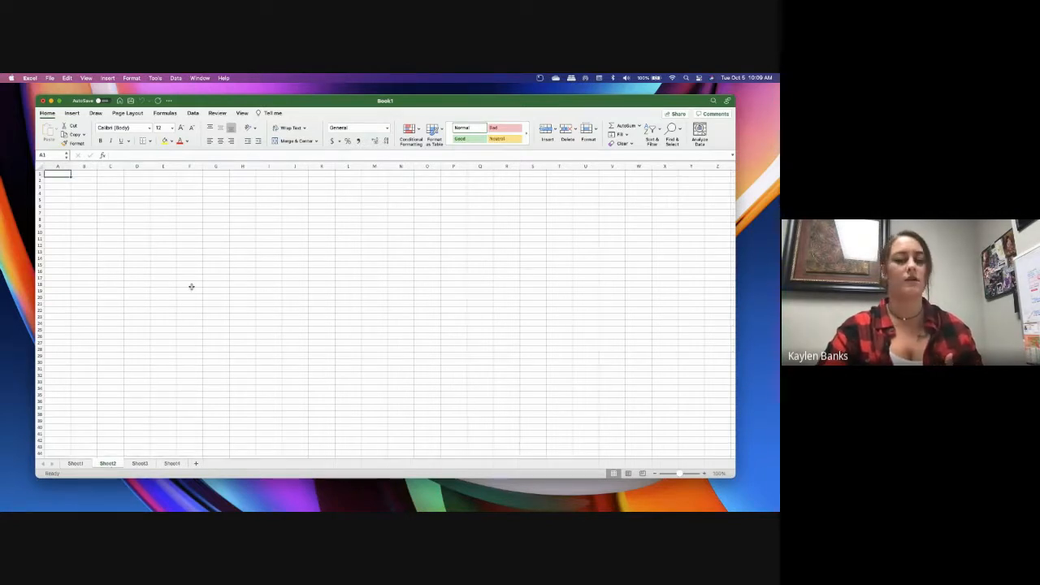
pyautogui.click(139, 463)
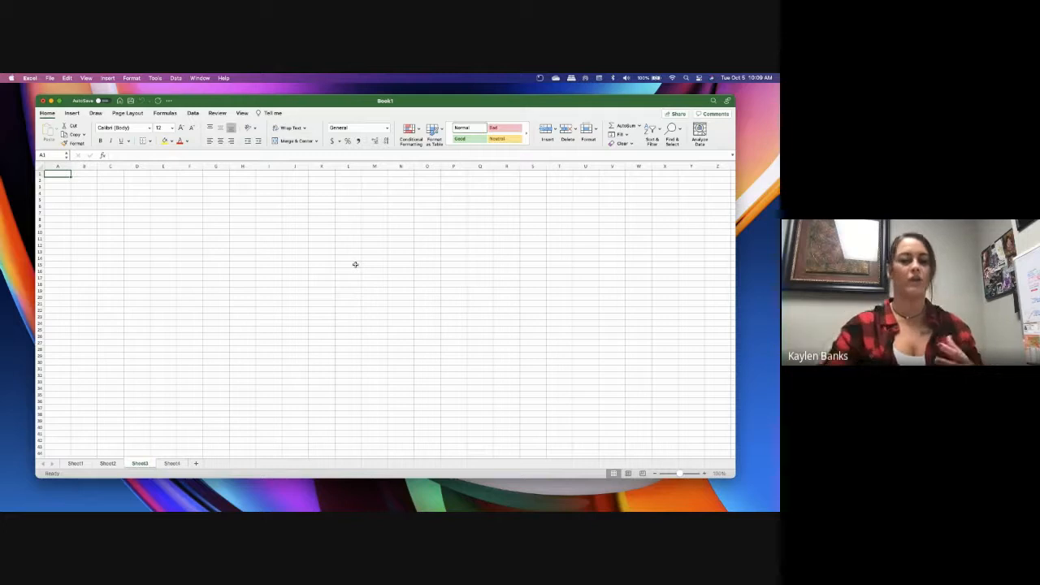
pyautogui.click(75, 463)
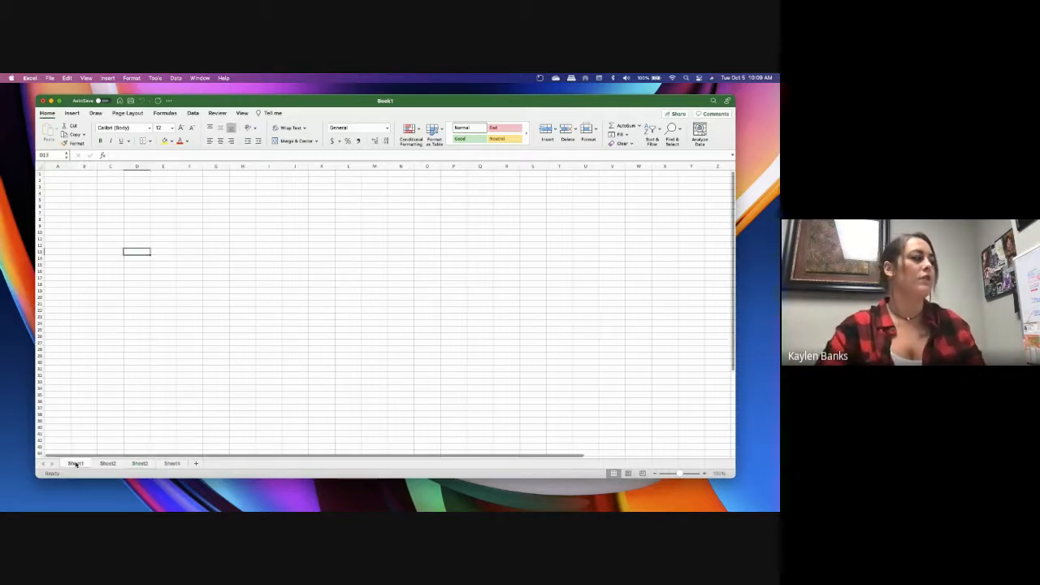
pyautogui.click(171, 463)
pyautogui.click(73, 463)
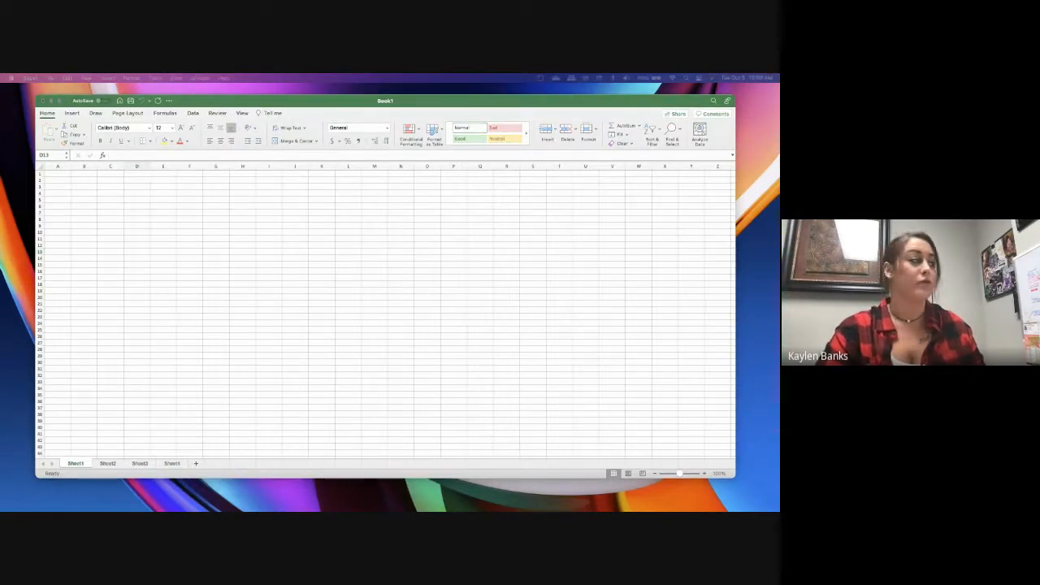
pyautogui.click(166, 461)
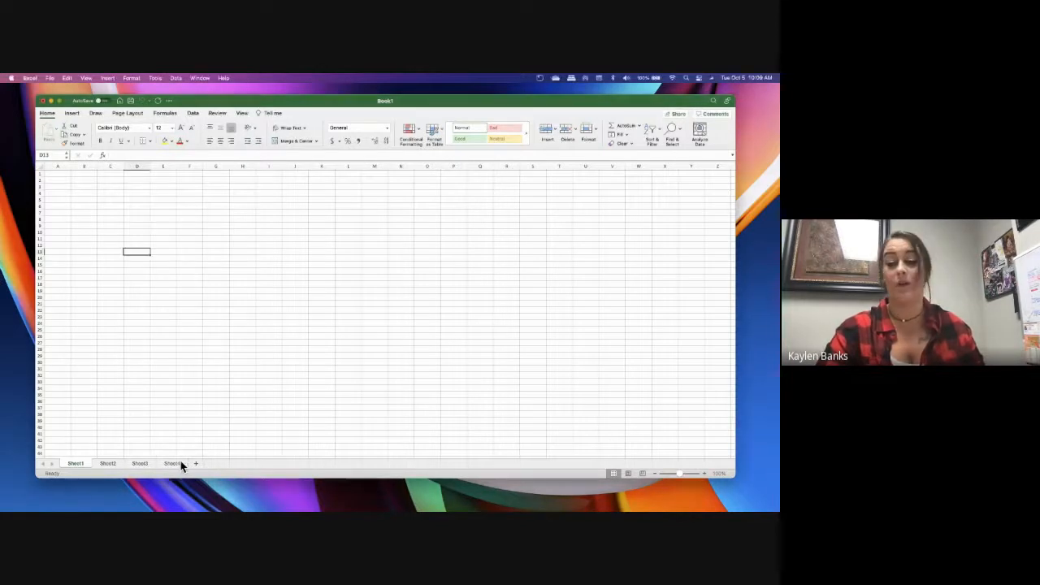
# Select cell C3, and review the sheet commands available for Sheet1 without applying any
pyautogui.click(104, 186)
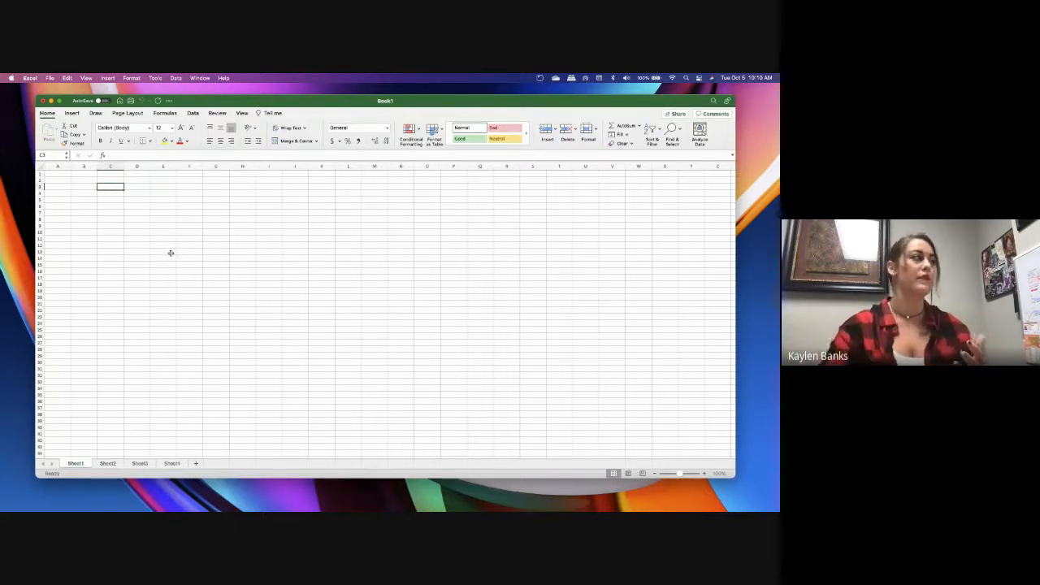
pyautogui.rightClick(76, 464)
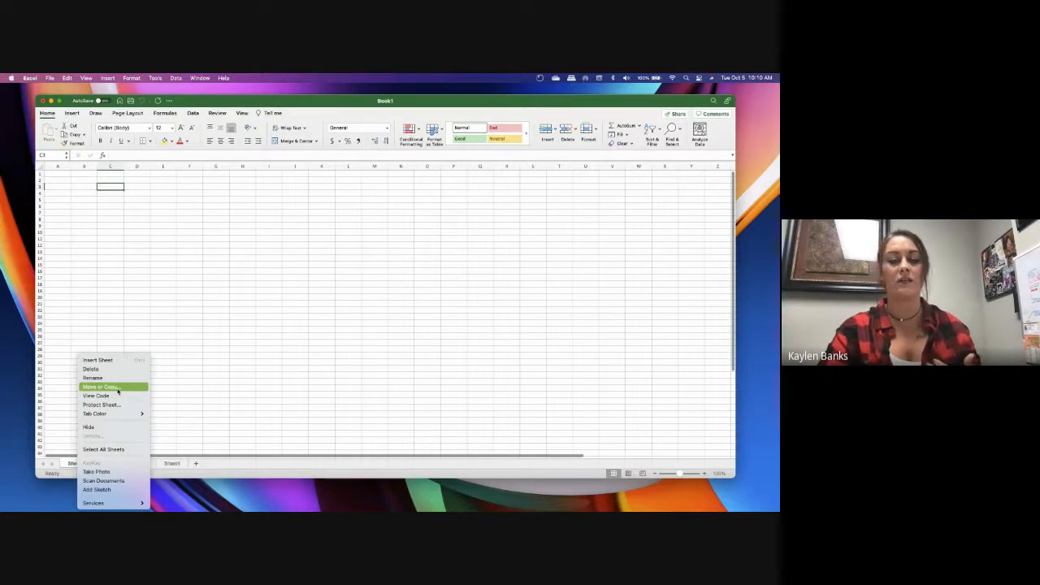
pyautogui.click(119, 324)
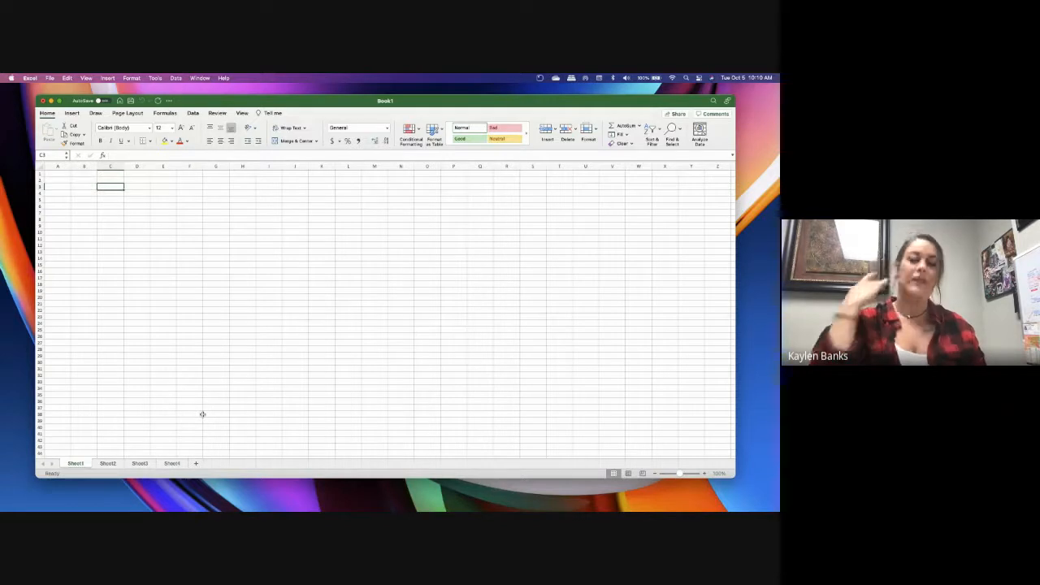
# Enter the title "Inventory List" in cell A1 of Sheet1
pyautogui.click(78, 313)
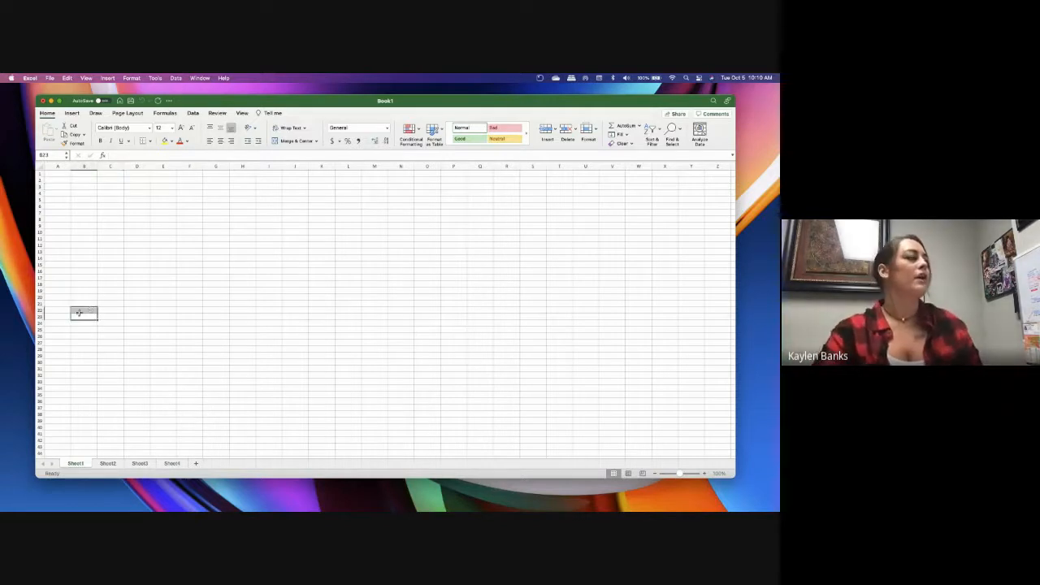
pyautogui.click(59, 175)
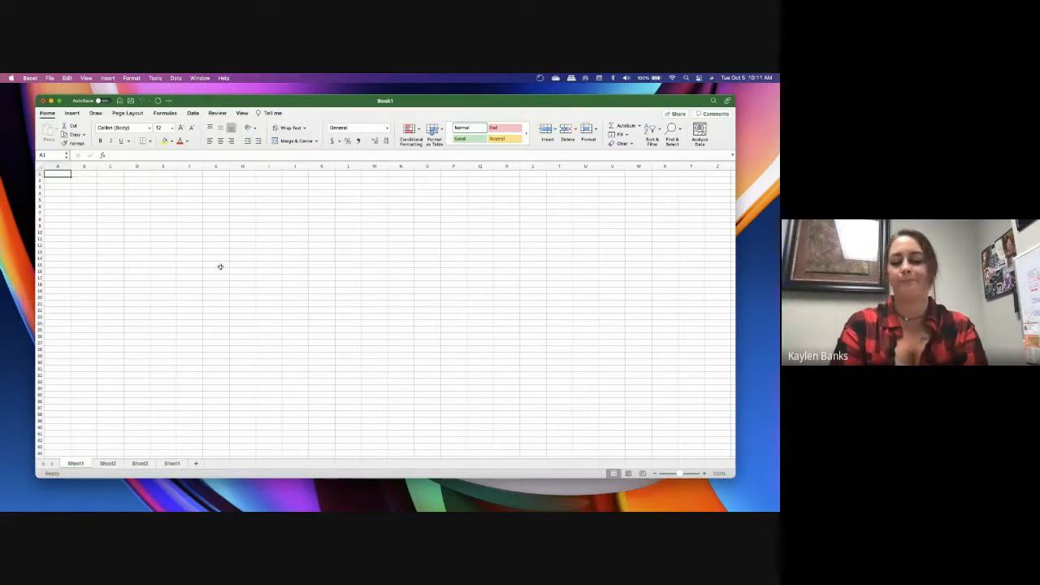
pyautogui.write('Inventory List')
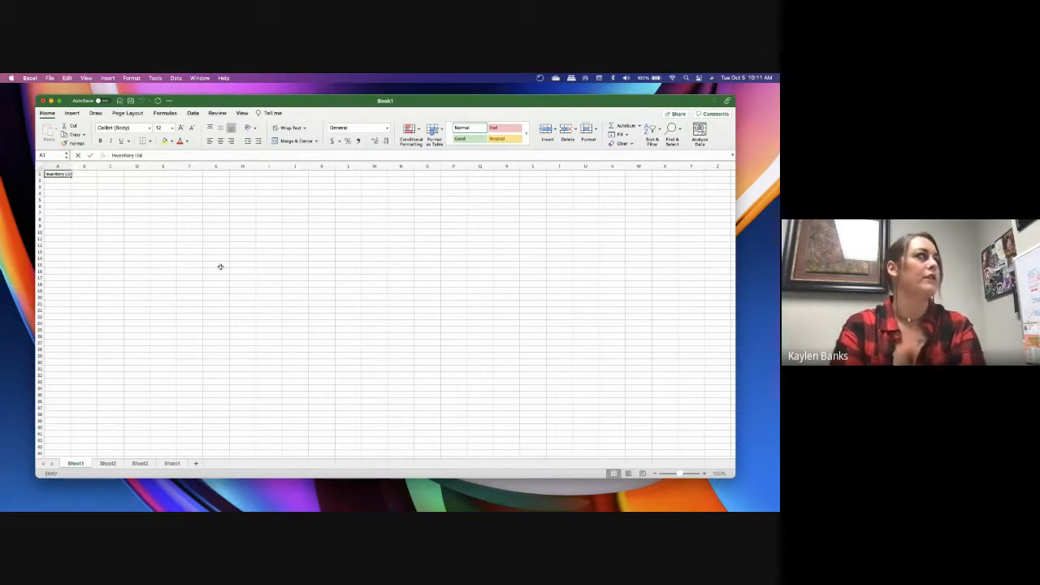
pyautogui.click(142, 211)
pyautogui.click(64, 180)
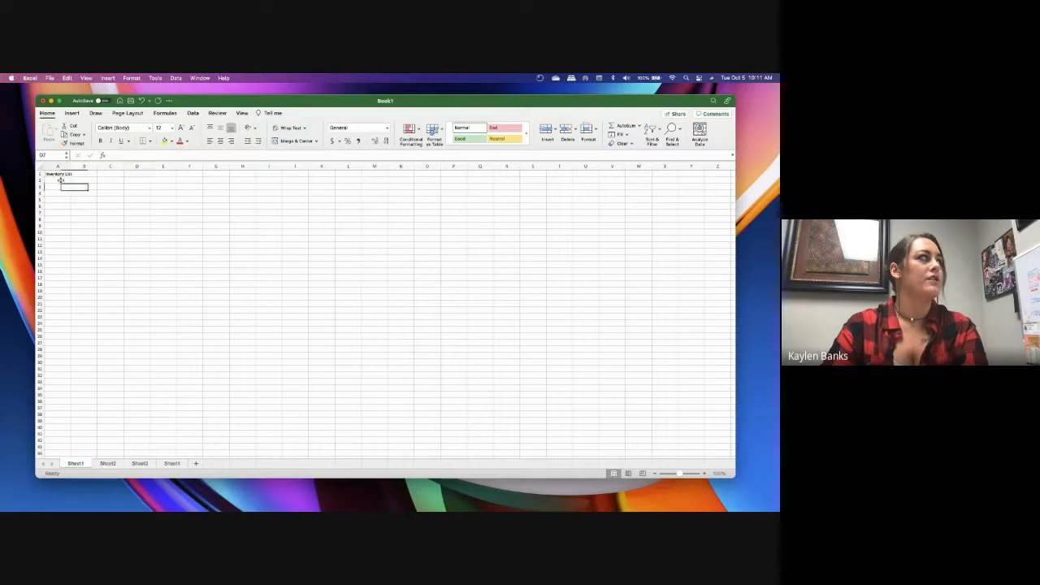
# Examine how the title in A1 fits column A by selecting it and nearby empty cells A4, B2 and A2
pyautogui.click(60, 174)
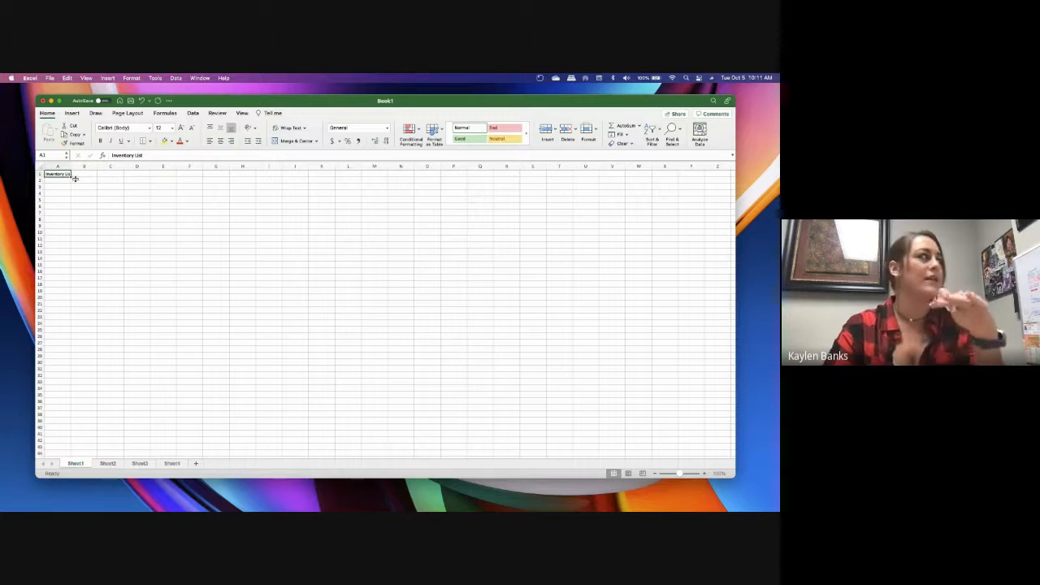
pyautogui.press('Down')
pyautogui.press('Down')
pyautogui.press('Down')
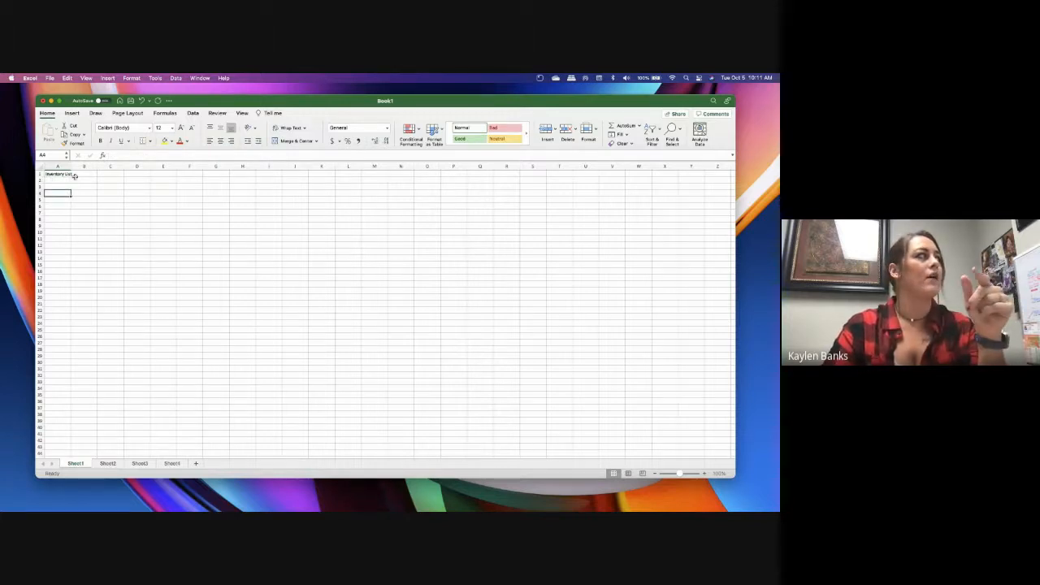
pyautogui.click(705, 473)
pyautogui.click(705, 473)
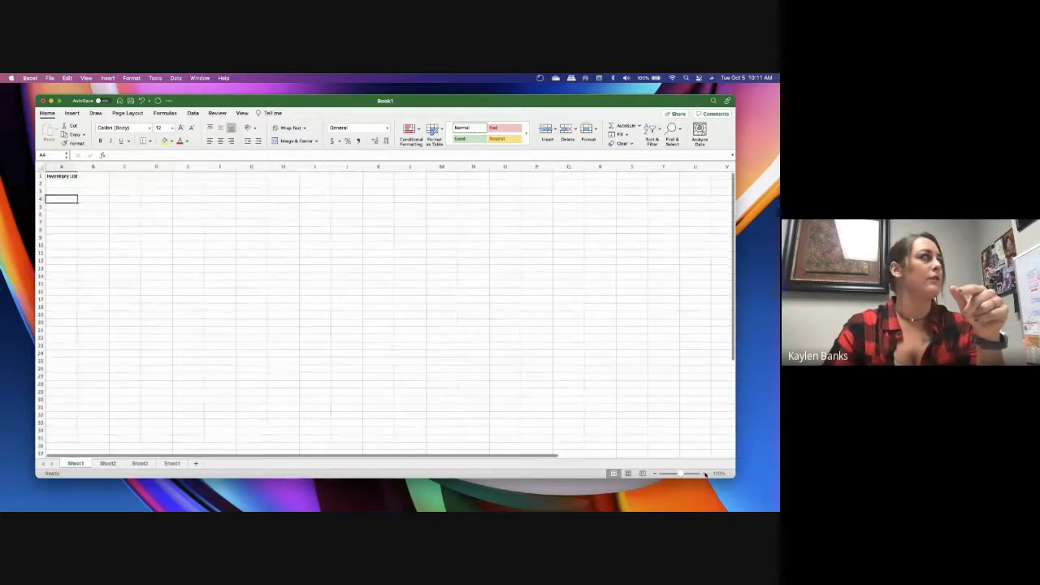
pyautogui.click(705, 473)
pyautogui.click(705, 474)
pyautogui.click(705, 474)
pyautogui.click(705, 474)
pyautogui.click(66, 181)
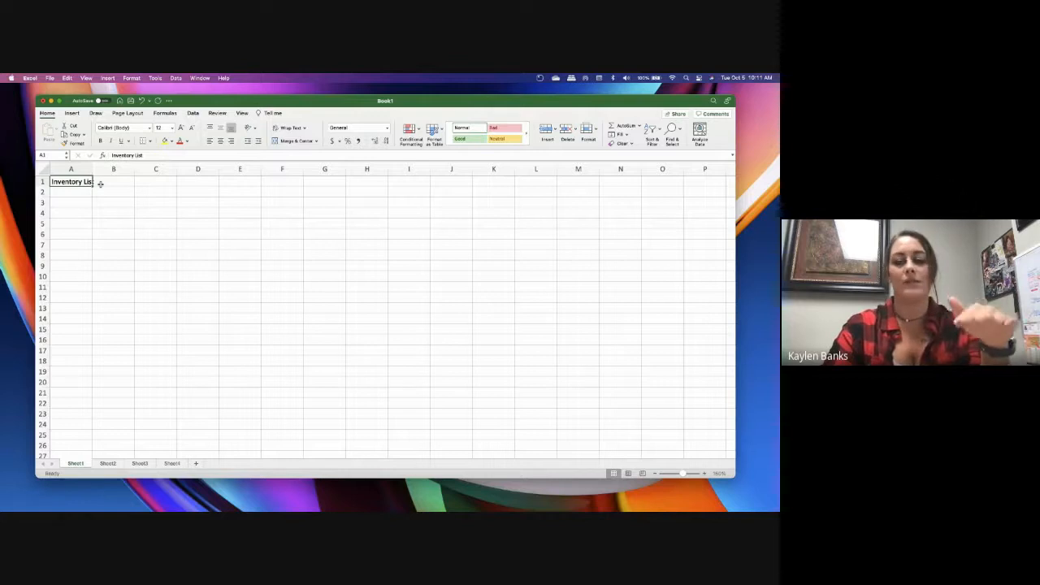
pyautogui.click(99, 192)
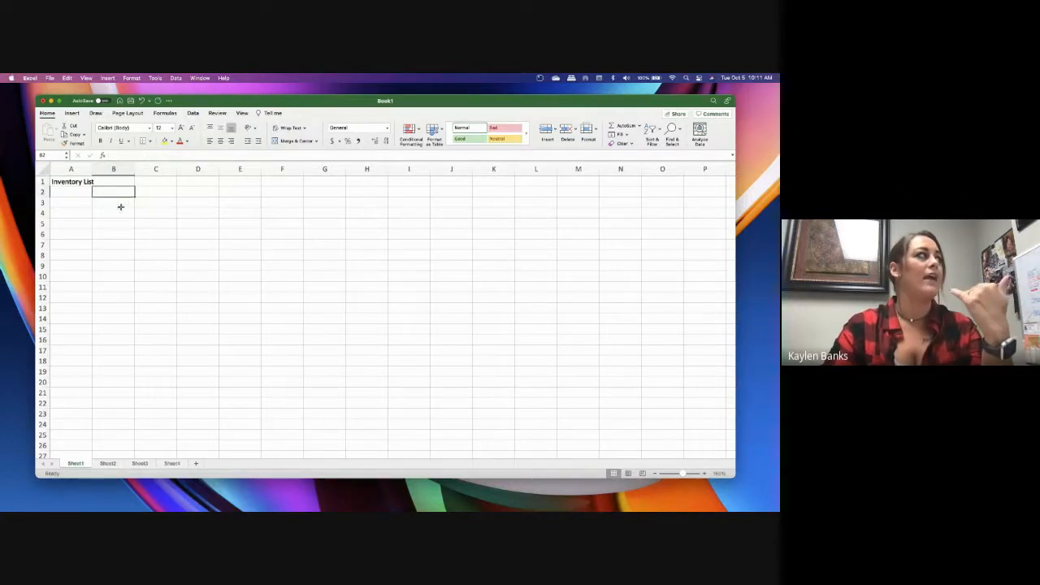
pyautogui.click(94, 190)
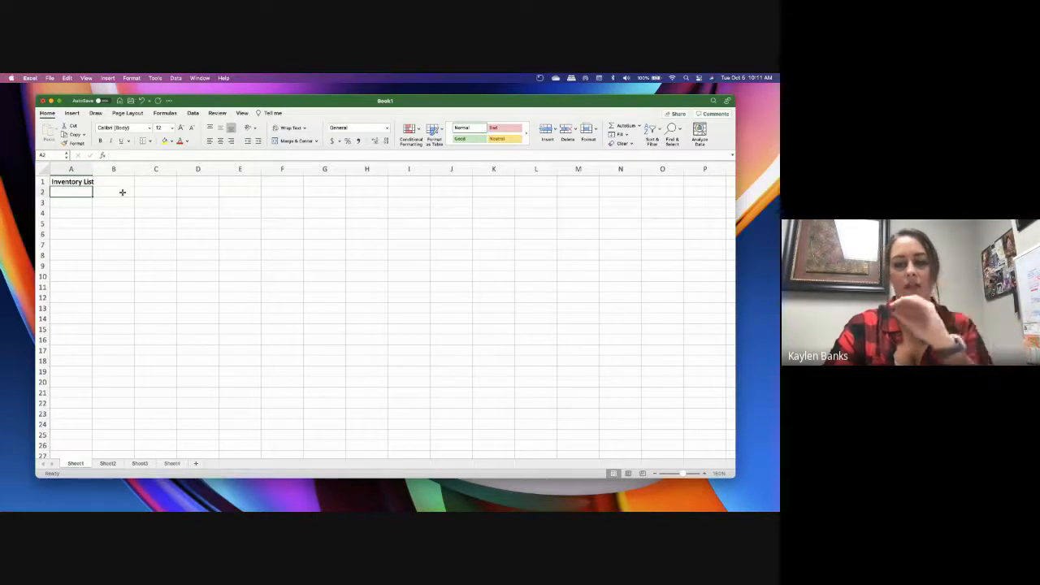
# Enter the filler text "ljahsoucna" in cell B1 to test the title's overflow, and delete it
pyautogui.click(116, 182)
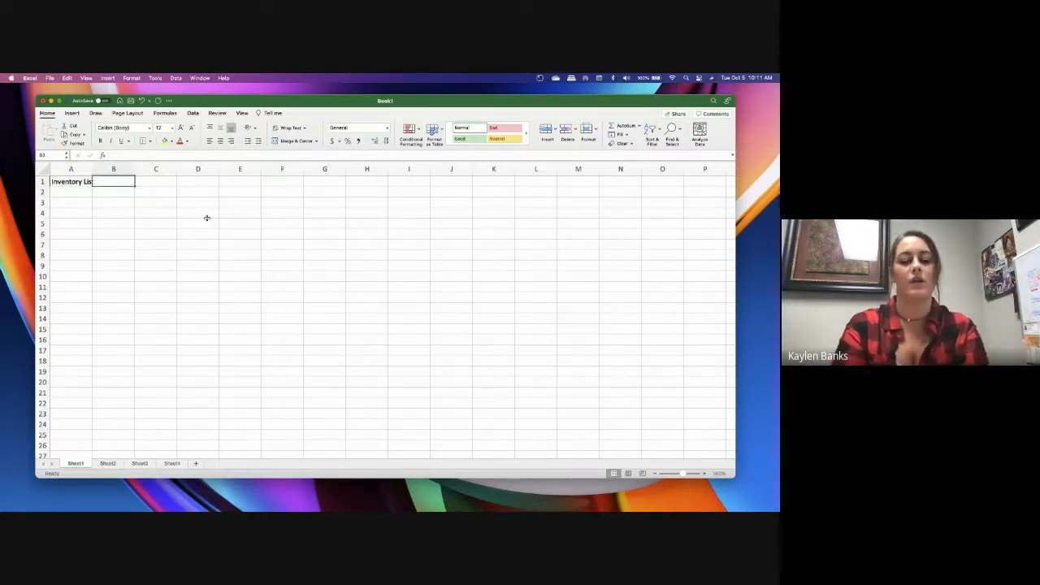
pyautogui.write('ljahsoucna')
pyautogui.click(114, 233)
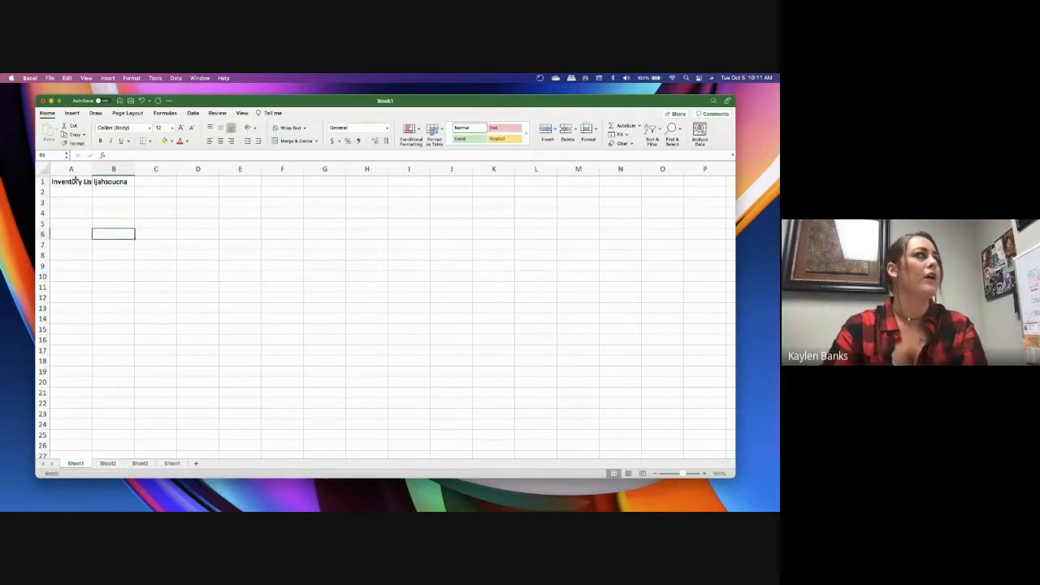
pyautogui.click(103, 182)
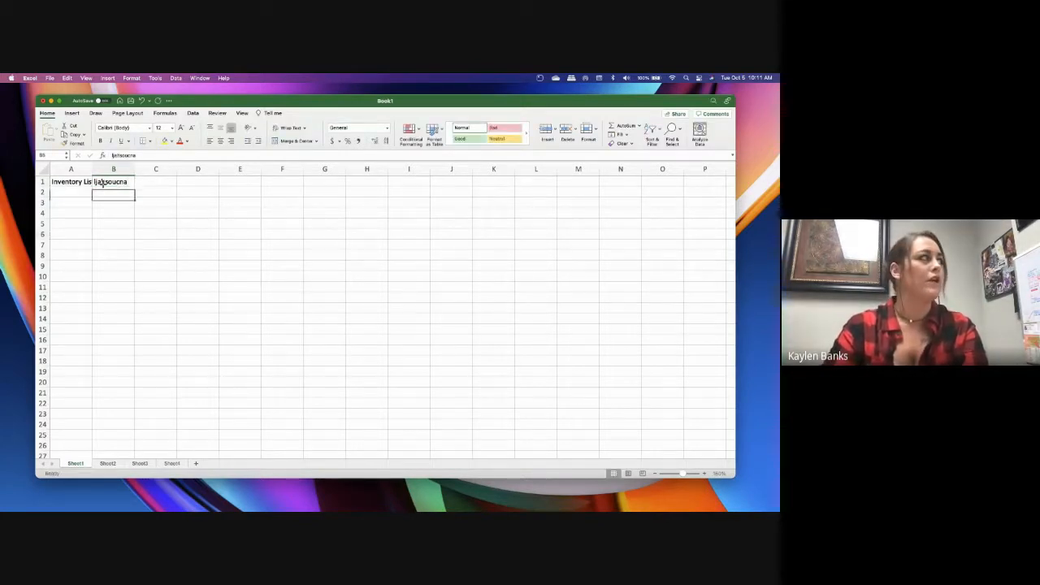
pyautogui.press('Delete')
# Widen column A to fit the title in A1, and resize the height of row 1
pyautogui.click(76, 182)
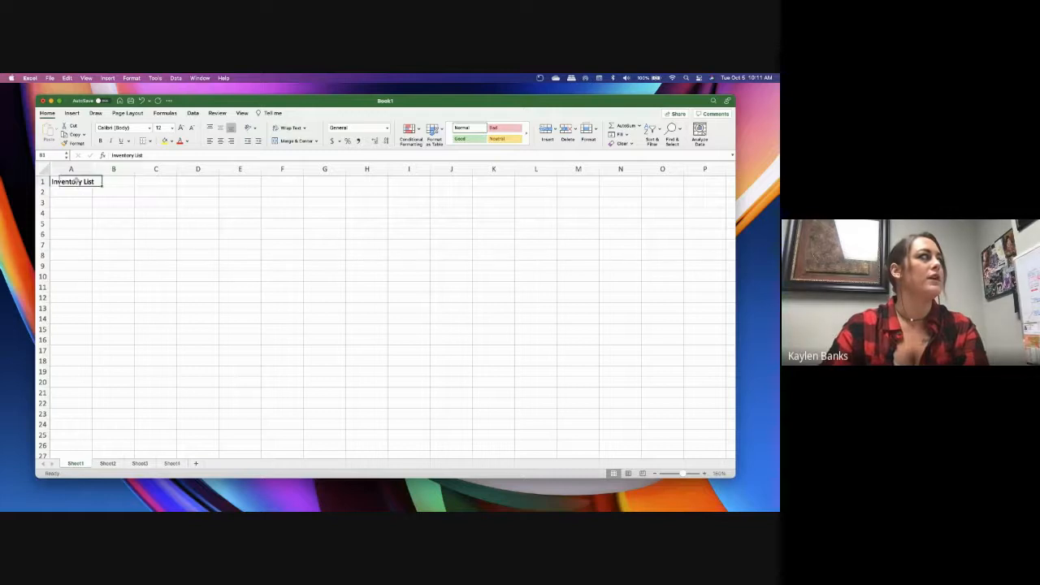
pyautogui.press('super+b')
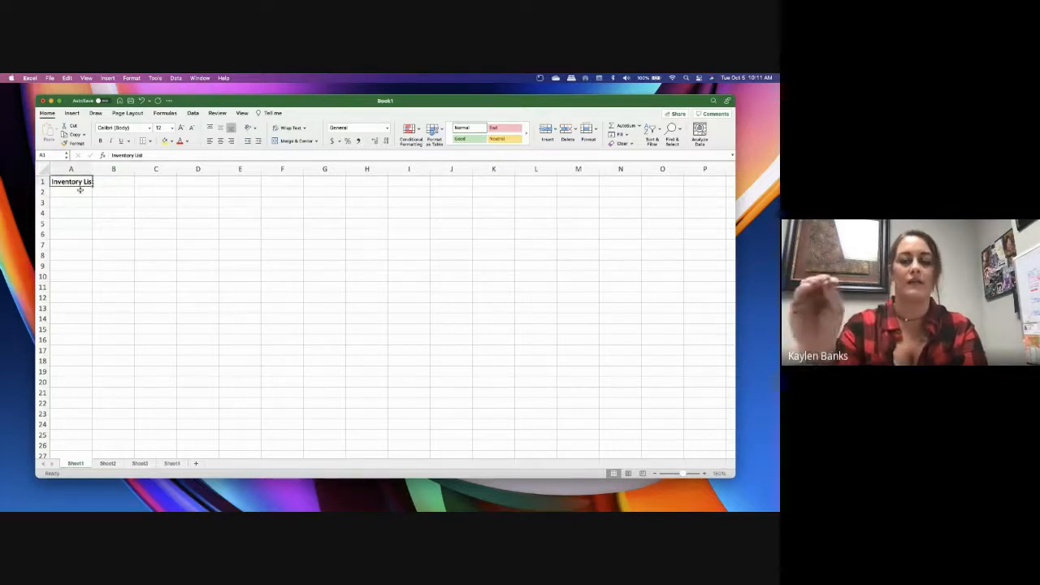
pyautogui.moveTo(92, 168)
pyautogui.mouseDown()
pyautogui.moveTo(127, 168)
pyautogui.moveTo(45, 184)
pyautogui.moveTo(45, 201)
pyautogui.mouseUp()
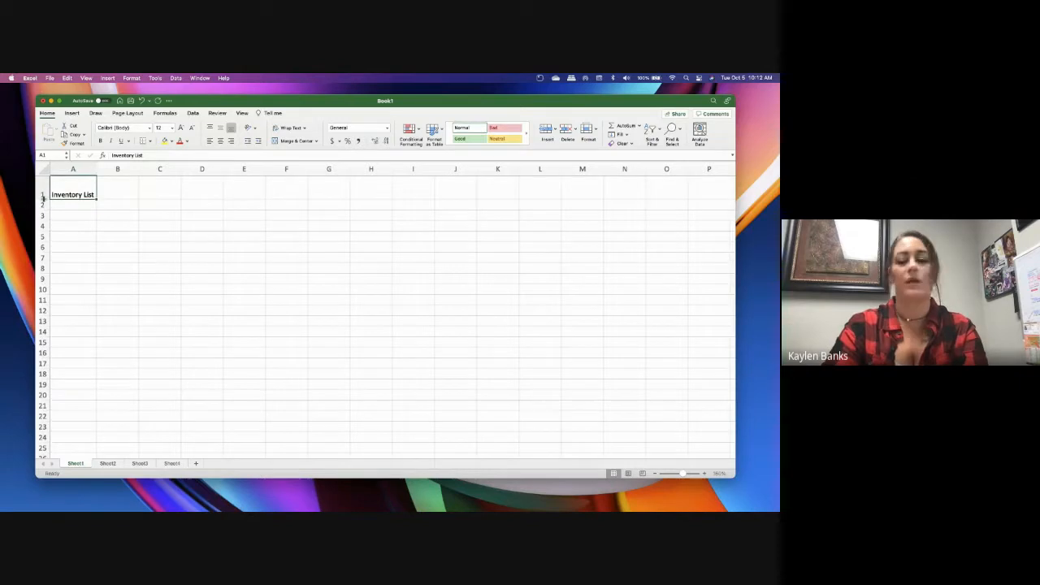
pyautogui.moveTo(42, 197); pyautogui.dragTo(42, 186)
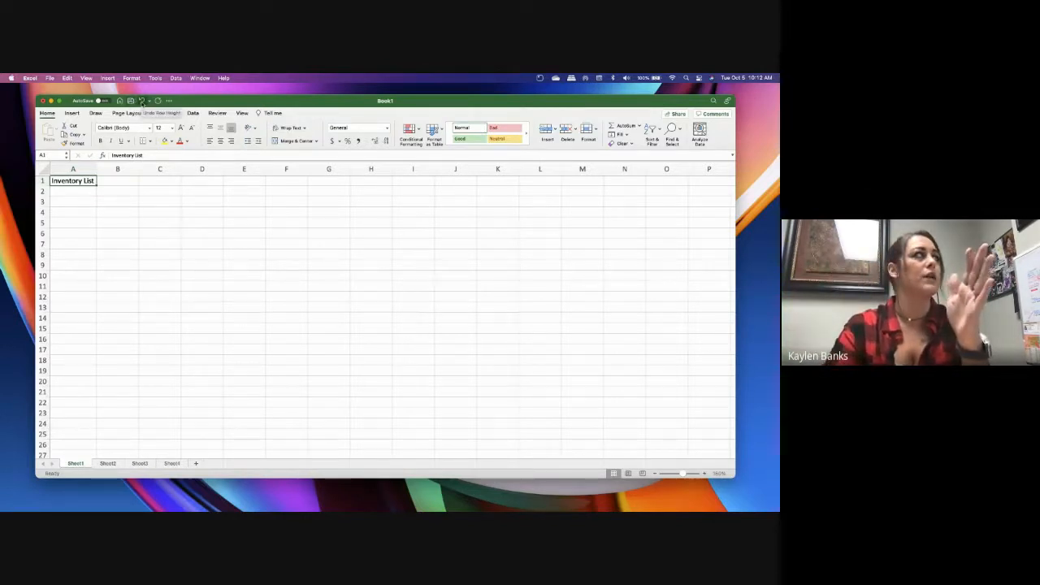
# Undo all the row 1 height and column A width changes
pyautogui.click(142, 100)
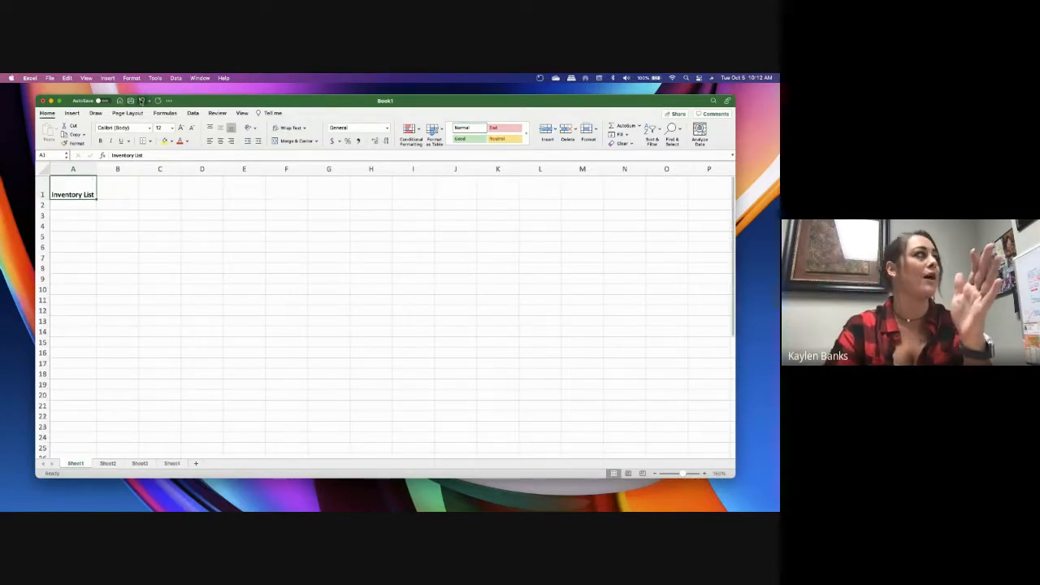
pyautogui.click(141, 101)
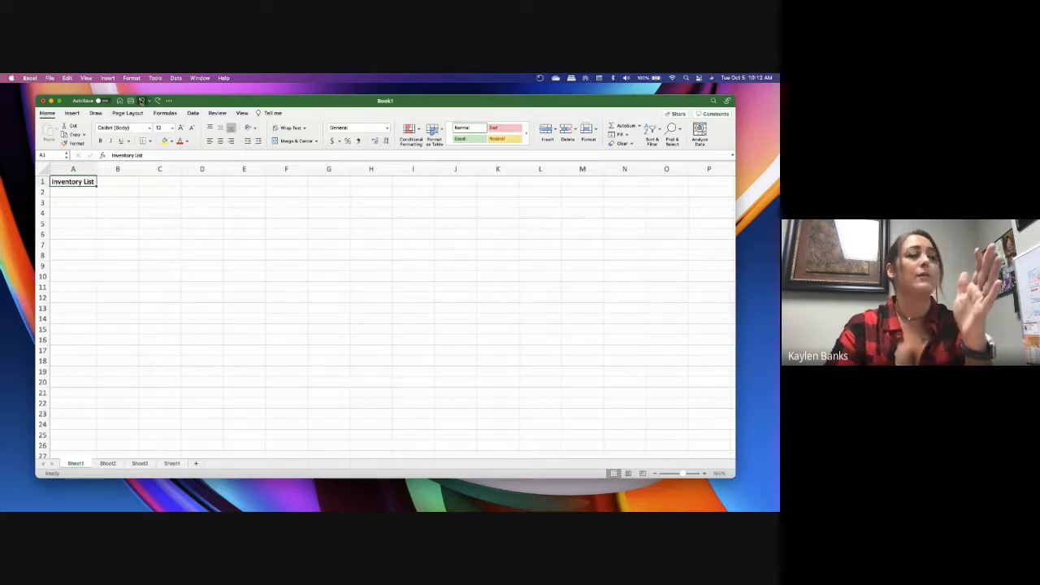
pyautogui.click(141, 101)
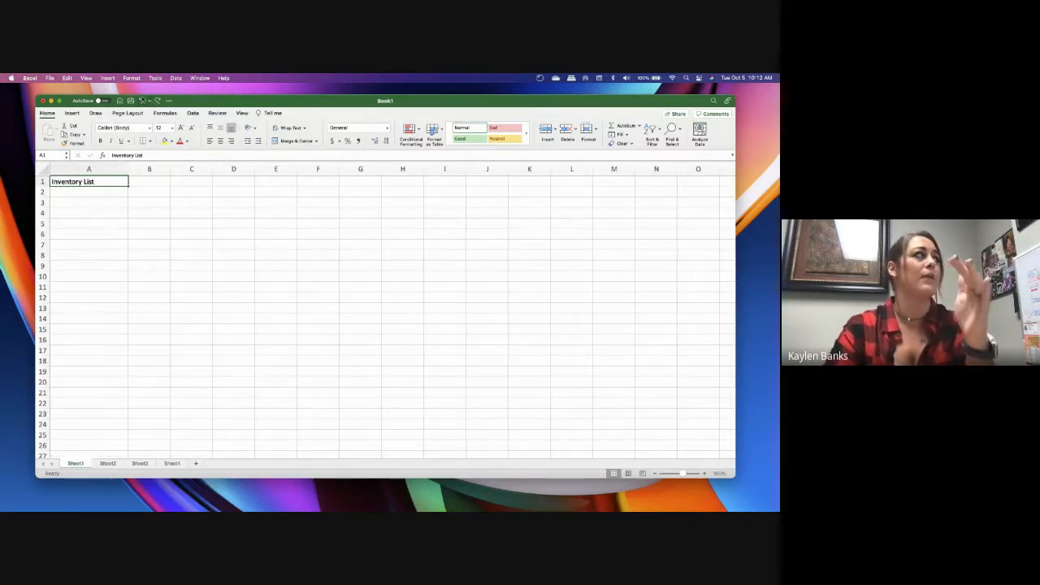
pyautogui.click(141, 101)
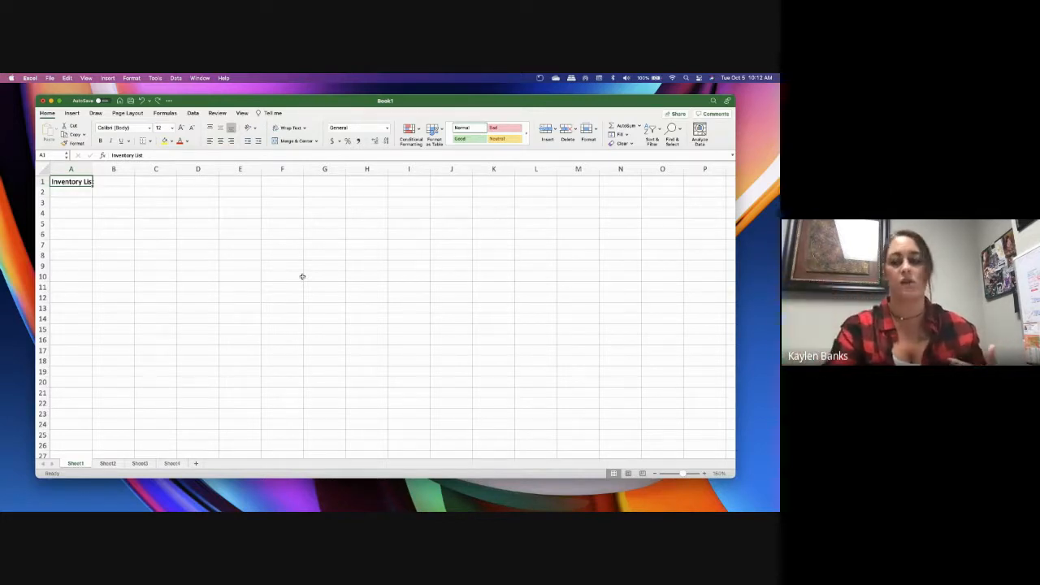
# Enter the column headings Item, Date and Price in cells A2 to C2
pyautogui.click(113, 211)
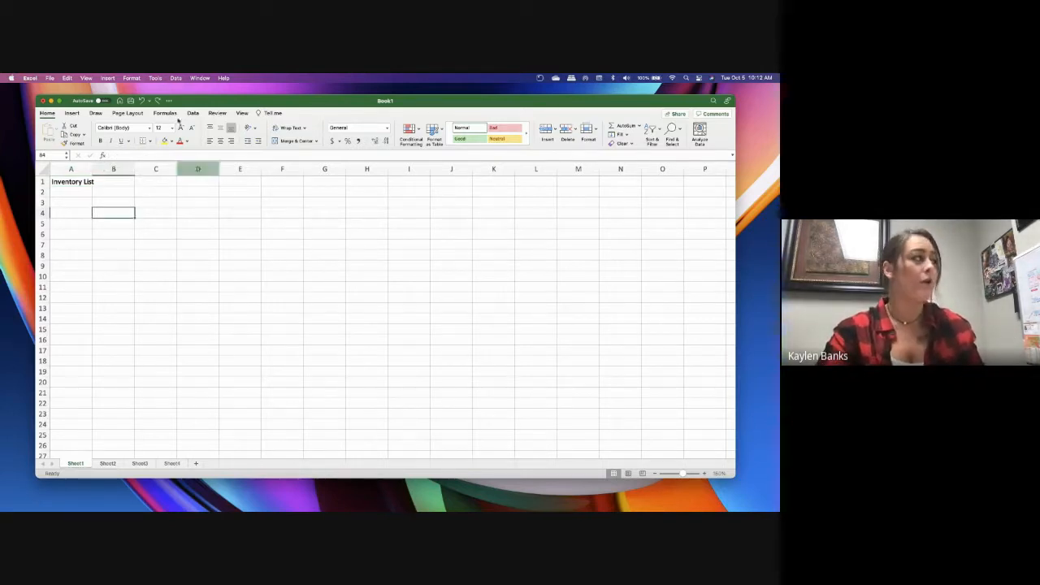
pyautogui.click(84, 182)
pyautogui.click(85, 193)
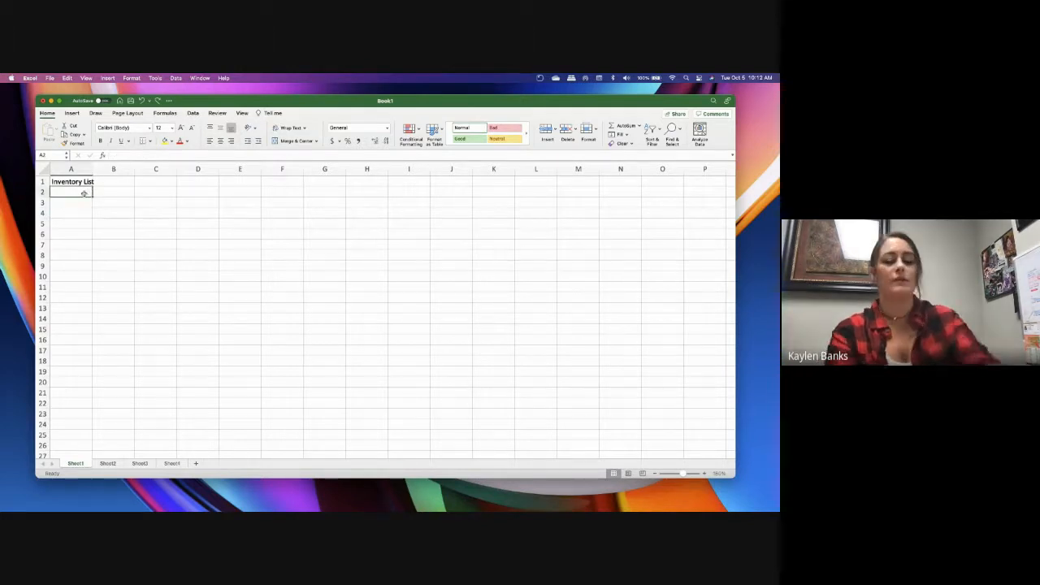
pyautogui.write('Item')
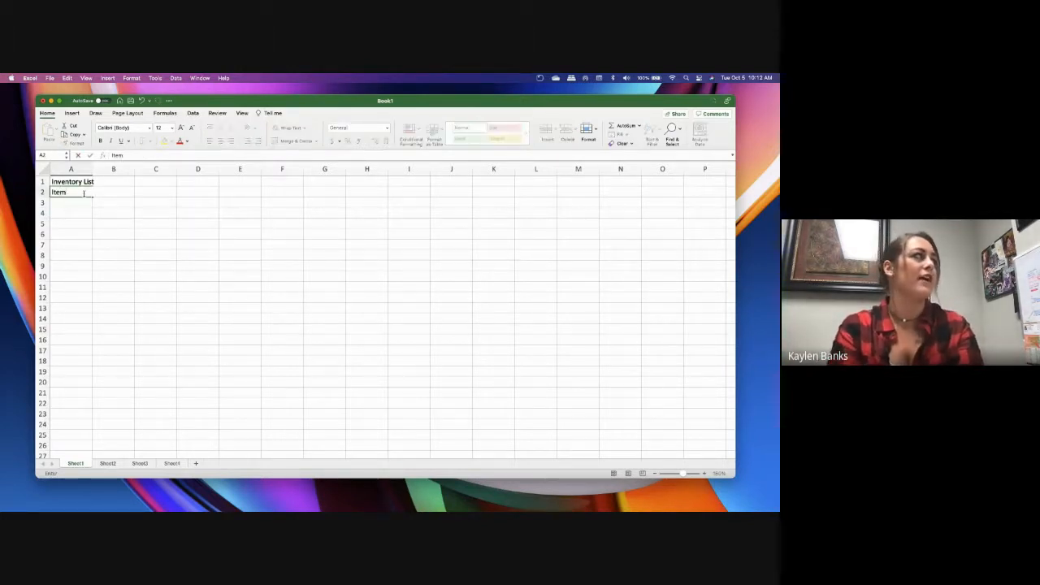
pyautogui.press('Tab')
pyautogui.write('Date')
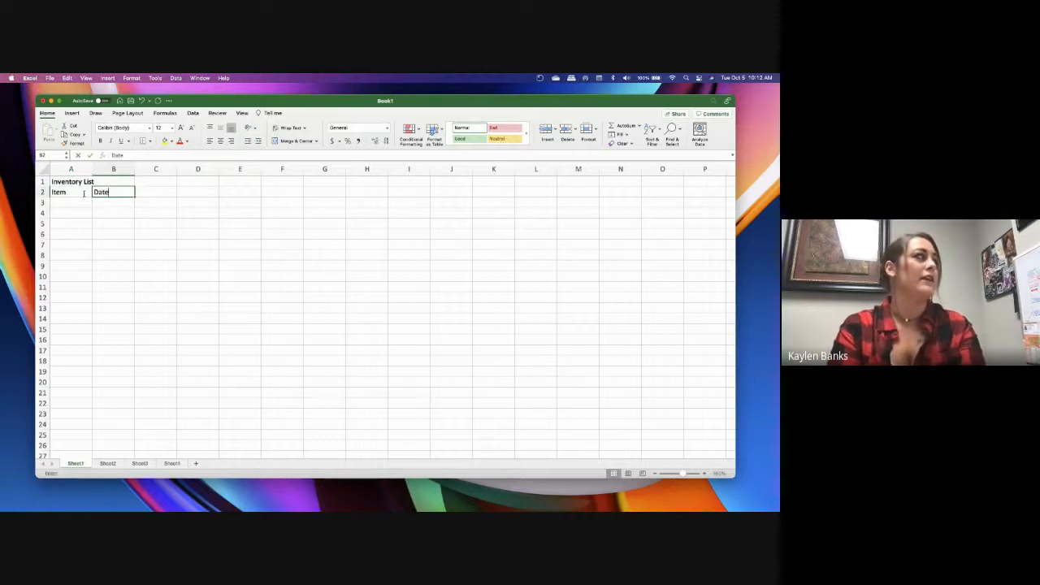
pyautogui.press('Tab')
pyautogui.write('Price')
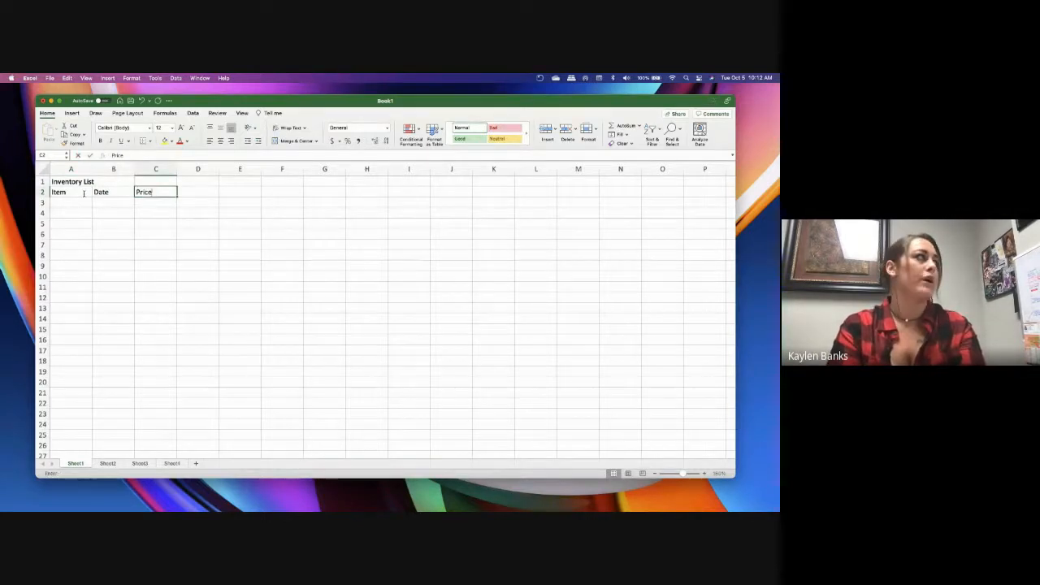
pyautogui.press('Tab')
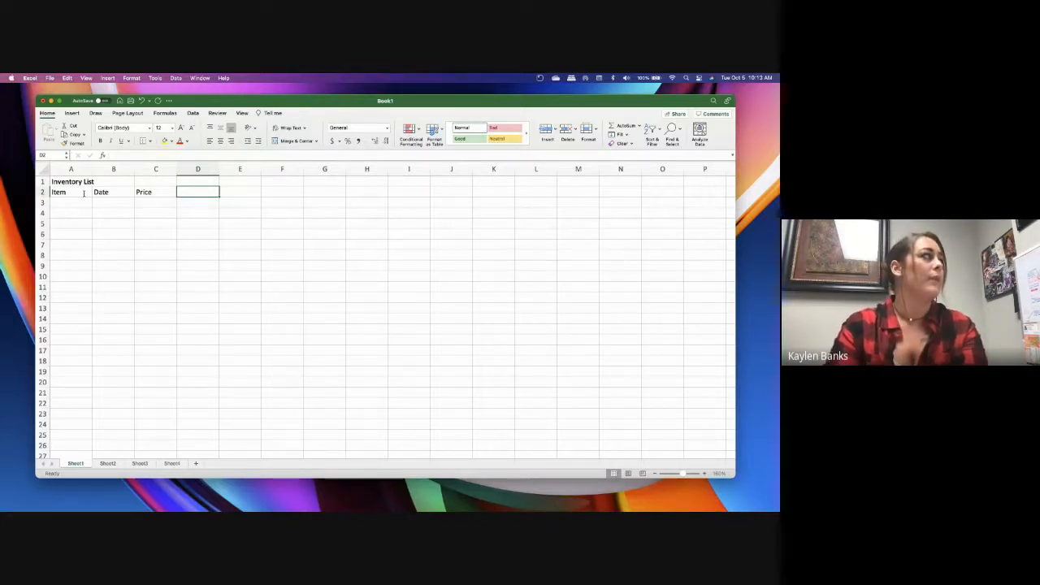
# Fill row 3 with the item Microwave, the date 1/24/90 and the price 99.00
pyautogui.click(81, 203)
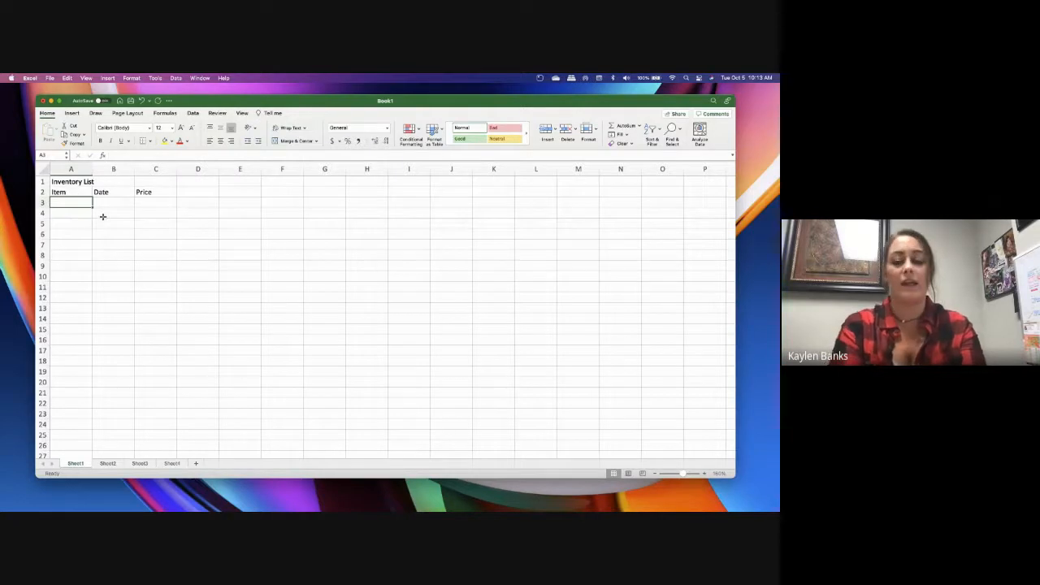
pyautogui.write('Micr')
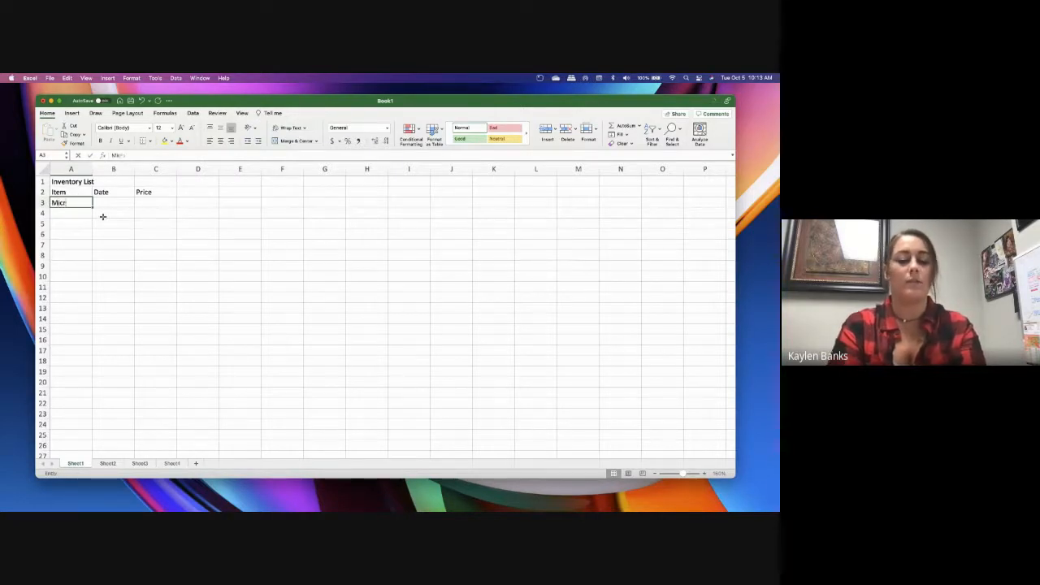
pyautogui.write('owave')
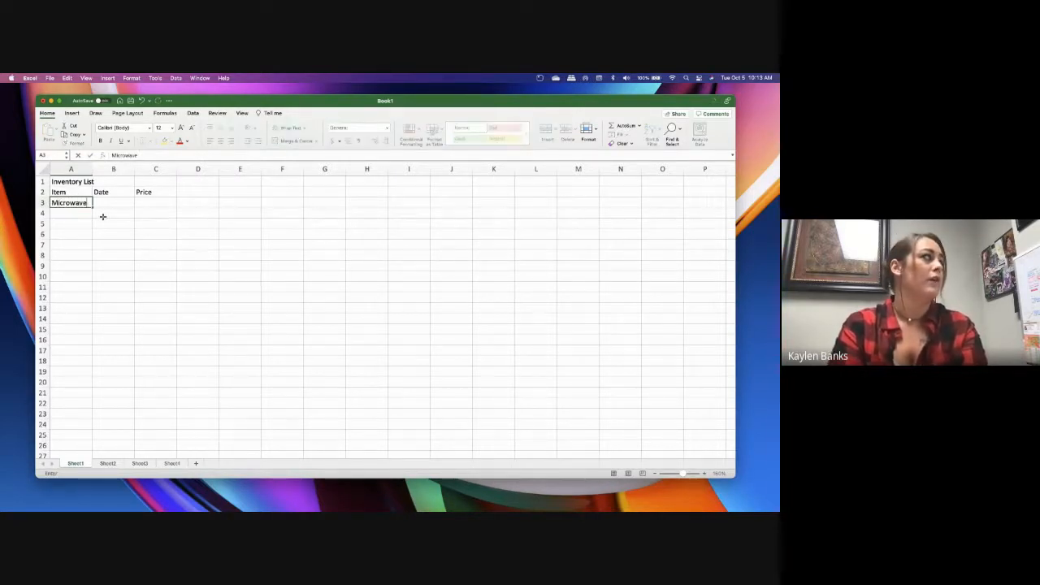
pyautogui.press('Tab')
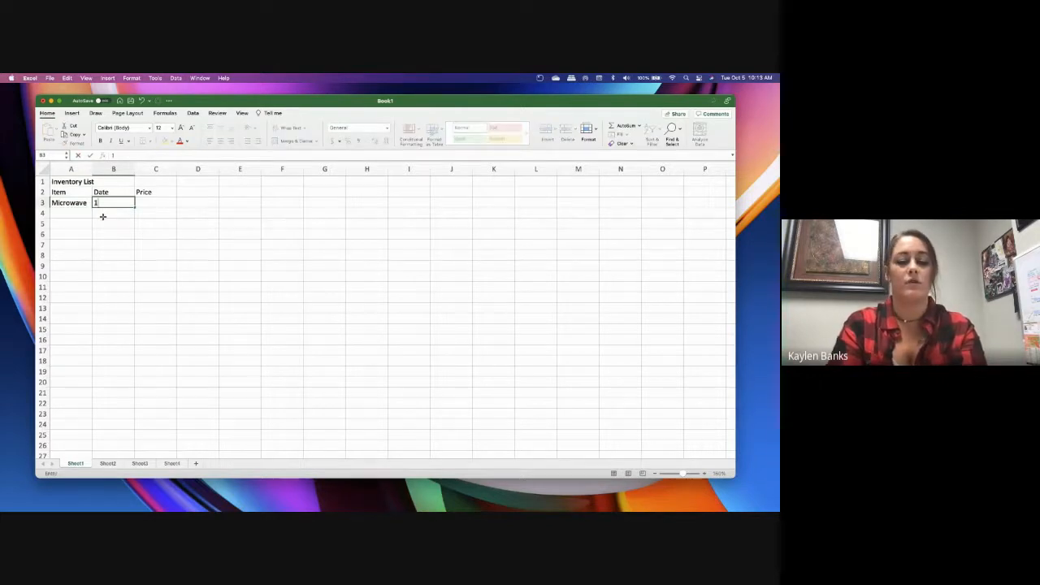
pyautogui.write('1/24/90')
pyautogui.press('Tab')
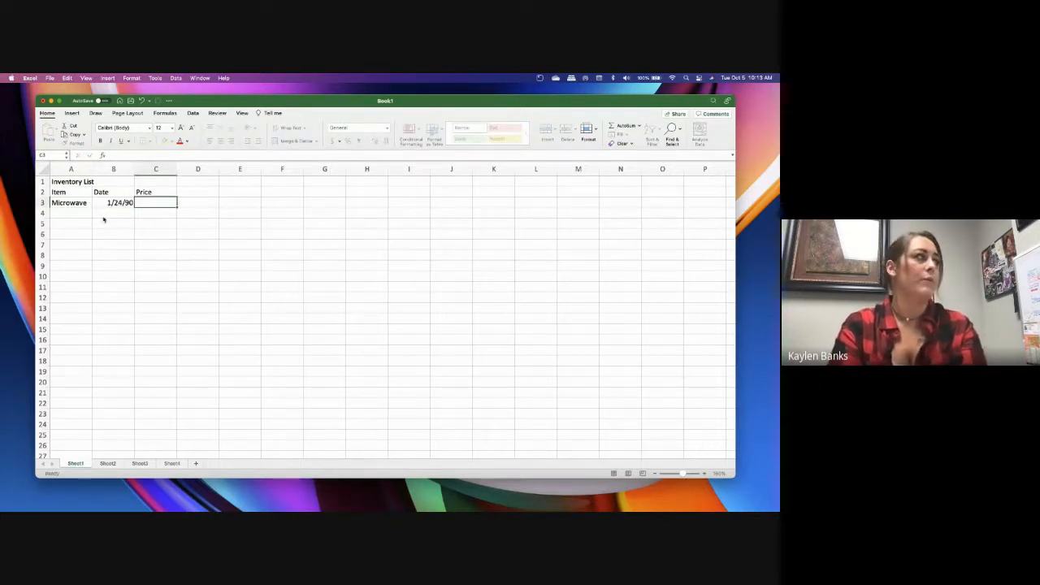
pyautogui.write('99/')
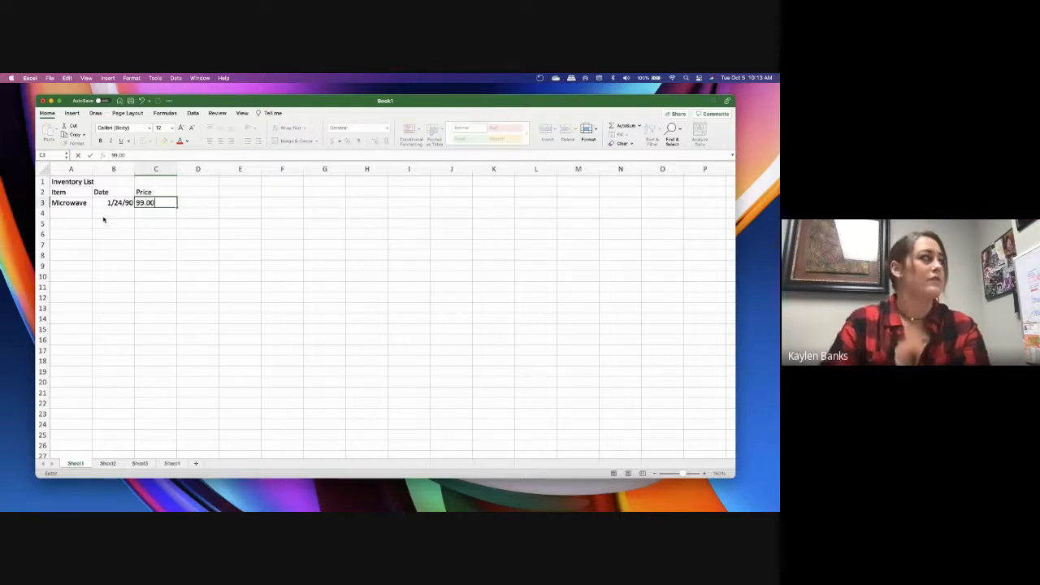
pyautogui.press('Return')
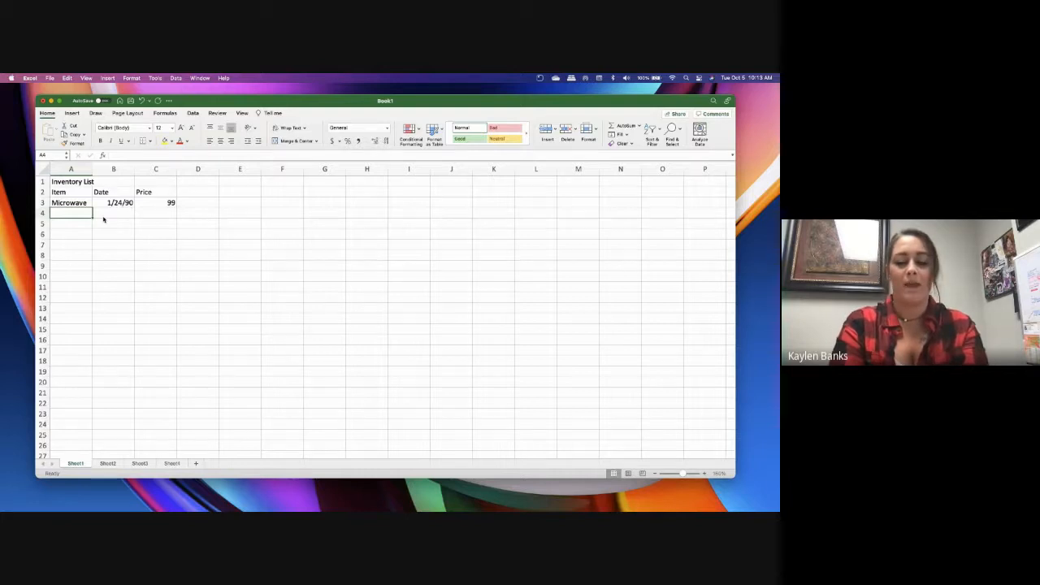
# Fill row 4 with the item Folders, the date 2/3/21 and the price 5
pyautogui.write('Folders')
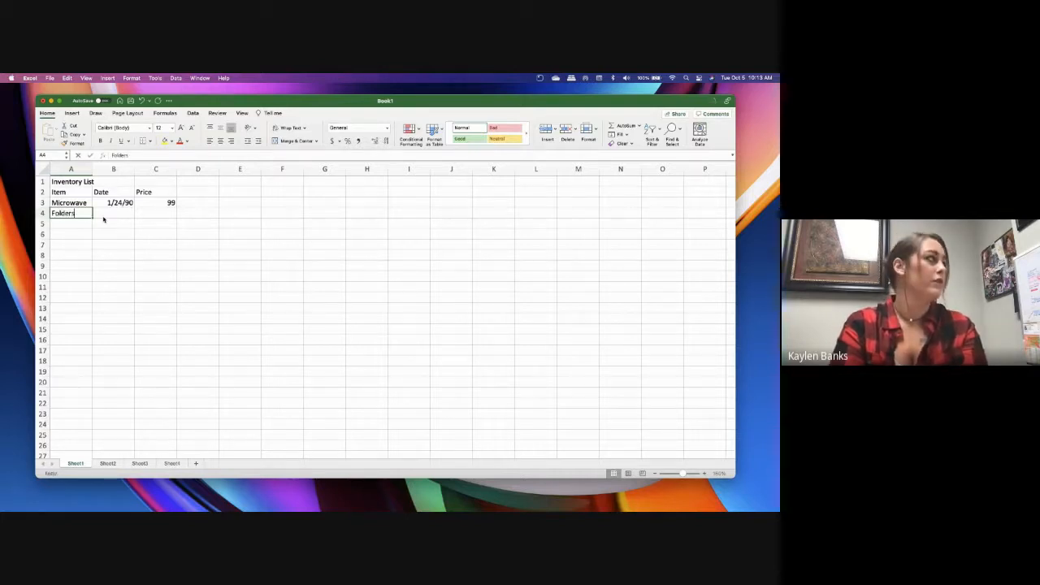
pyautogui.press('Tab')
pyautogui.write('2/3/')
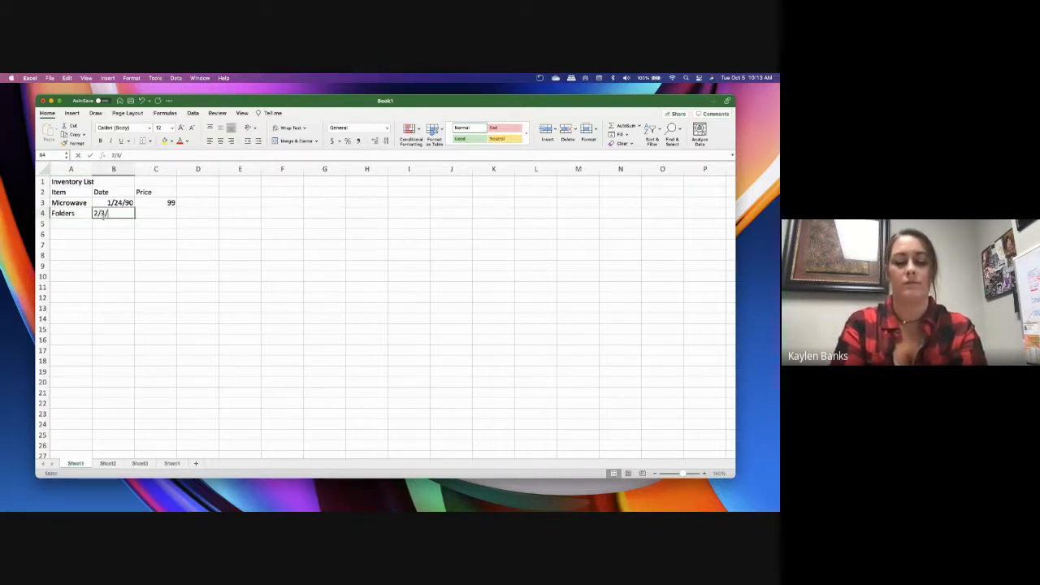
pyautogui.write('21')
pyautogui.press('Tab')
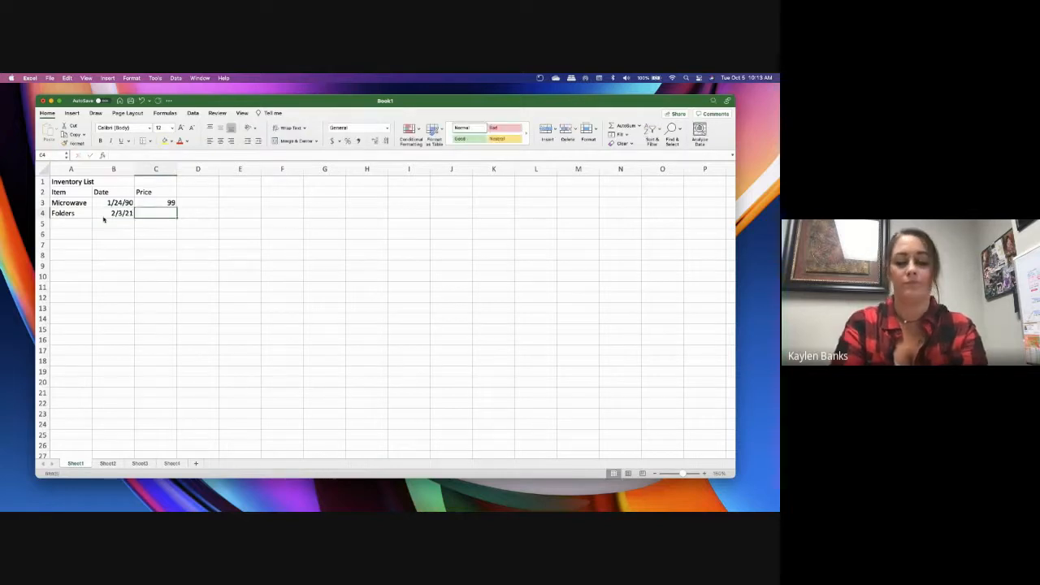
pyautogui.write('5')
pyautogui.press('Return')
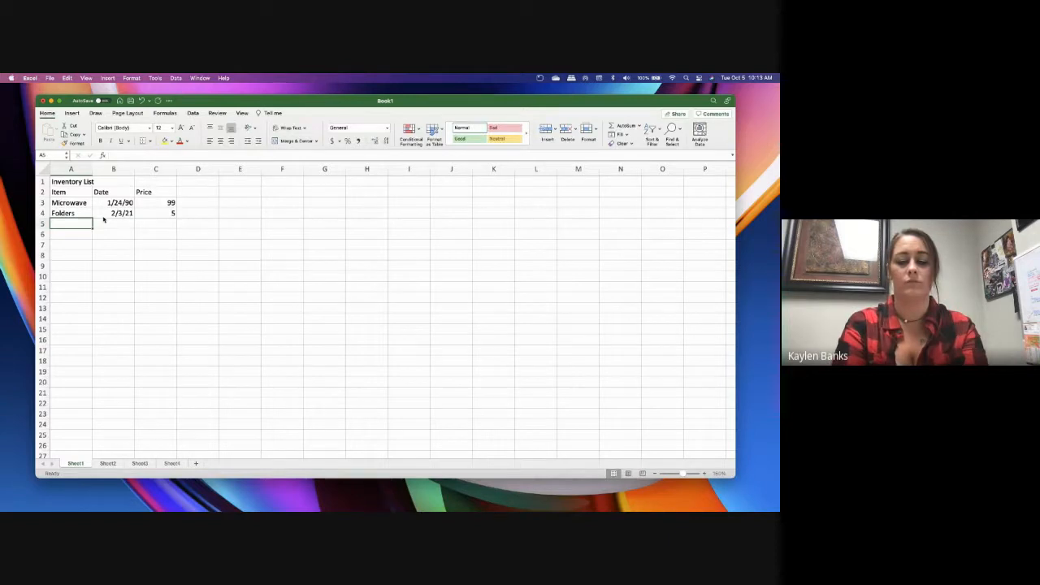
# Fill row 5 with the item Kleenex, the date 3/6/21 and the price 8.00
pyautogui.write('Kleenex')
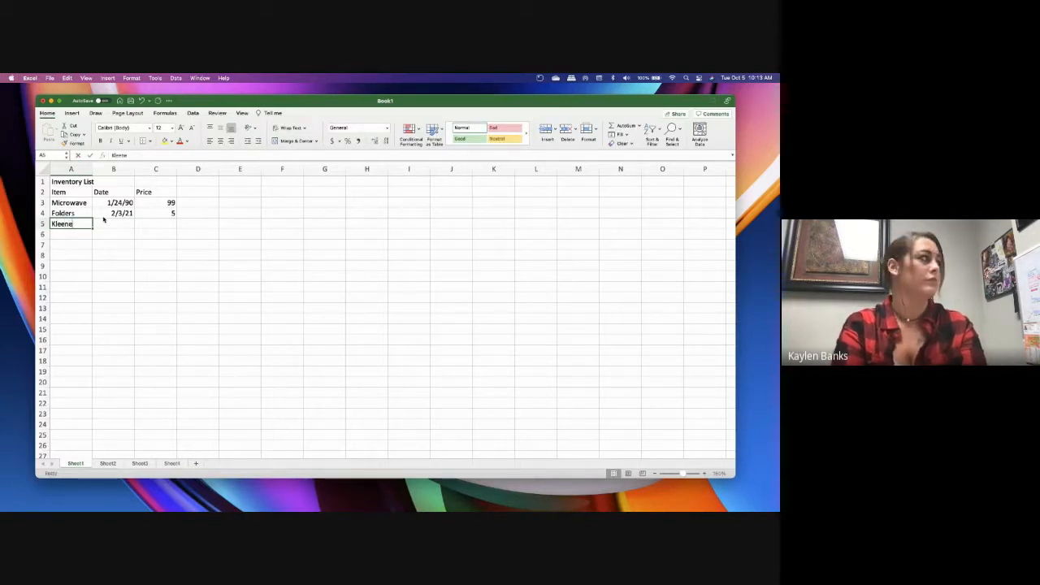
pyautogui.press('Tab')
pyautogui.write('3/6')
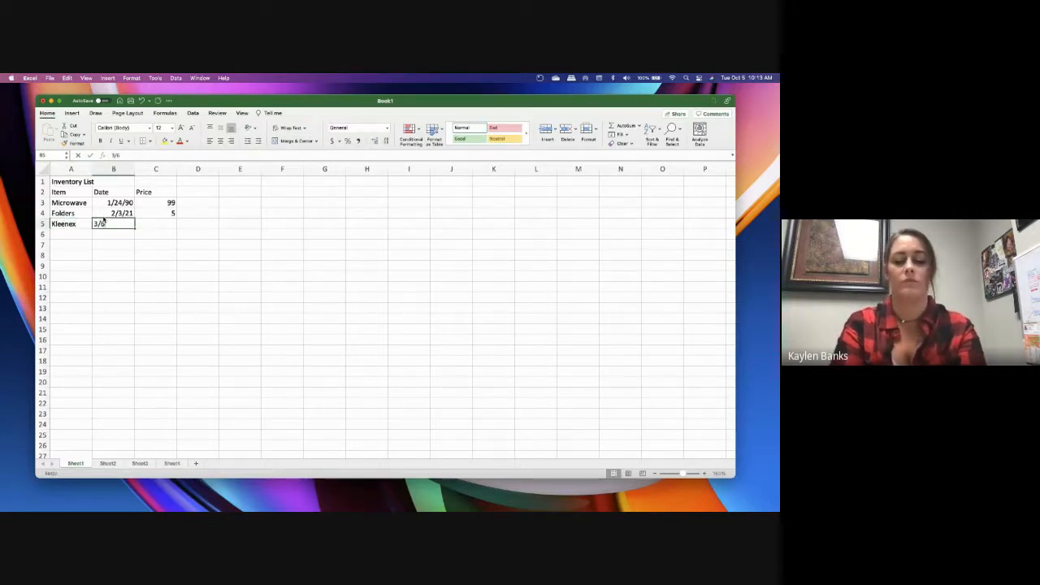
pyautogui.write('/21')
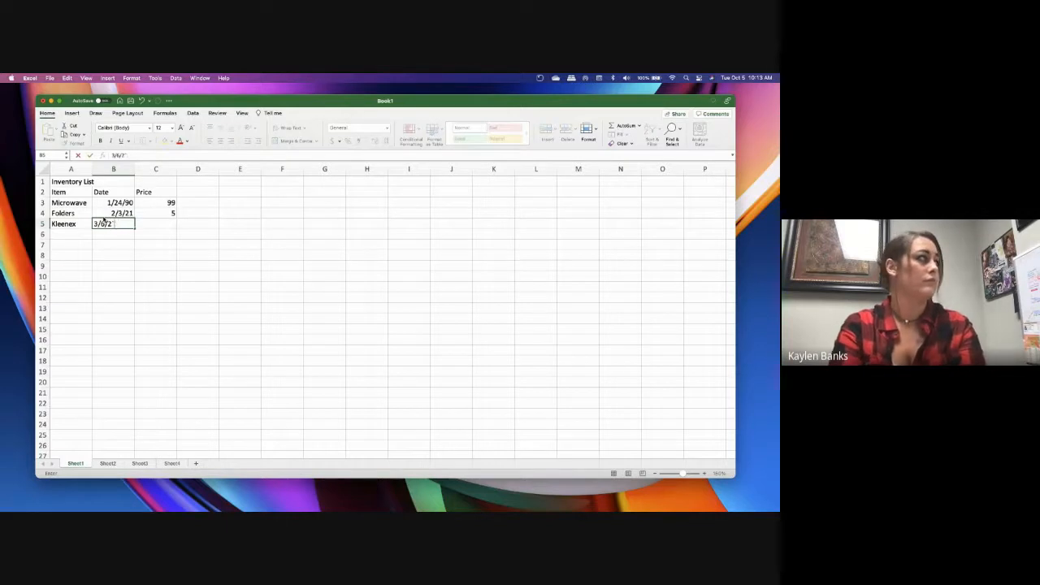
pyautogui.press('Tab')
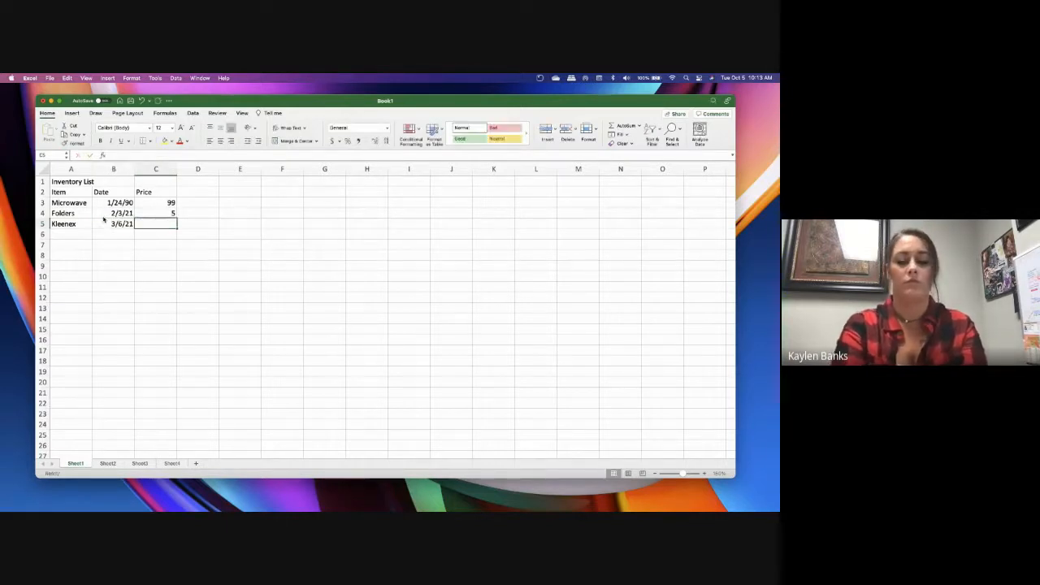
pyautogui.write('8.00')
pyautogui.press('Return')
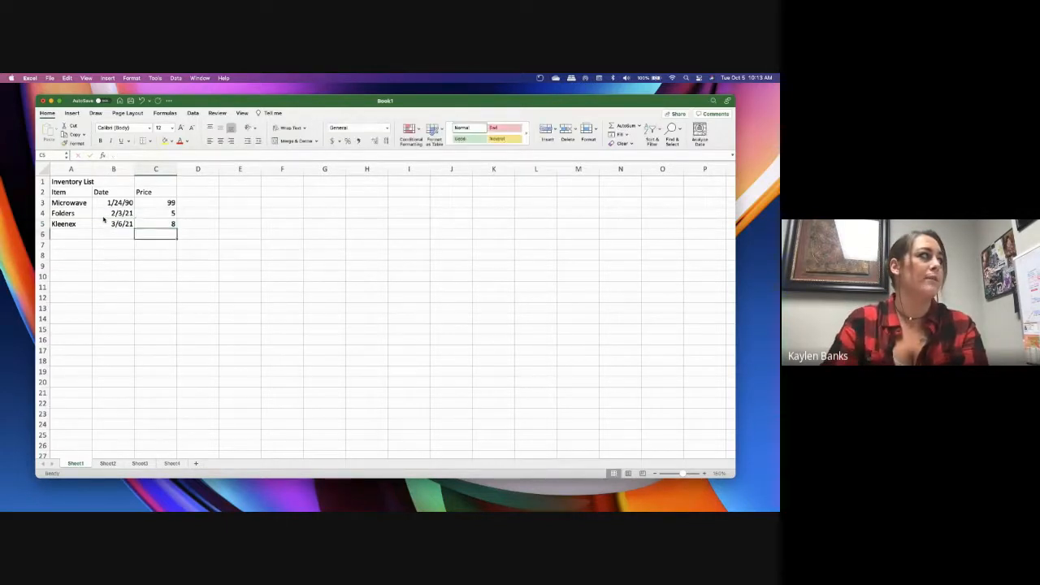
# Fill row 6 with the item TP, the date 4/6/21 and the price 7.00
pyautogui.press('Left')
pyautogui.press('Left')
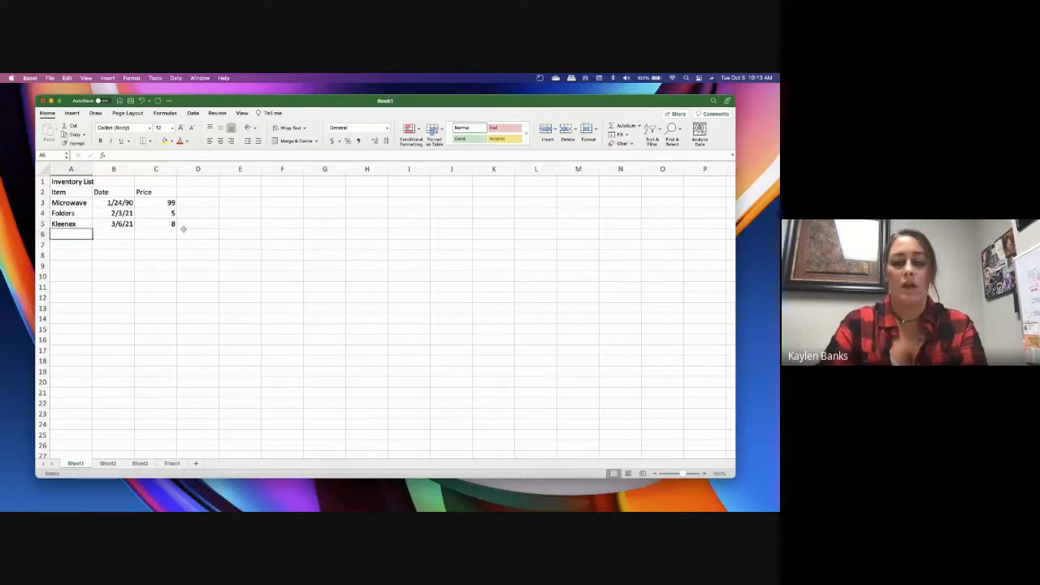
pyautogui.write('TP')
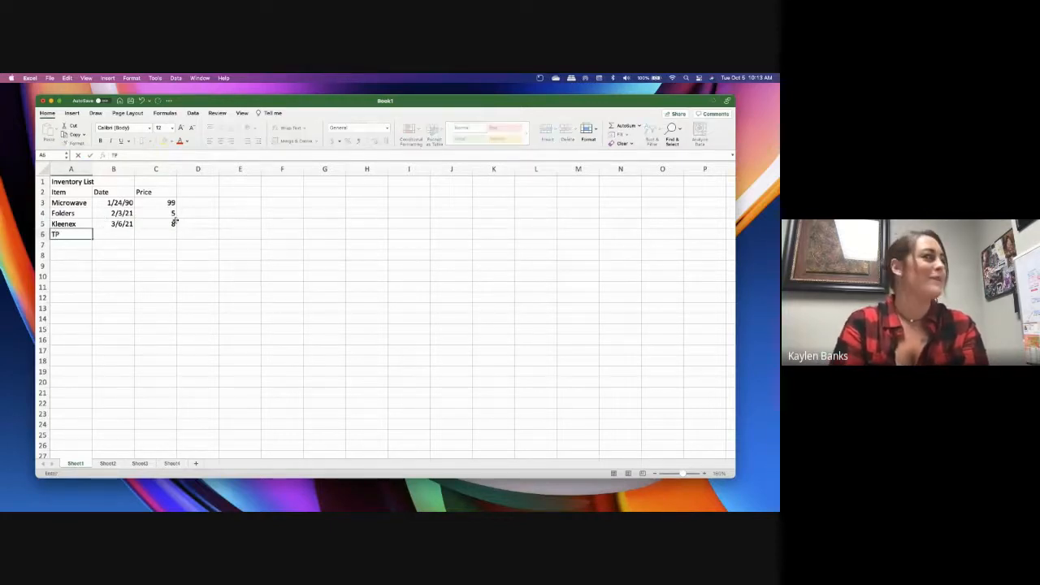
pyautogui.press('Tab')
pyautogui.write('4')
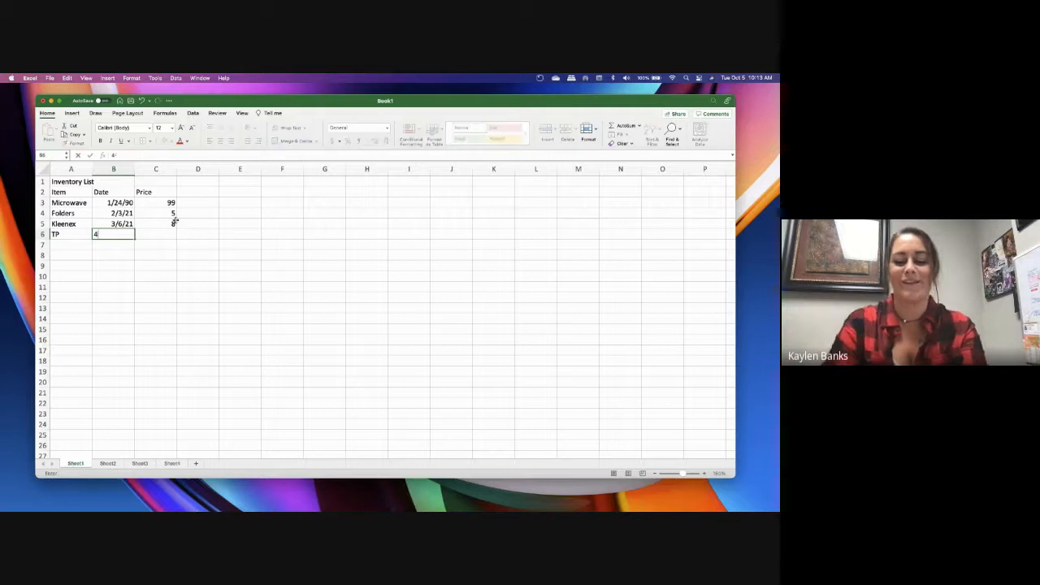
pyautogui.write('/6/21')
pyautogui.press('Tab')
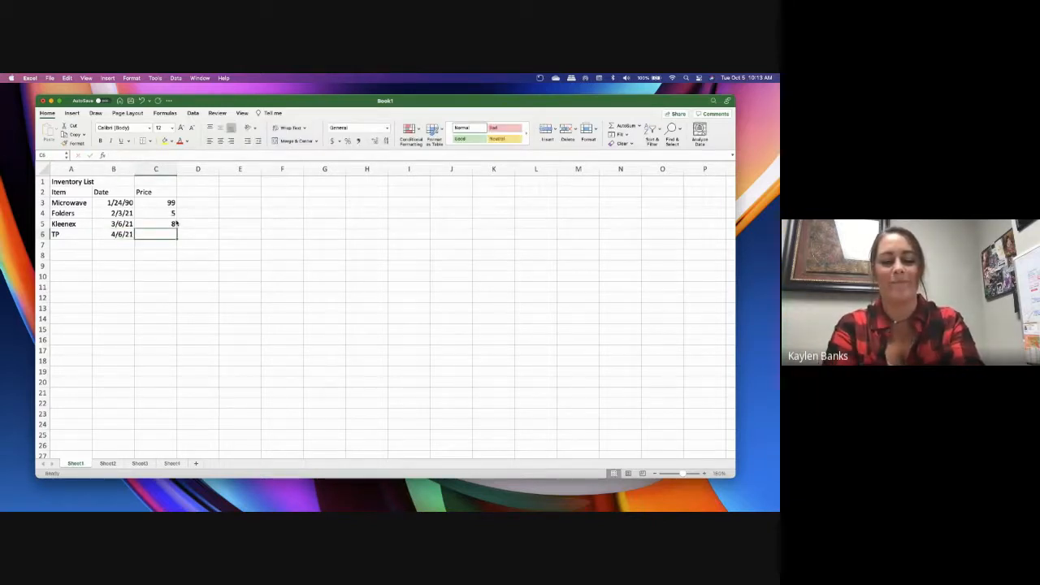
pyautogui.write('7.00')
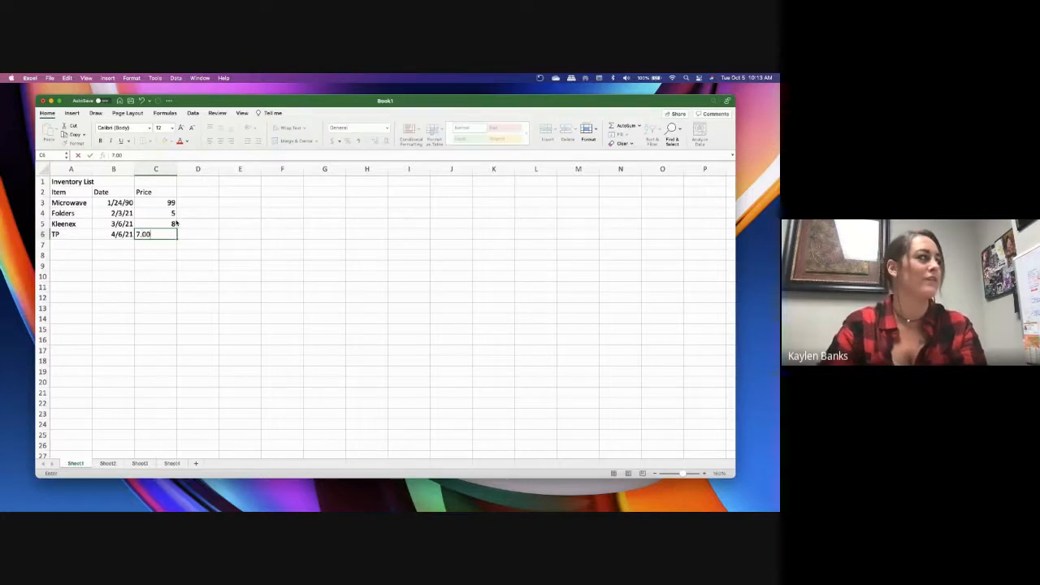
pyautogui.press('Return')
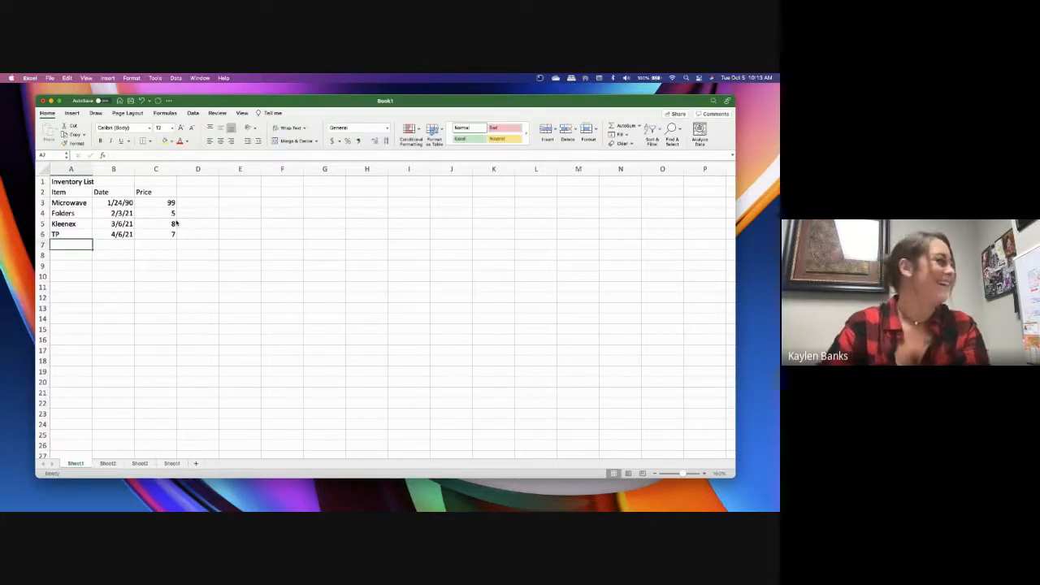
# Fill row 7 with the item Phone, the date 5/6/21 and the price 100
pyautogui.write('Pjh')
pyautogui.press('BackSpace')
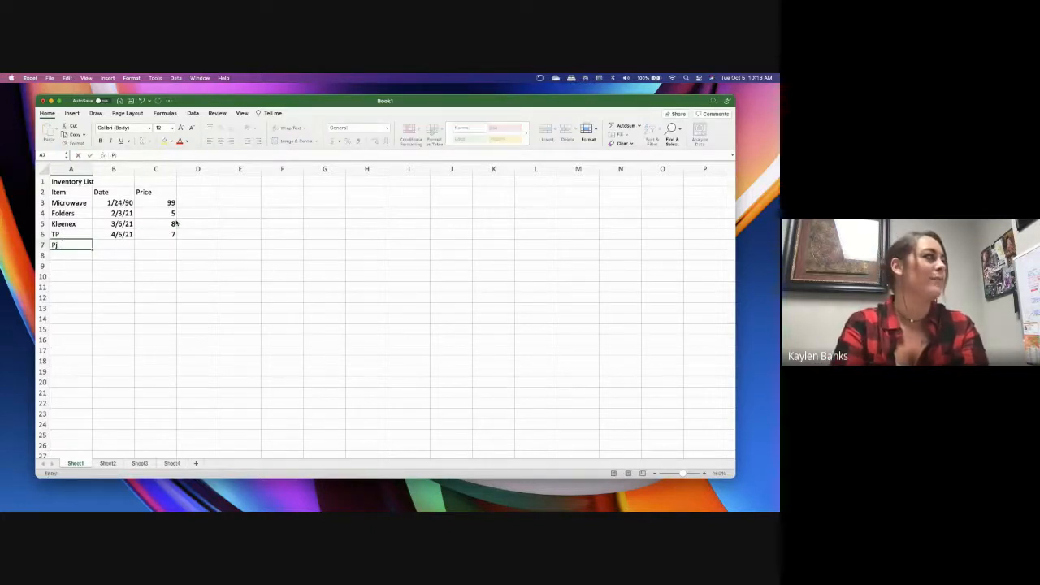
pyautogui.write('one')
pyautogui.press('Tab')
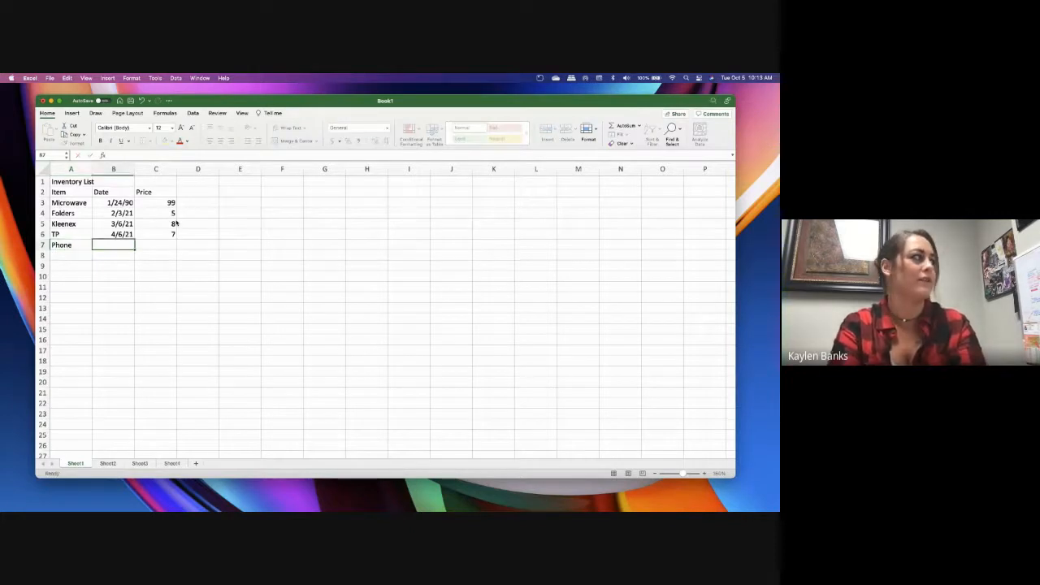
pyautogui.write('5/')
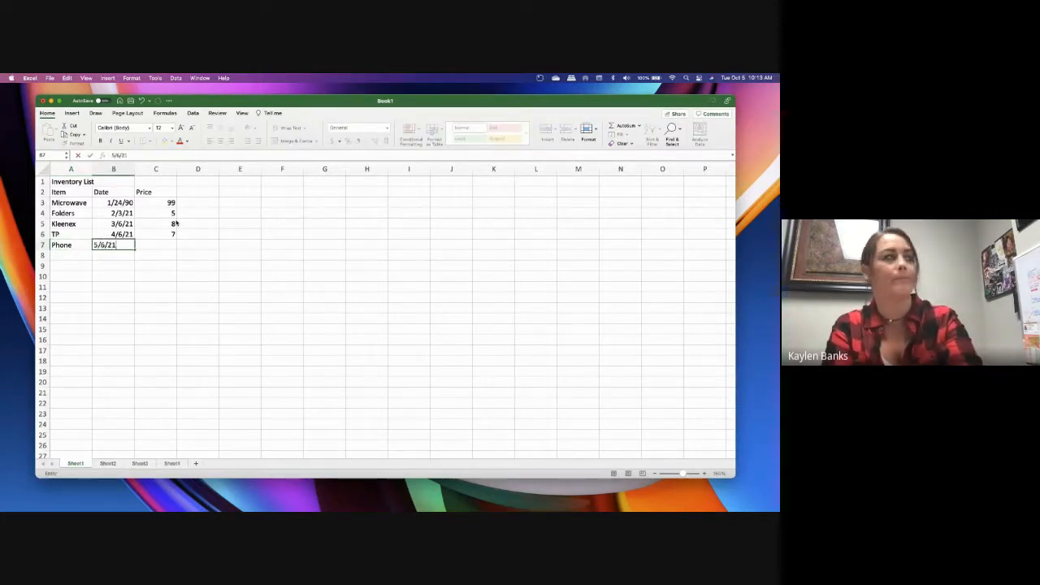
pyautogui.write('6/21')
pyautogui.press('Tab')
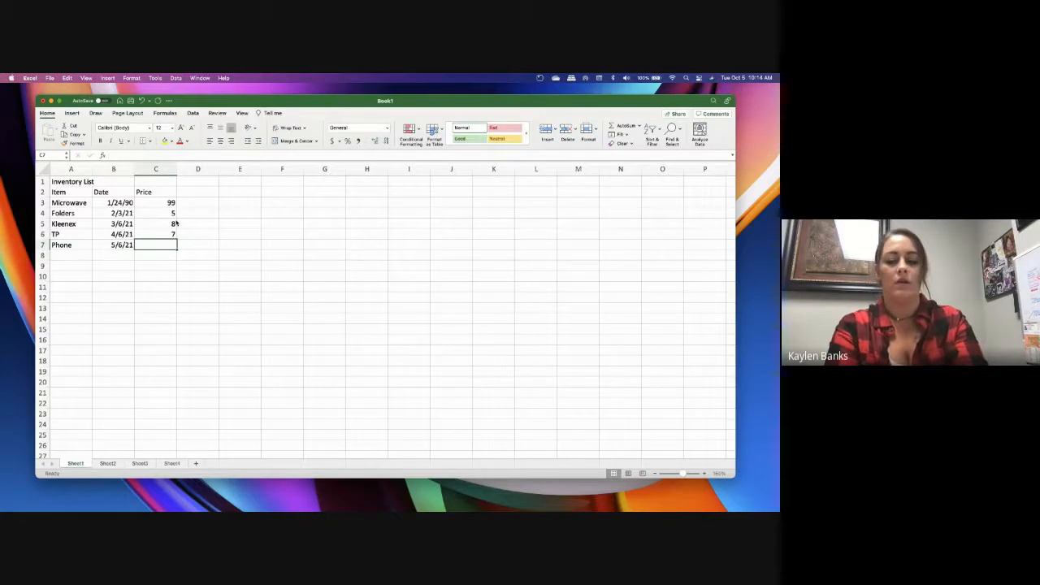
pyautogui.write('100')
pyautogui.press('Return')
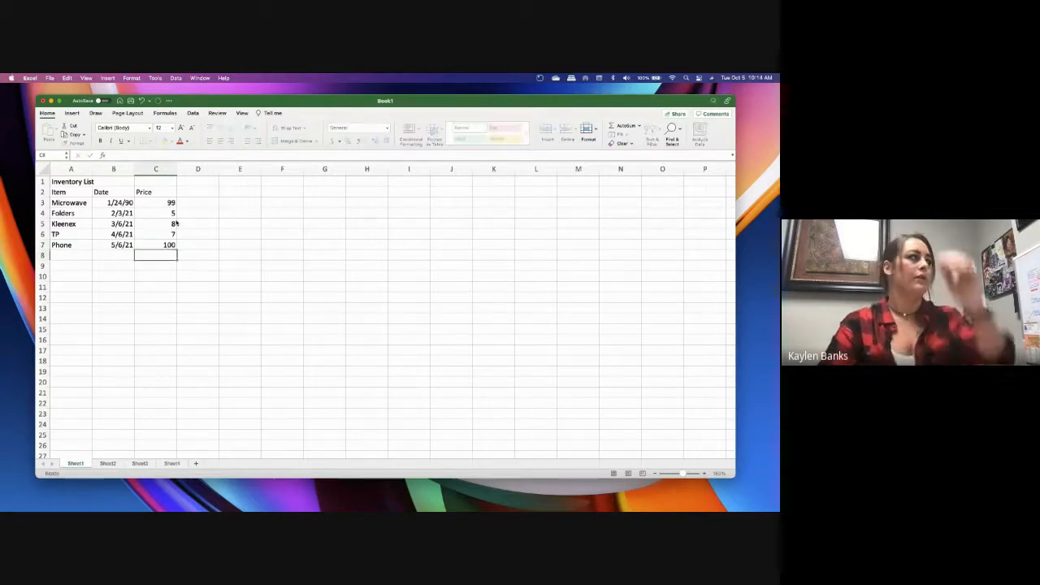
pyautogui.press('Left')
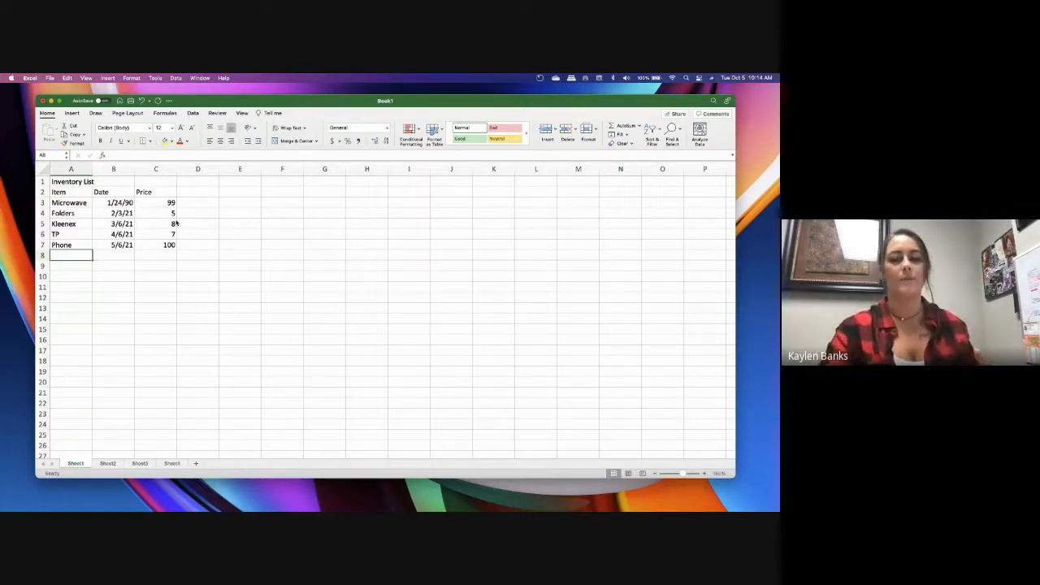
pyautogui.moveTo(171, 202); pyautogui.dragTo(172, 245)
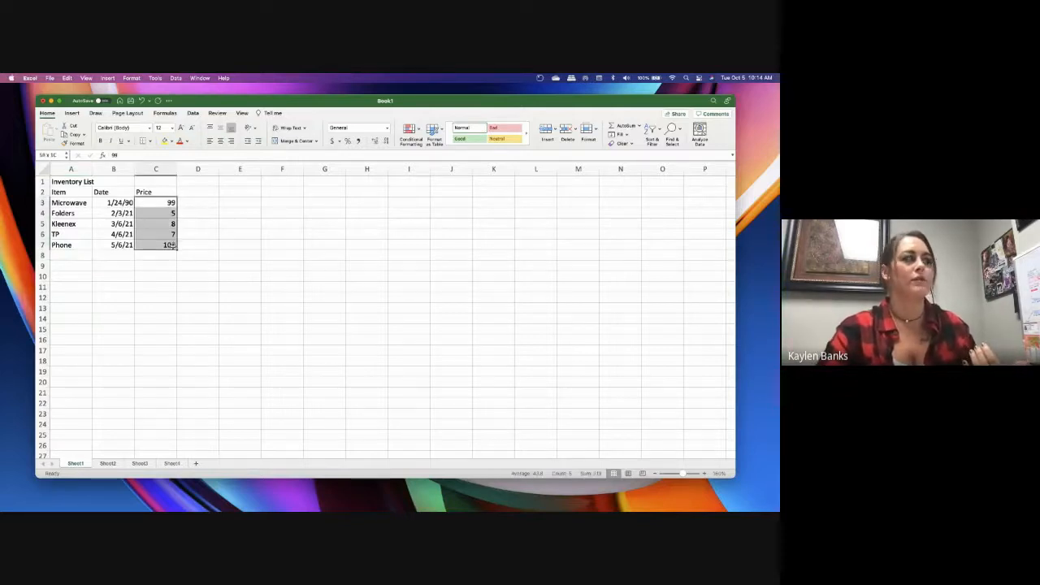
pyautogui.click(222, 253)
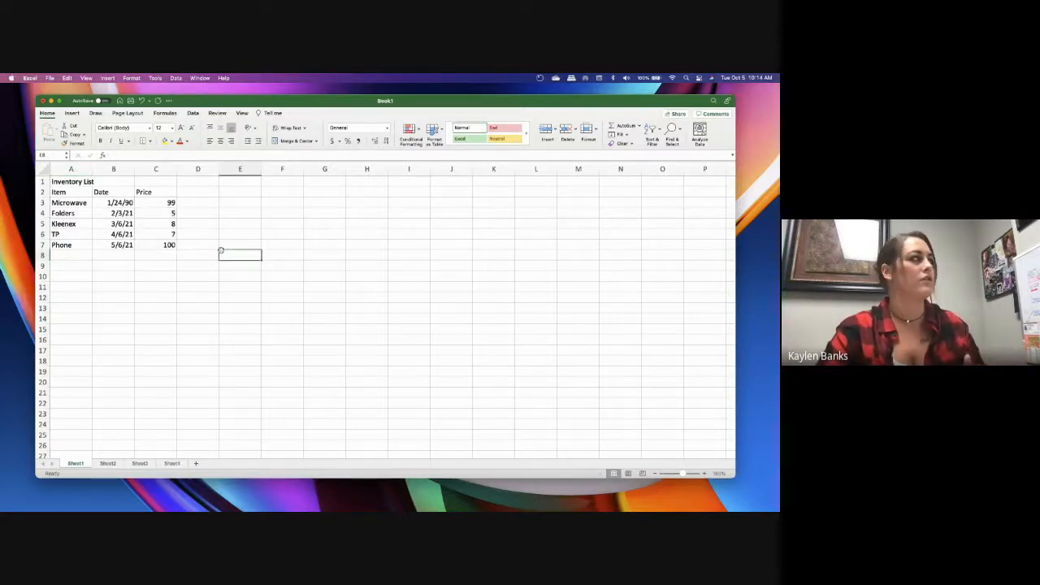
# Try merging and centering the Inventory List title across A1:D1, and unmerge it again
pyautogui.click(76, 184)
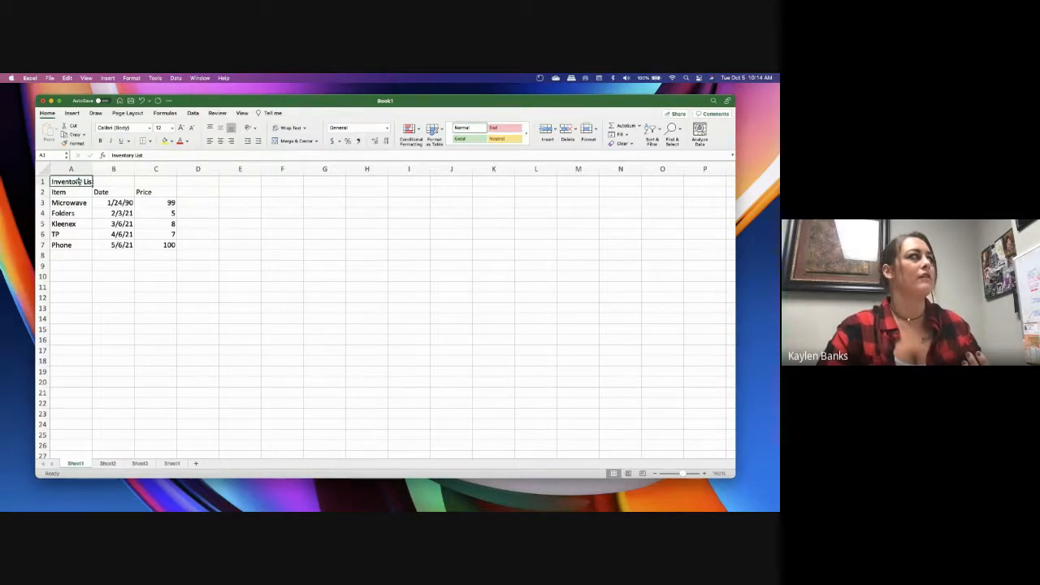
pyautogui.moveTo(78, 182); pyautogui.dragTo(200, 177)
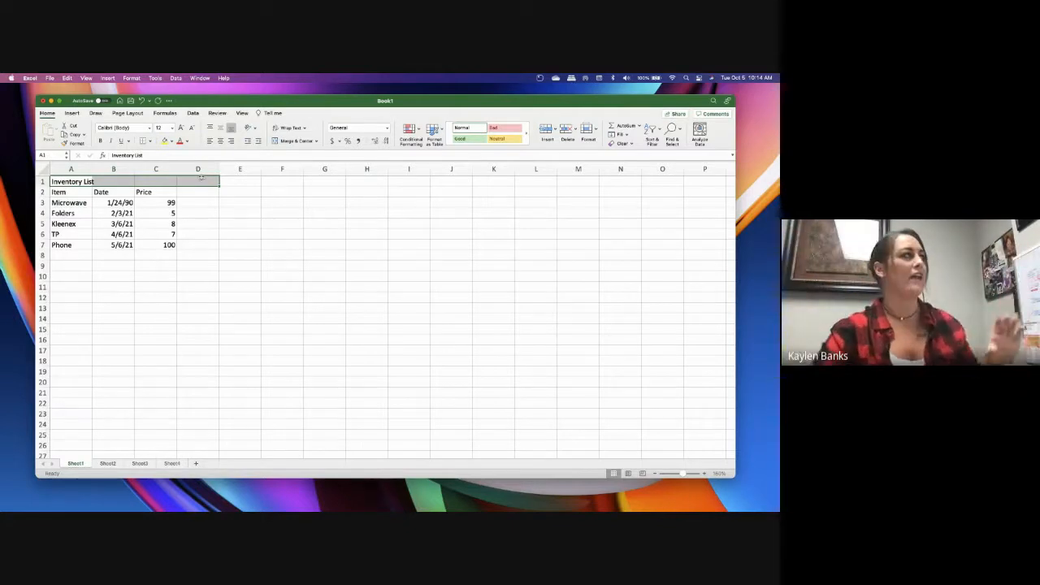
pyautogui.click(54, 182)
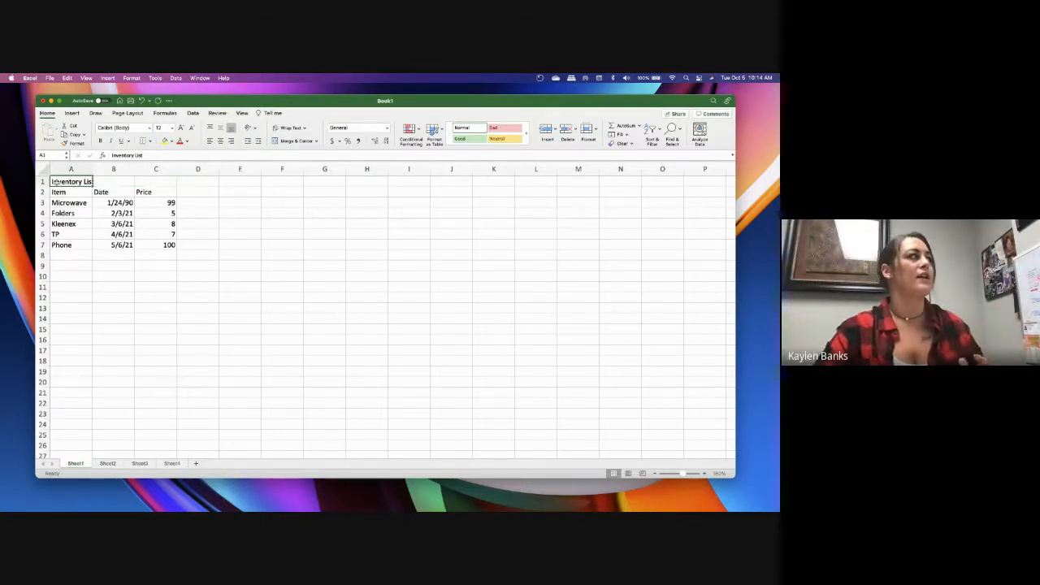
pyautogui.moveTo(65, 183); pyautogui.dragTo(195, 182)
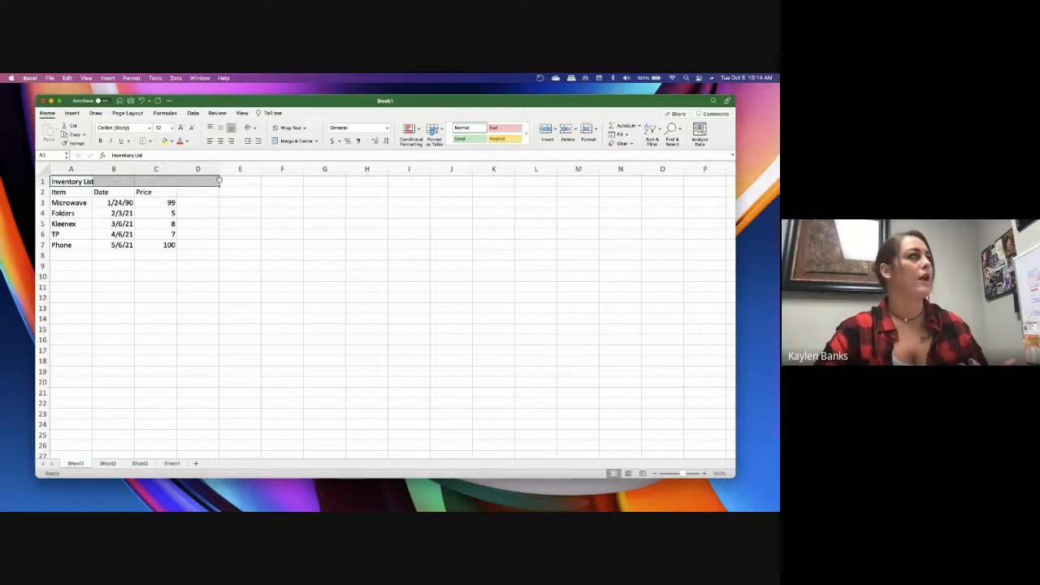
pyautogui.click(296, 141)
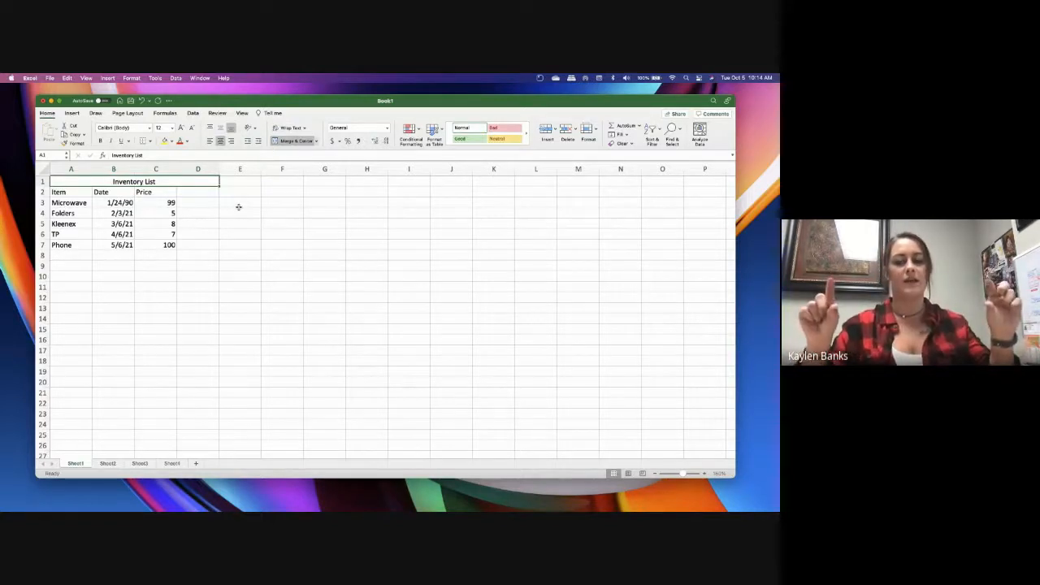
pyautogui.click(296, 141)
pyautogui.click(197, 212)
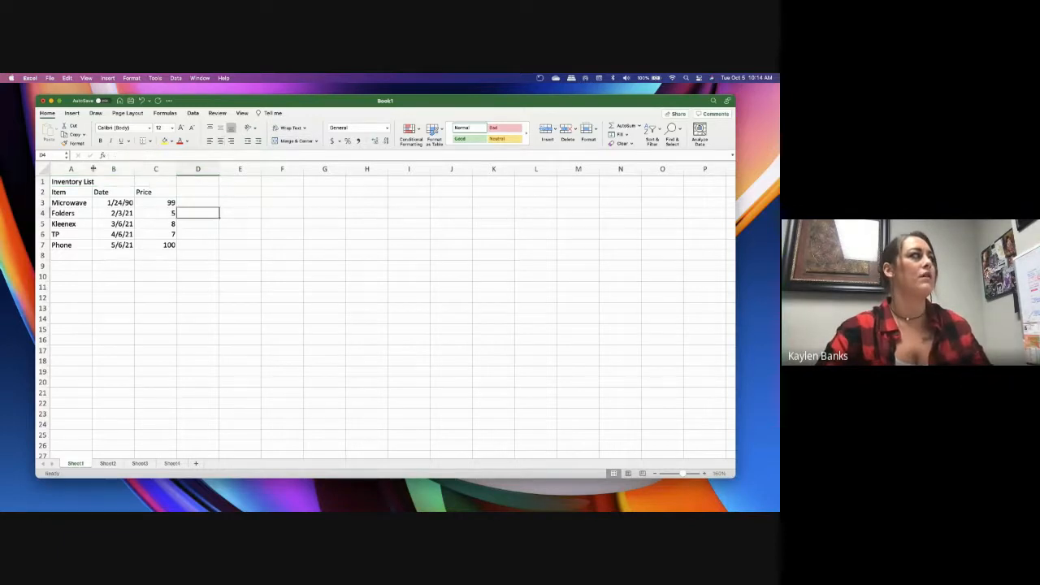
# Widen column A slightly and merge and center the Inventory List title across A1:E1
pyautogui.moveTo(92, 169); pyautogui.dragTo(243, 181)
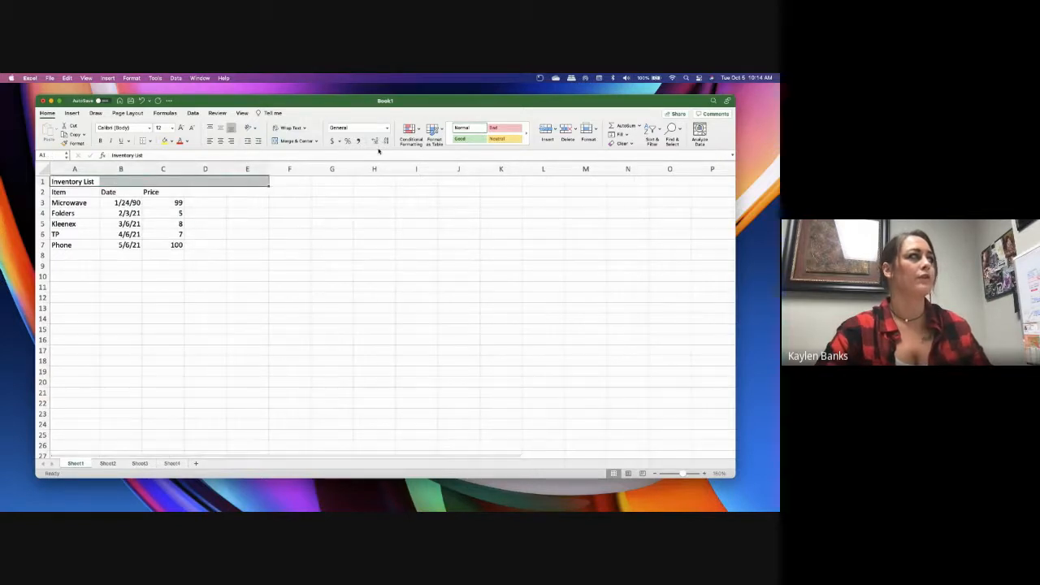
pyautogui.click(292, 141)
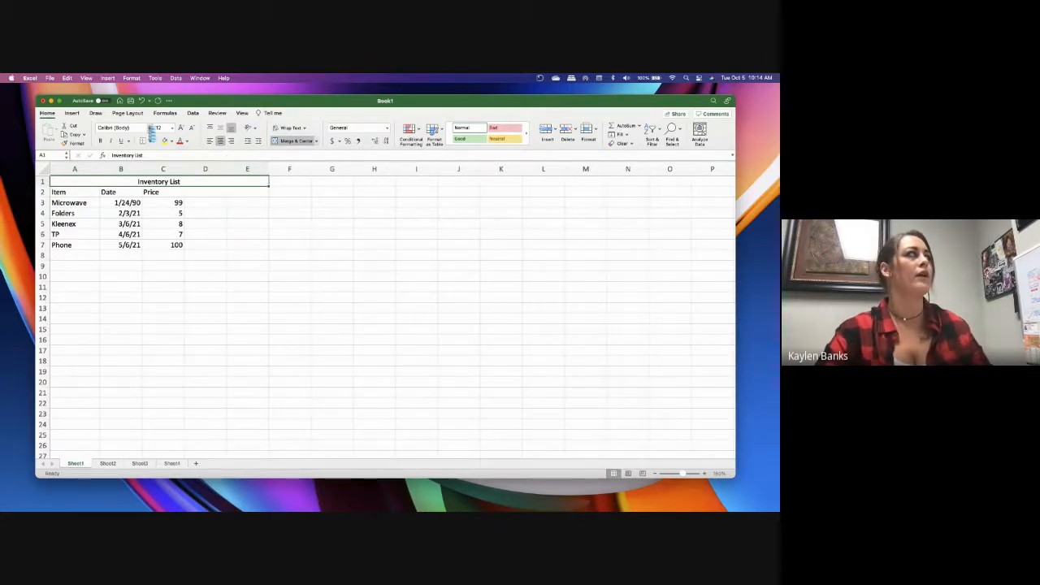
# Set the Inventory List title's font to Abadi and enlarge it to size 20
pyautogui.click(150, 128)
pyautogui.click(181, 130)
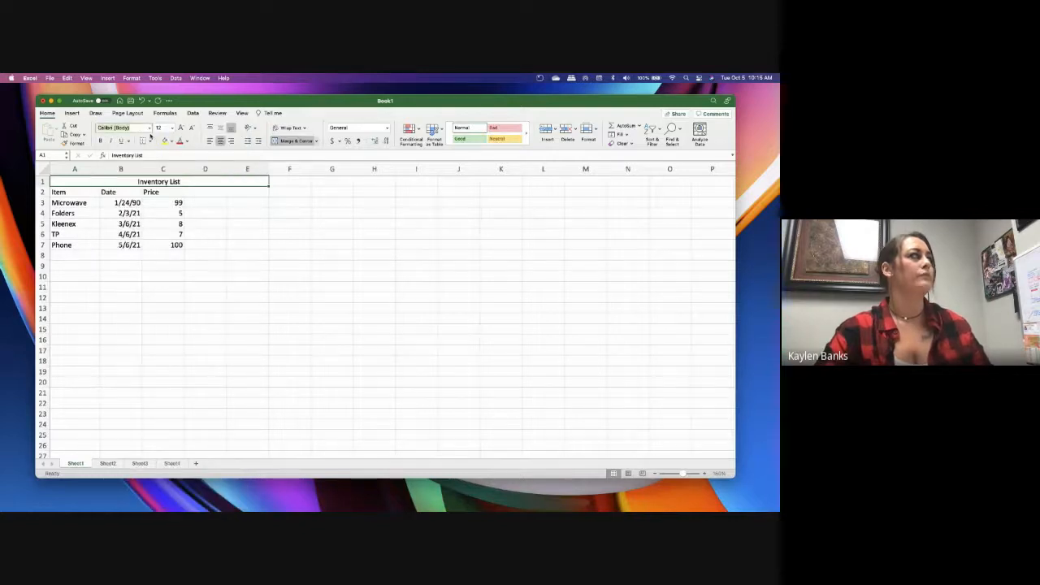
pyautogui.click(149, 128)
pyautogui.click(148, 225)
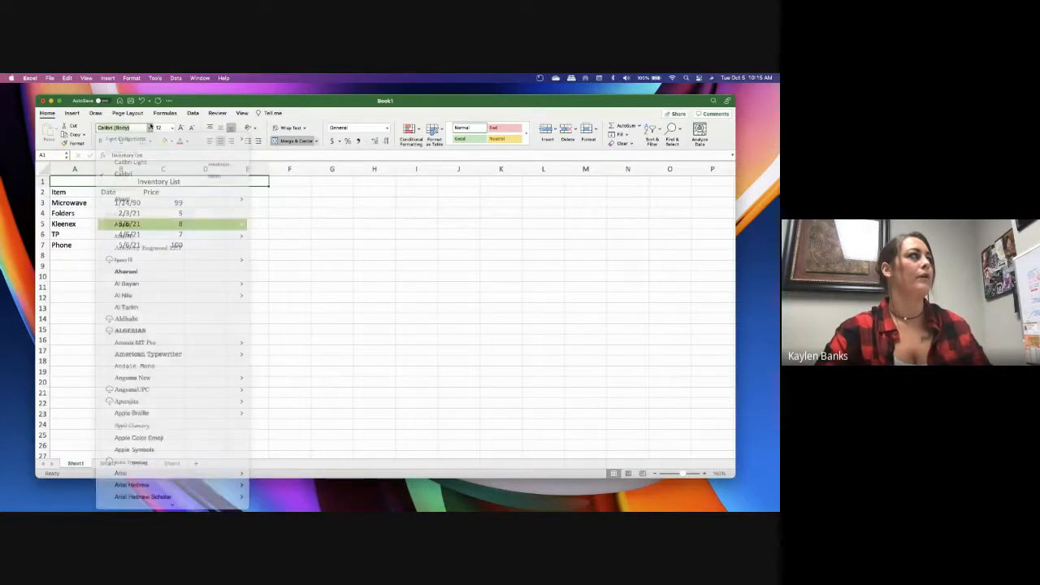
pyautogui.click(181, 130)
pyautogui.click(180, 130)
pyautogui.click(181, 130)
pyautogui.click(180, 130)
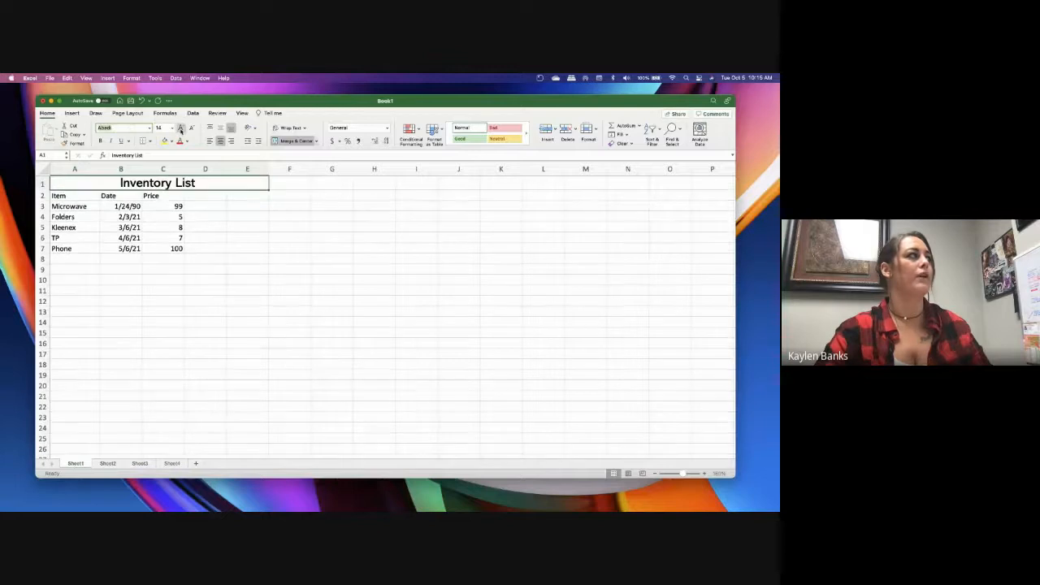
# Try a yellow fill on the title cell and remove it
pyautogui.click(165, 141)
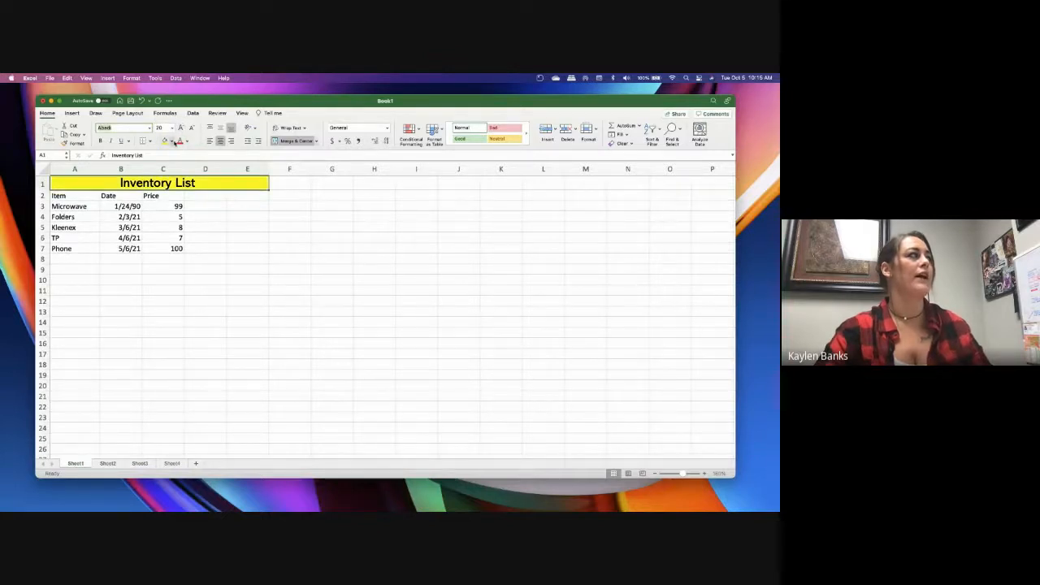
pyautogui.click(171, 141)
pyautogui.click(166, 180)
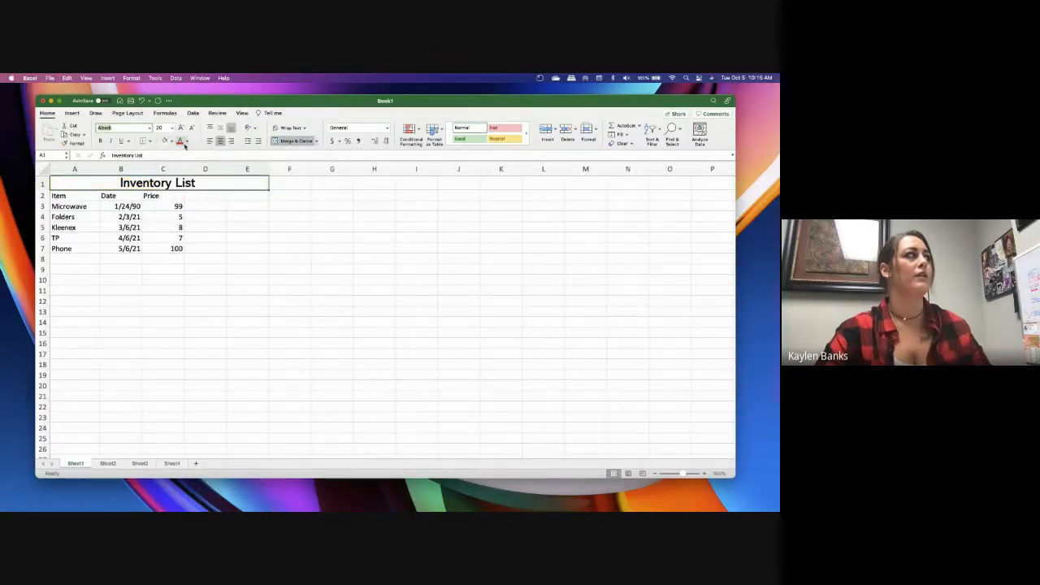
# Color the Inventory List title text dark blue
pyautogui.click(187, 142)
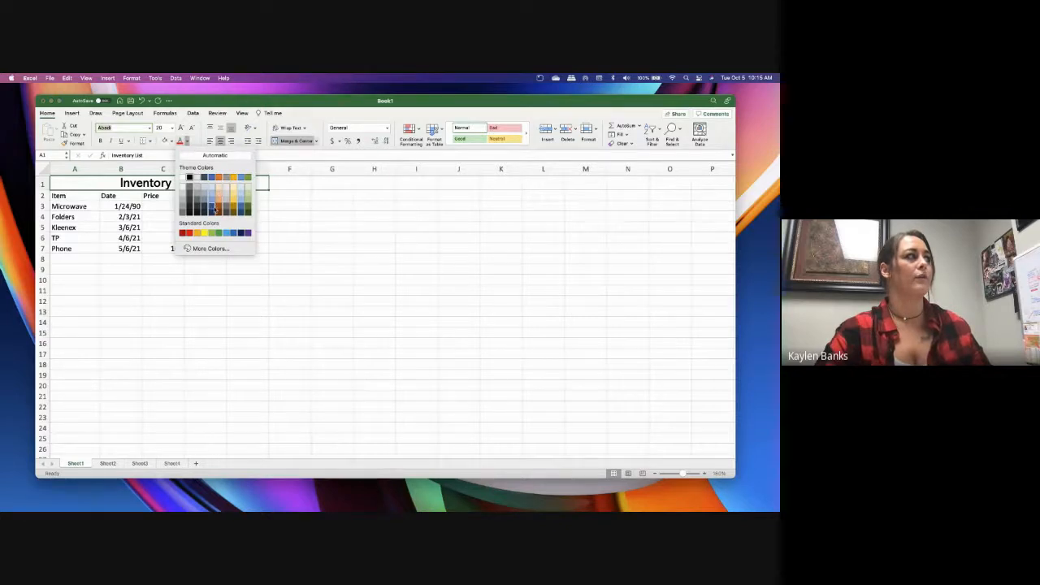
pyautogui.click(212, 204)
pyautogui.click(247, 248)
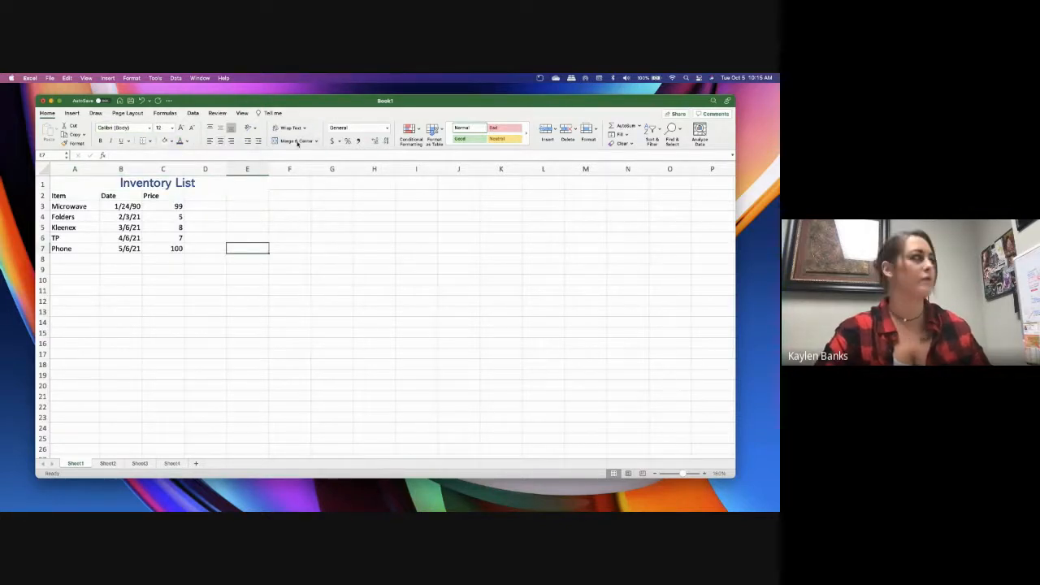
# Make the Inventory List title bold, italic and underlined
pyautogui.click(200, 185)
pyautogui.click(103, 142)
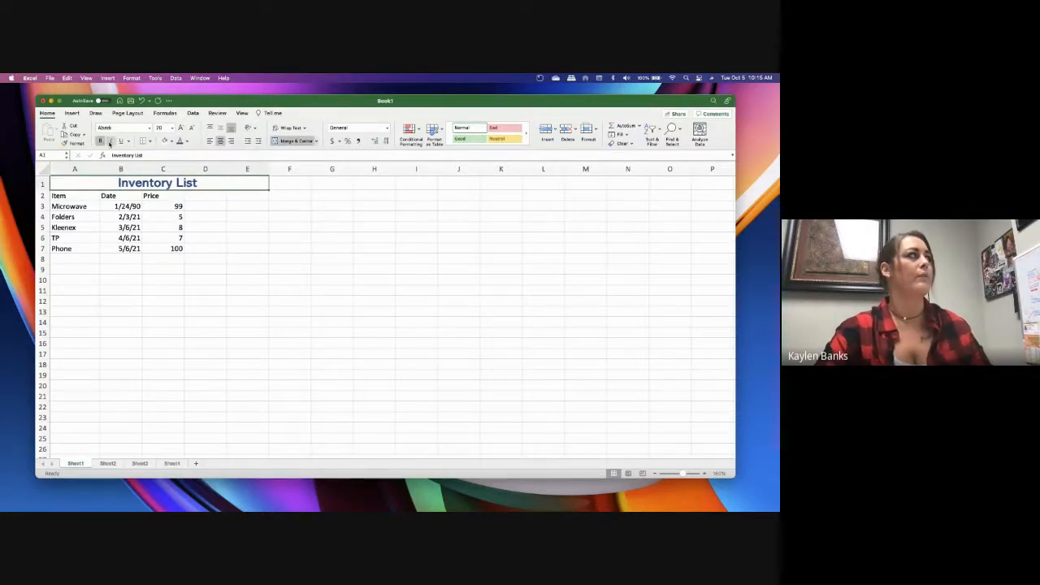
pyautogui.click(111, 141)
pyautogui.click(120, 141)
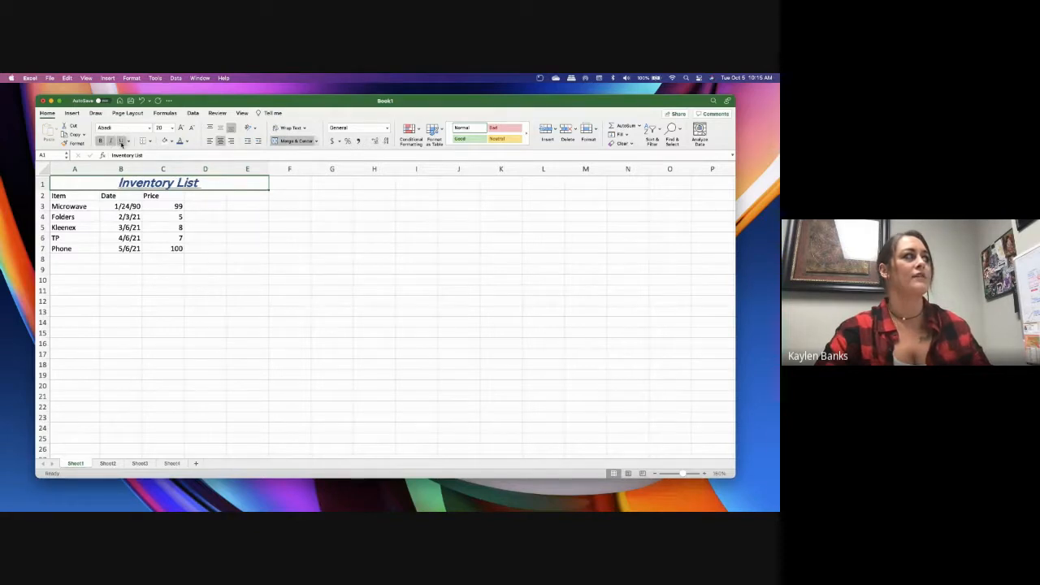
pyautogui.click(282, 249)
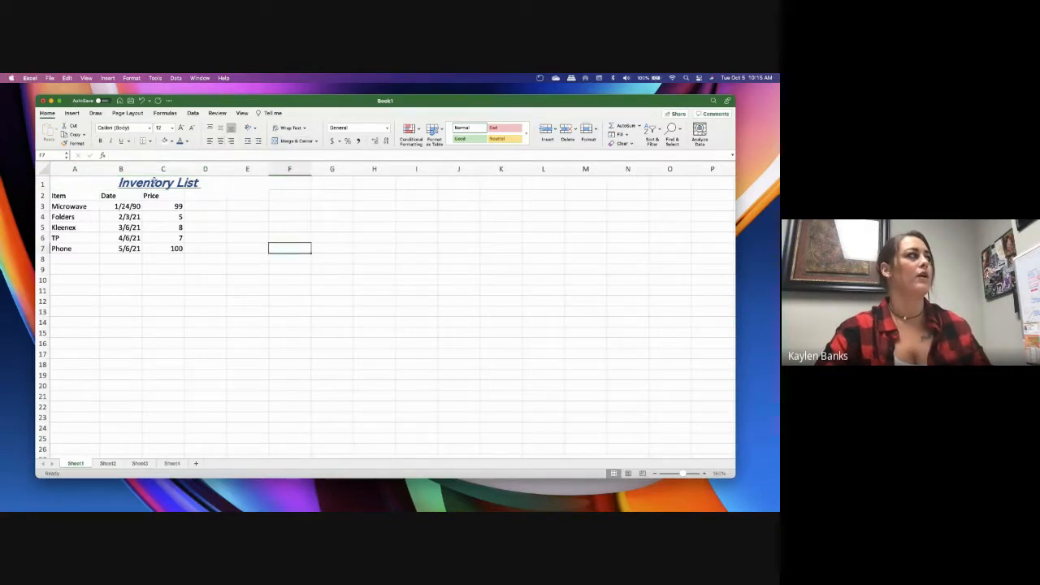
# Try different alignments on the title and leave it middle-aligned vertically and centered horizontally
pyautogui.click(150, 185)
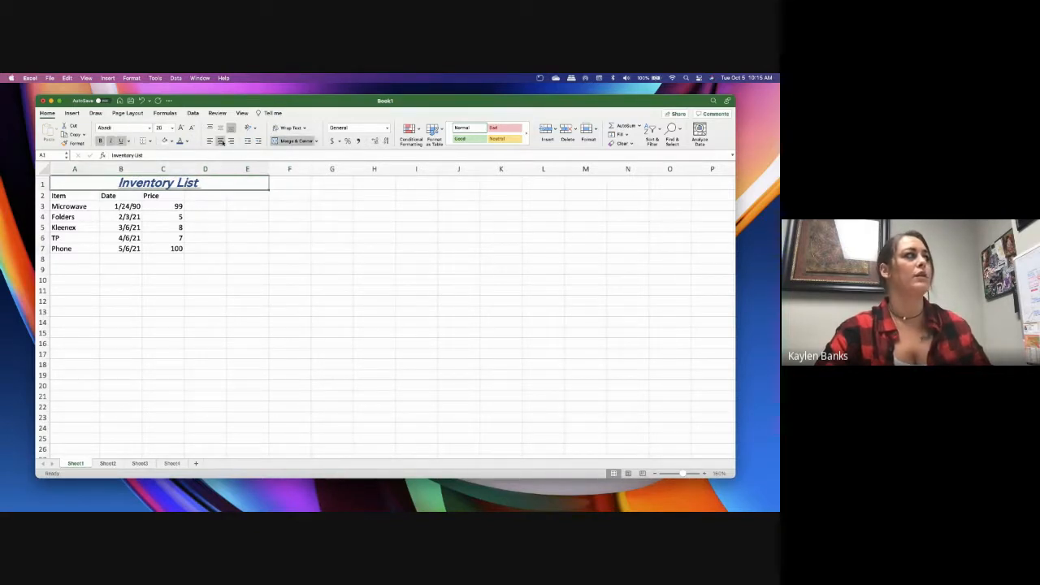
pyautogui.click(221, 141)
pyautogui.click(231, 140)
pyautogui.click(230, 128)
pyautogui.click(220, 128)
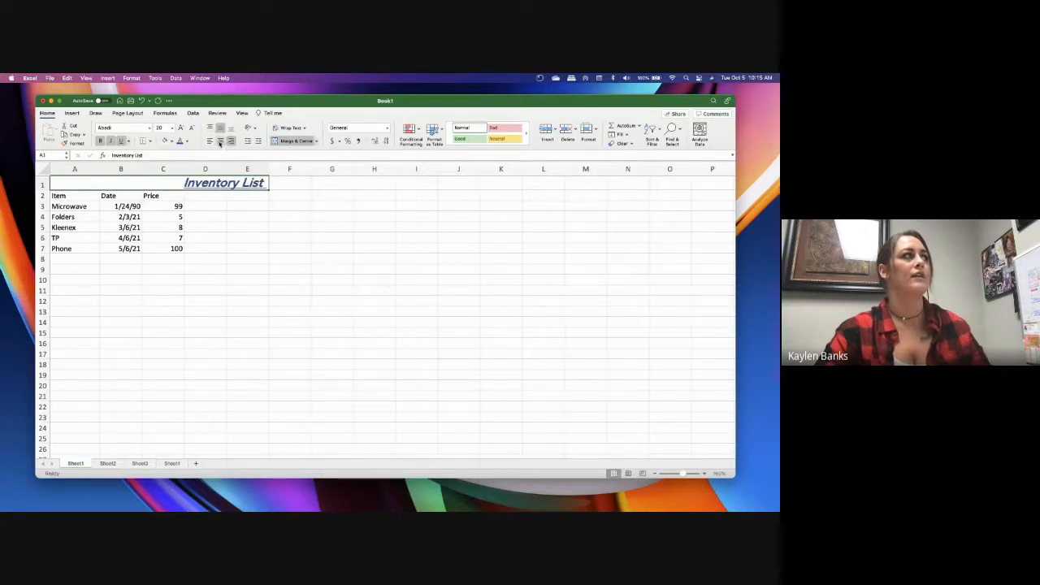
pyautogui.click(220, 141)
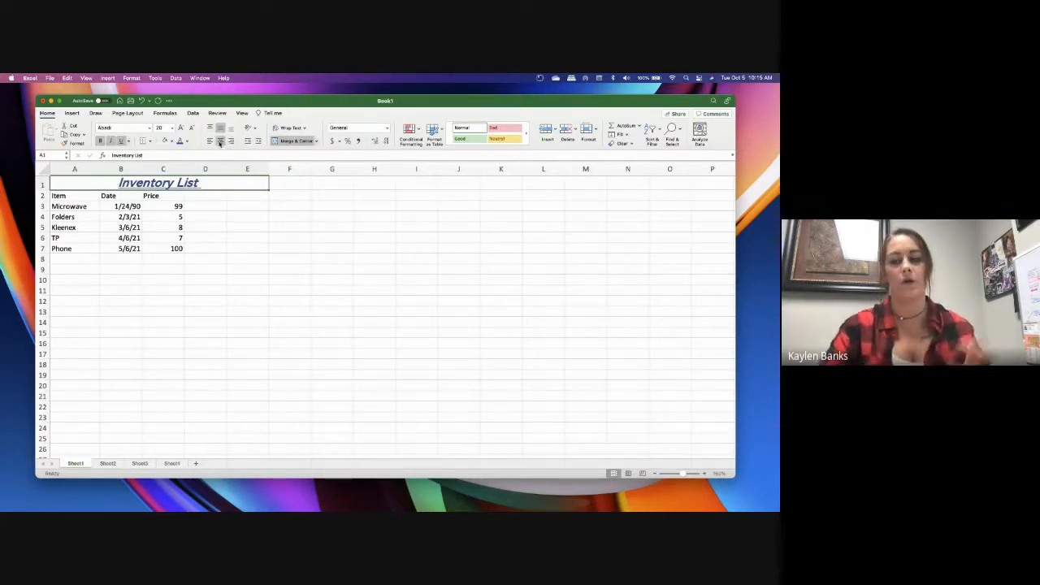
pyautogui.click(223, 250)
# Make the row 2 headers Item, Date and Price bold, underlined and centered
pyautogui.moveTo(65, 198); pyautogui.dragTo(243, 194)
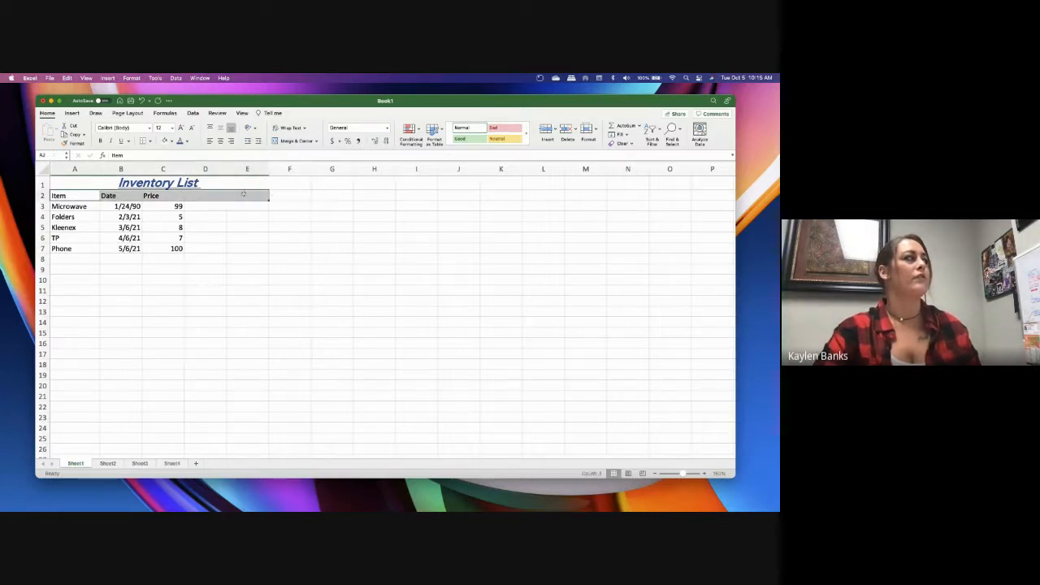
pyautogui.click(100, 140)
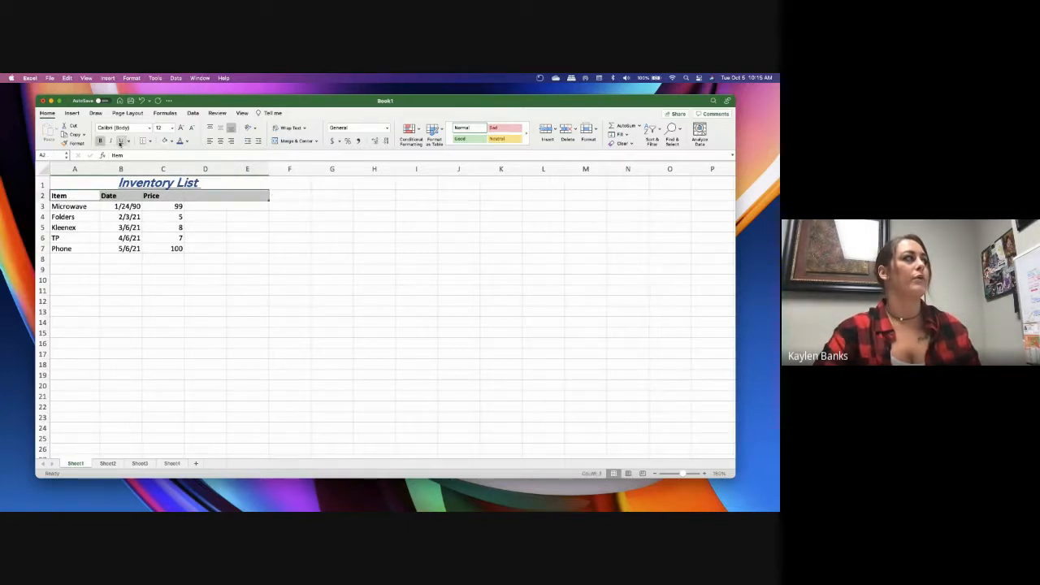
pyautogui.click(220, 141)
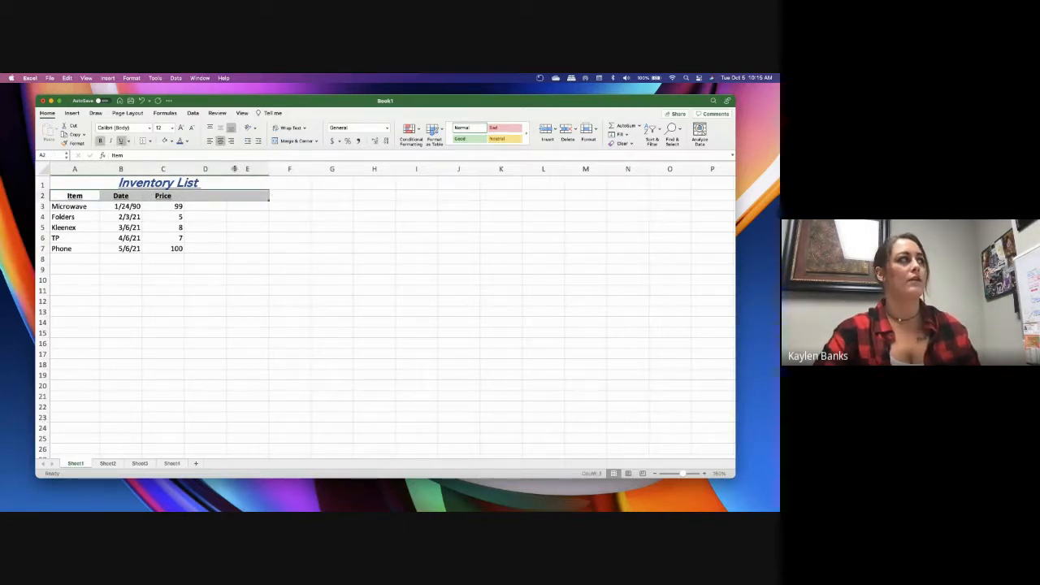
pyautogui.click(271, 284)
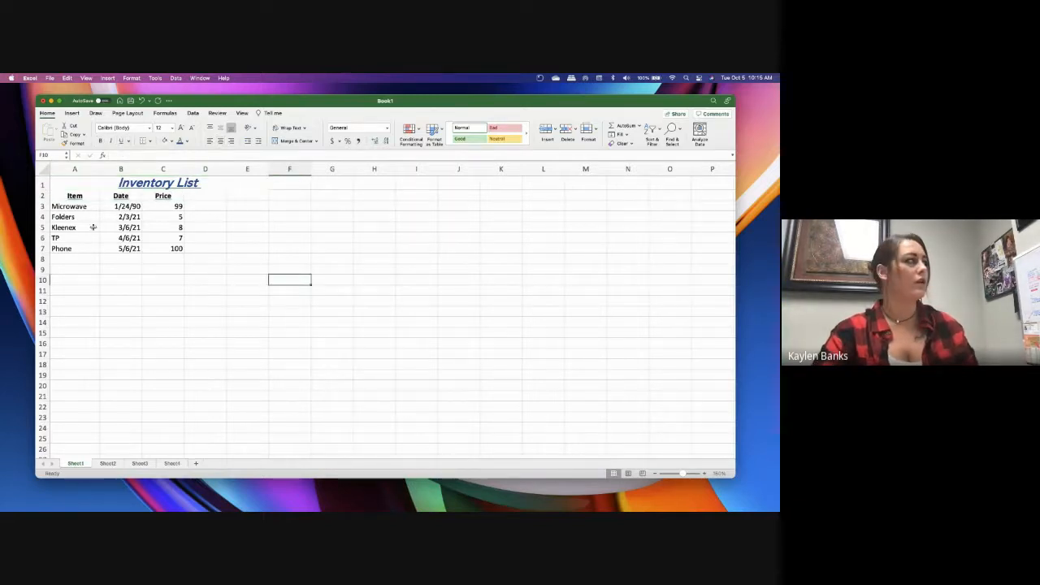
# Make the item names in A3:A7 bold and italic
pyautogui.moveTo(71, 207); pyautogui.dragTo(80, 249)
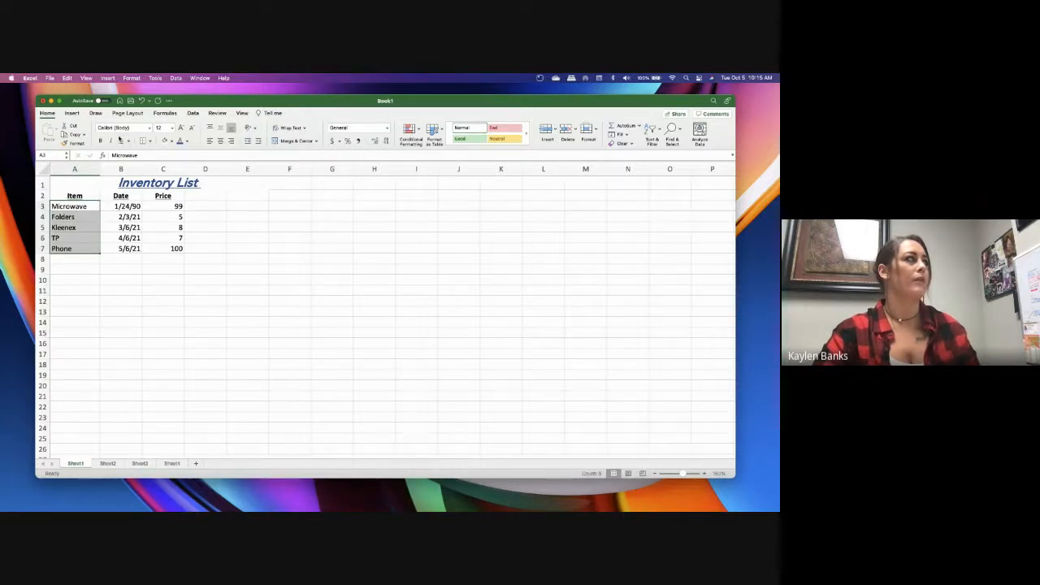
pyautogui.click(101, 141)
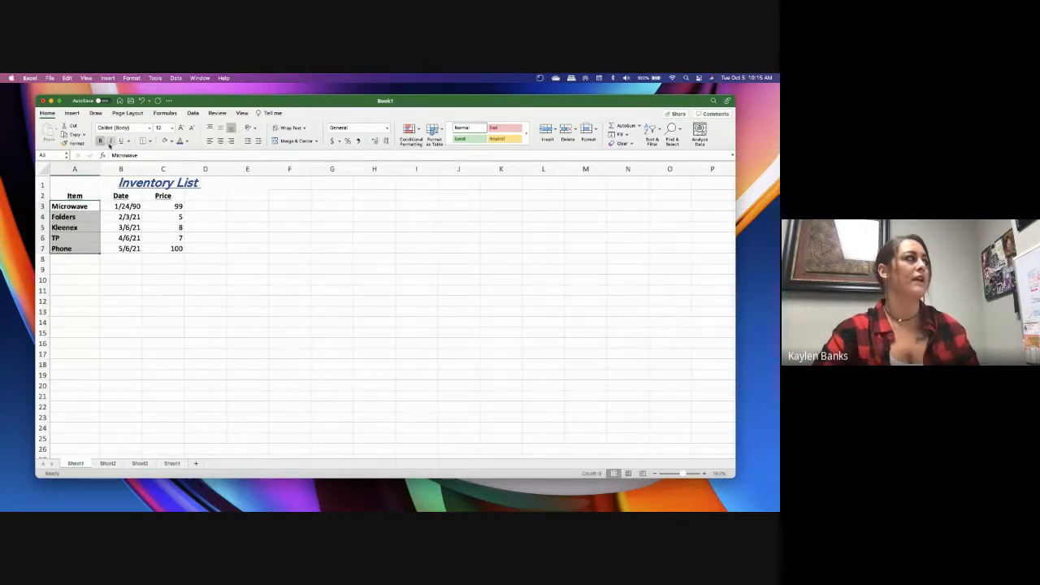
pyautogui.click(110, 141)
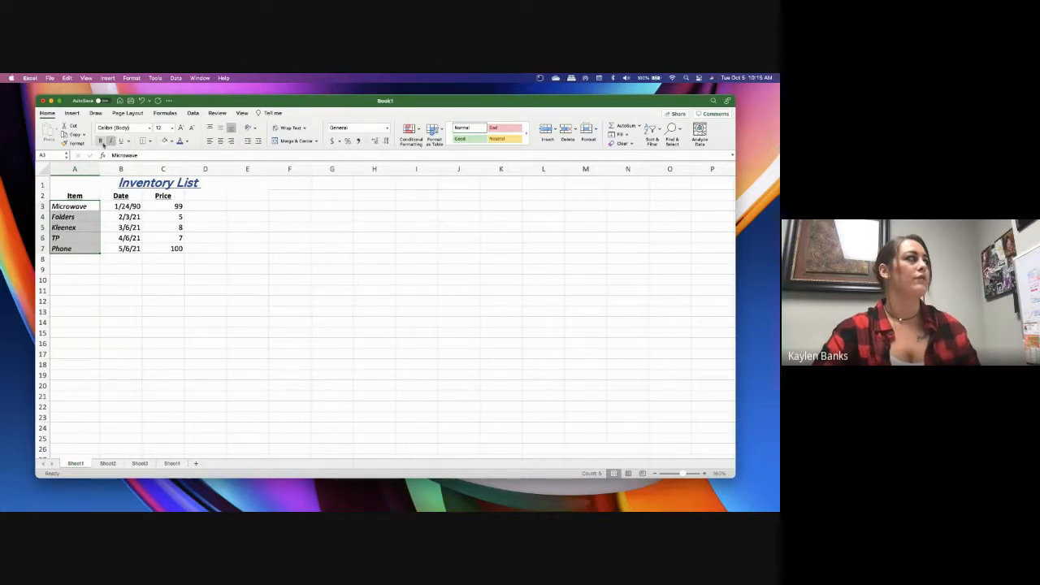
pyautogui.click(221, 303)
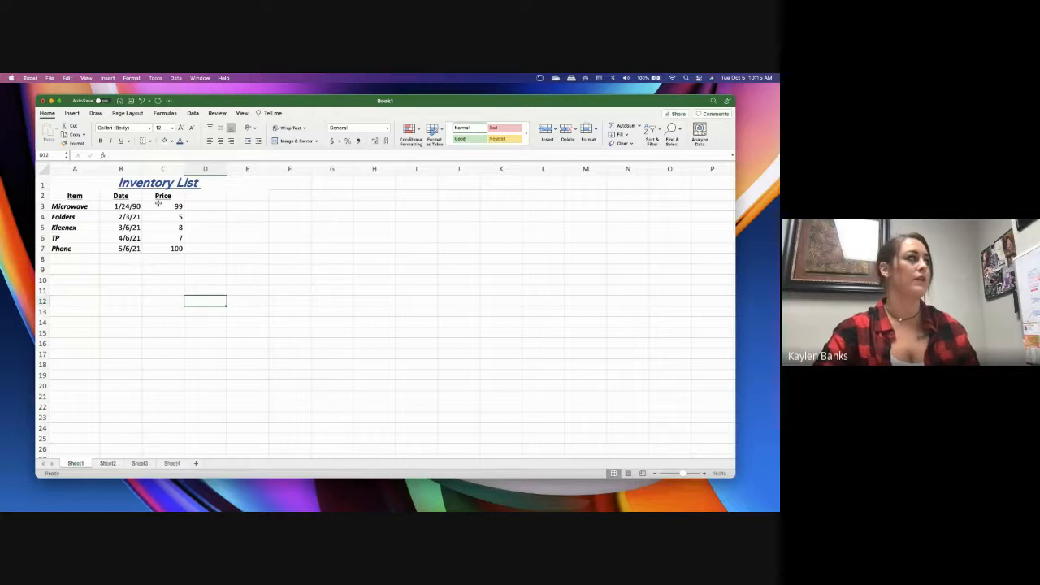
pyautogui.click(123, 207)
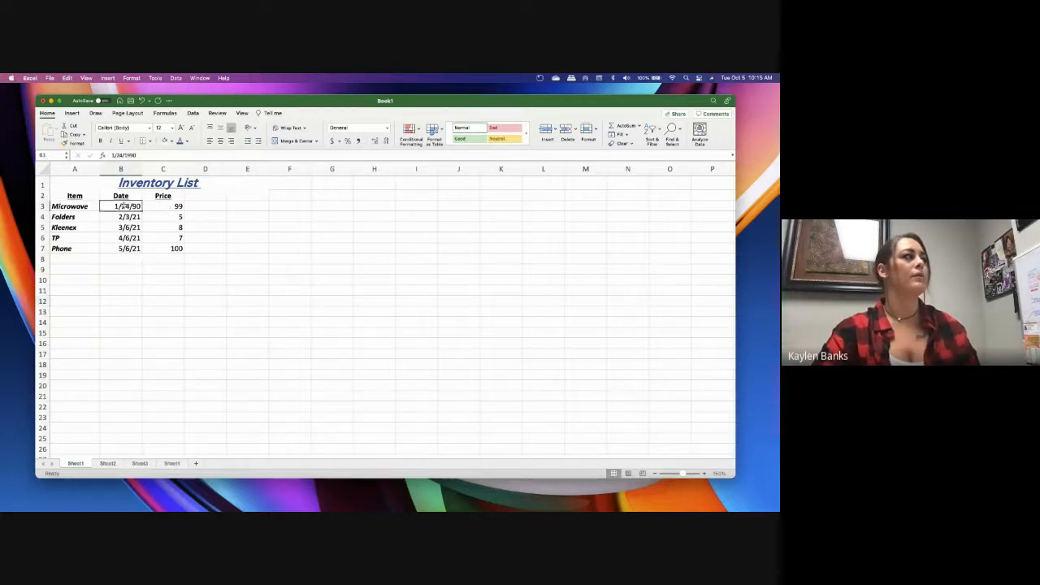
pyautogui.click(133, 249)
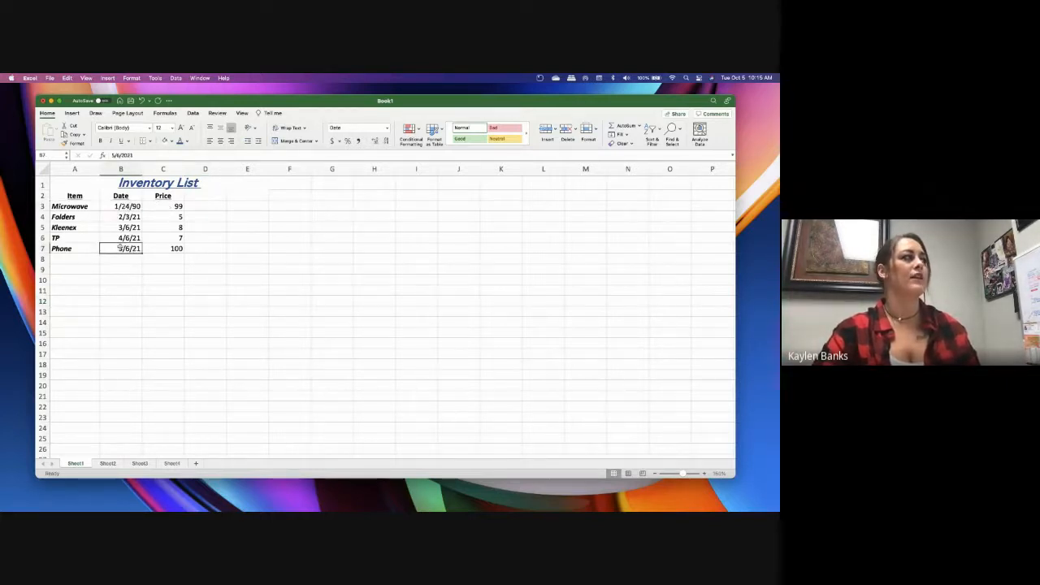
pyautogui.click(81, 208)
pyautogui.click(126, 247)
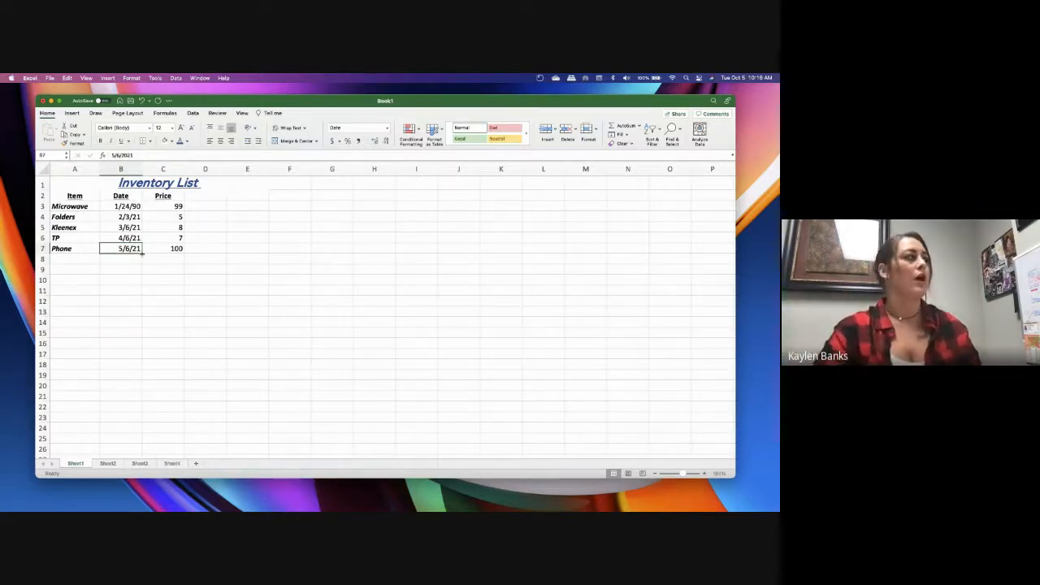
# Zoom the worksheet in to 250%
pyautogui.click(705, 473)
pyautogui.click(705, 474)
pyautogui.click(705, 473)
pyautogui.click(705, 473)
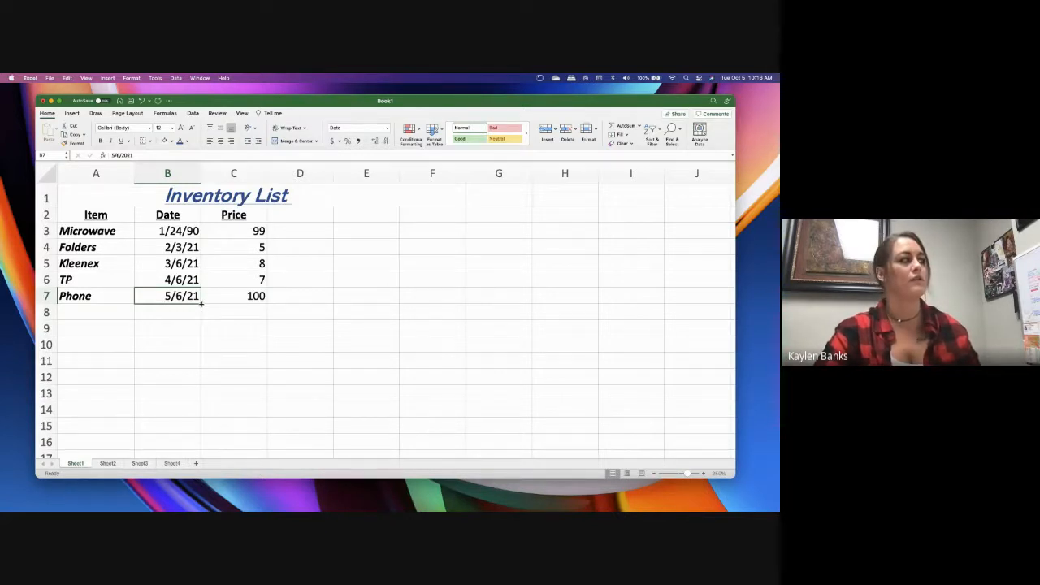
# Fill the date in B7 down to B15, trying the Copy Cells and Fill Series options
pyautogui.moveTo(200, 303); pyautogui.dragTo(214, 432)
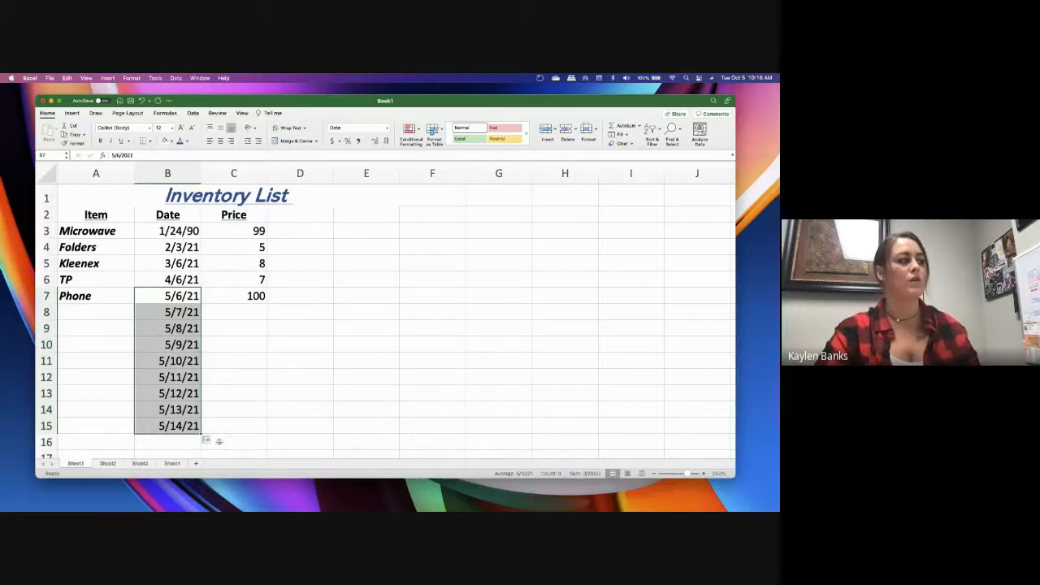
pyautogui.click(209, 441)
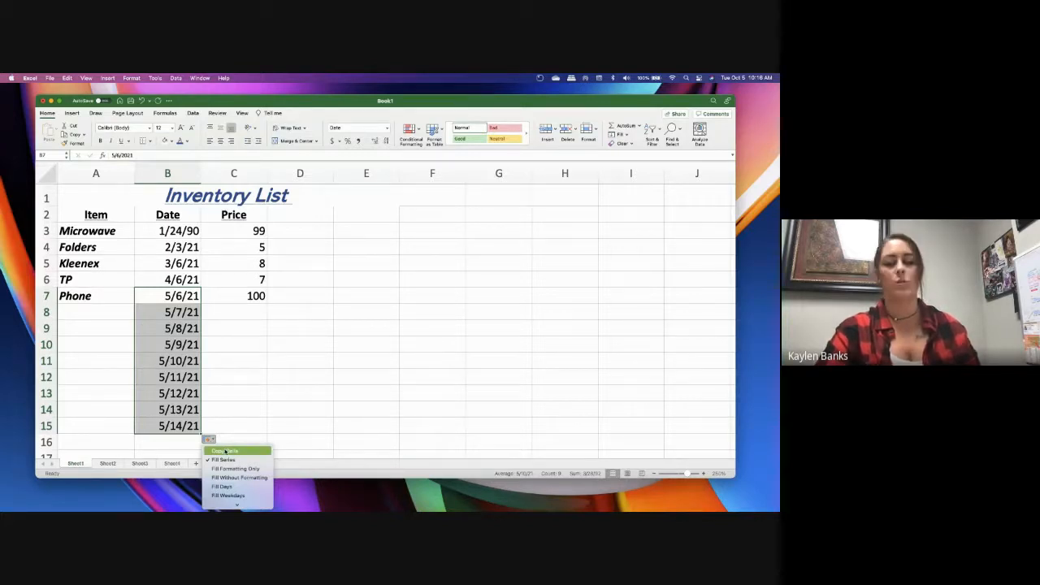
pyautogui.click(225, 450)
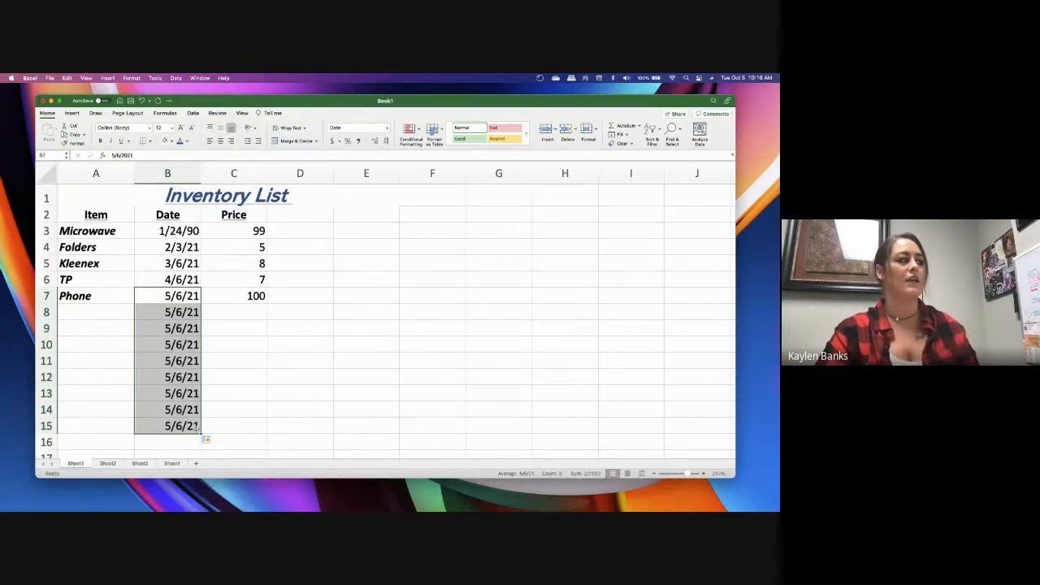
pyautogui.click(206, 439)
pyautogui.click(211, 458)
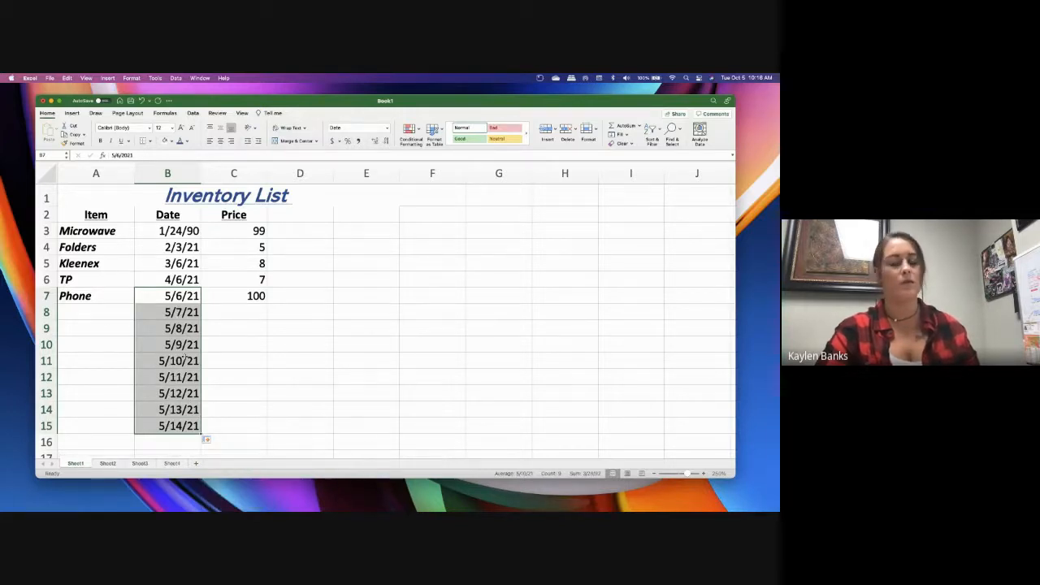
# Try the Fill Formatting Only option on the filled range B7:B15 and switch it back to Copy Cells
pyautogui.click(206, 440)
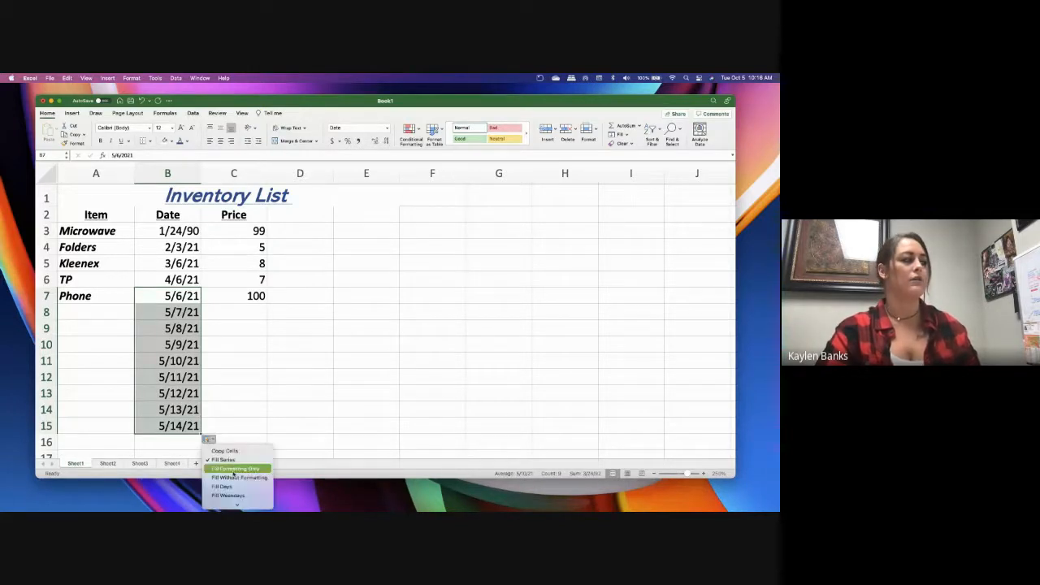
pyautogui.click(234, 469)
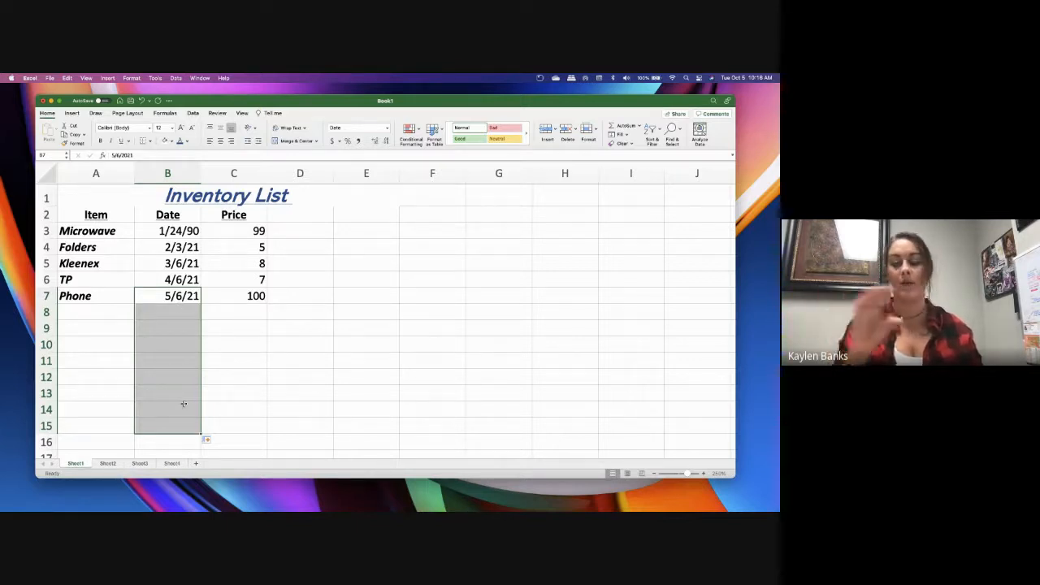
pyautogui.click(207, 440)
pyautogui.click(224, 452)
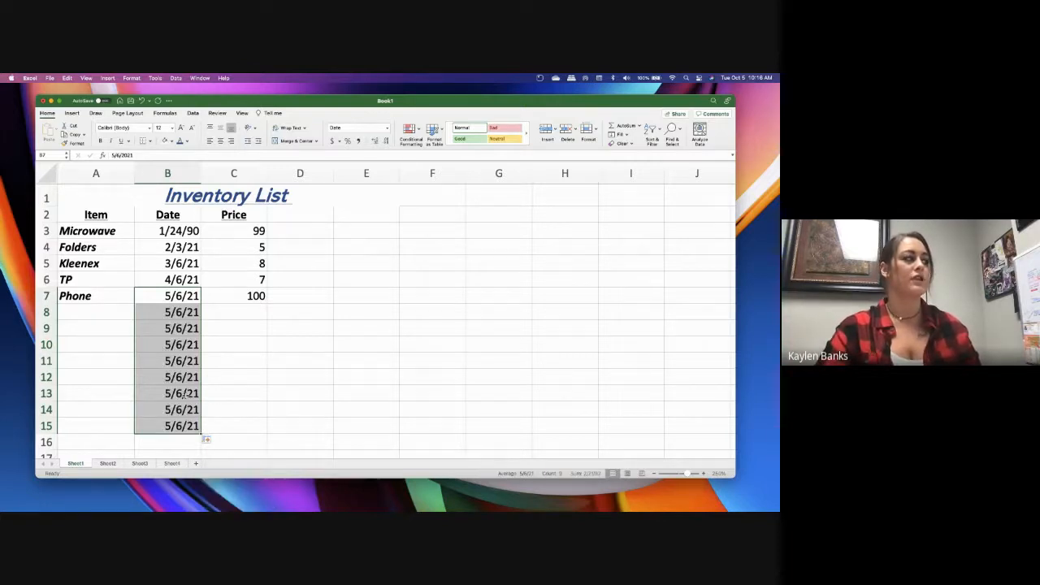
# Clear the copied dates from B8:B15
pyautogui.click(187, 324)
pyautogui.click(187, 312)
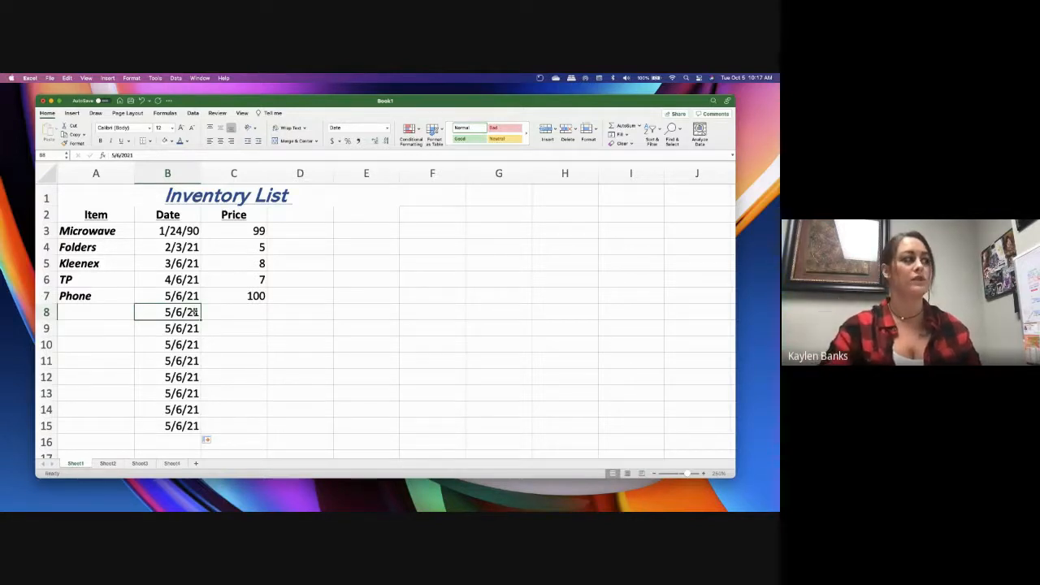
pyautogui.moveTo(189, 312); pyautogui.dragTo(191, 425)
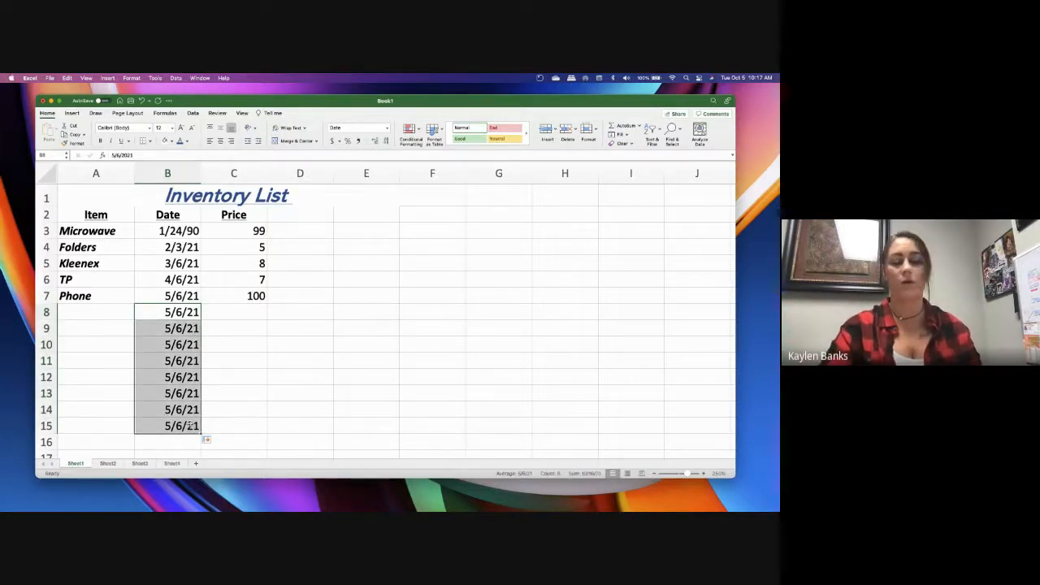
pyautogui.press('Delete')
pyautogui.click(230, 341)
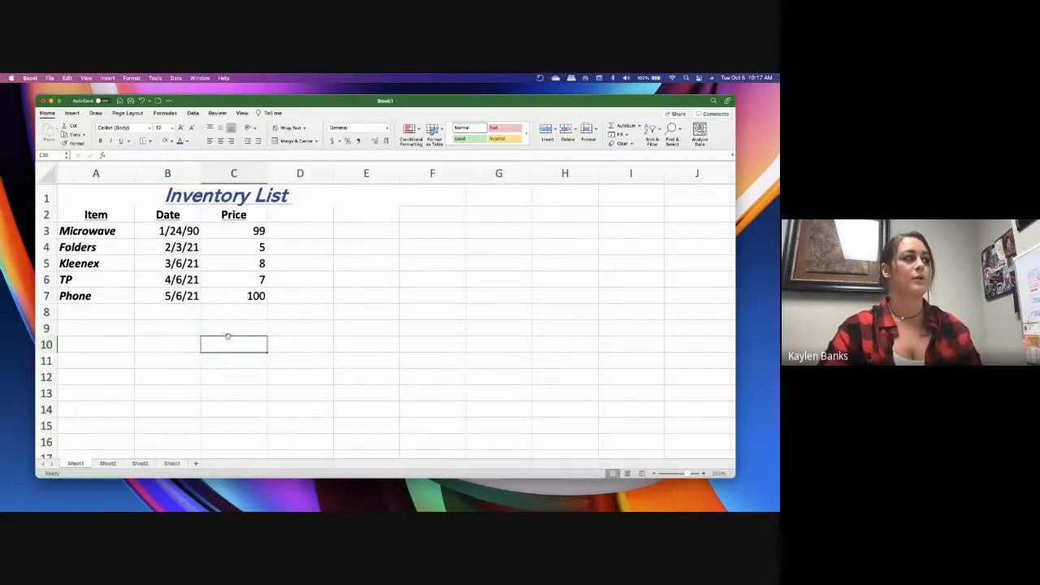
# Try four and zero decimal places on the prices in C3:C7 and leave them with two
pyautogui.click(245, 234)
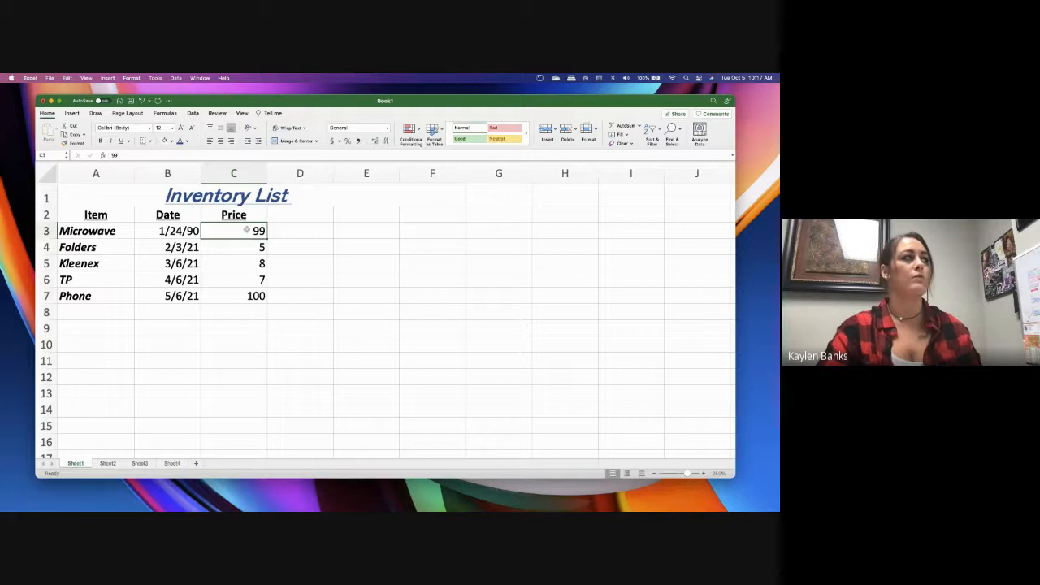
pyautogui.moveTo(246, 230); pyautogui.dragTo(248, 296)
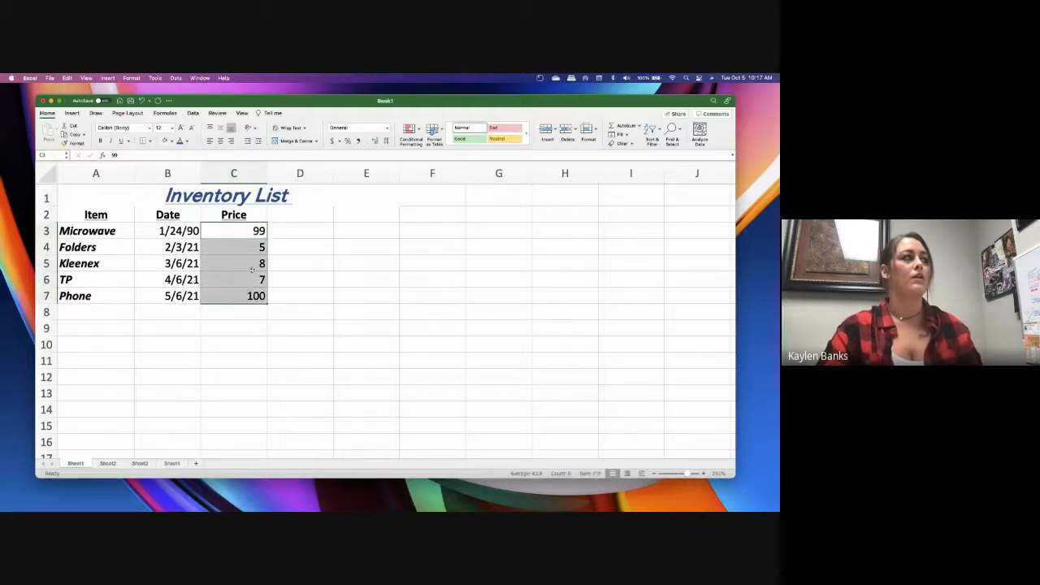
pyautogui.click(375, 141)
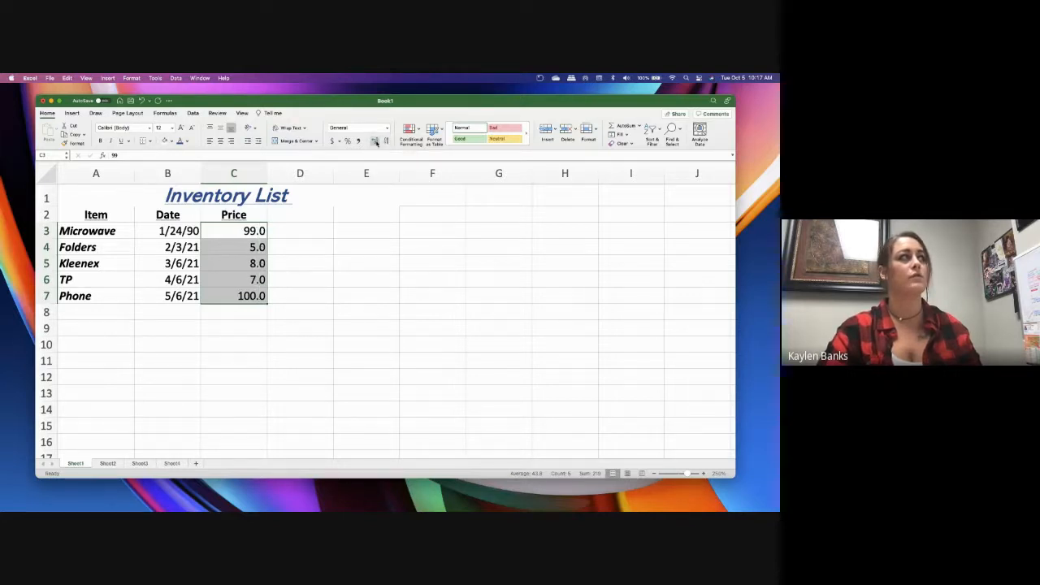
pyautogui.click(375, 142)
pyautogui.click(375, 141)
pyautogui.click(375, 142)
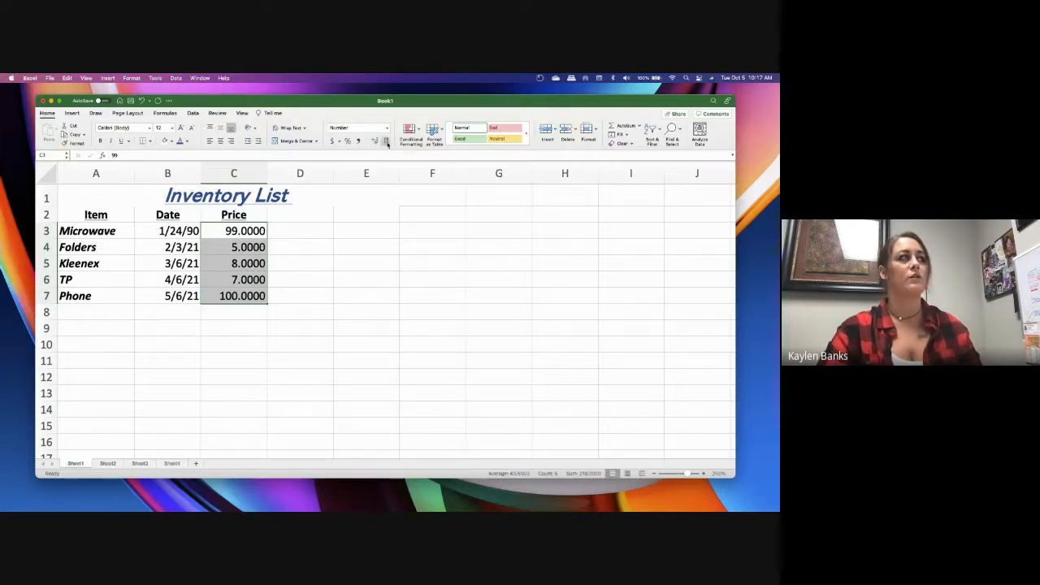
pyautogui.click(387, 142)
pyautogui.click(386, 142)
pyautogui.click(387, 141)
pyautogui.click(387, 142)
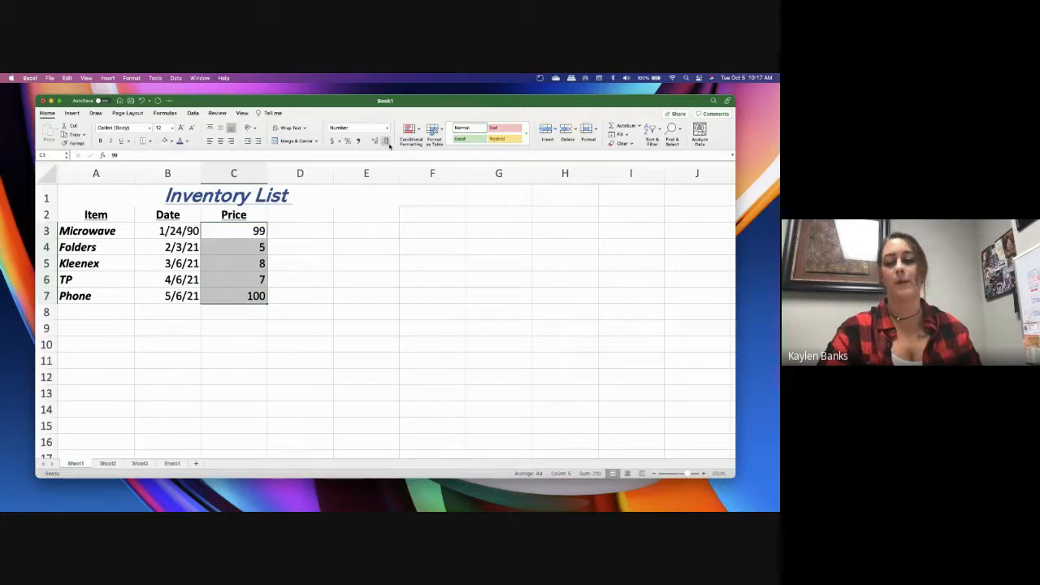
pyautogui.click(376, 141)
pyautogui.click(375, 142)
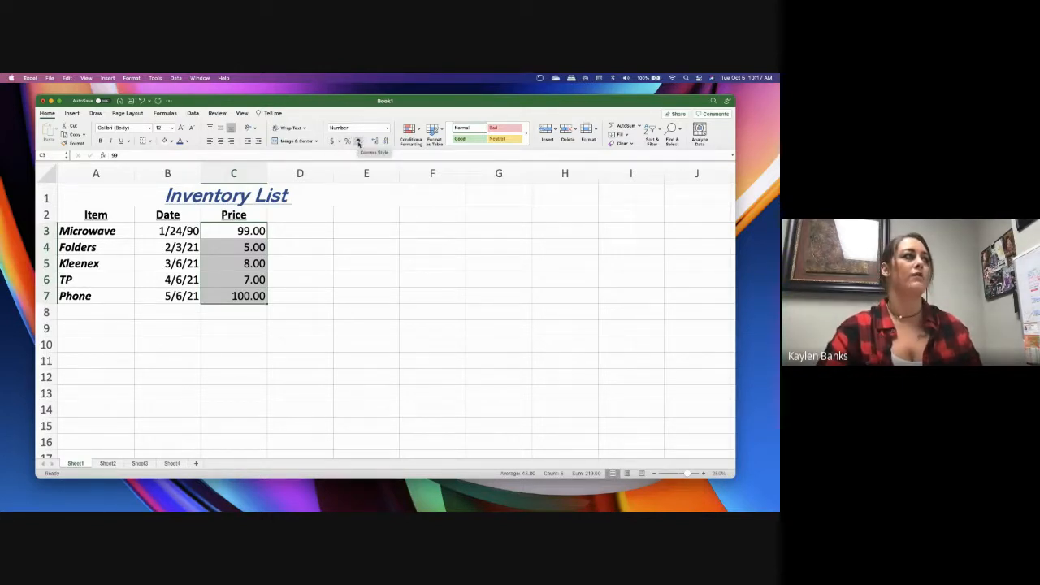
# Try the Comma Style on the prices in C3:C7, apply the dollar Accounting format, and view the other currency options
pyautogui.click(358, 142)
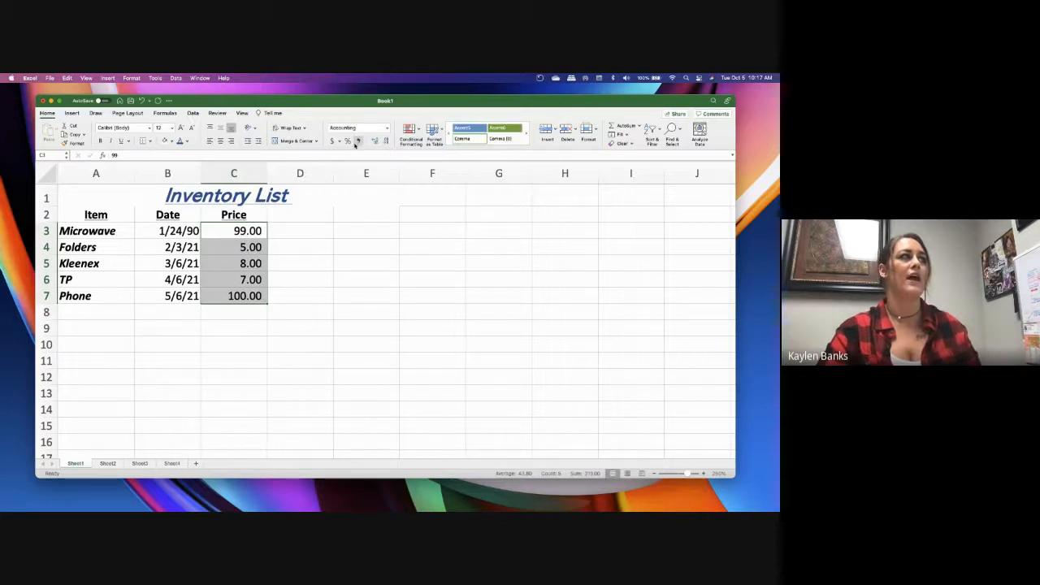
pyautogui.click(332, 142)
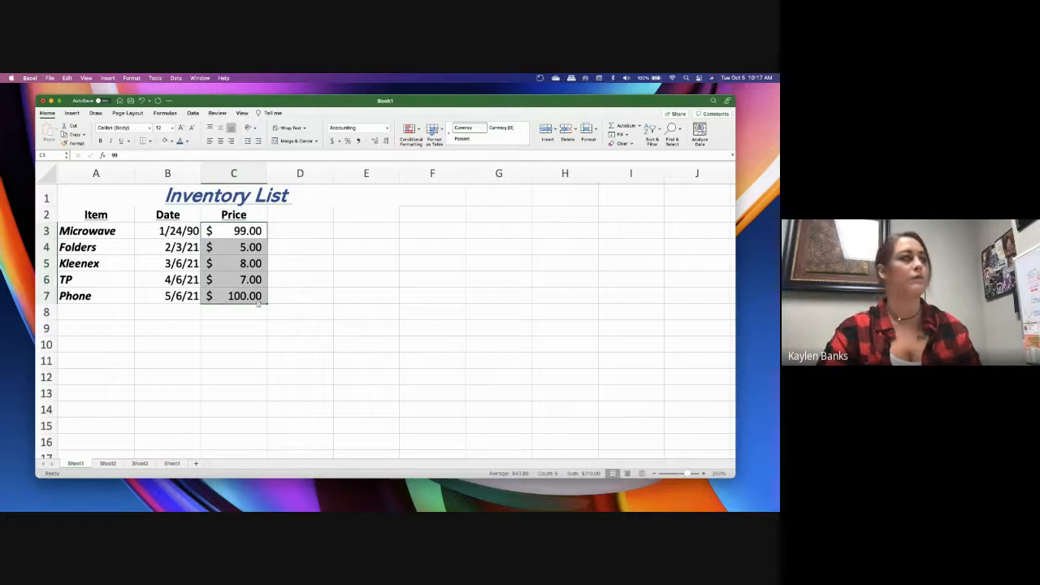
pyautogui.click(340, 142)
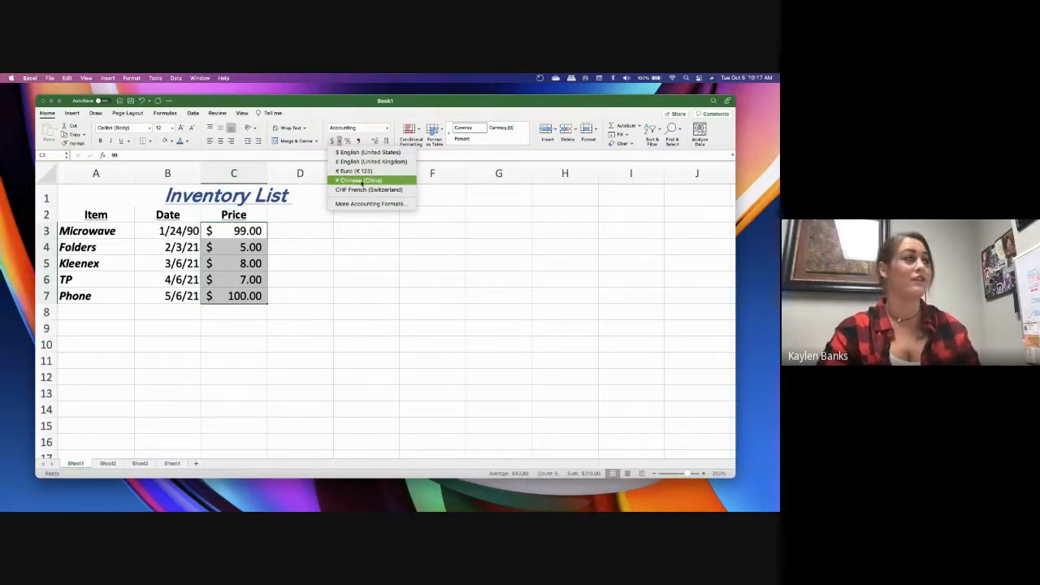
pyautogui.click(318, 298)
pyautogui.click(318, 298)
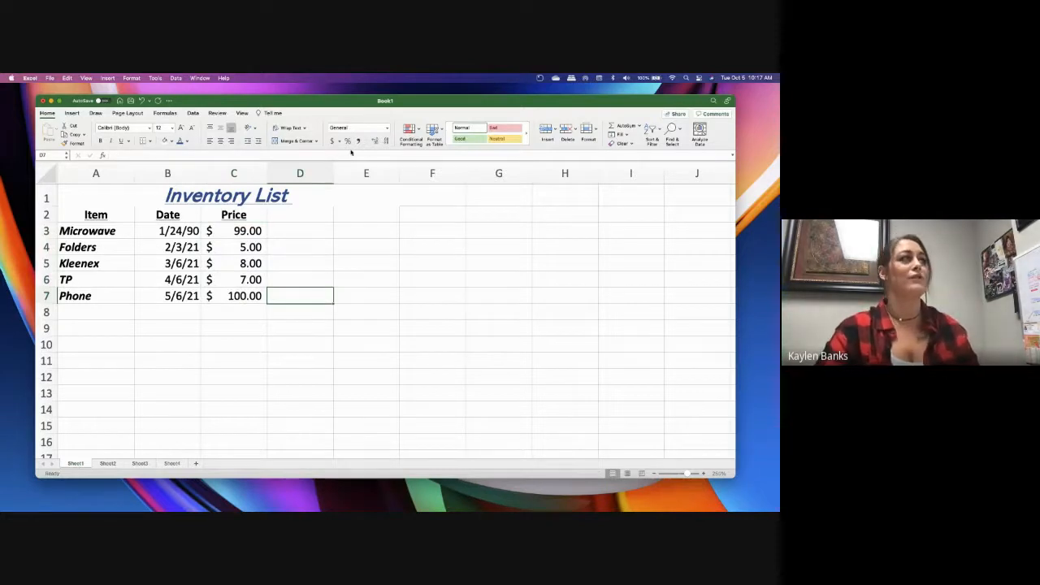
pyautogui.click(253, 234)
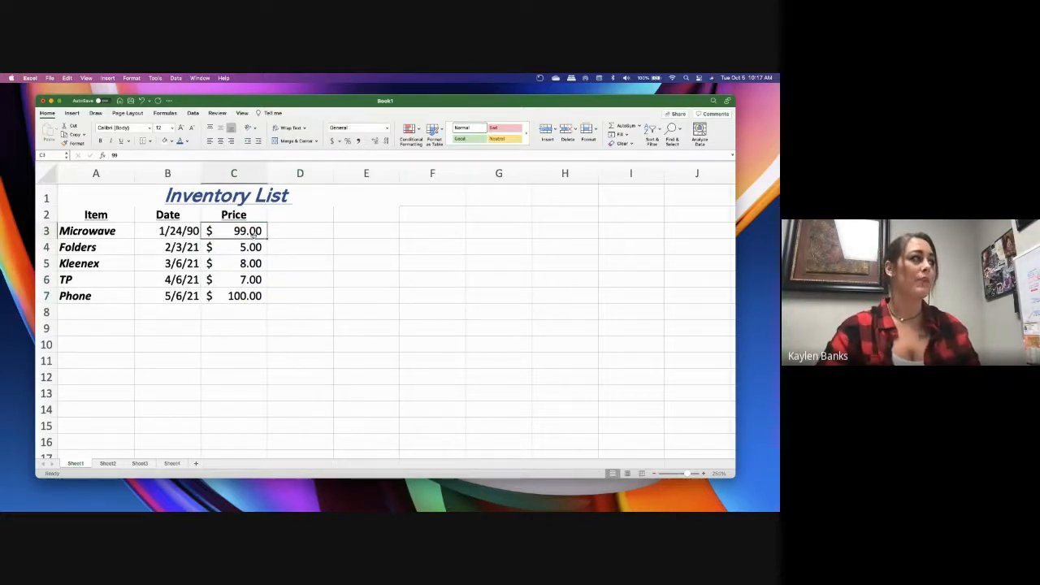
pyautogui.click(253, 294)
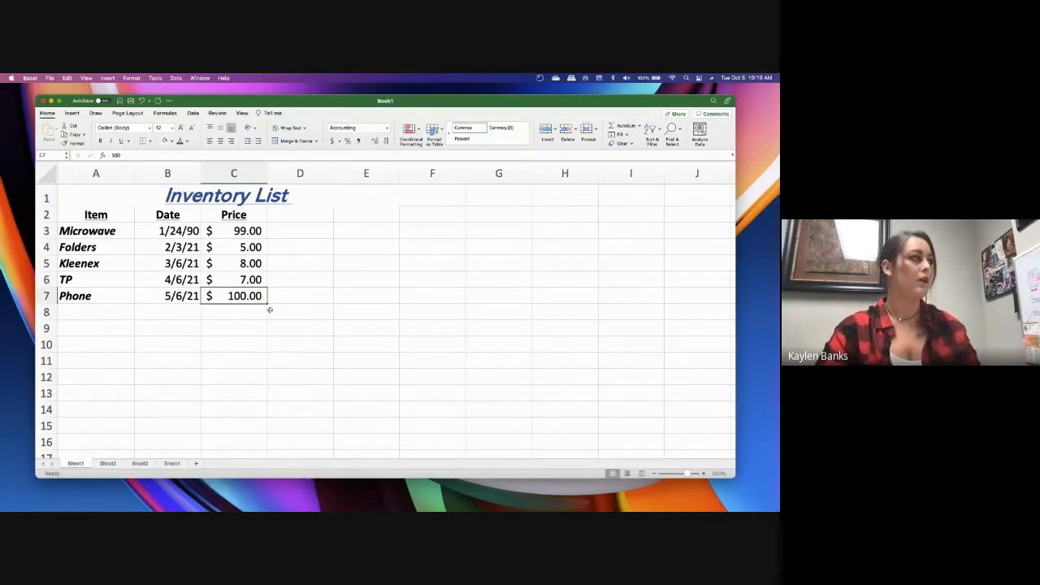
pyautogui.click(105, 231)
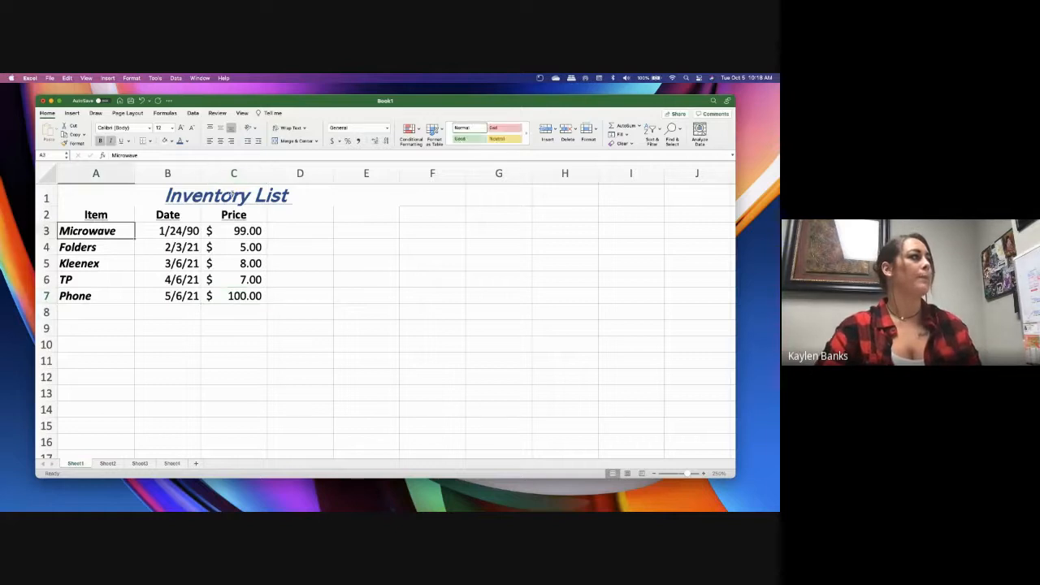
pyautogui.click(334, 197)
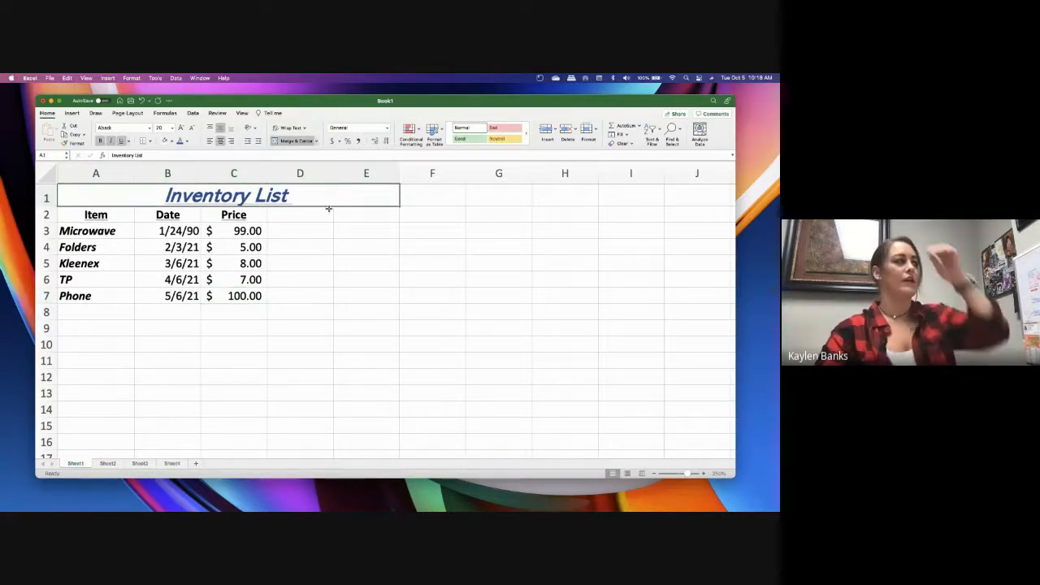
pyautogui.click(243, 231)
pyautogui.click(238, 311)
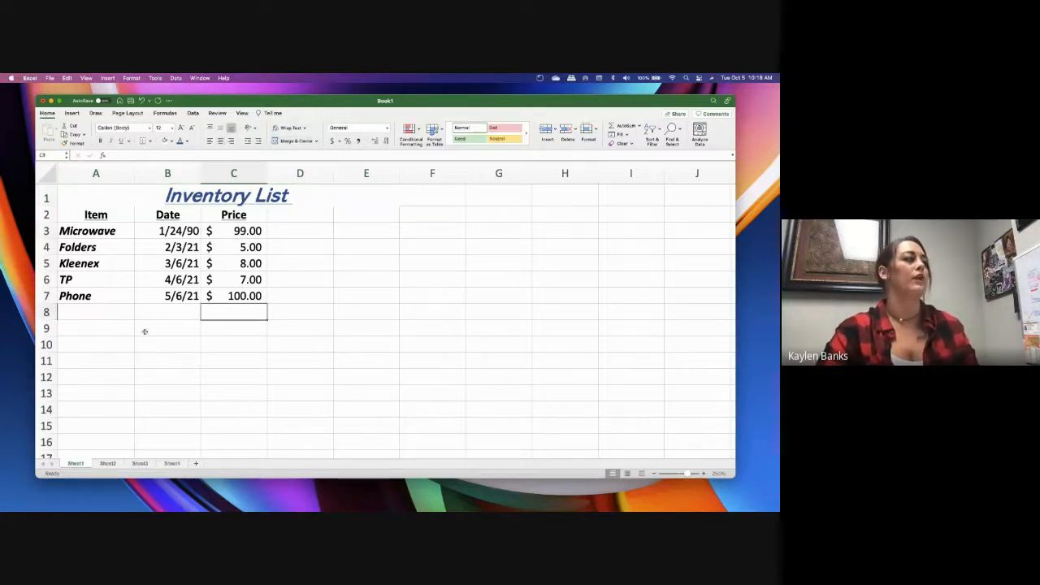
# Enter the label Total in cell B8
pyautogui.click(186, 313)
pyautogui.write('Total')
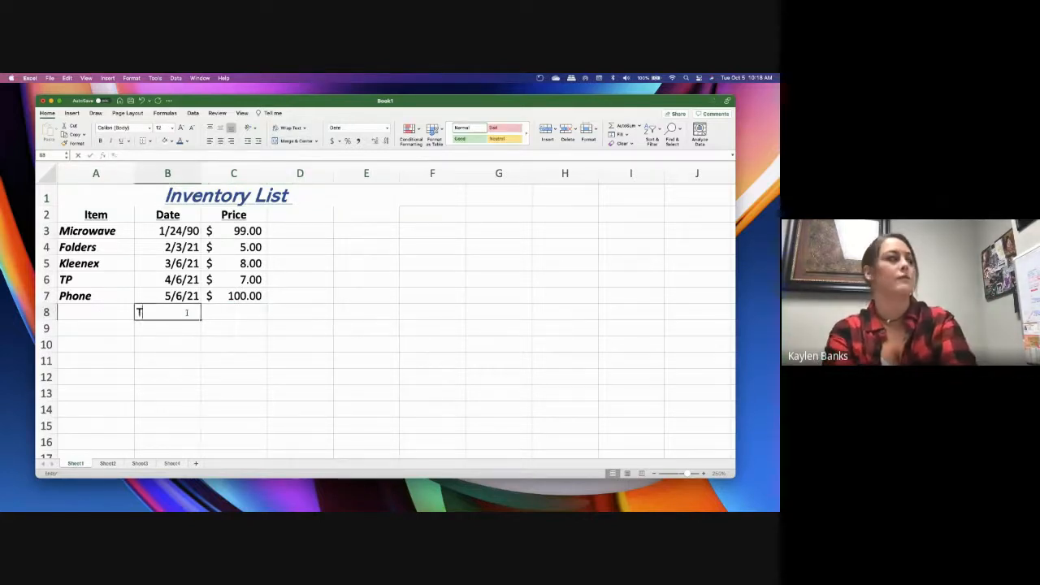
pyautogui.press('Tab')
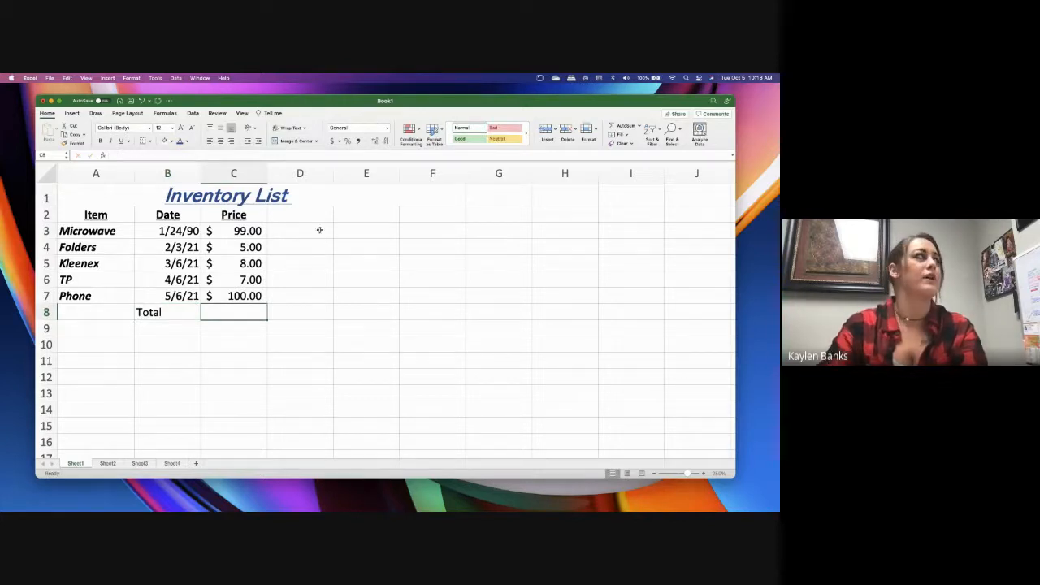
# Look through the available Logical and Financial functions
pyautogui.click(164, 113)
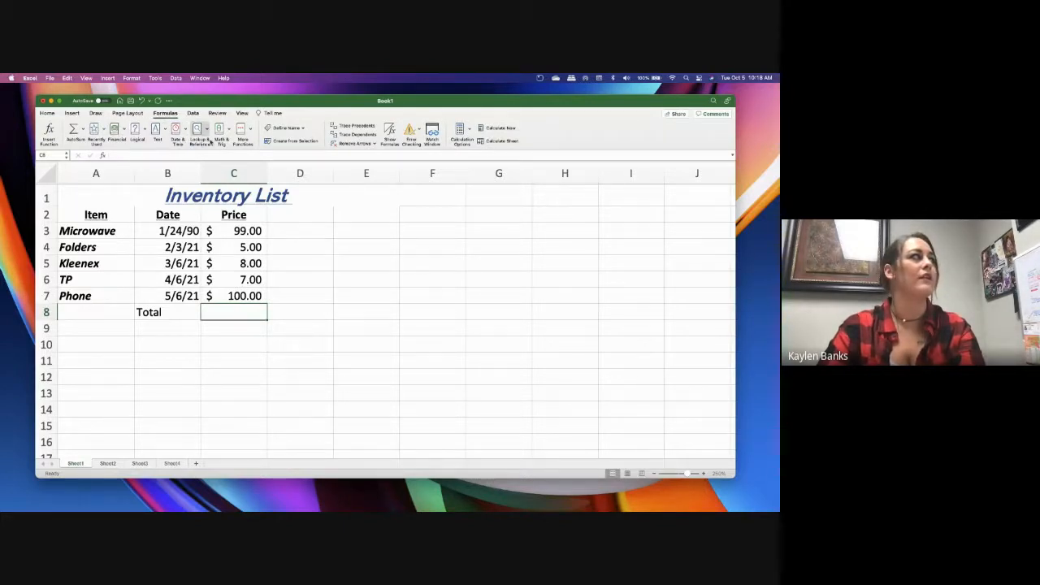
pyautogui.click(143, 131)
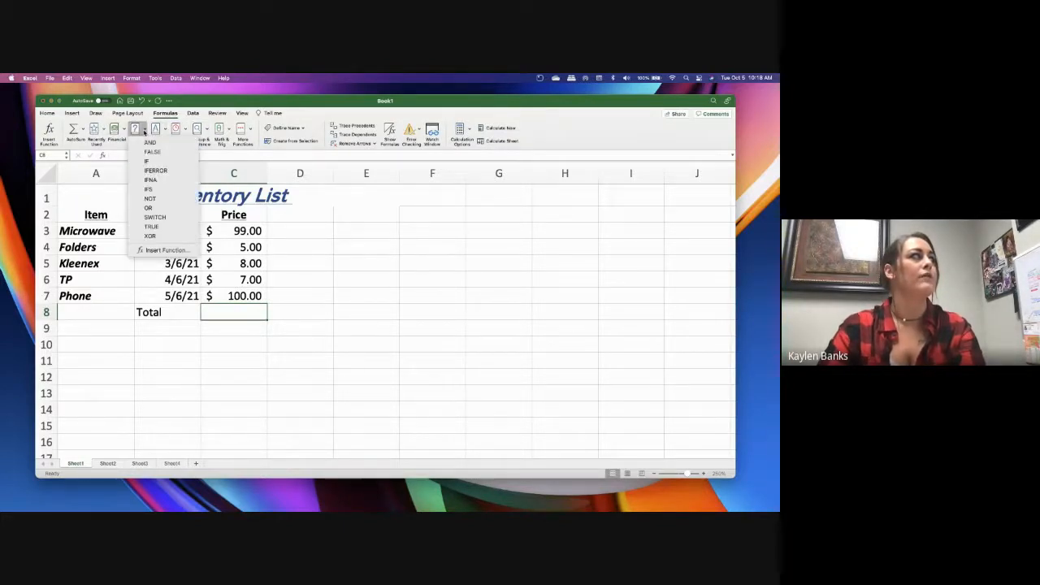
pyautogui.click(144, 131)
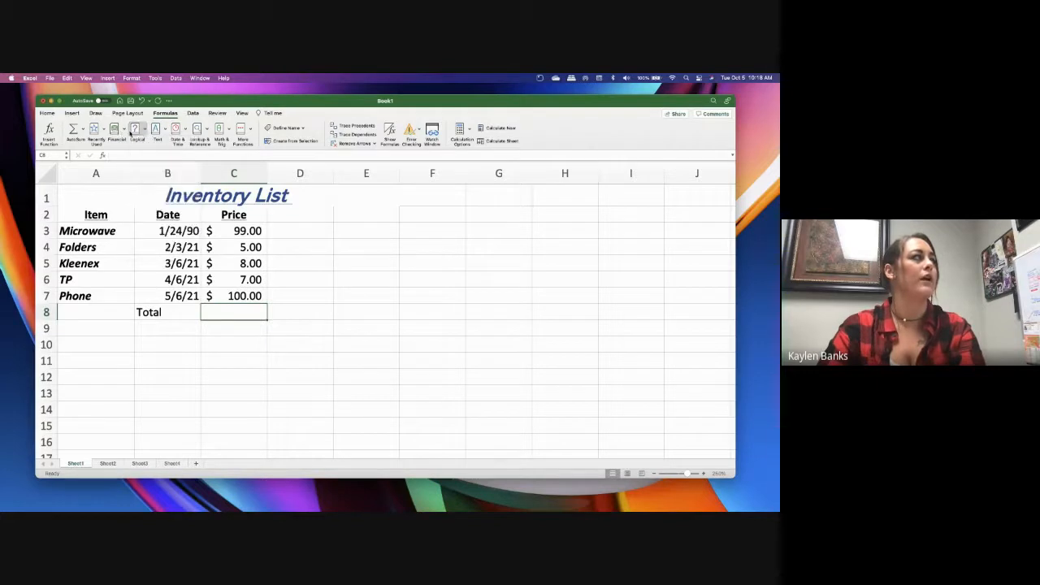
pyautogui.click(124, 133)
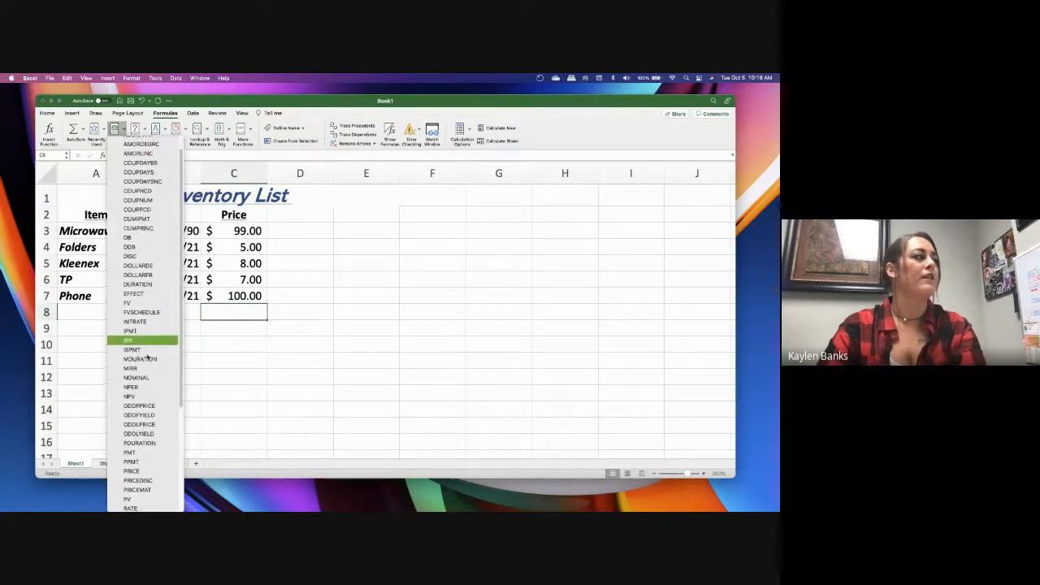
pyautogui.scroll(-5, 150, 343)
pyautogui.scroll(3, 150, 349)
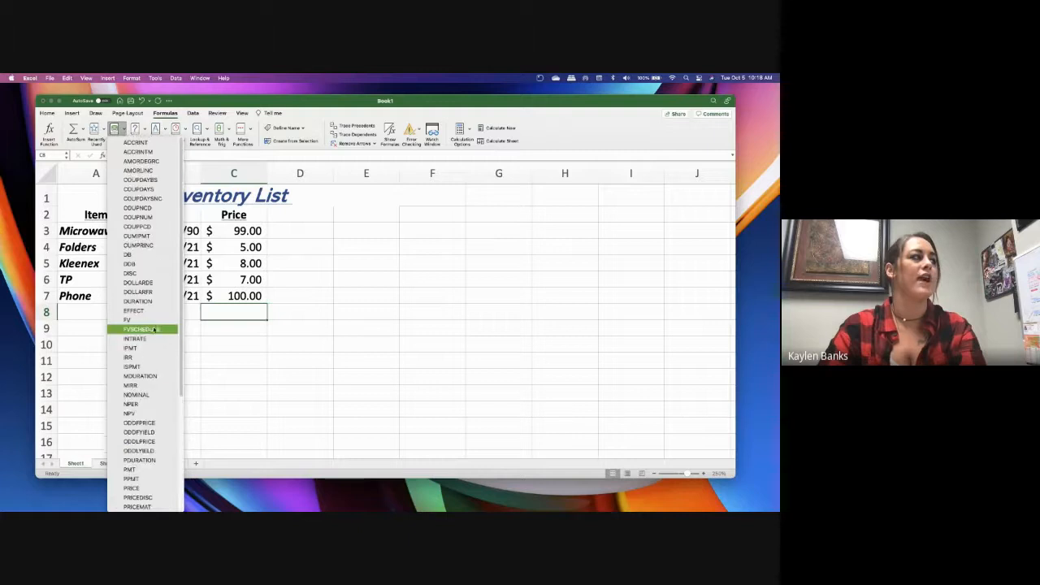
pyautogui.click(220, 314)
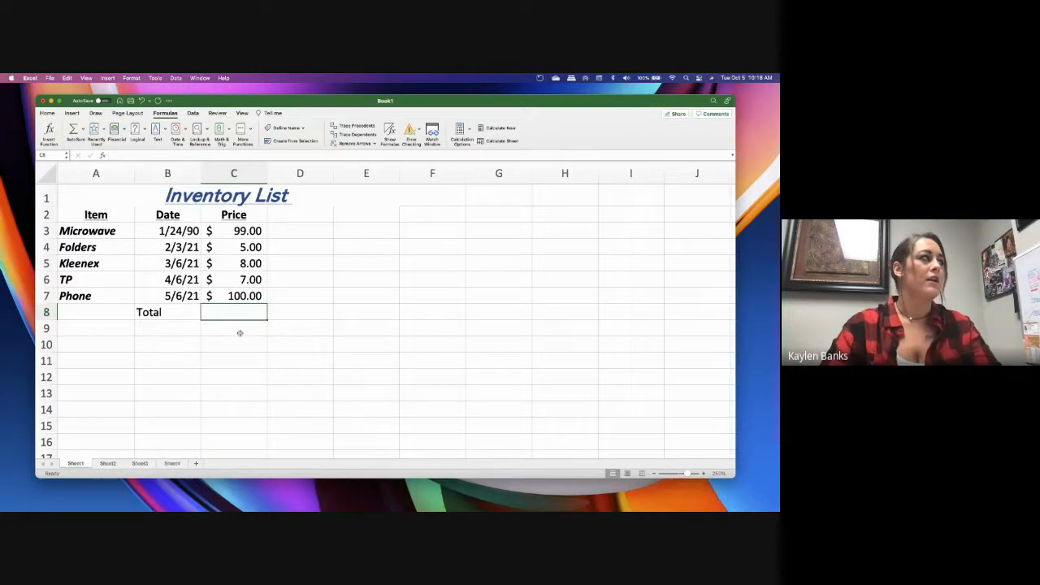
# Total the prices in C3:C7 with a SUM formula in cell C8
pyautogui.click(238, 329)
pyautogui.click(240, 313)
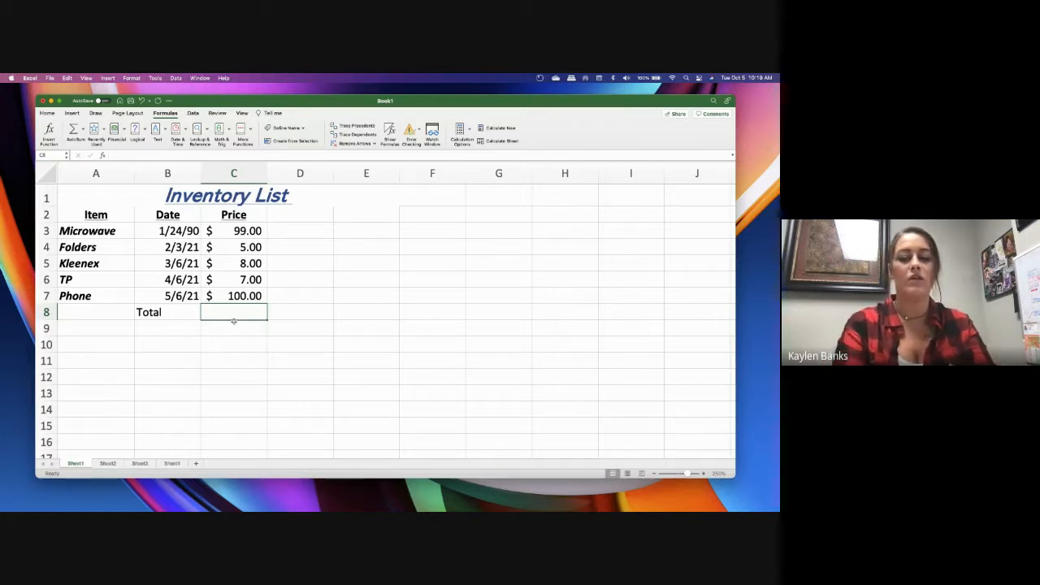
pyautogui.write('=')
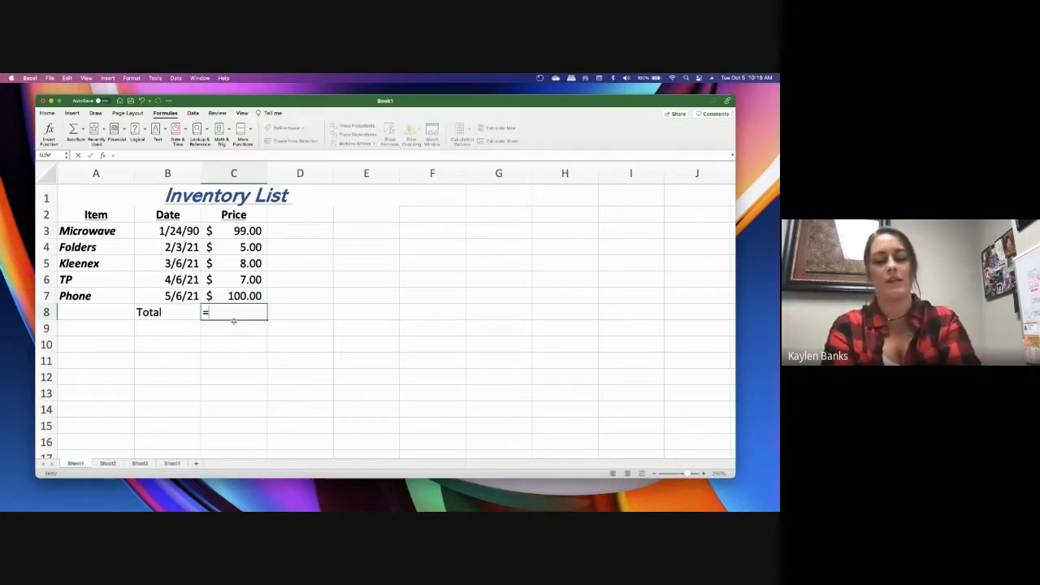
pyautogui.write('sum')
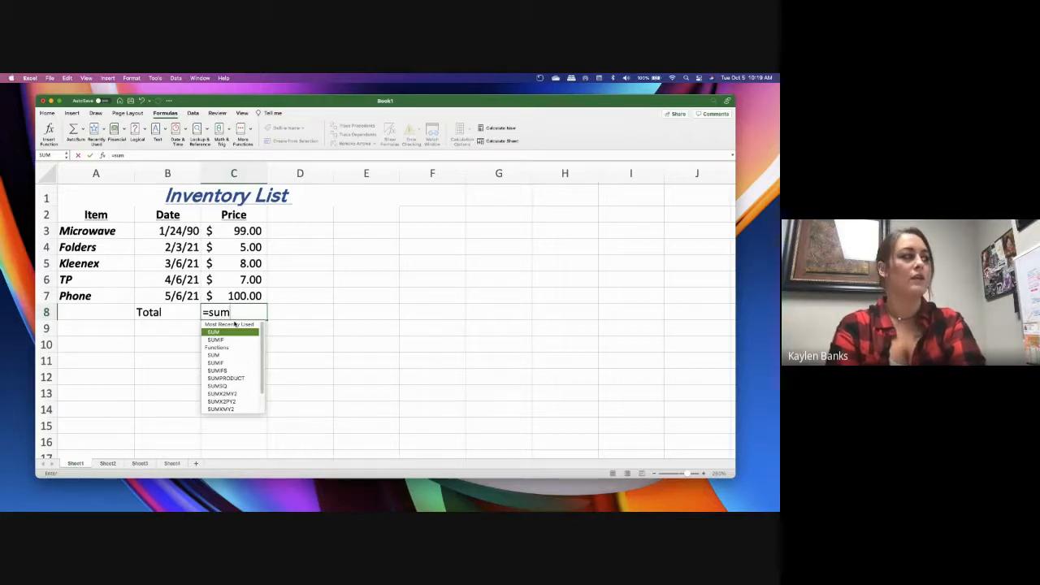
pyautogui.write('(')
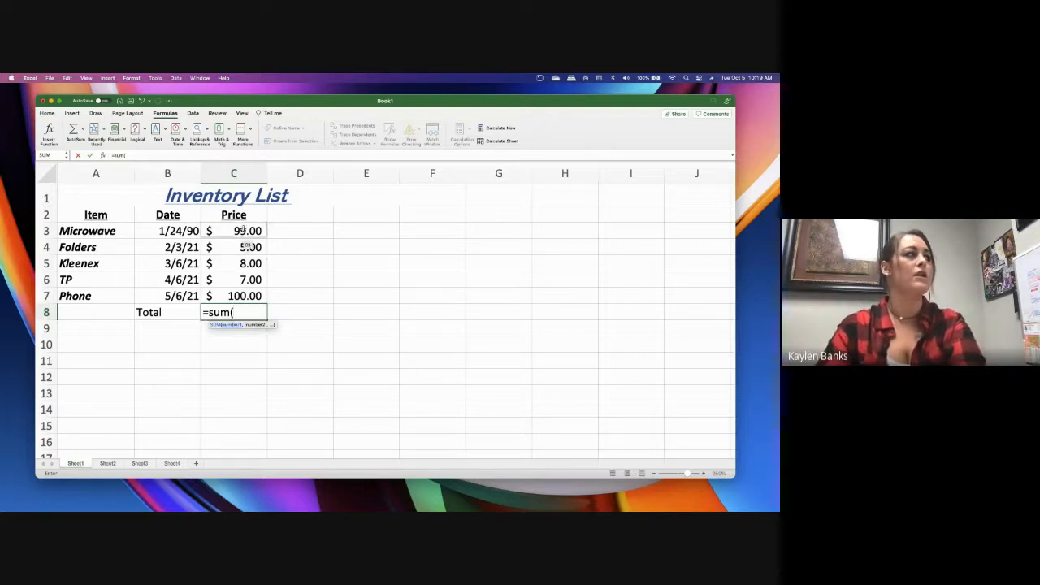
pyautogui.moveTo(244, 231); pyautogui.dragTo(246, 295)
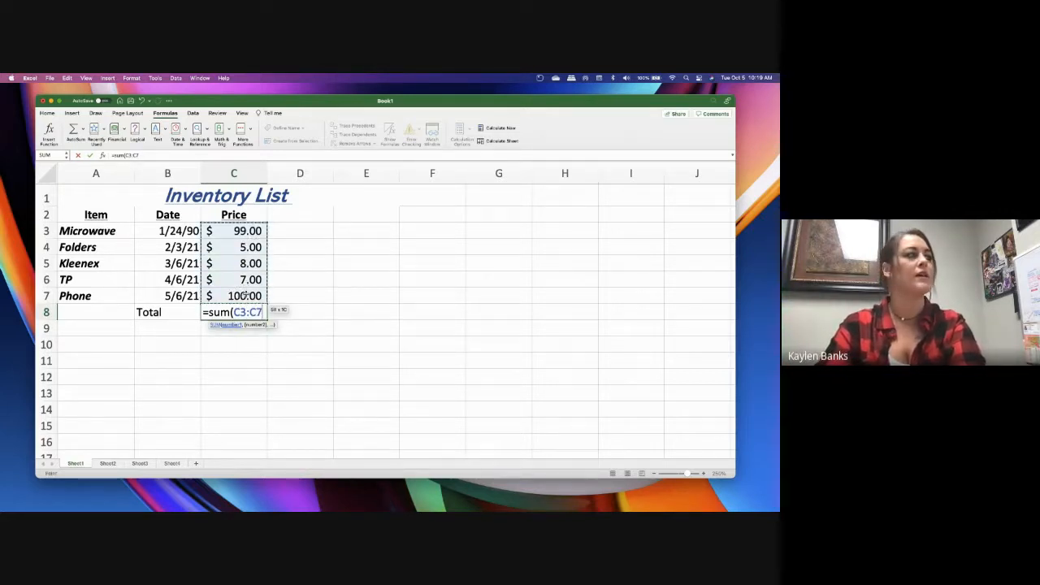
pyautogui.write(')')
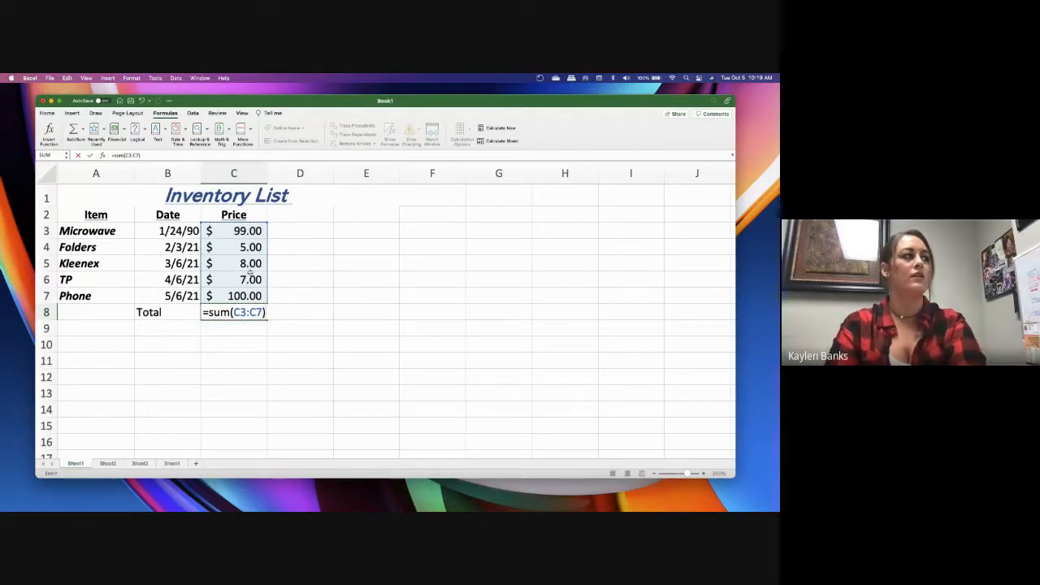
pyautogui.press('Return')
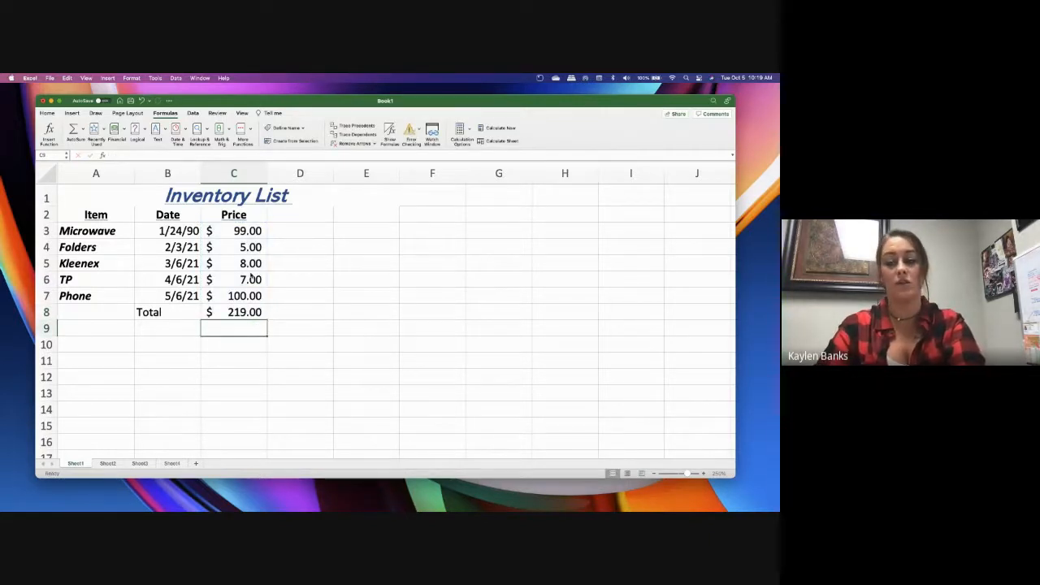
# Replace the formula in C8 with a SUM of only the separate cells C3, C5 and C7
pyautogui.click(242, 312)
pyautogui.press('BackSpace')
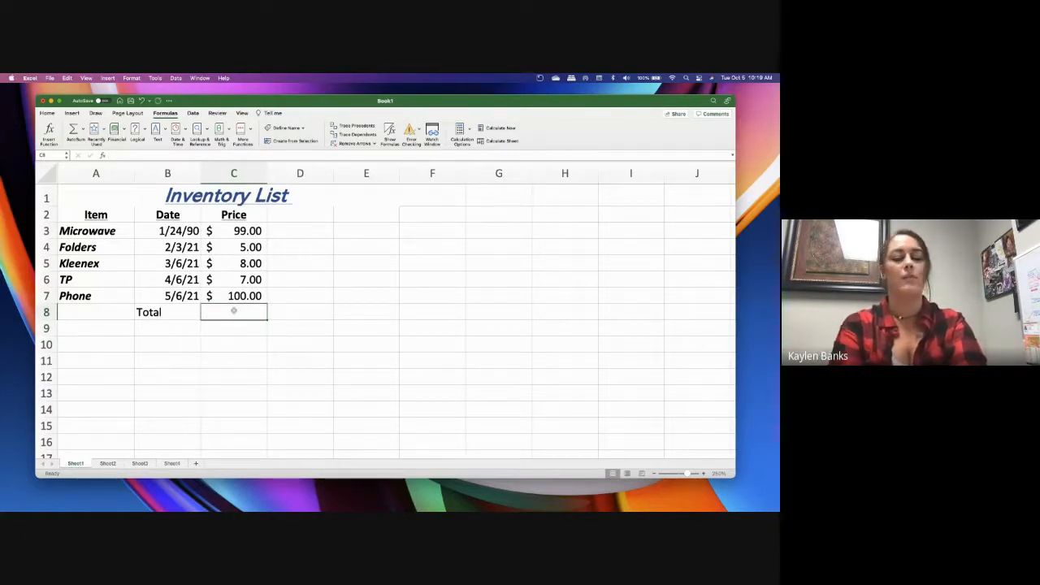
pyautogui.write('=')
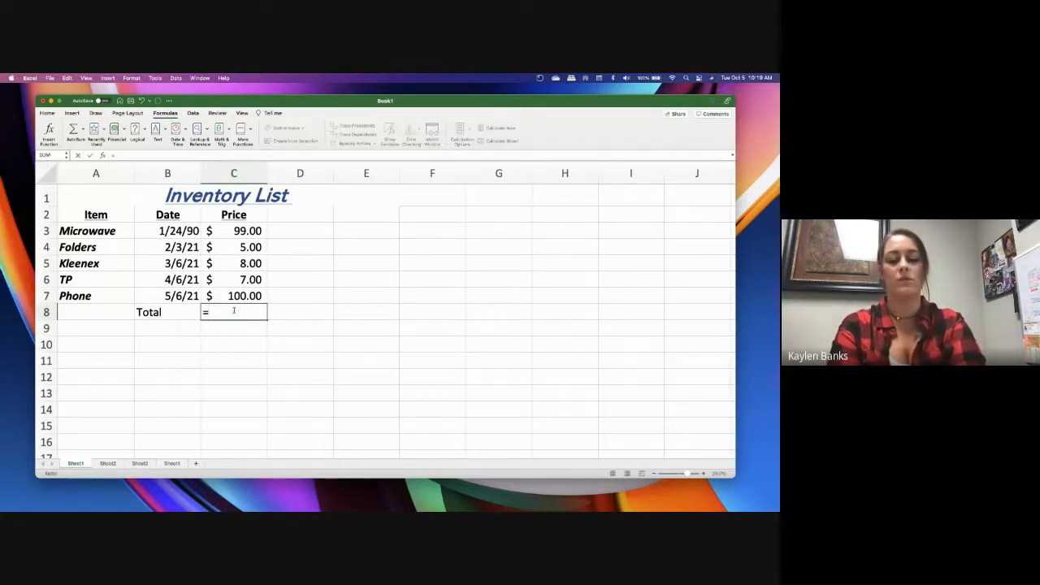
pyautogui.write('sum(')
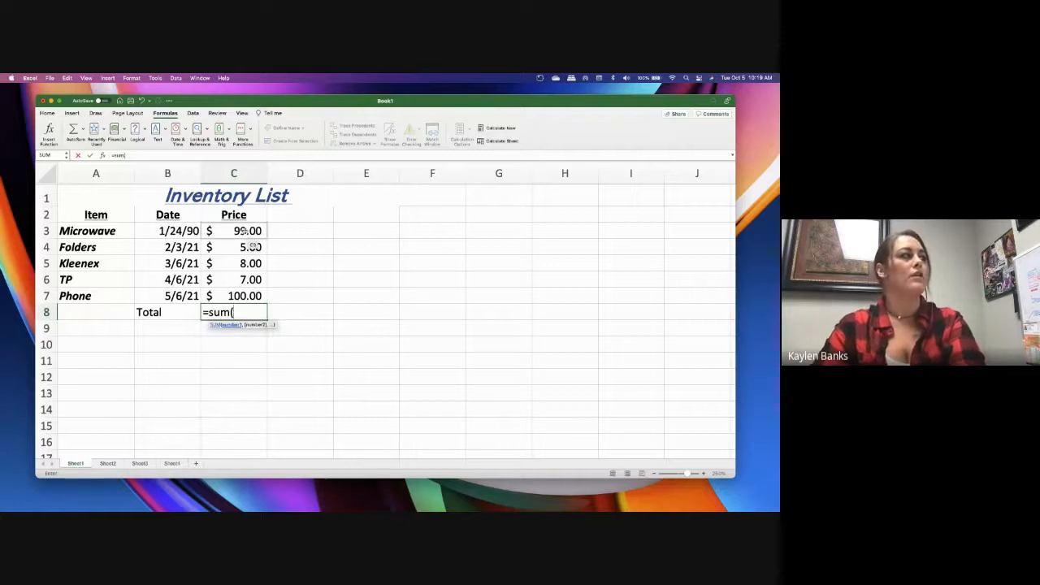
pyautogui.click(244, 230)
pyautogui.moveTo(245, 251); pyautogui.dragTo(248, 298)
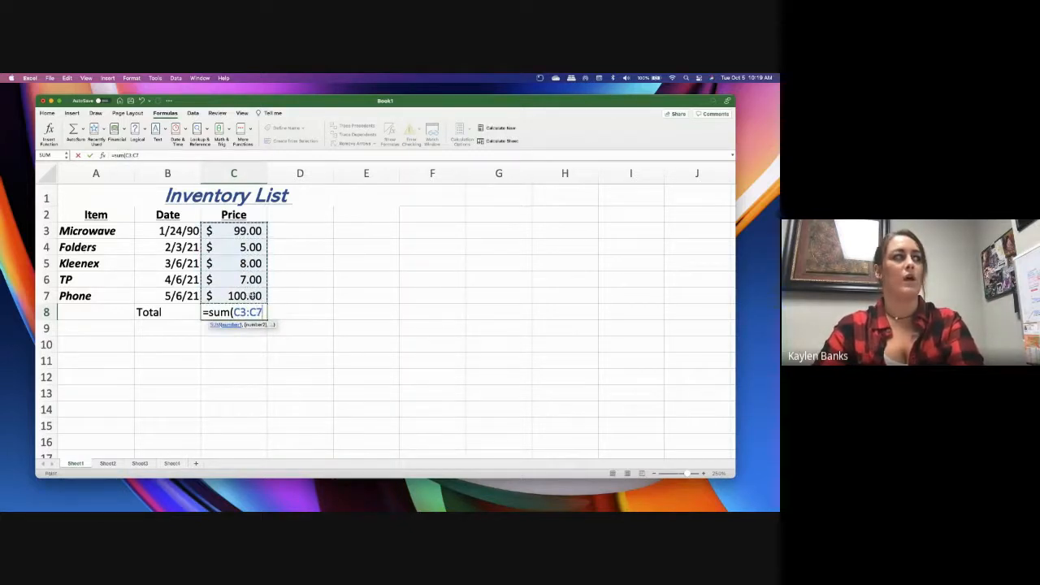
pyautogui.click(251, 230)
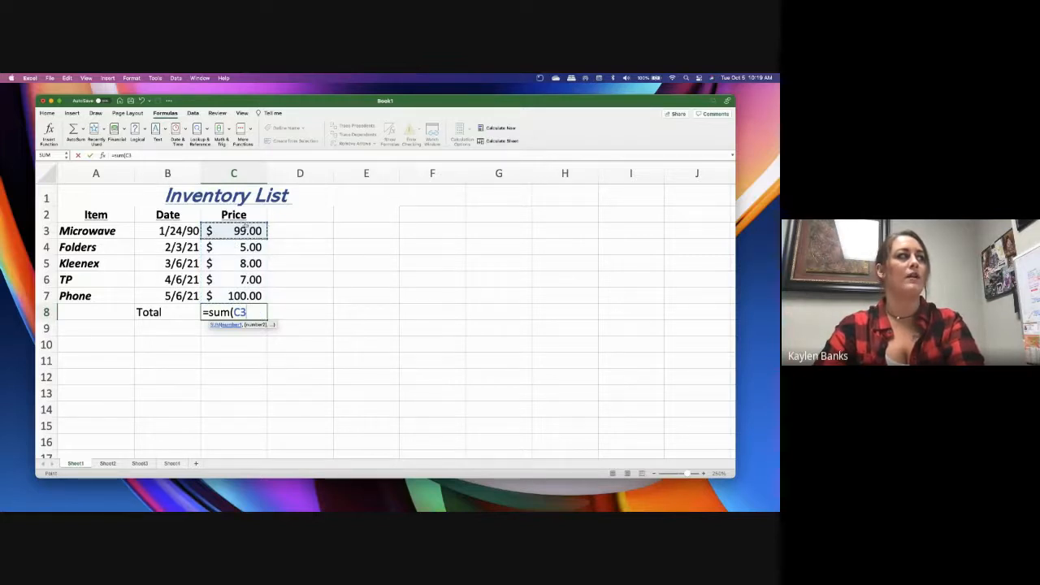
pyautogui.click(253, 265)
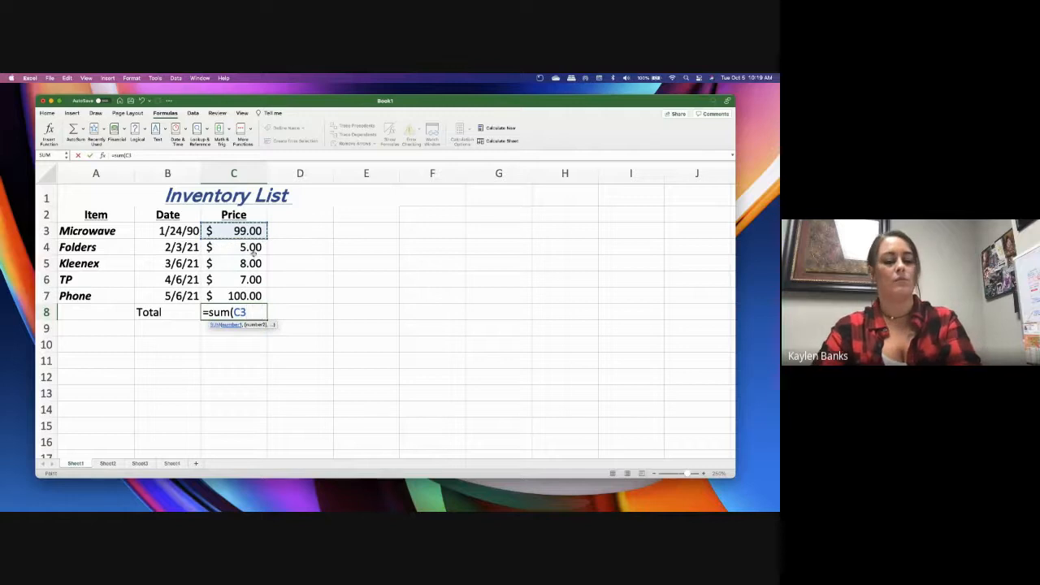
pyautogui.write(',')
pyautogui.click(251, 262)
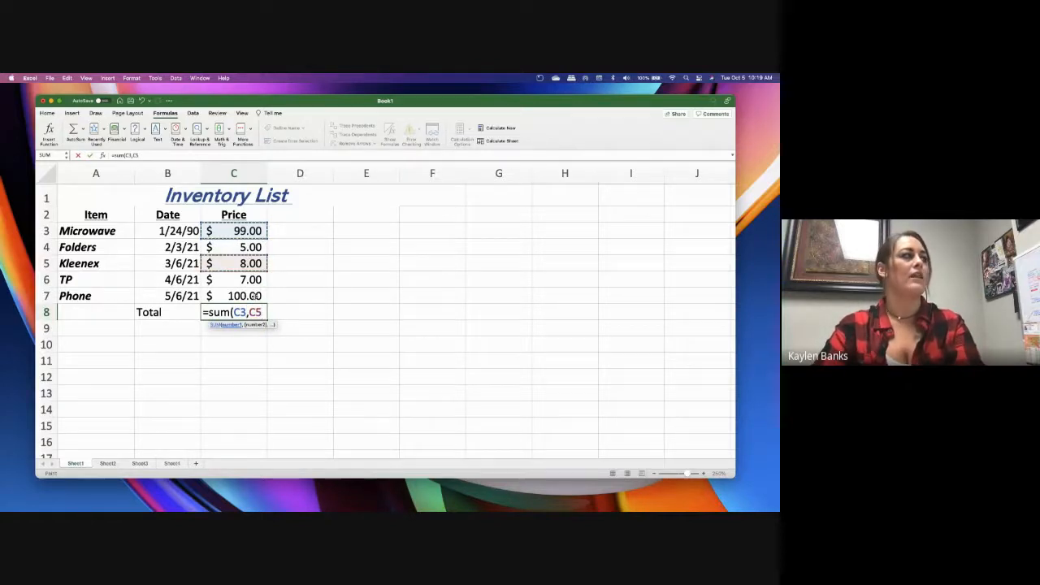
pyautogui.write(',')
pyautogui.click(254, 296)
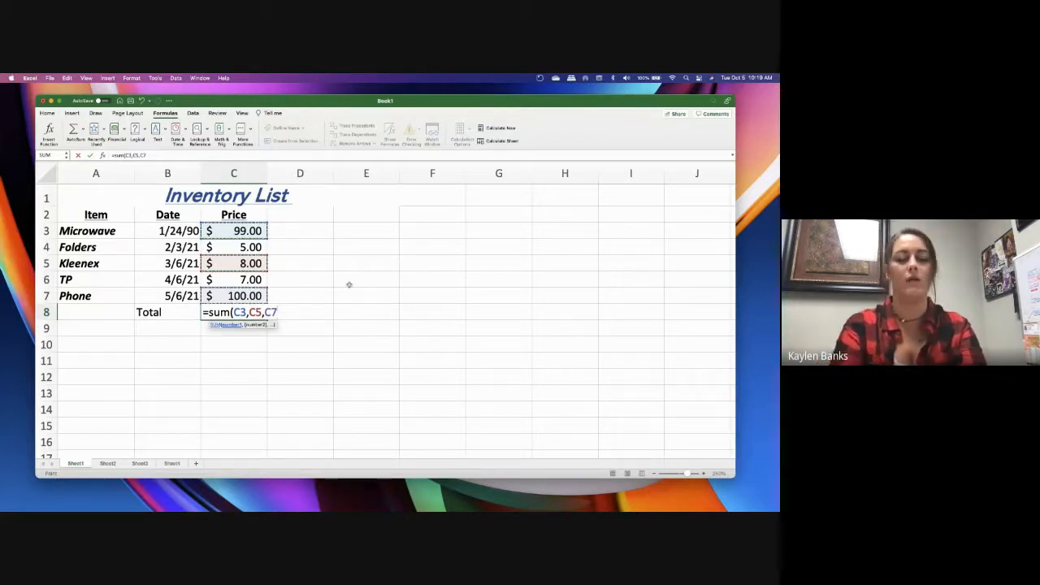
pyautogui.write(')')
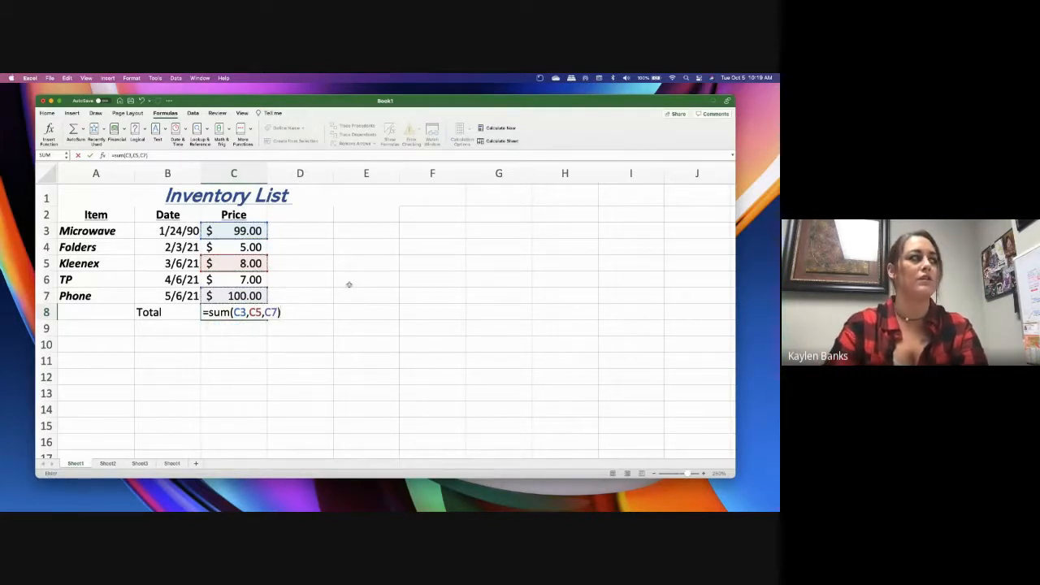
pyautogui.press('Return')
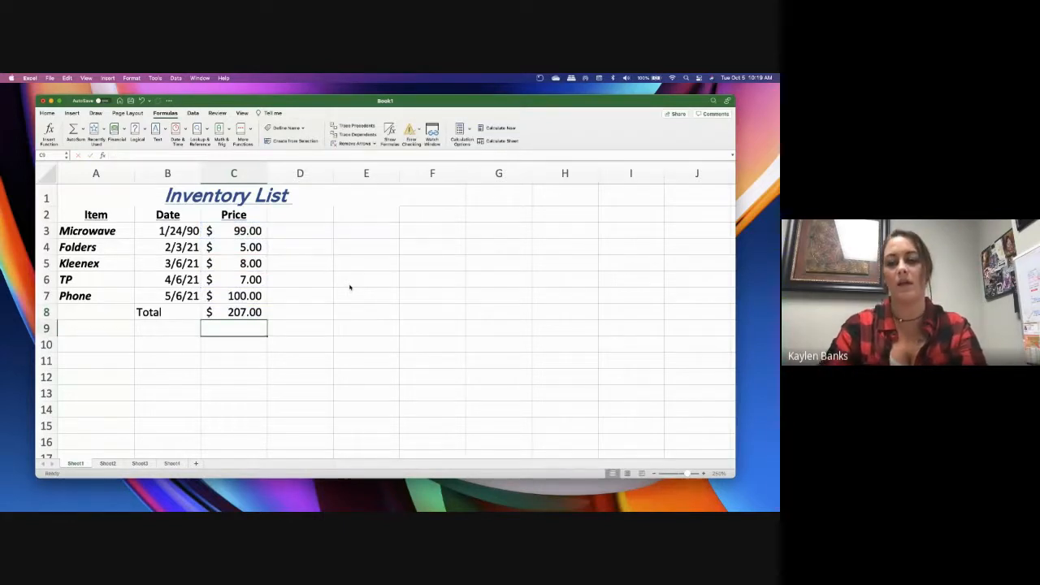
# Replace the formula in C8 with one that divides the Microwave price by the Phone price, =C3/C7
pyautogui.click(233, 316)
pyautogui.press('BackSpace')
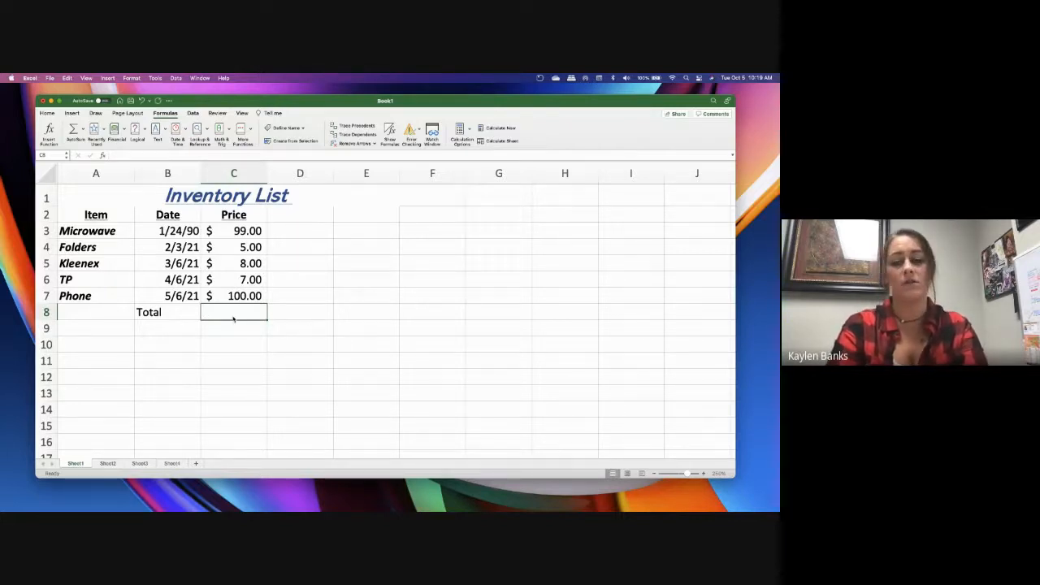
pyautogui.write('=')
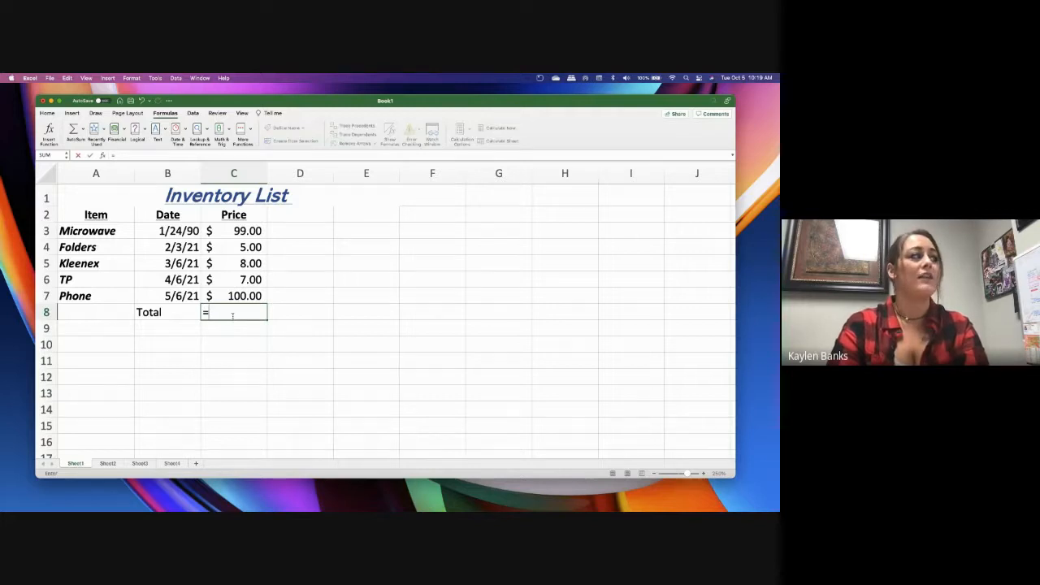
pyautogui.click(234, 232)
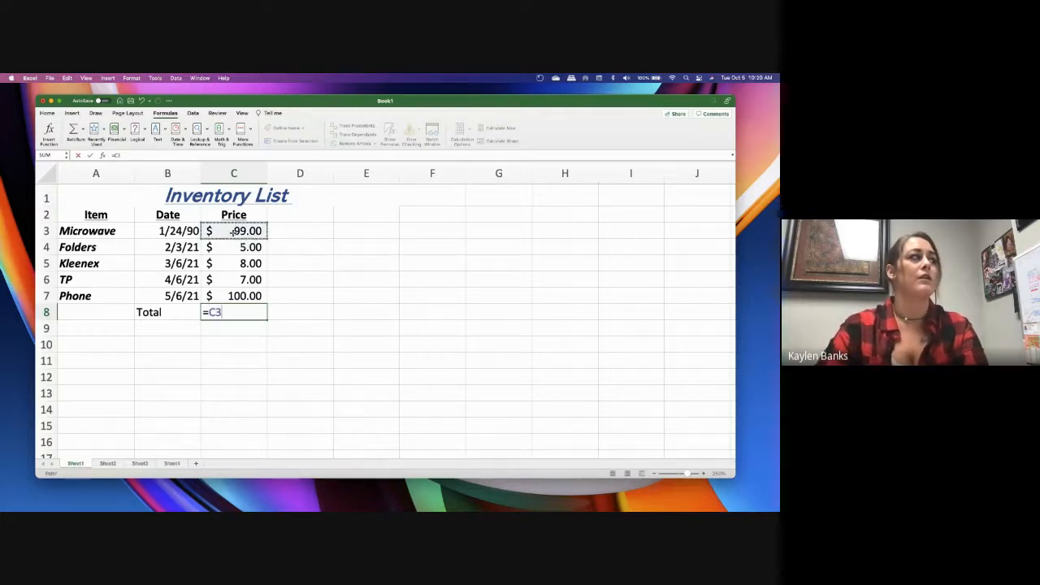
pyautogui.write('/')
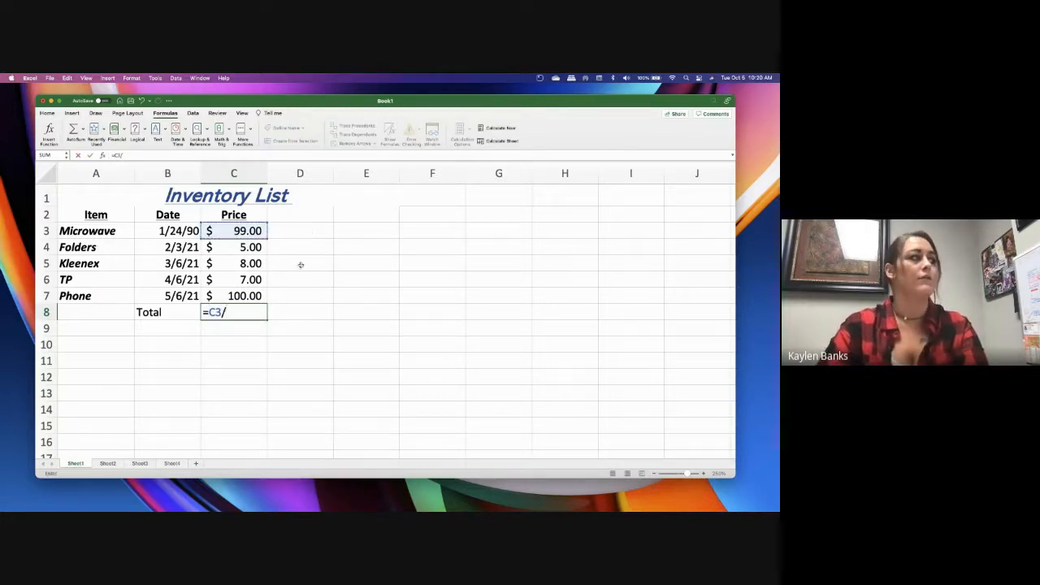
pyautogui.click(227, 299)
pyautogui.press('Return')
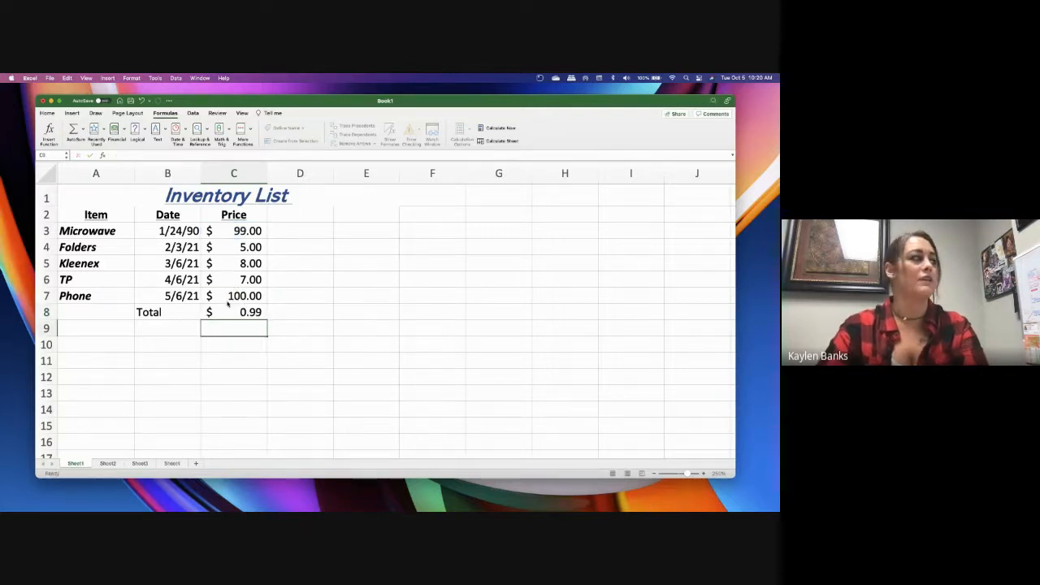
# Clear cell C8 and enter the division formula =C3/C7 again
pyautogui.click(244, 312)
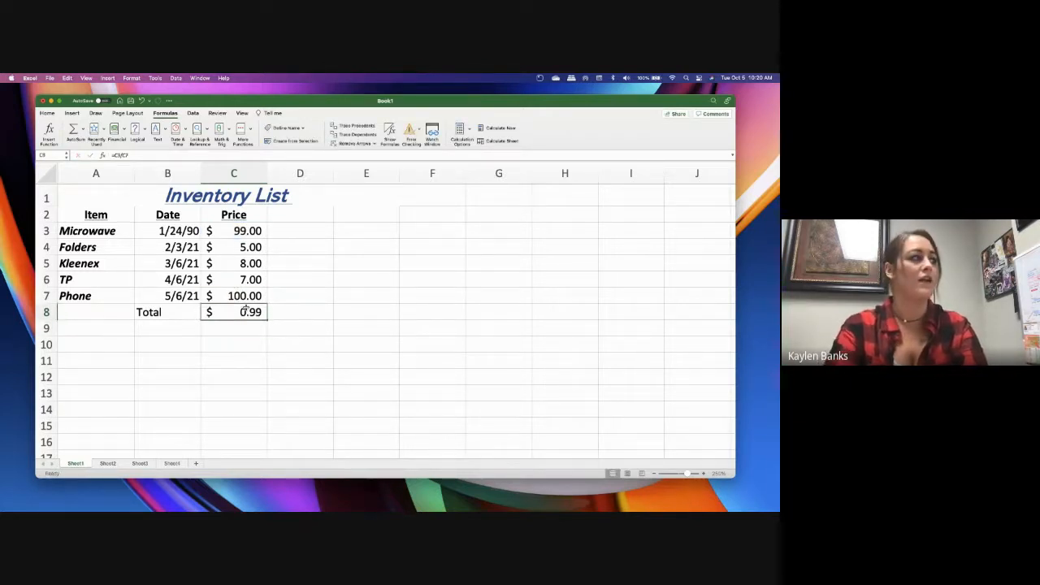
pyautogui.press('BackSpace')
pyautogui.write('=')
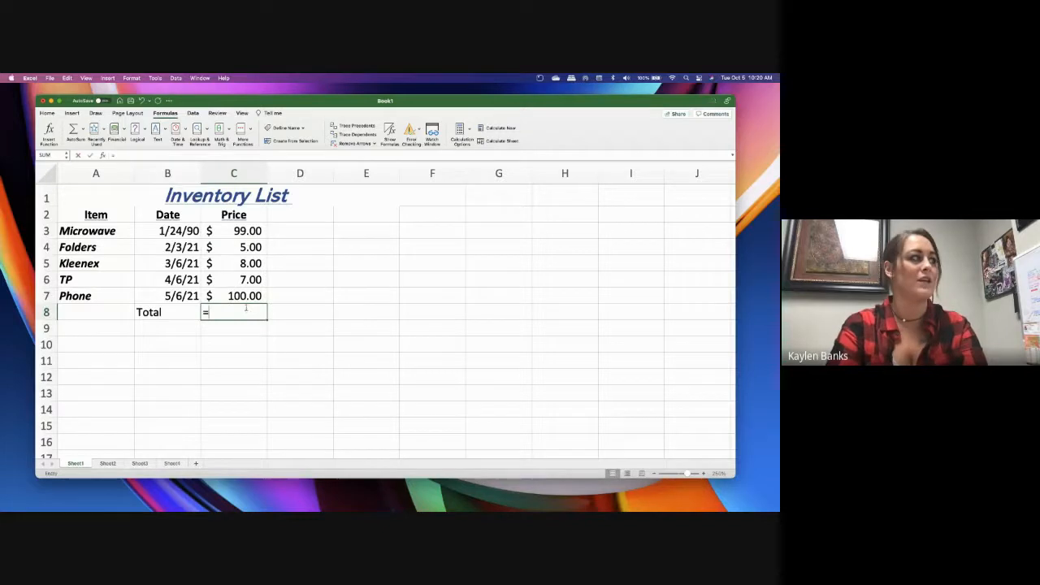
pyautogui.click(235, 232)
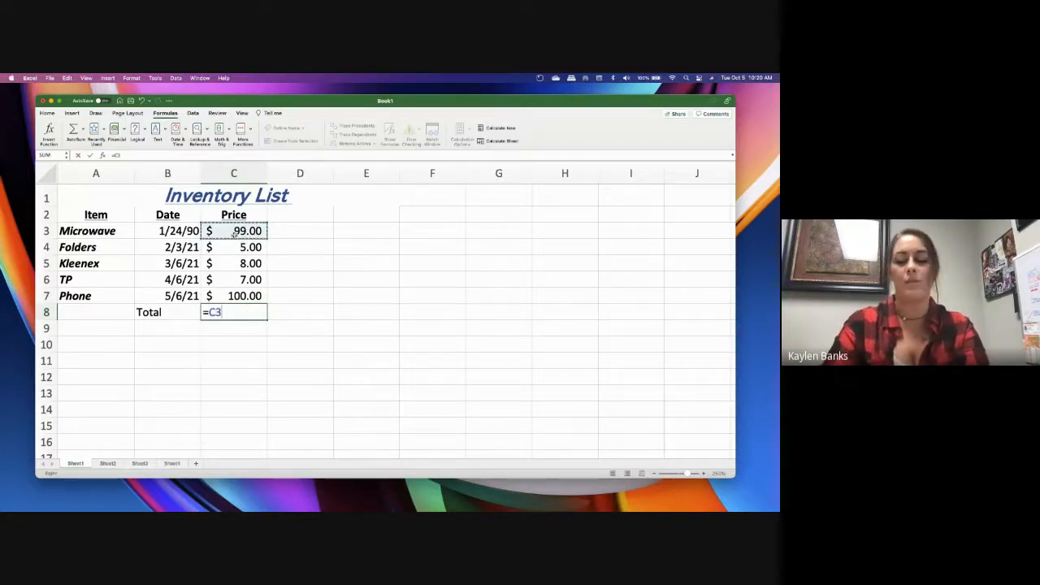
pyautogui.write('/')
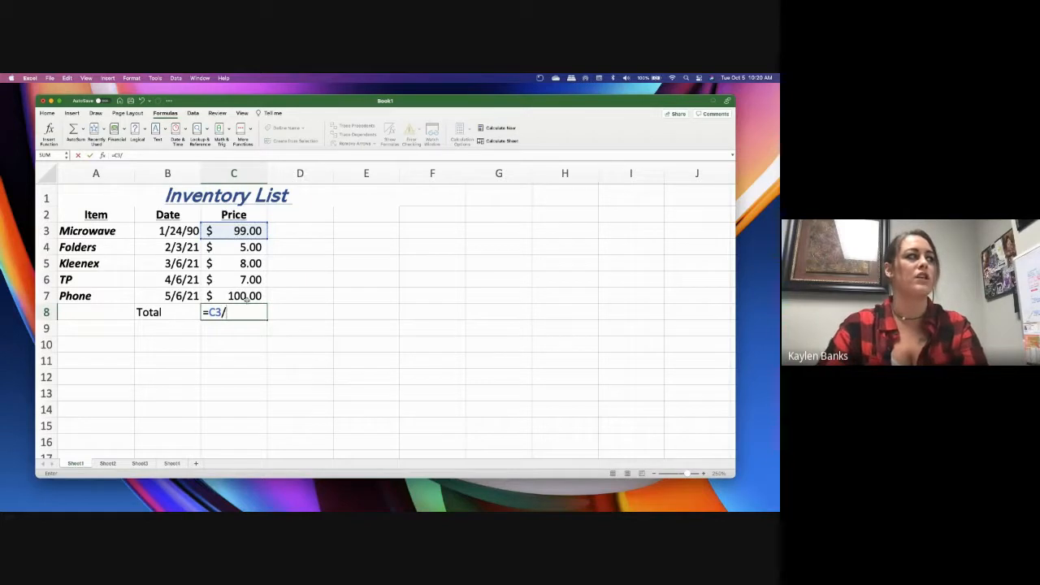
pyautogui.click(245, 298)
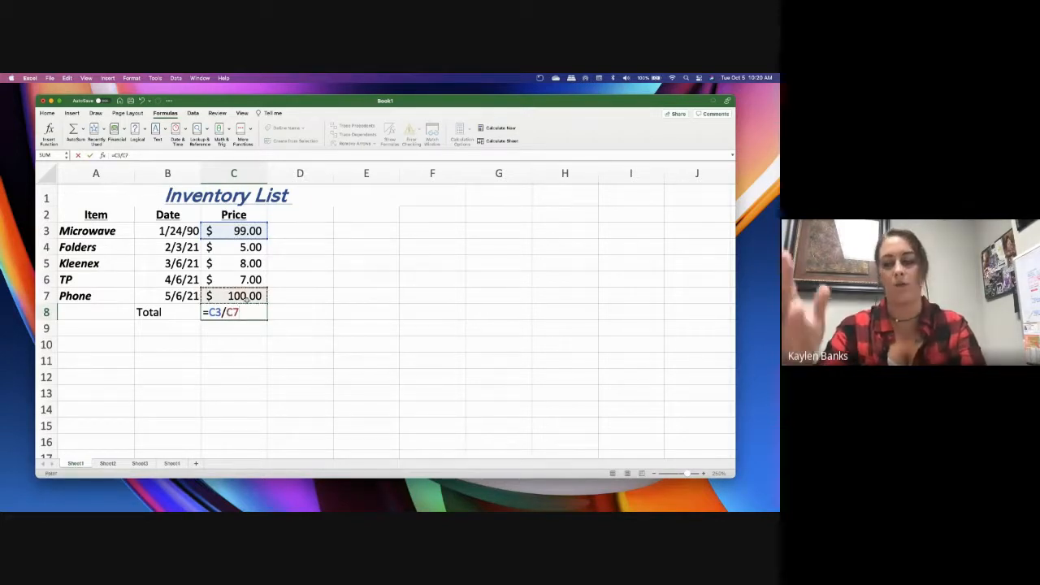
pyautogui.press('Return')
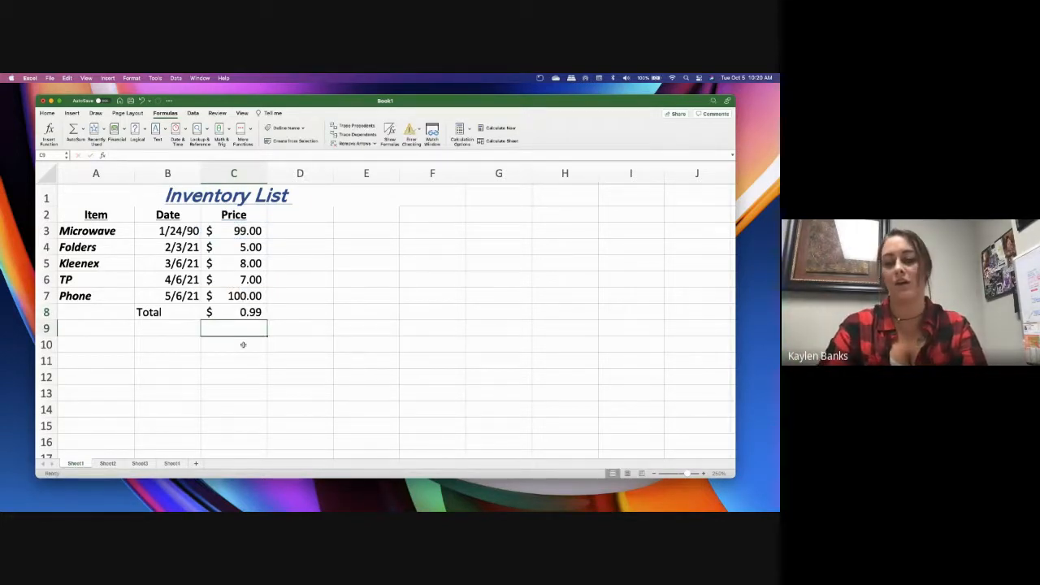
# Replace the formula in C8 with the average of the prices in C3:C7, accepting the correction of avg to AVERAGE
pyautogui.click(234, 315)
pyautogui.press('BackSpace')
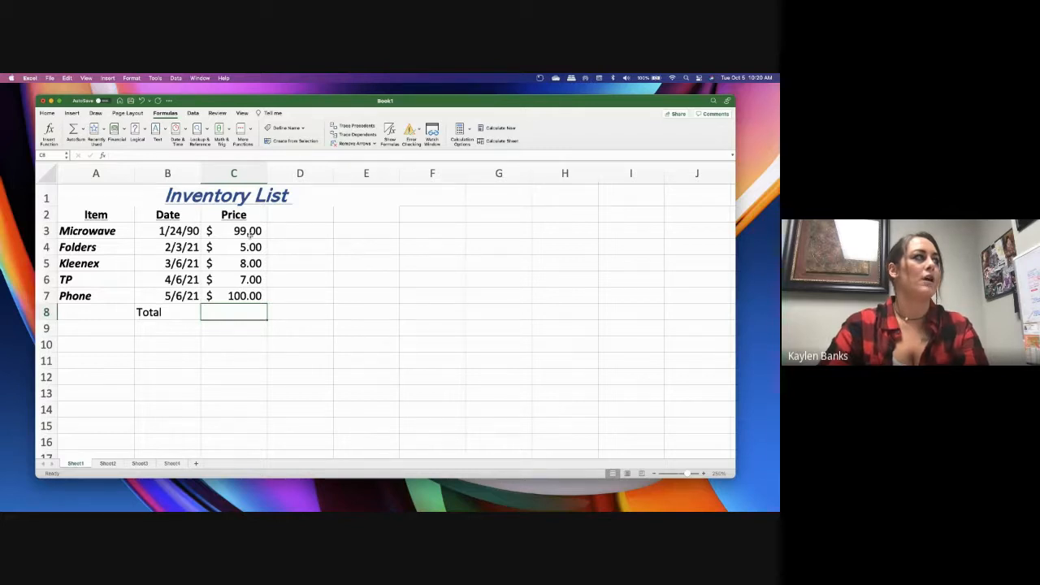
pyautogui.write('=')
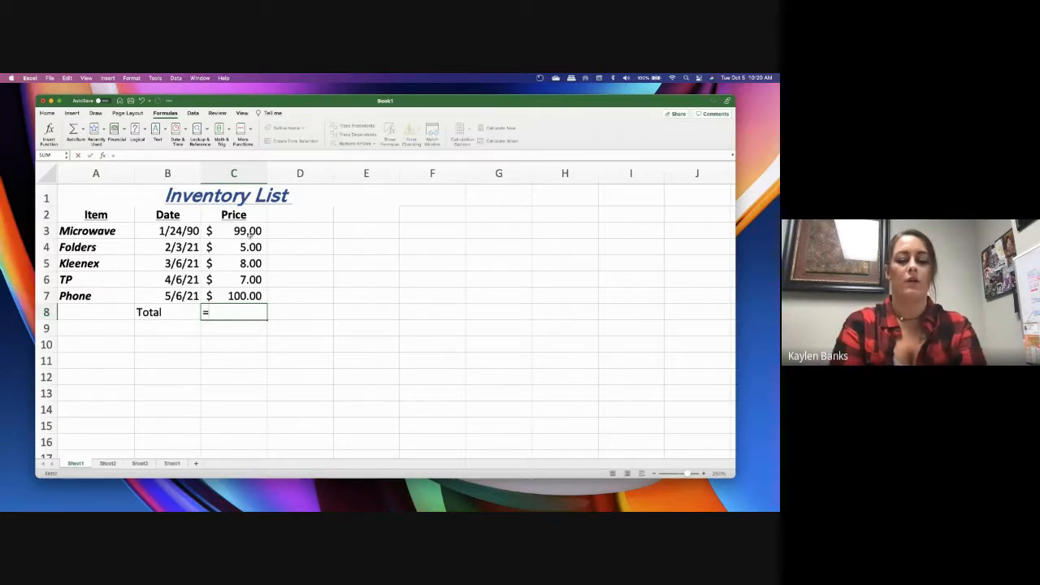
pyautogui.write('A')
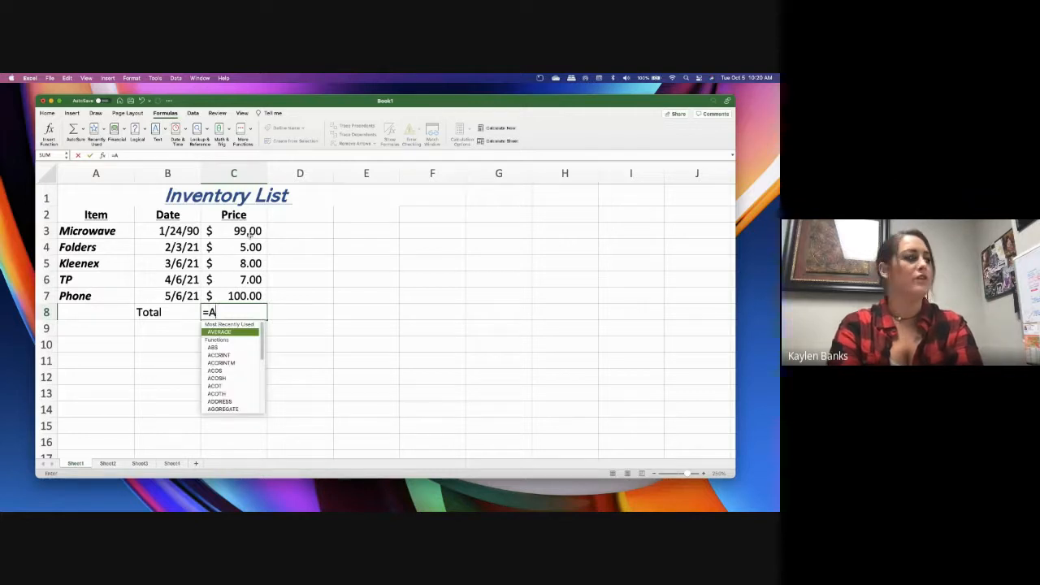
pyautogui.press('BackSpace')
pyautogui.press('BackSpace')
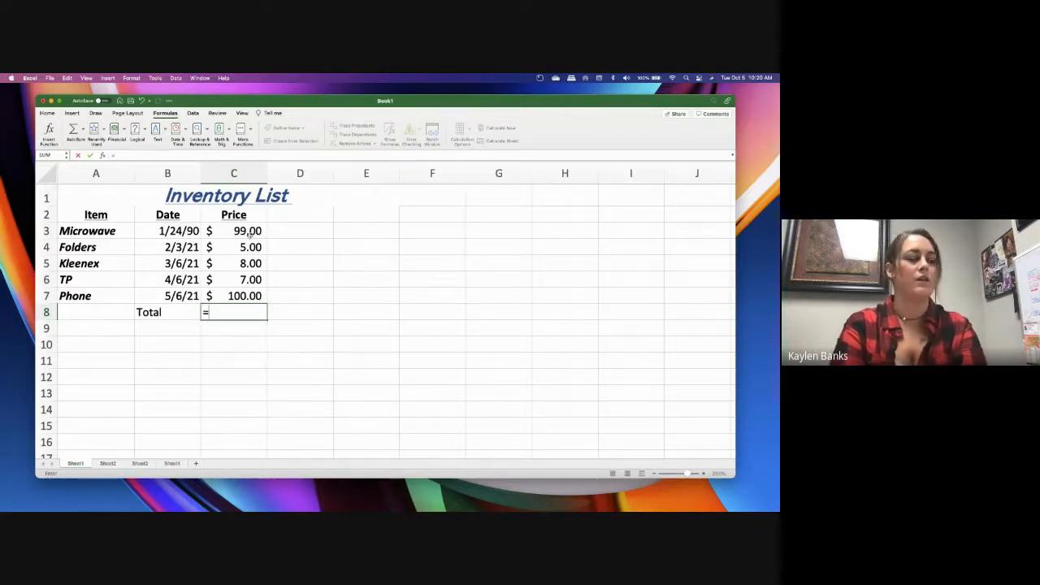
pyautogui.write('avg')
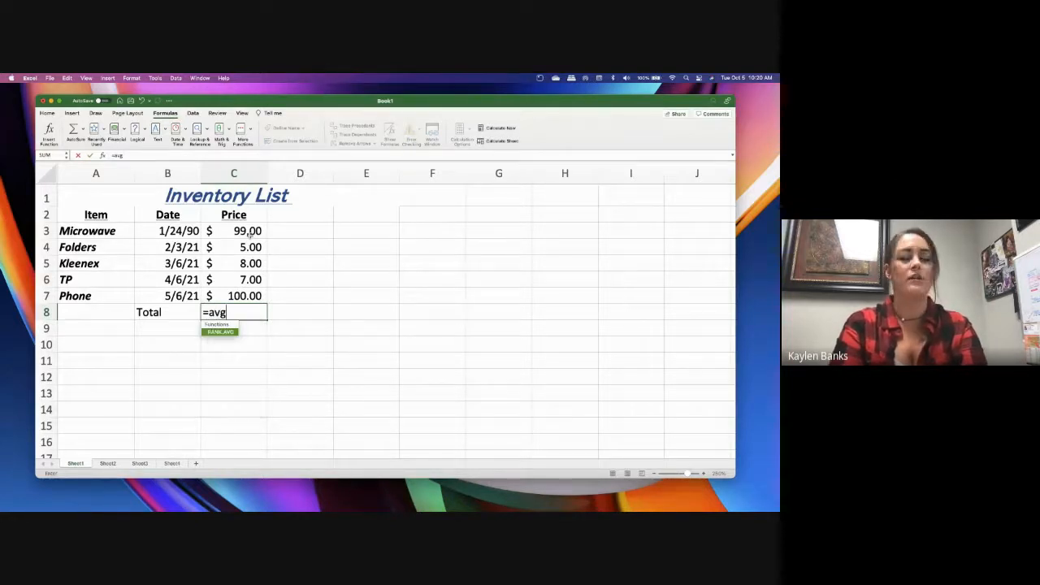
pyautogui.write('(')
pyautogui.moveTo(249, 235); pyautogui.dragTo(254, 296)
pyautogui.write(')')
pyautogui.press('Return')
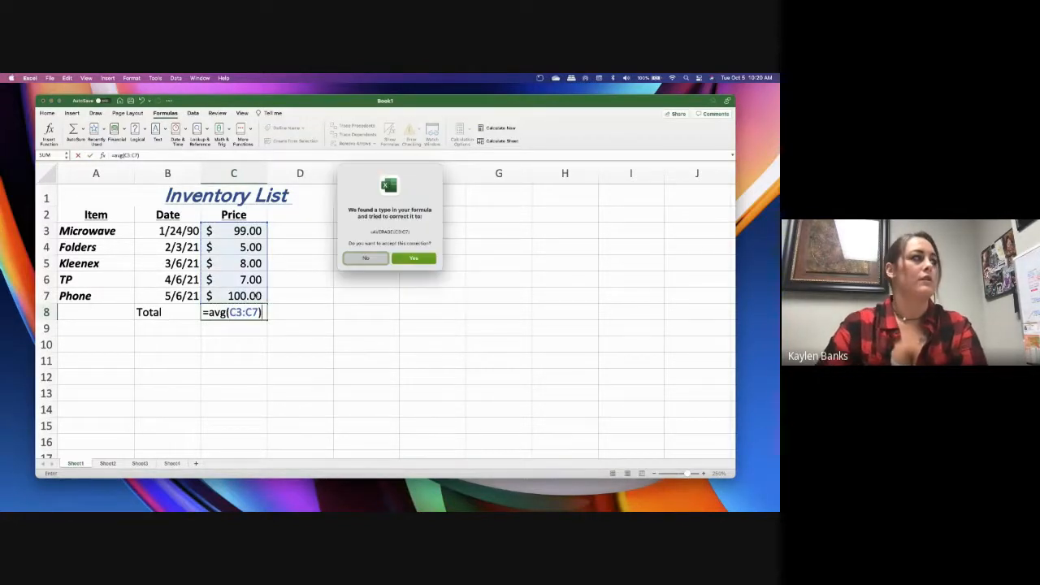
pyautogui.click(400, 258)
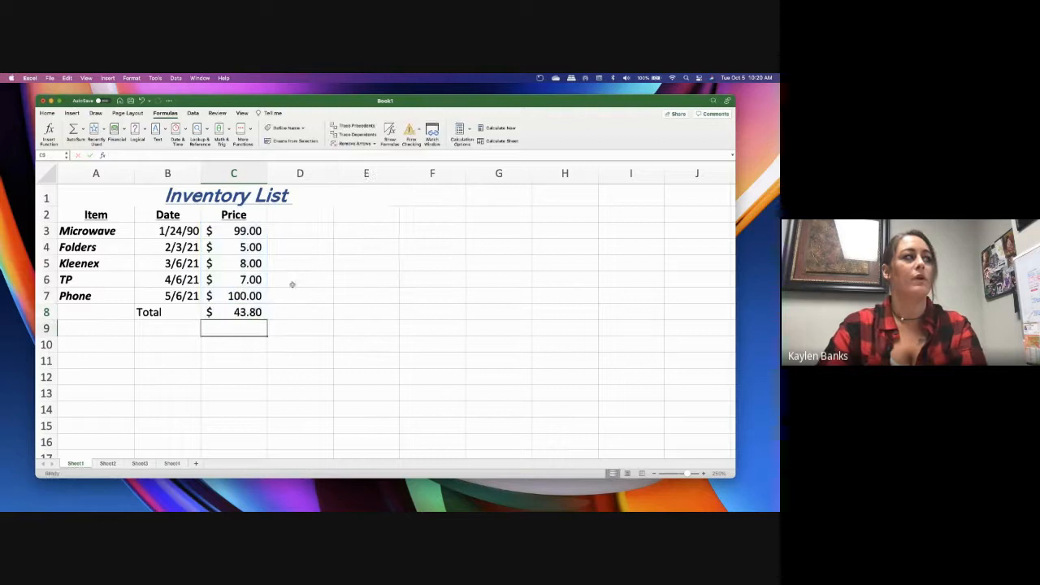
# Replace the average formula in C8 with one that multiplies the Phone price by the TP price, =C7*C6
pyautogui.click(237, 313)
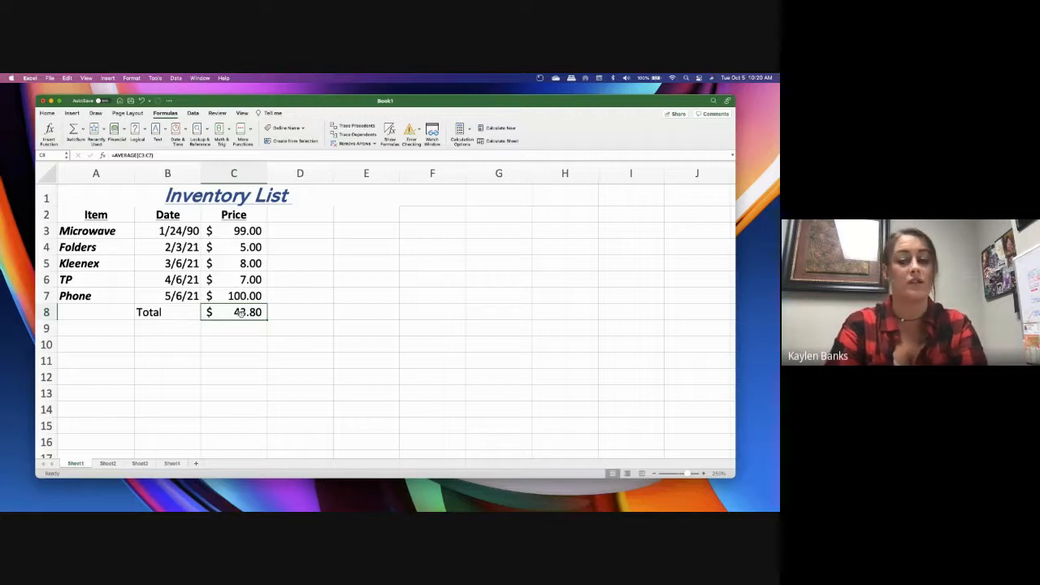
pyautogui.press('Delete')
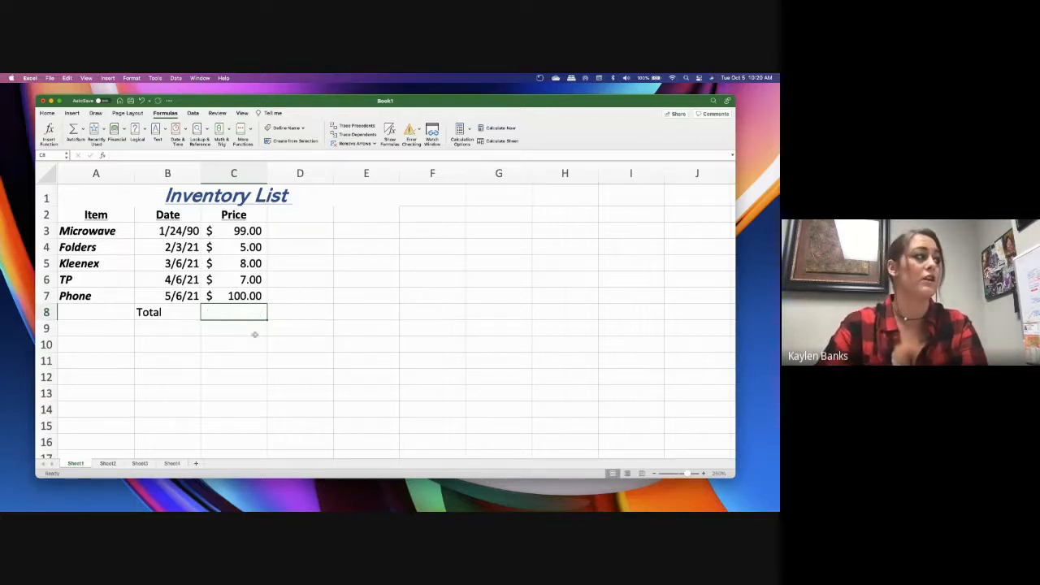
pyautogui.click(251, 331)
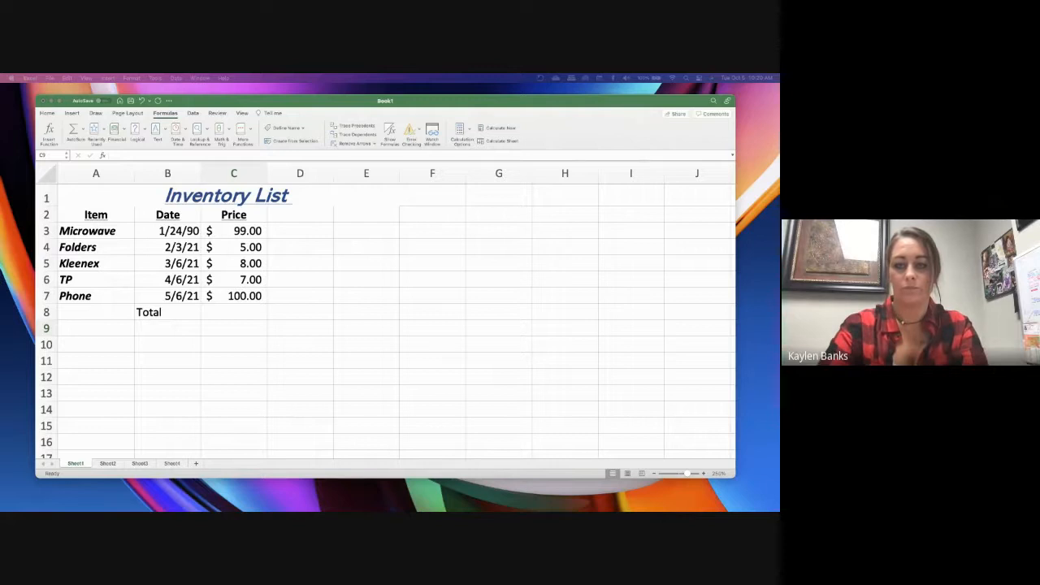
pyautogui.click(240, 321)
pyautogui.click(242, 310)
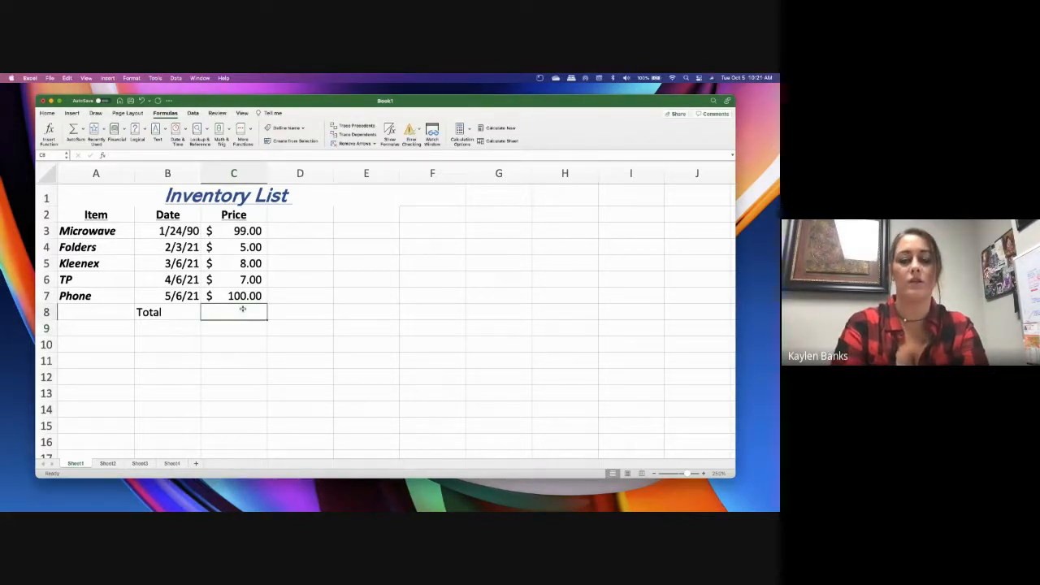
pyautogui.write('=')
pyautogui.click(254, 296)
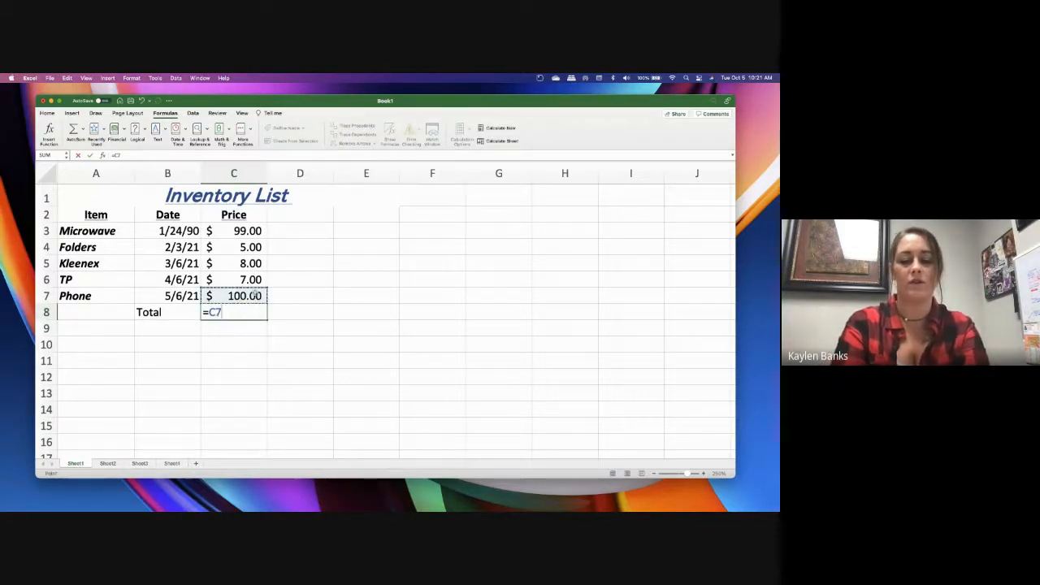
pyautogui.write('*')
pyautogui.click(251, 281)
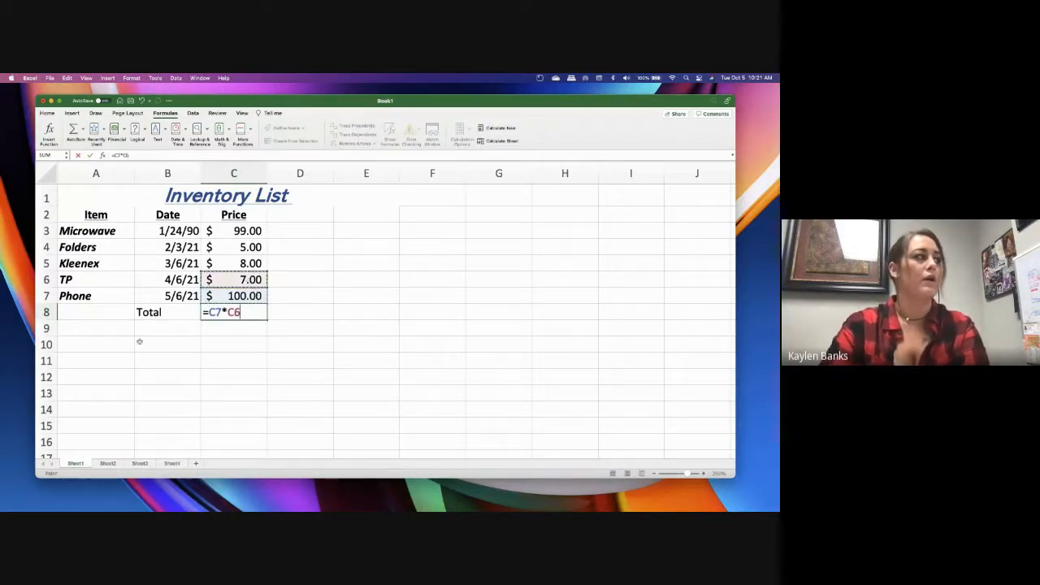
pyautogui.press('Return')
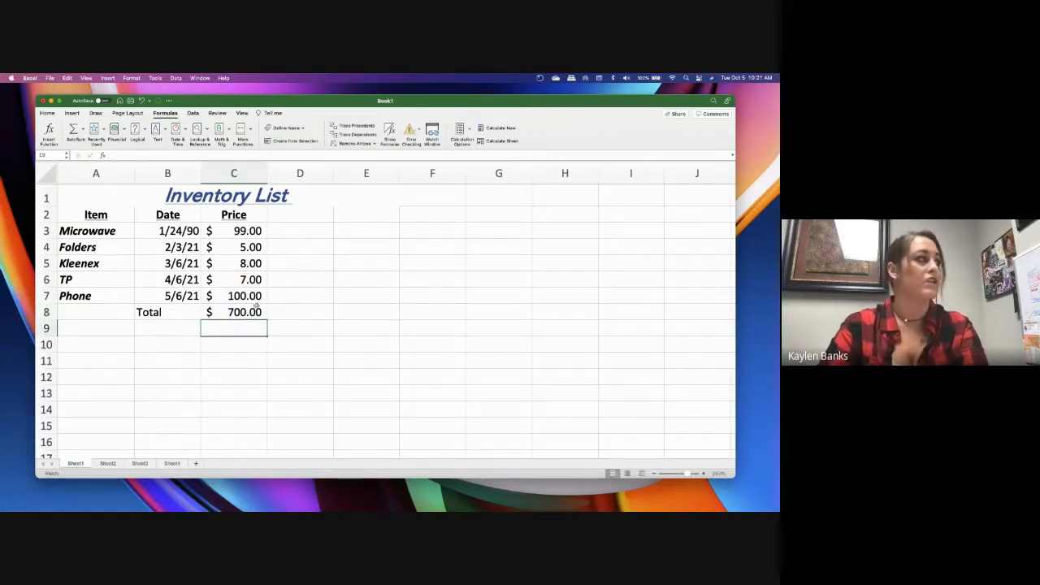
# Clear the formula from cell C8 beside the Total label
pyautogui.click(235, 318)
pyautogui.press('Delete')
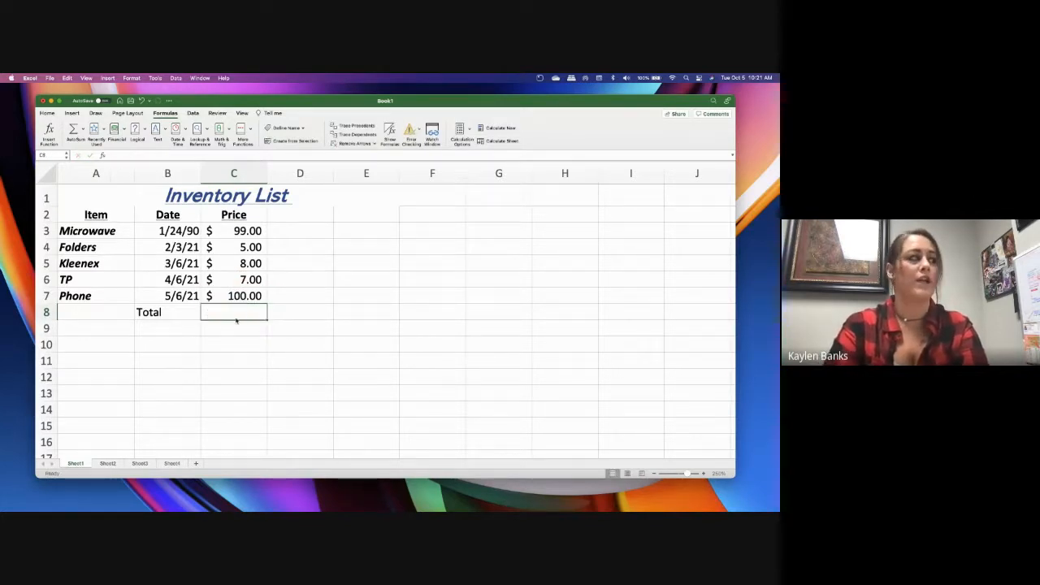
pyautogui.click(236, 328)
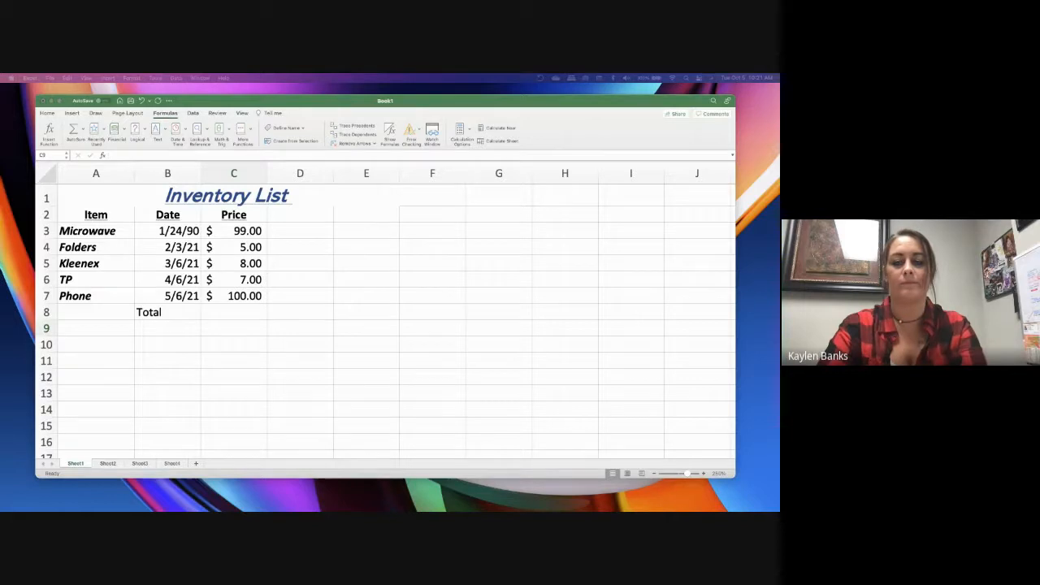
# Enter the heading sqft in A12 and the values 5678, 3245, 2300 and 1230 below it in A13:A16
pyautogui.click(112, 379)
pyautogui.write('sqft')
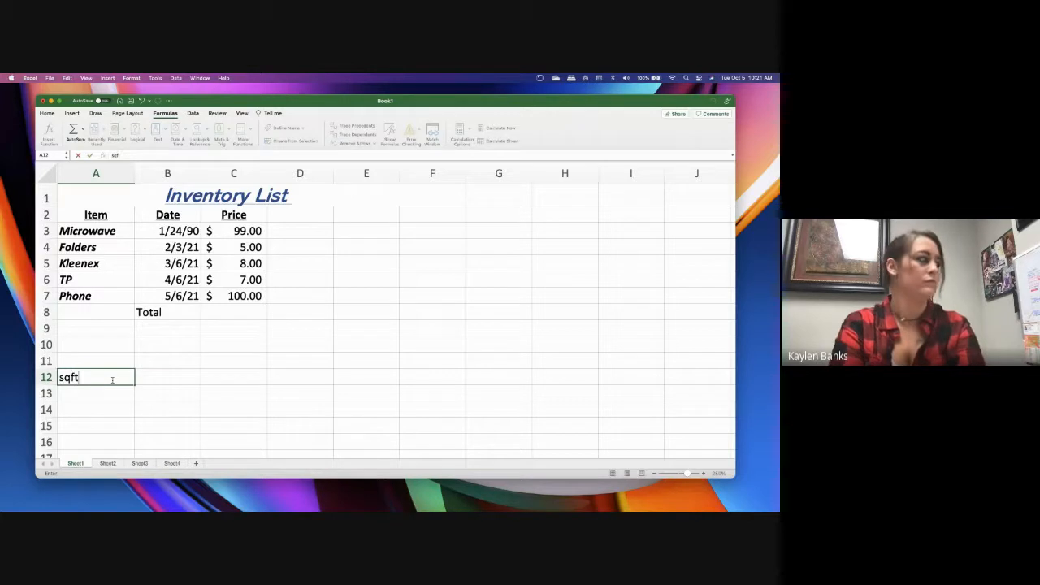
pyautogui.press('Return')
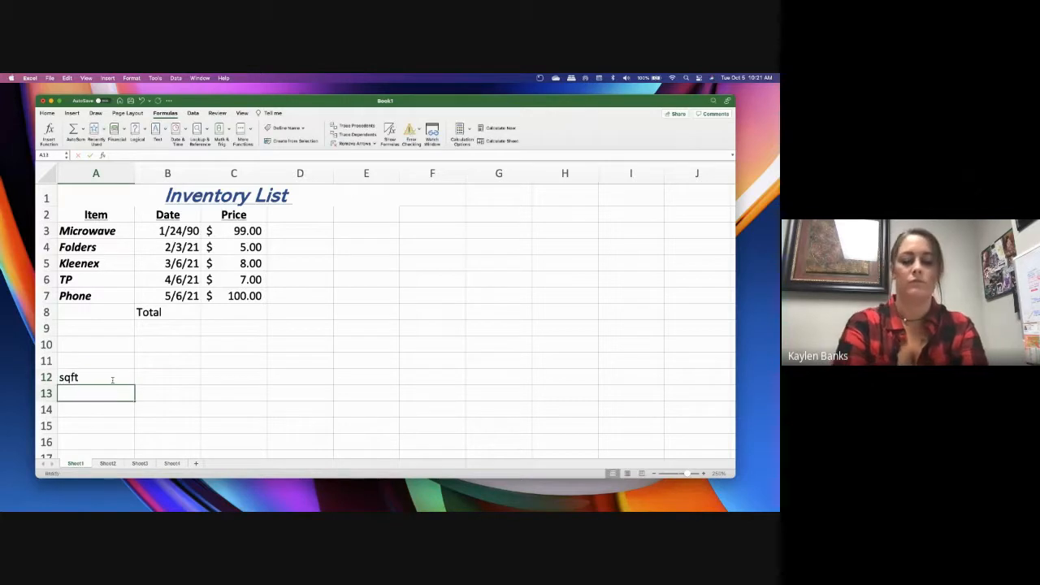
pyautogui.write('5678')
pyautogui.press('Return')
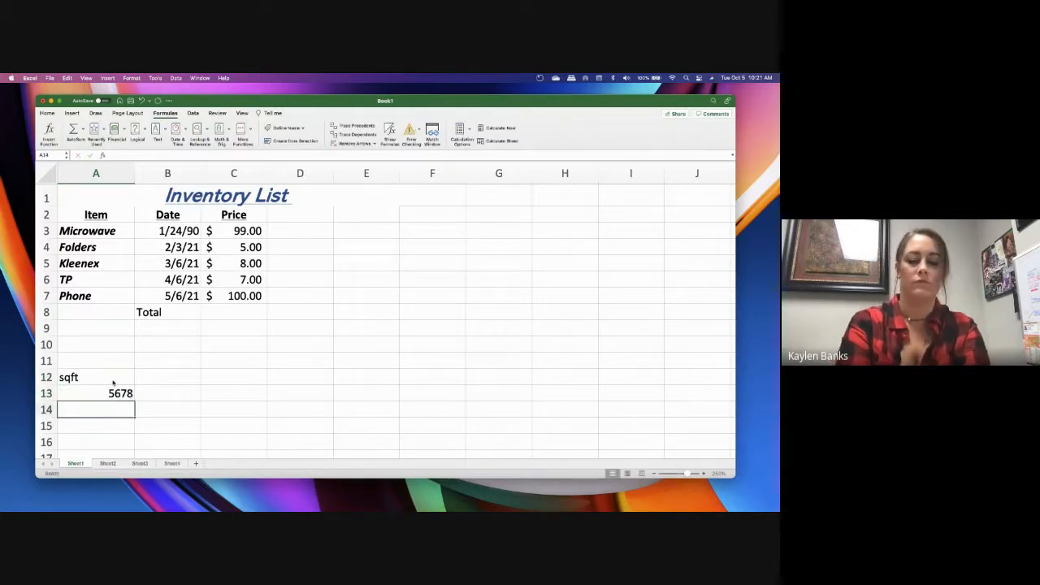
pyautogui.write('3245')
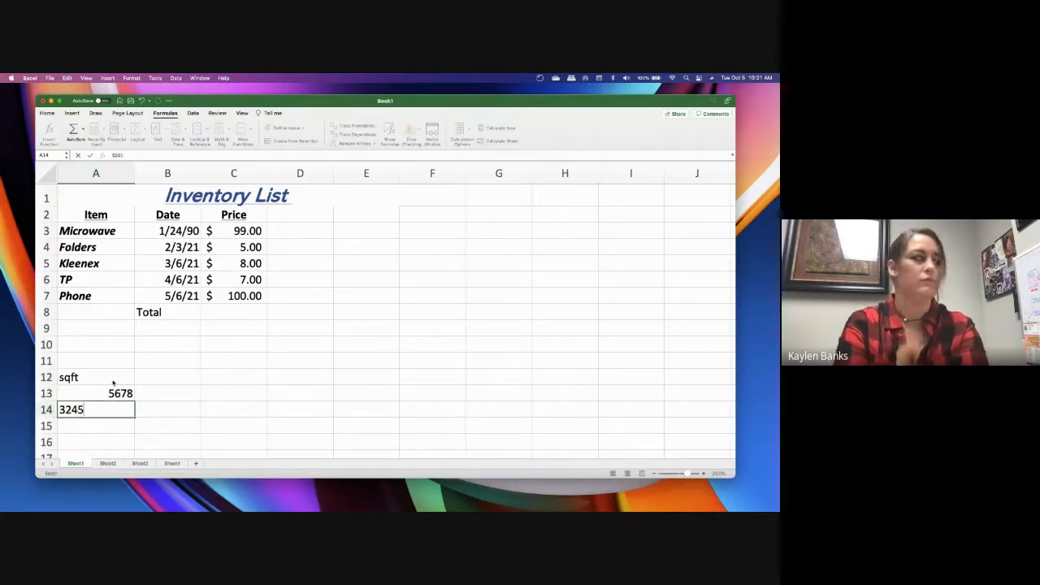
pyautogui.press('Return')
pyautogui.write('2300')
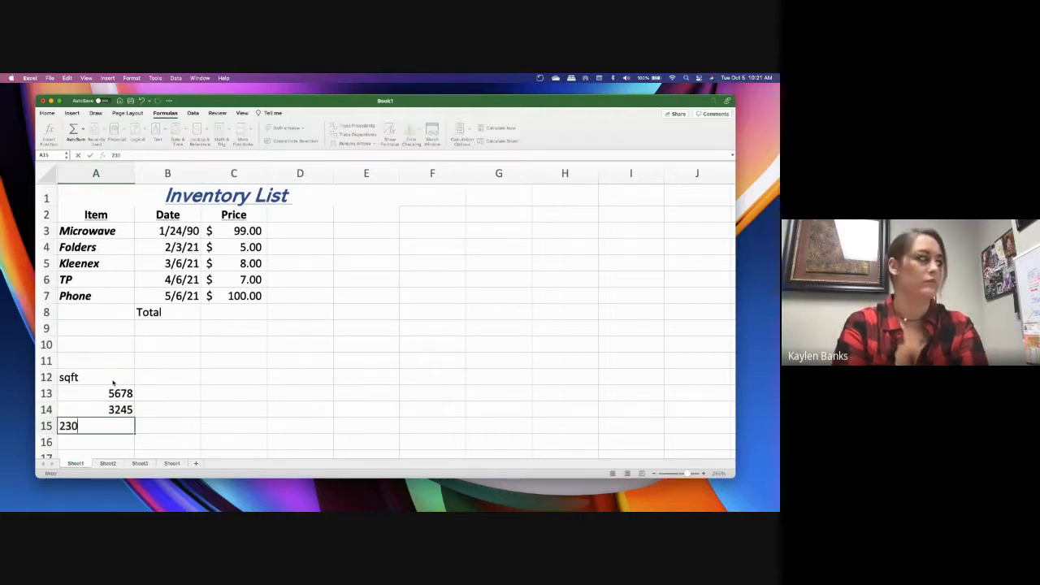
pyautogui.press('Return')
pyautogui.write('1230')
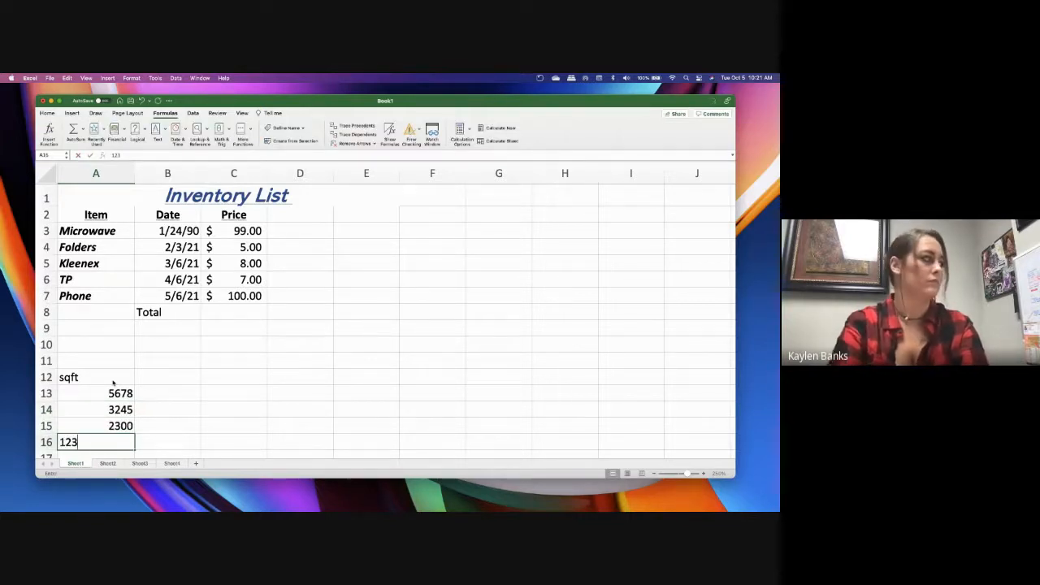
pyautogui.click(206, 406)
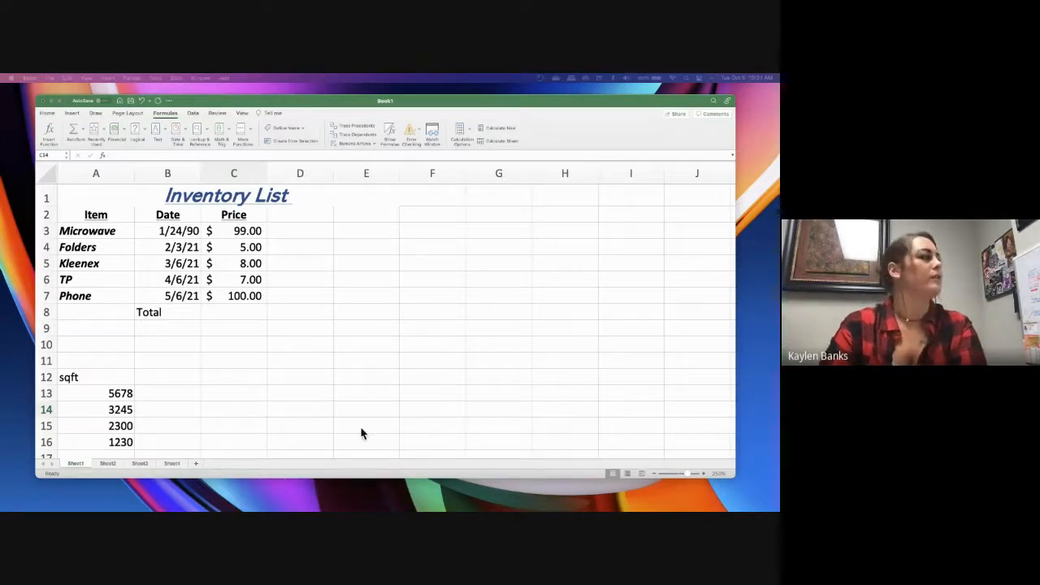
pyautogui.click(165, 401)
pyautogui.scroll(-4, 166, 402)
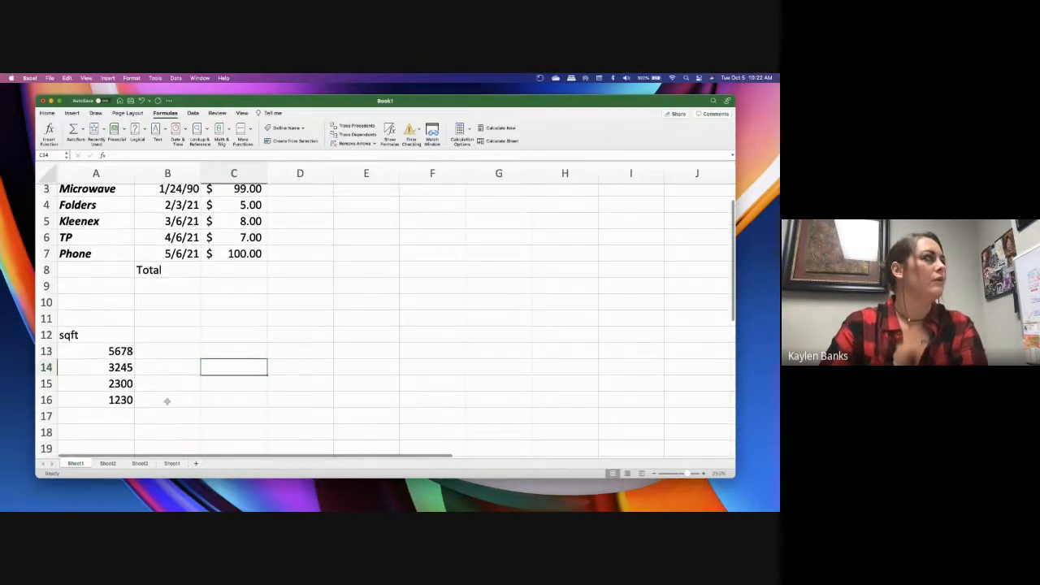
pyautogui.scroll(1, 167, 401)
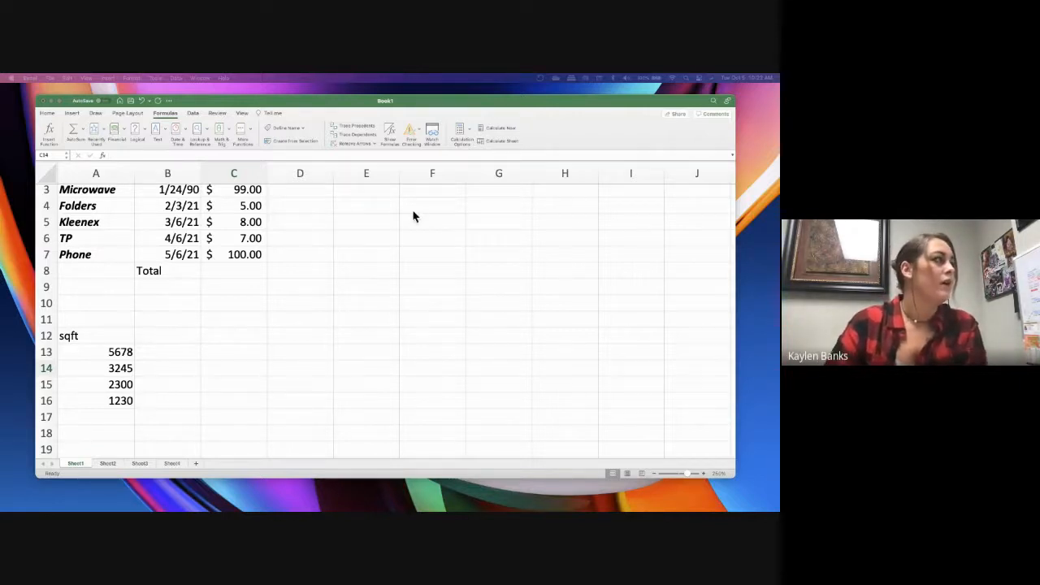
# Enter =IF in cell D3 beside the Microwave price
pyautogui.scroll(3, 366, 221)
pyautogui.click(297, 241)
pyautogui.click(295, 230)
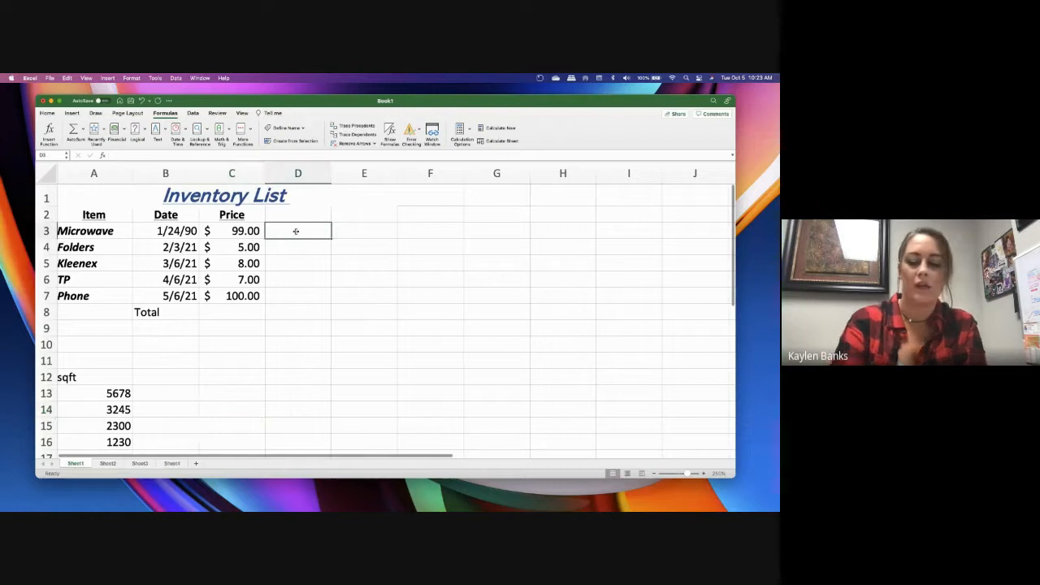
pyautogui.write('=')
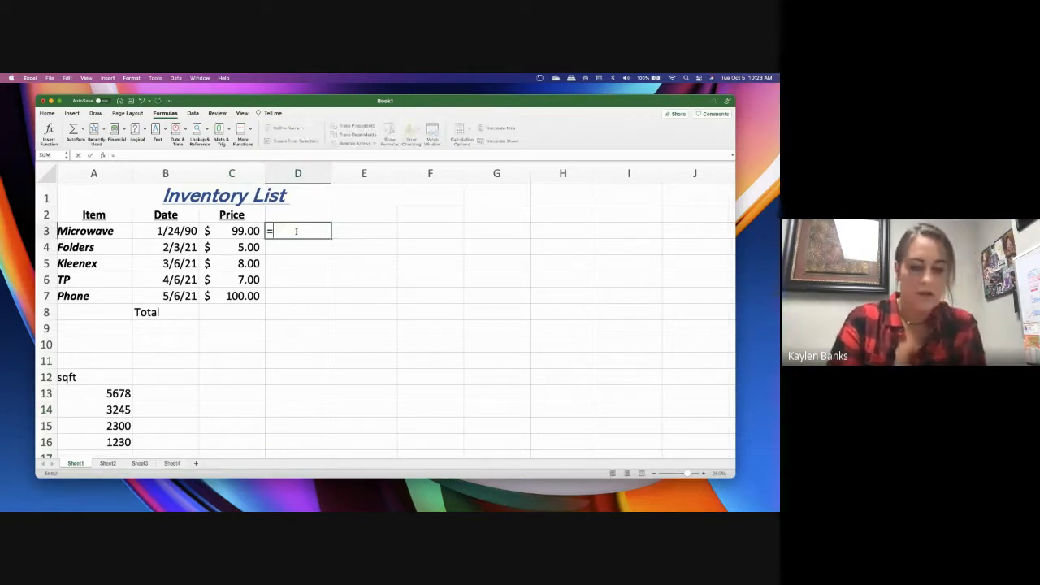
pyautogui.write('IF')
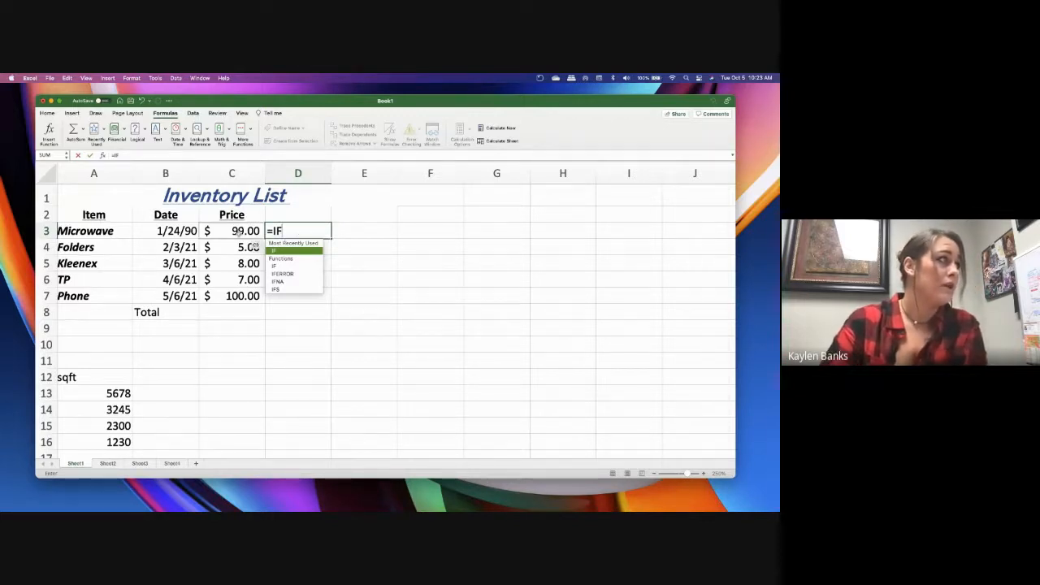
pyautogui.moveTo(250, 234); pyautogui.dragTo(246, 279)
pyautogui.click(294, 232)
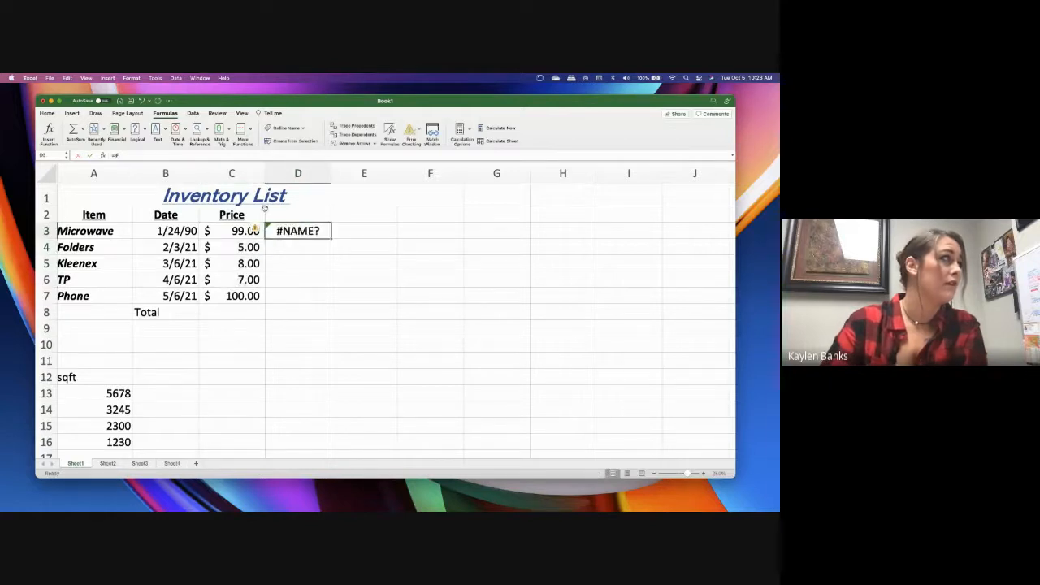
# Try to complete the IF formula in D3 with the price range, making it =IF(C3:C7)
pyautogui.click(126, 155)
pyautogui.write('(')
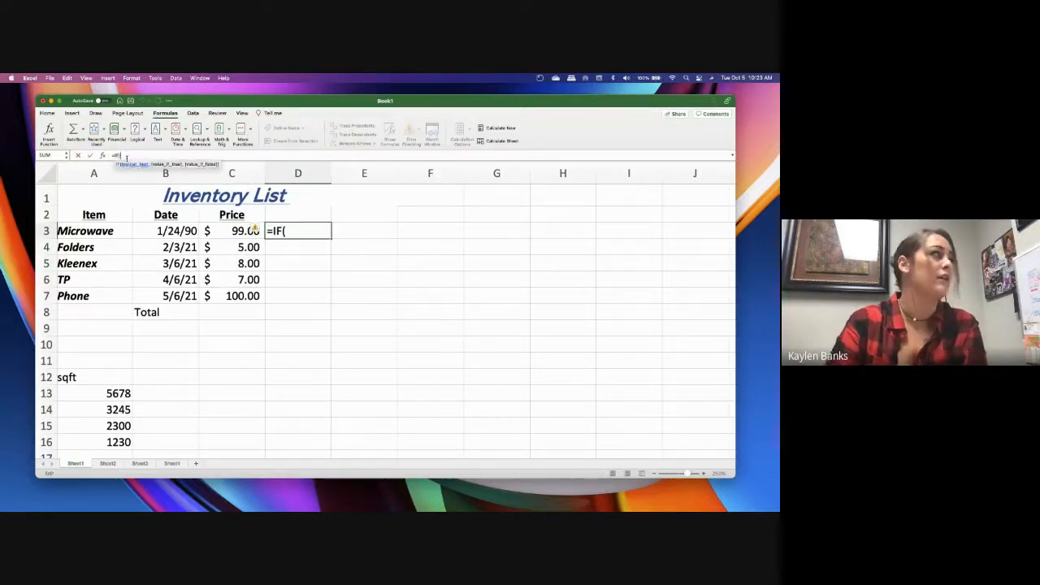
pyautogui.moveTo(242, 233); pyautogui.dragTo(243, 288)
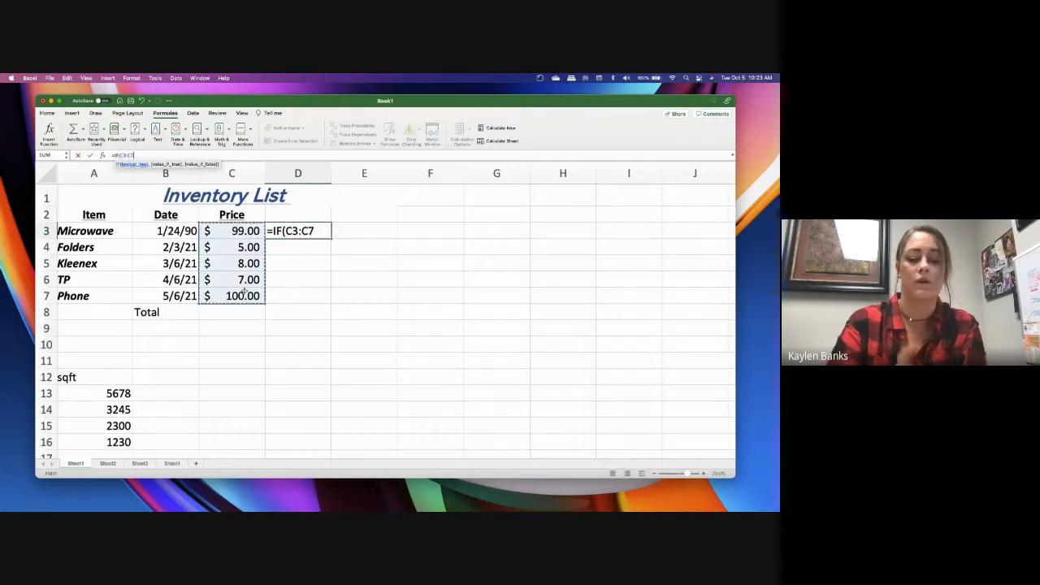
pyautogui.write(')')
pyautogui.press('Return')
pyautogui.click(430, 293)
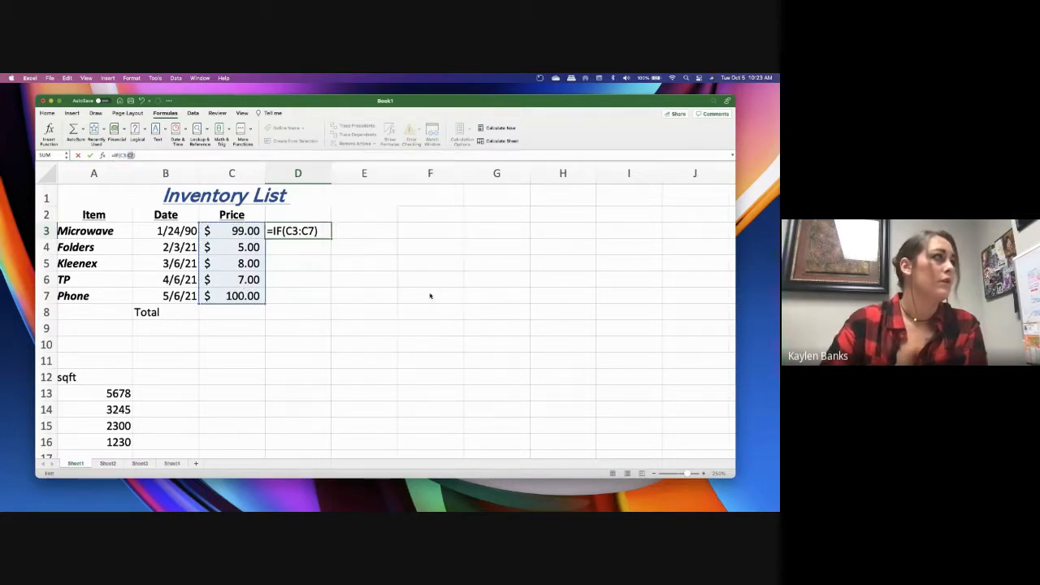
# Try to rewrite the formula in D3 with a nested function over the prices, =IF(SUMIFSA(C3:C7
pyautogui.press('BackSpace')
pyautogui.press('BackSpace')
pyautogui.press('BackSpace')
pyautogui.press('BackSpace')
pyautogui.press('BackSpace')
pyautogui.press('BackSpace')
pyautogui.press('BackSpace')
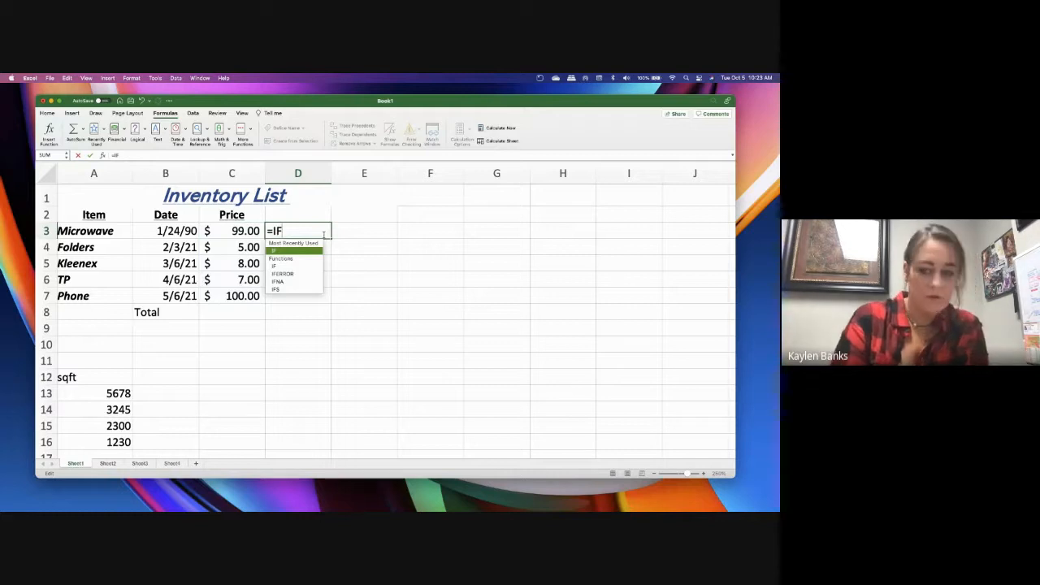
pyautogui.write('(SUM')
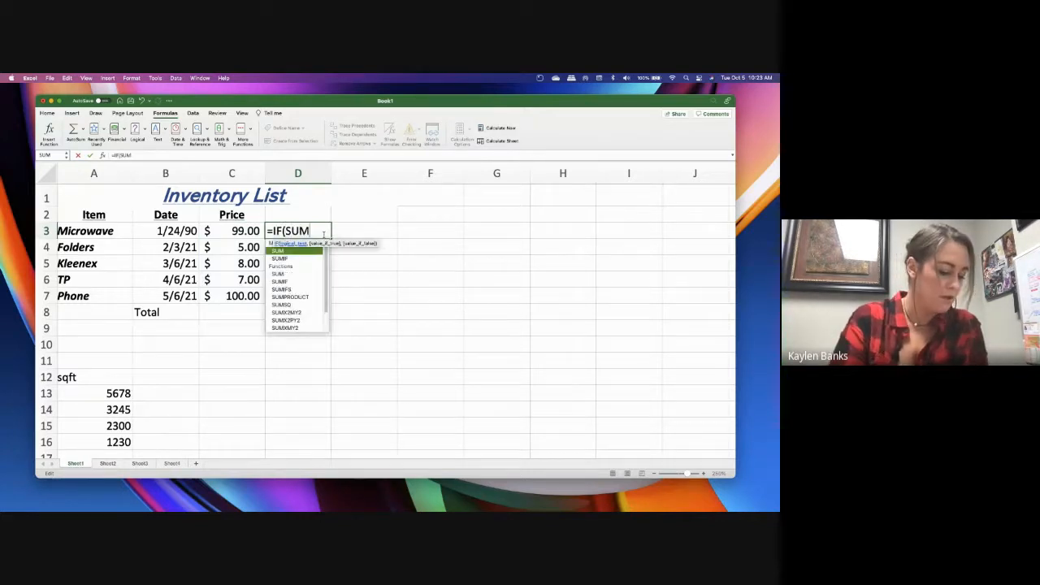
pyautogui.write('IFSA')
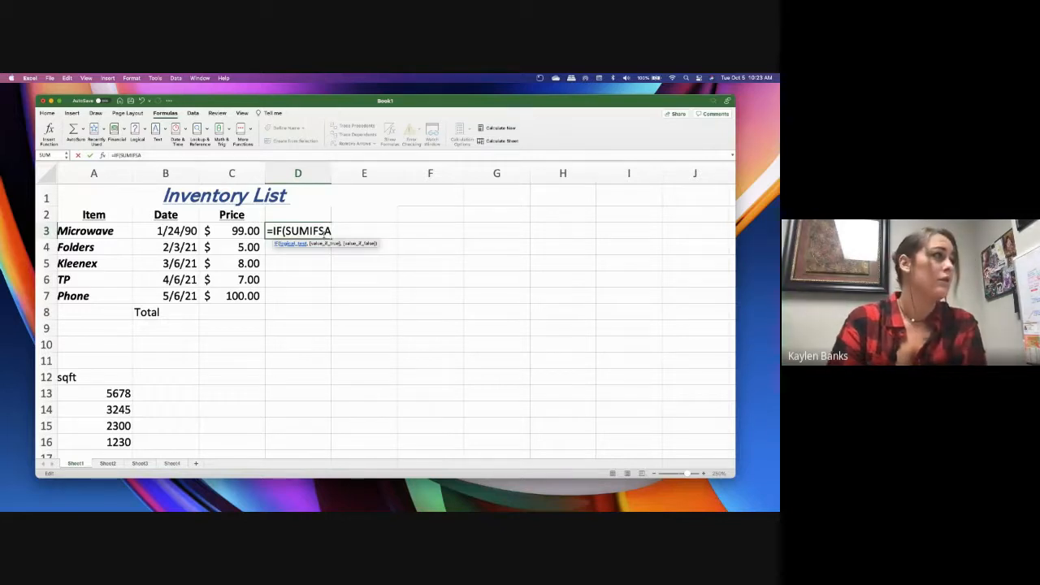
pyautogui.write('(')
pyautogui.moveTo(237, 231); pyautogui.dragTo(246, 298)
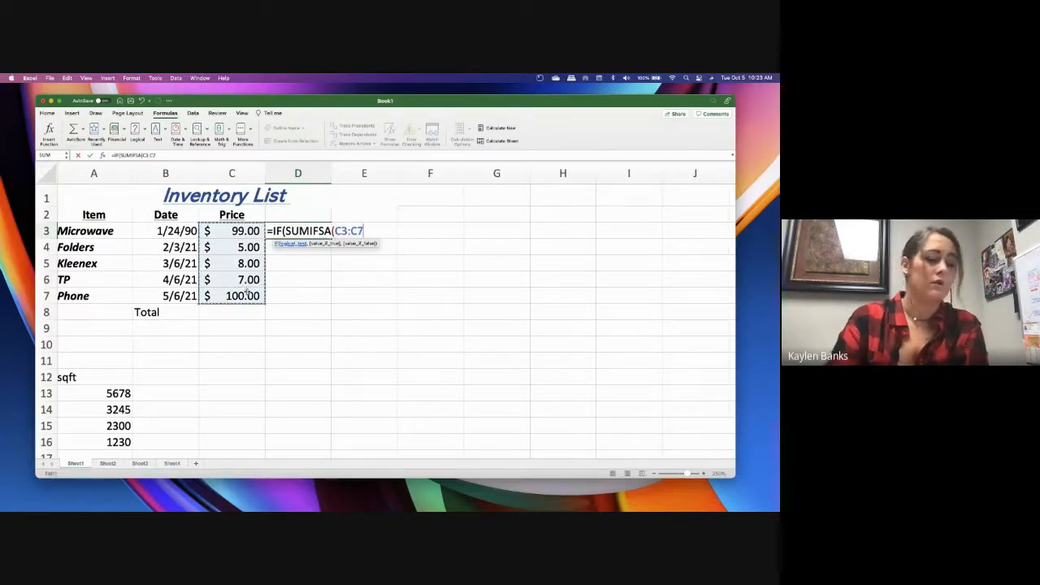
pyautogui.press('Return')
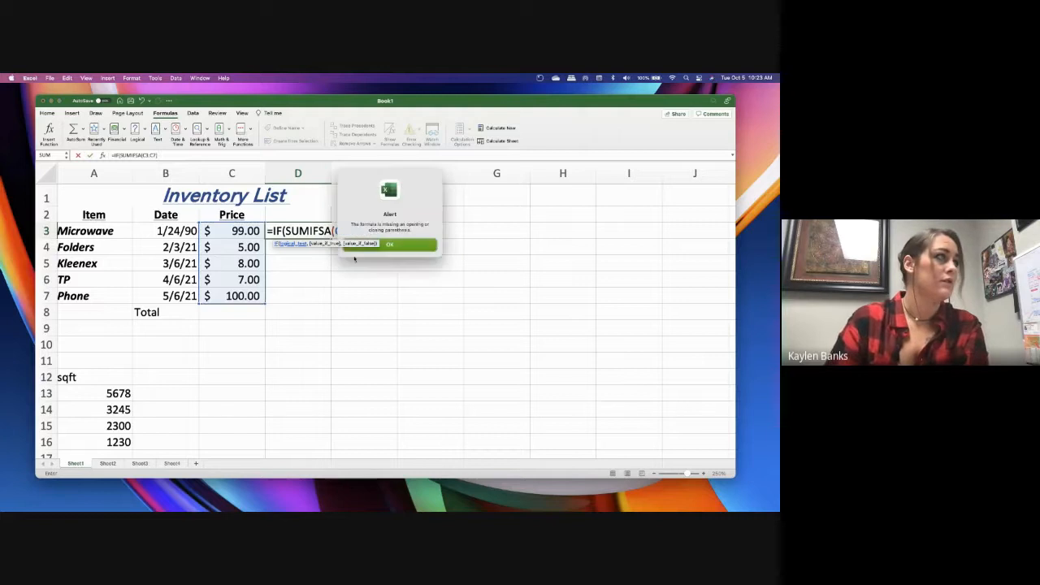
# Add the closing parentheses to the D3 formula, =IF(SUMIFSA(C3:C7)), and try to commit it
pyautogui.click(374, 246)
pyautogui.write('))')
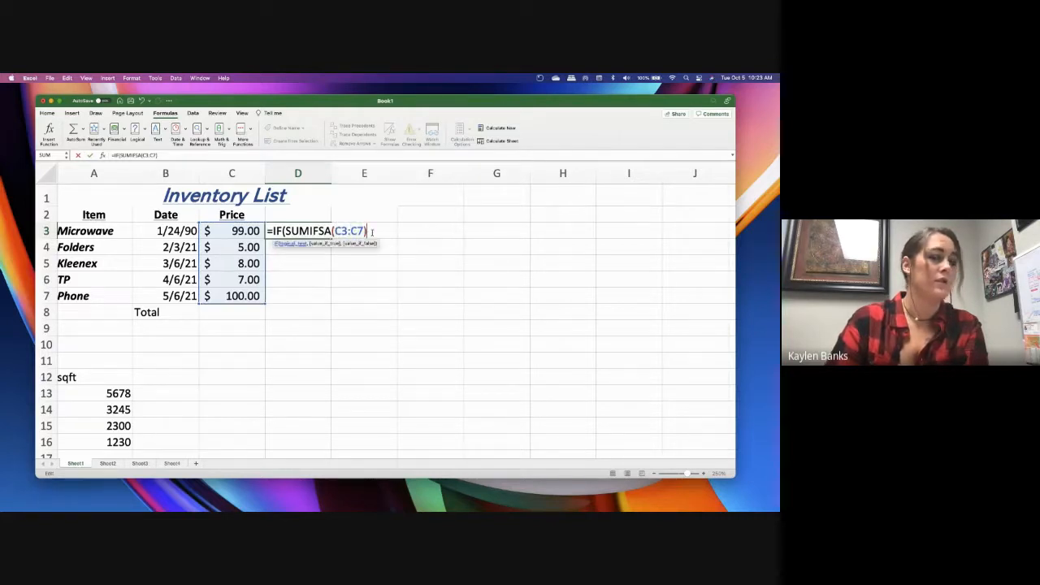
pyautogui.press('Return')
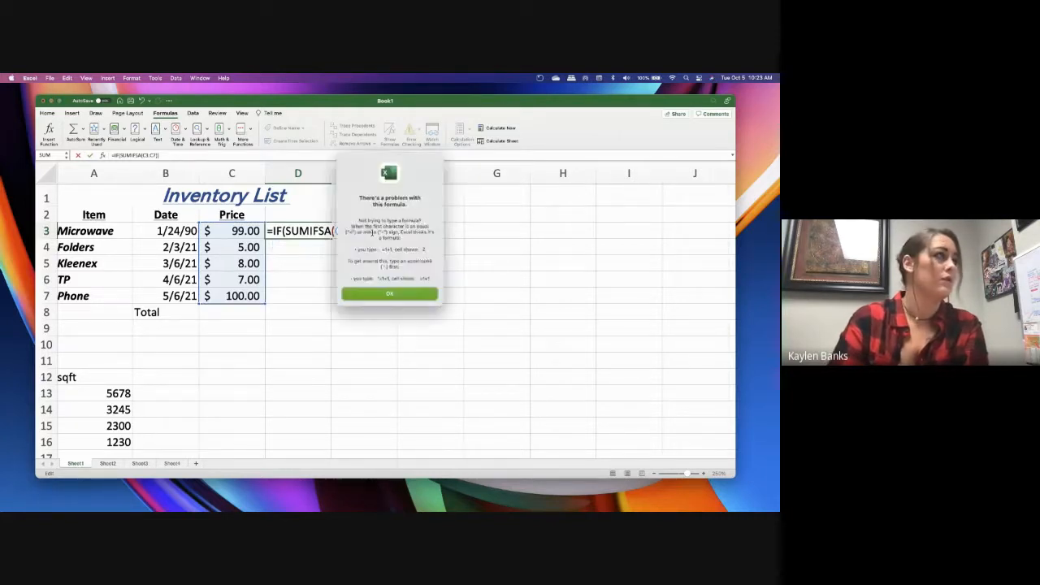
pyautogui.click(406, 294)
pyautogui.press('Return')
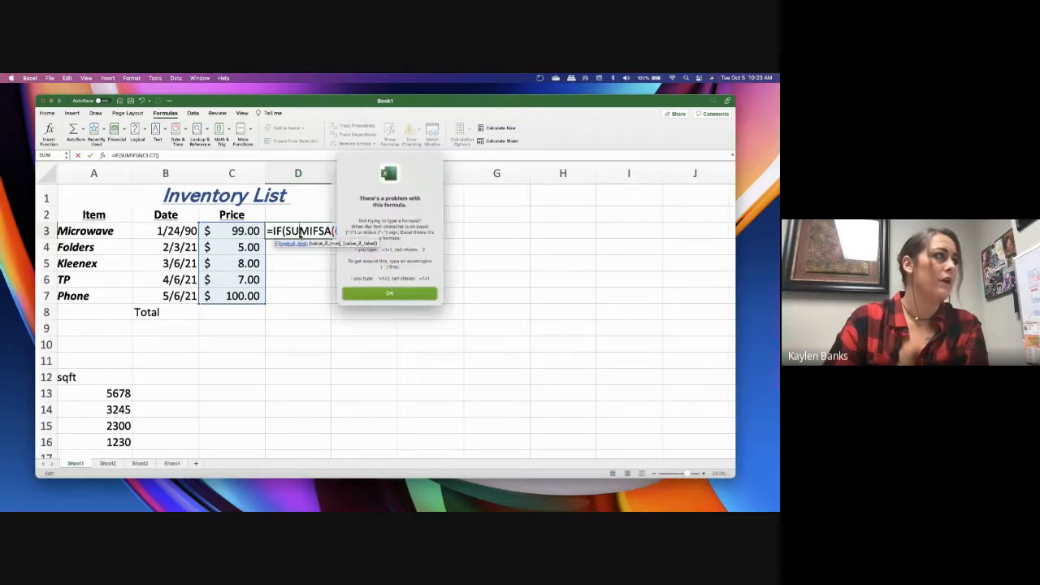
pyautogui.click(416, 297)
pyautogui.press('Return')
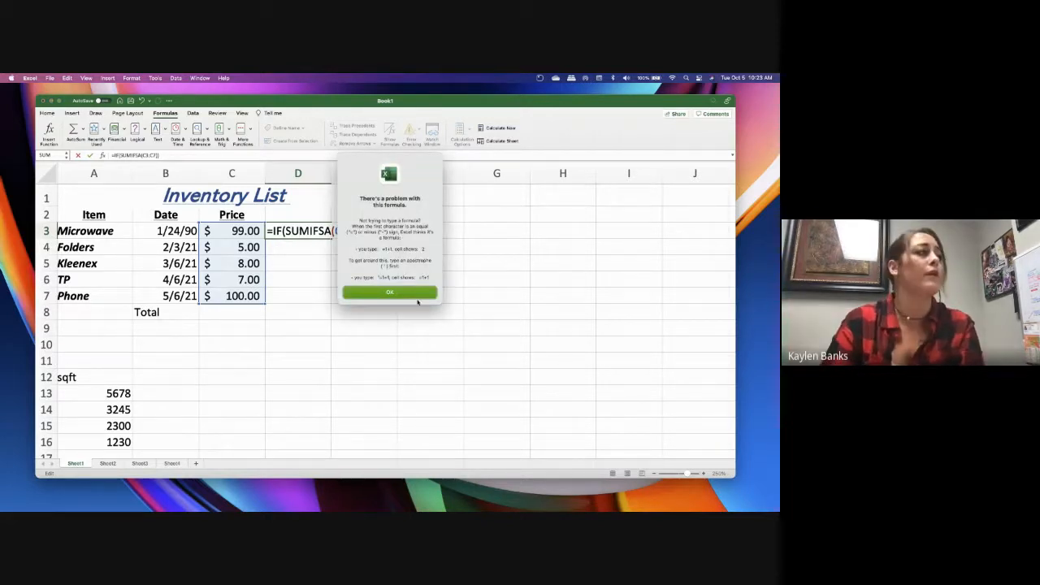
pyautogui.click(417, 297)
# Delete the whole IF formula from cell D3
pyautogui.moveTo(373, 232); pyautogui.dragTo(276, 231)
pyautogui.press('BackSpace')
pyautogui.press('BackSpace')
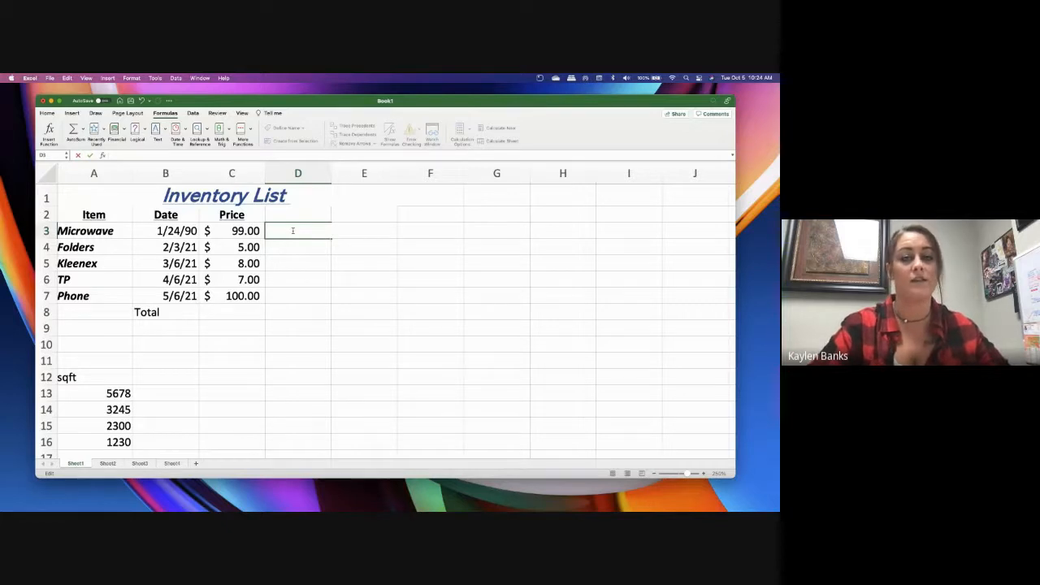
pyautogui.click(224, 143)
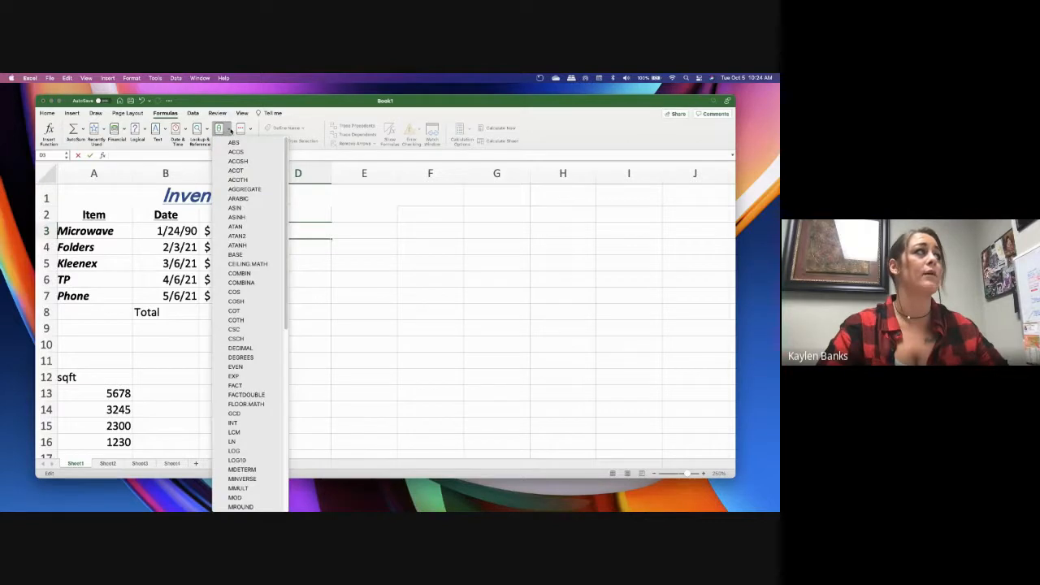
pyautogui.click(231, 132)
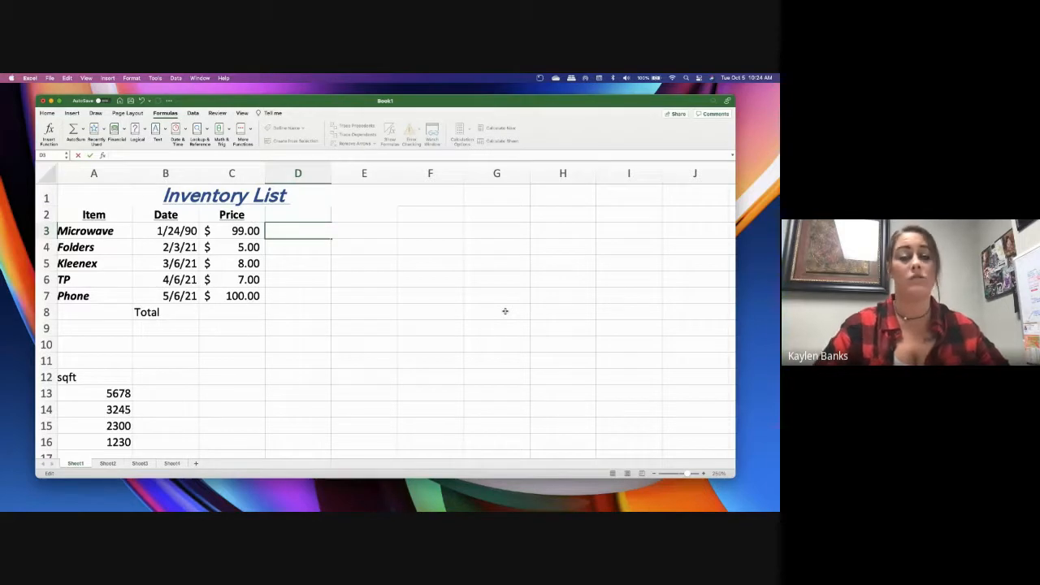
pyautogui.click(257, 329)
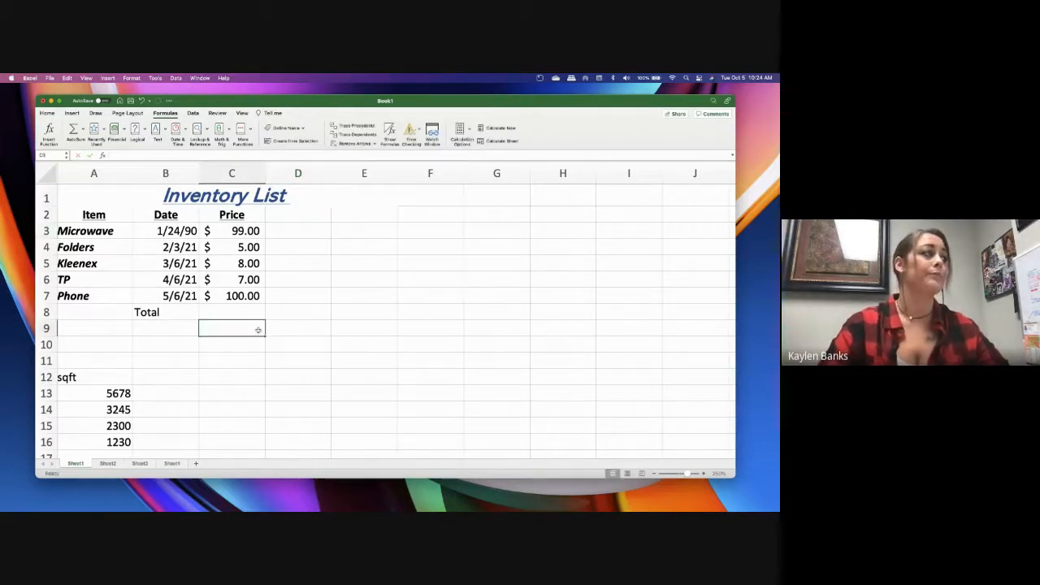
pyautogui.click(259, 312)
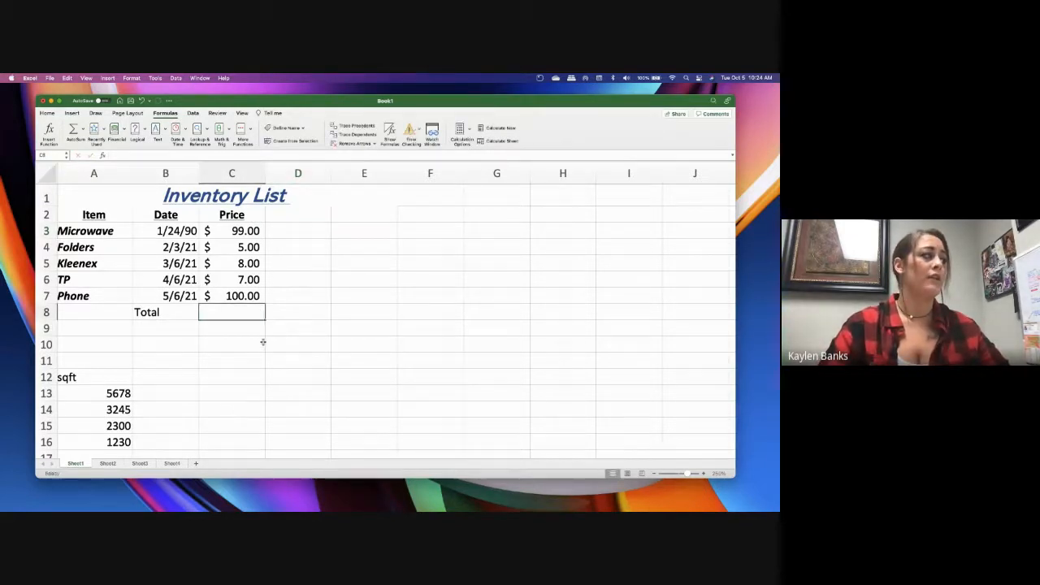
# Enter =avg(A13:A16) in cell A17 below the sqft values and accept its correction to =AVERAGE(A13:A16)
pyautogui.click(112, 394)
pyautogui.scroll(-2, 215, 398)
pyautogui.scroll(-7, 199, 381)
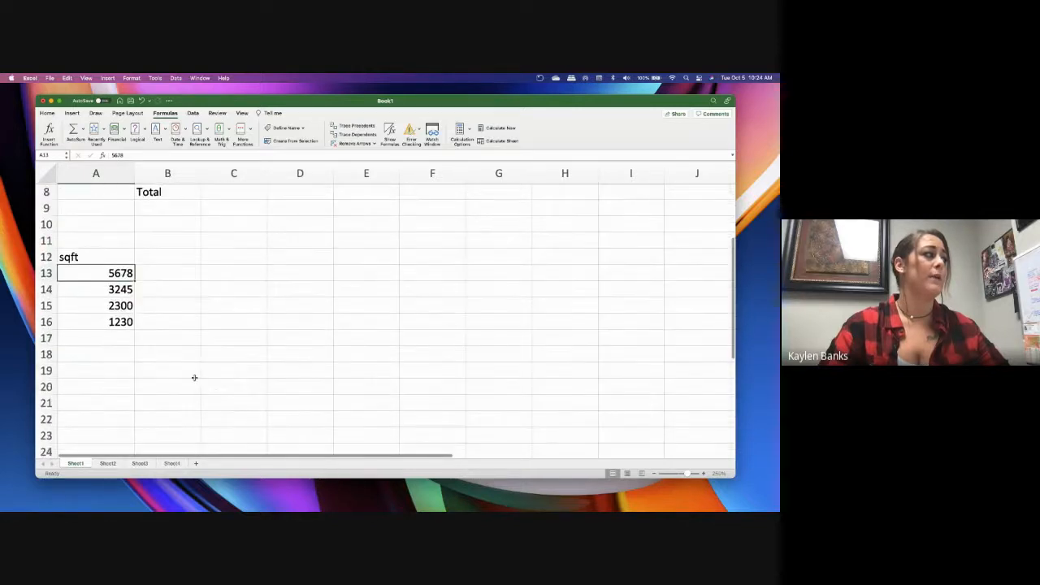
pyautogui.click(100, 315)
pyautogui.write('=avg')
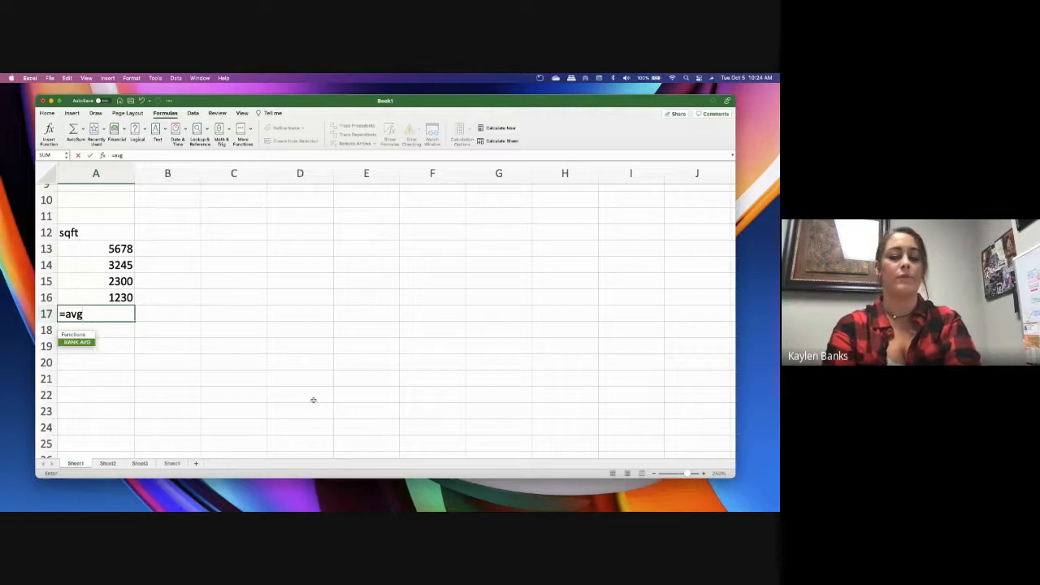
pyautogui.write('(')
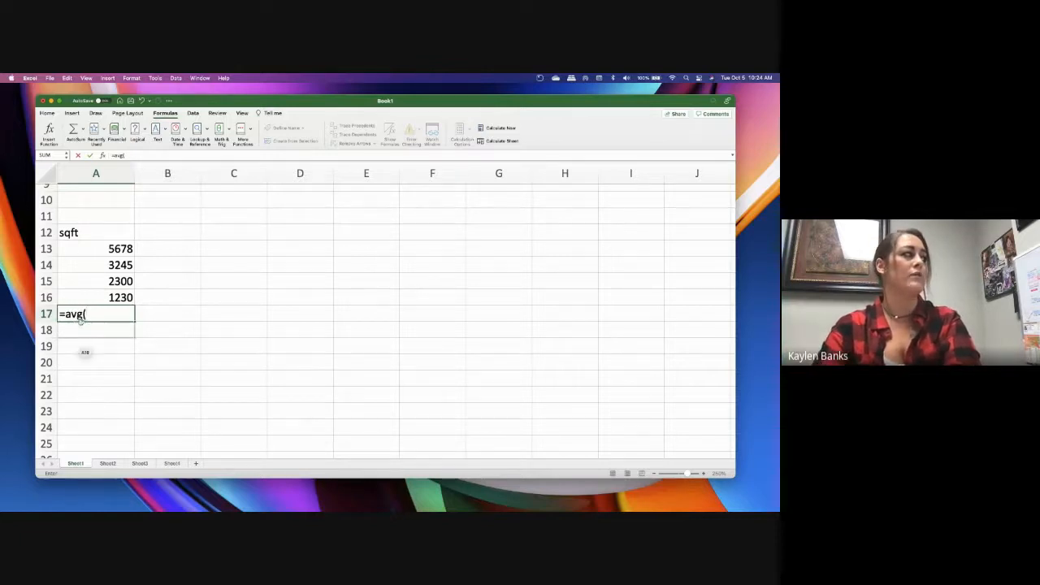
pyautogui.moveTo(120, 248); pyautogui.dragTo(138, 297)
pyautogui.write(')')
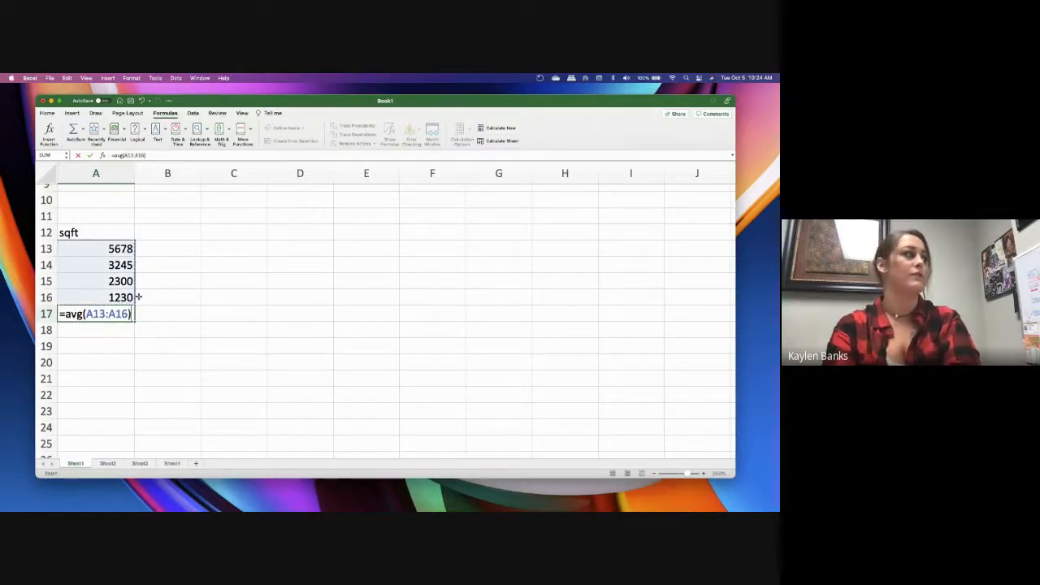
pyautogui.press('Return')
pyautogui.click(414, 258)
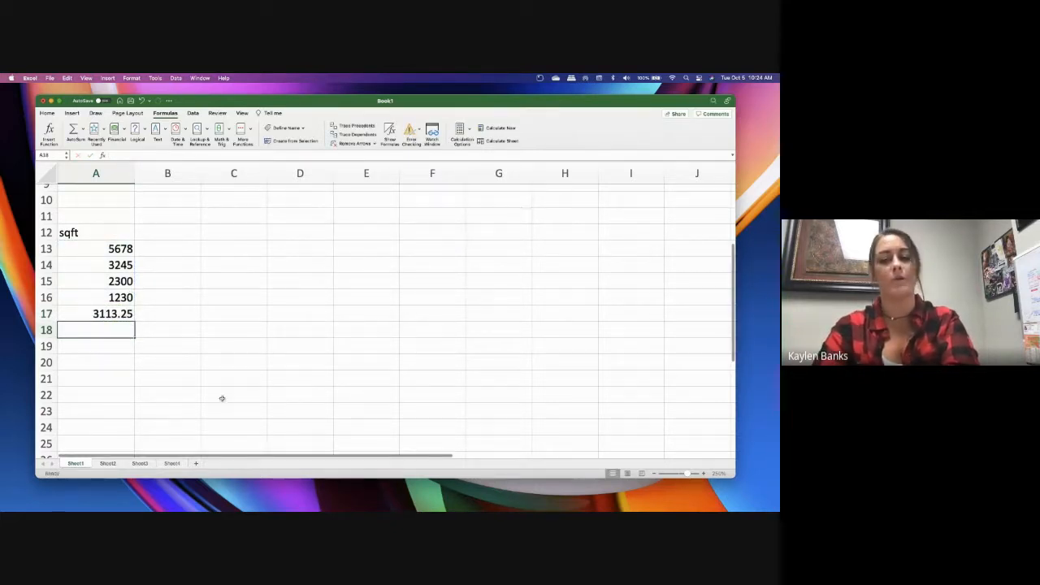
# Delete the average formula from cell A17
pyautogui.click(86, 313)
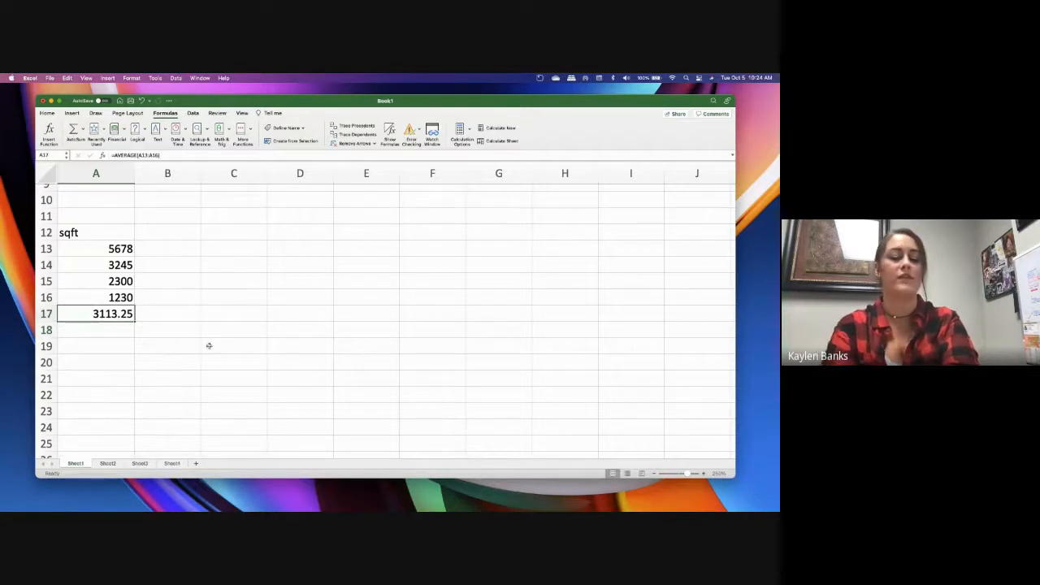
pyautogui.press('Delete')
pyautogui.click(183, 311)
pyautogui.scroll(5, 199, 302)
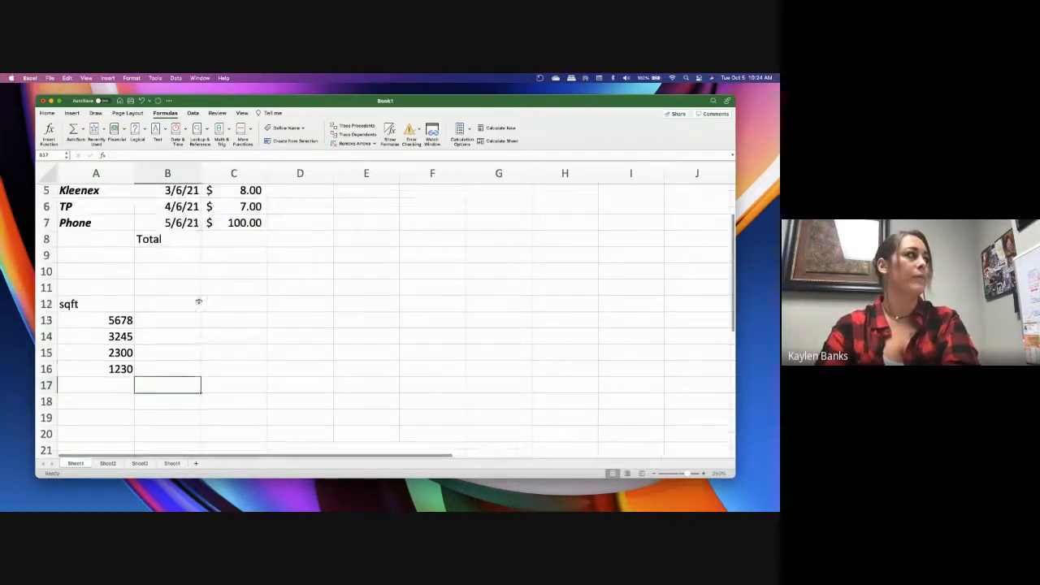
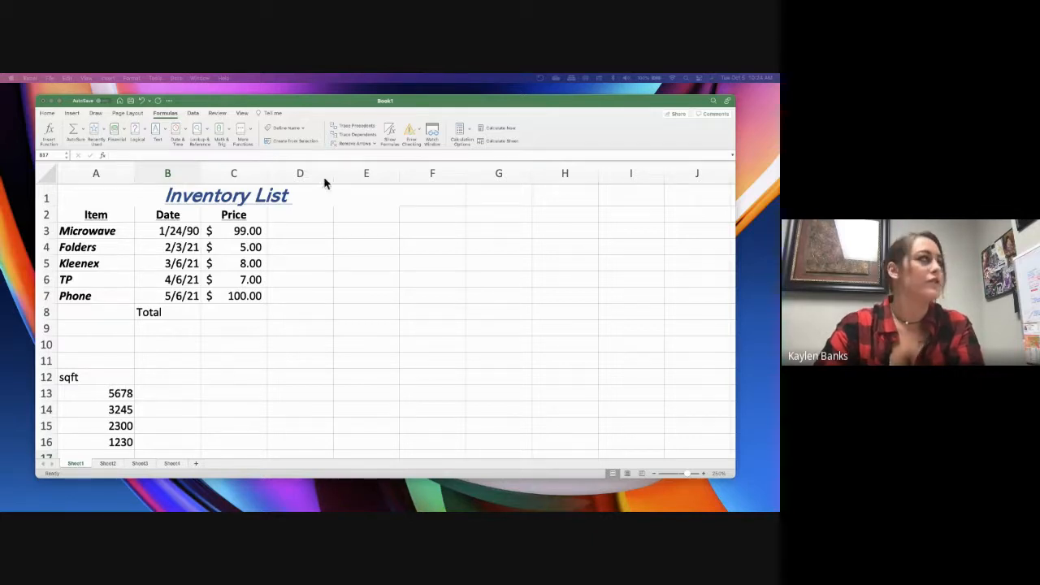
pyautogui.click(299, 240)
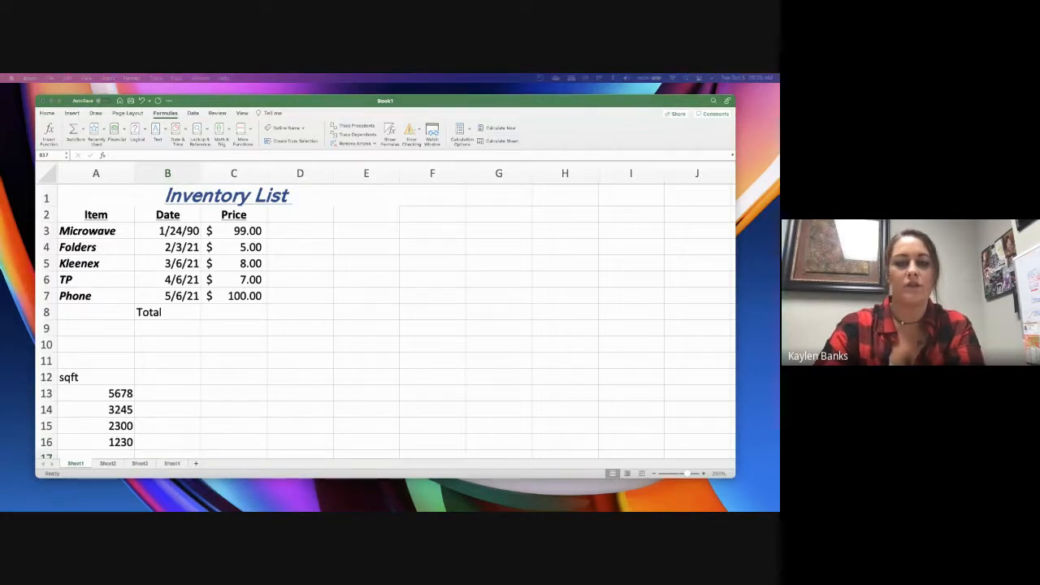
pyautogui.click(310, 283)
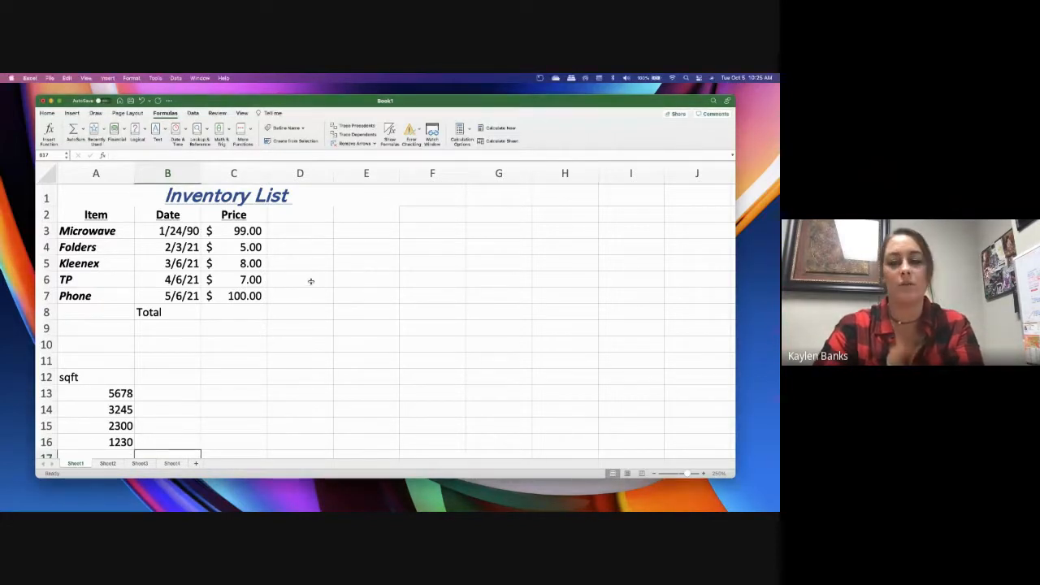
pyautogui.click(304, 262)
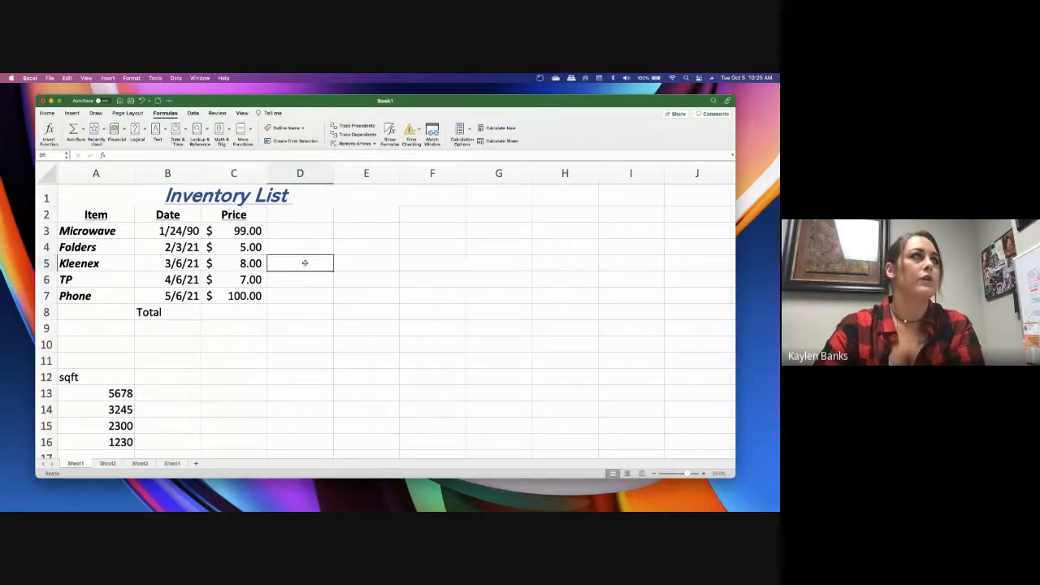
pyautogui.click(47, 112)
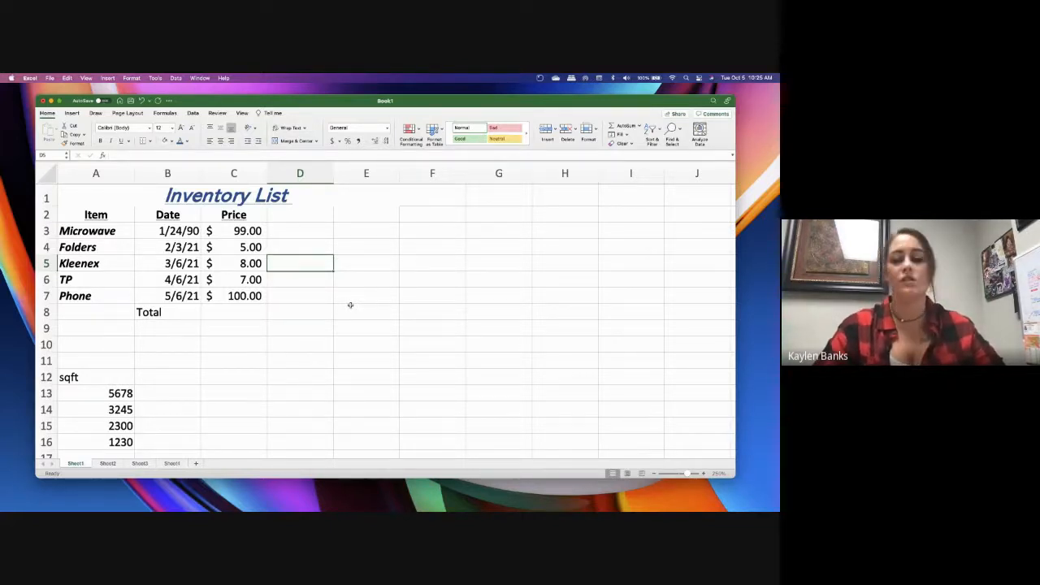
pyautogui.click(176, 358)
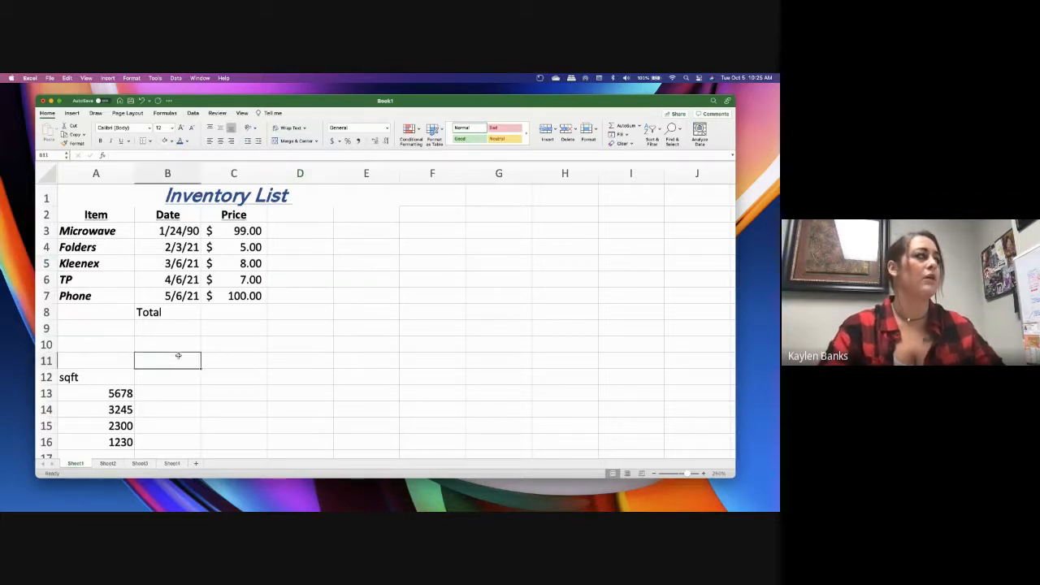
pyautogui.click(177, 347)
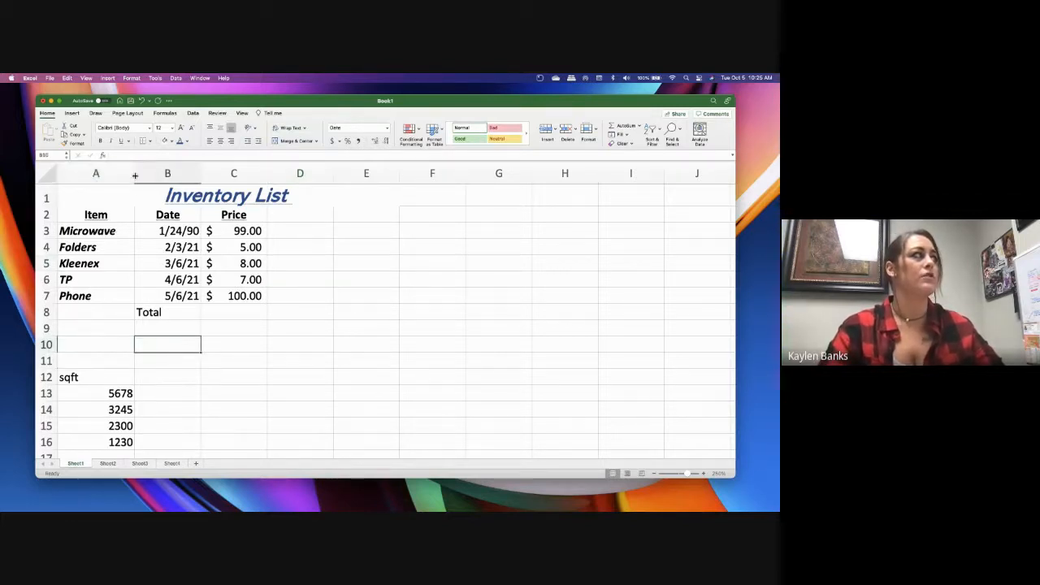
pyautogui.moveTo(134, 174)
pyautogui.mouseDown()
pyautogui.moveTo(154, 176)
pyautogui.moveTo(131, 177)
pyautogui.mouseUp()
pyautogui.moveTo(136, 176); pyautogui.dragTo(135, 176)
pyautogui.click(229, 298)
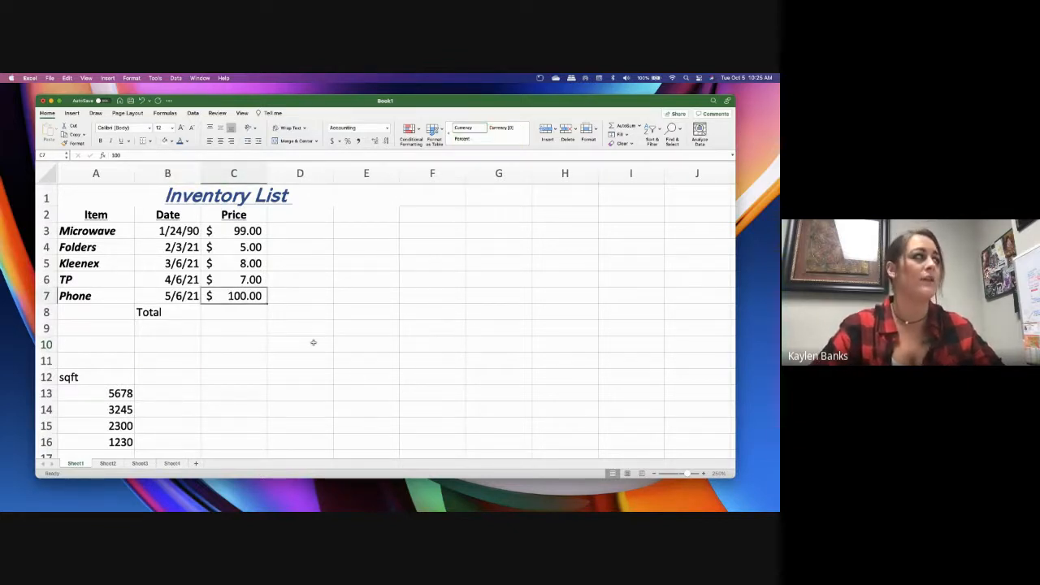
# Delete the "Total" label from cell B8 below the dates
pyautogui.click(182, 316)
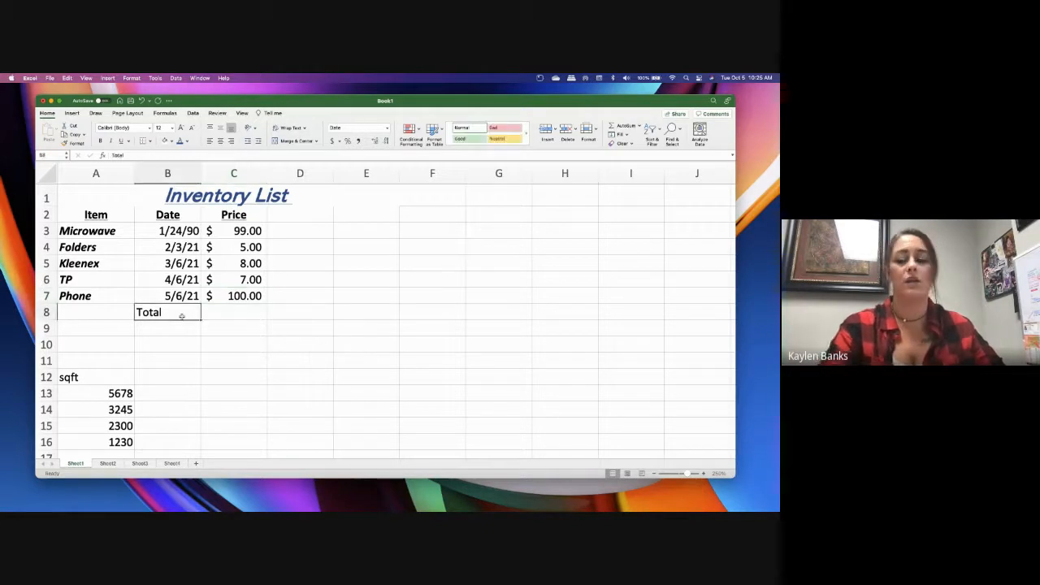
pyautogui.press('Delete')
pyautogui.click(184, 374)
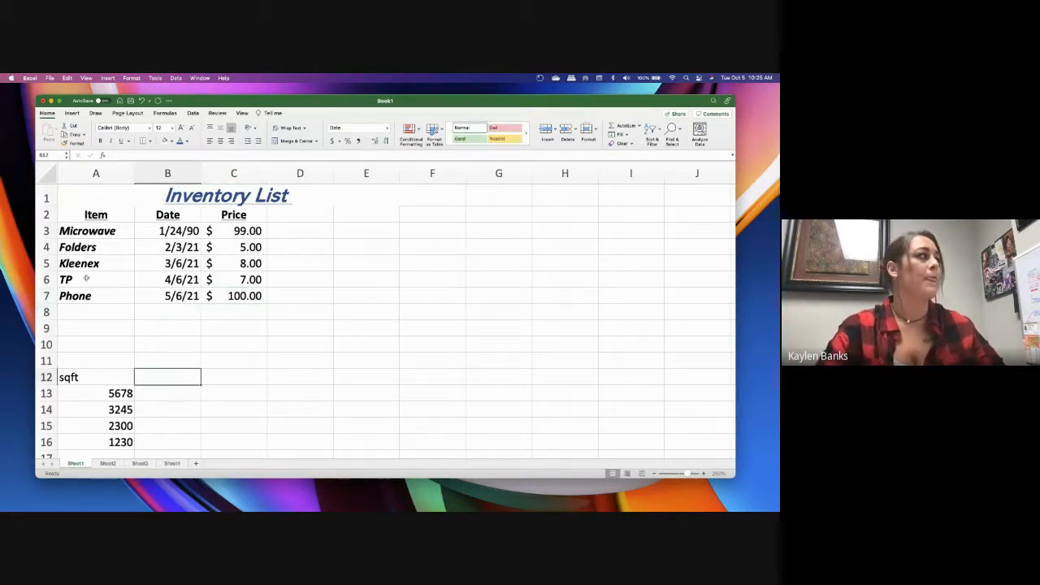
pyautogui.click(173, 231)
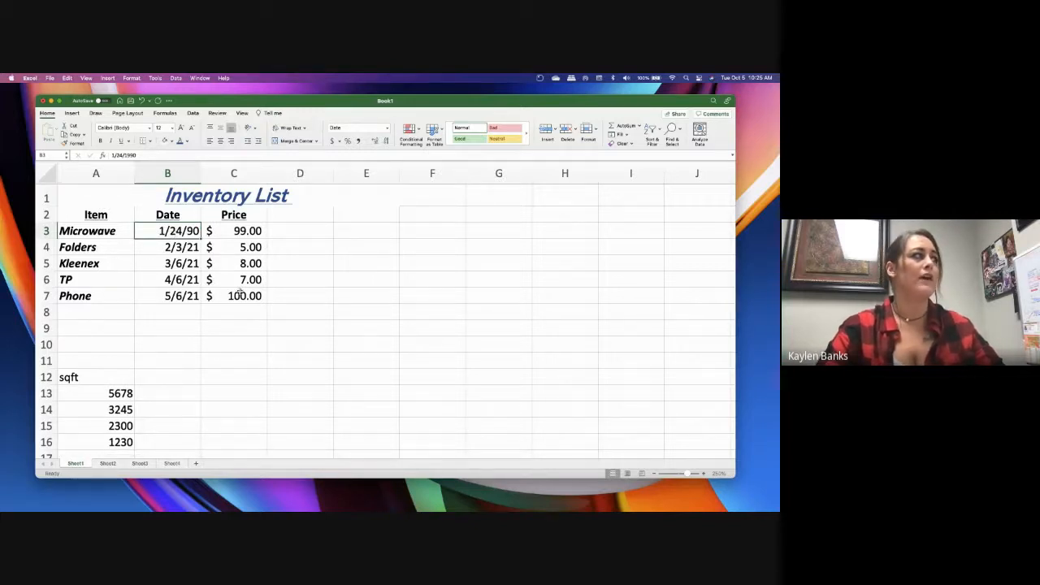
pyautogui.click(185, 248)
pyautogui.click(180, 232)
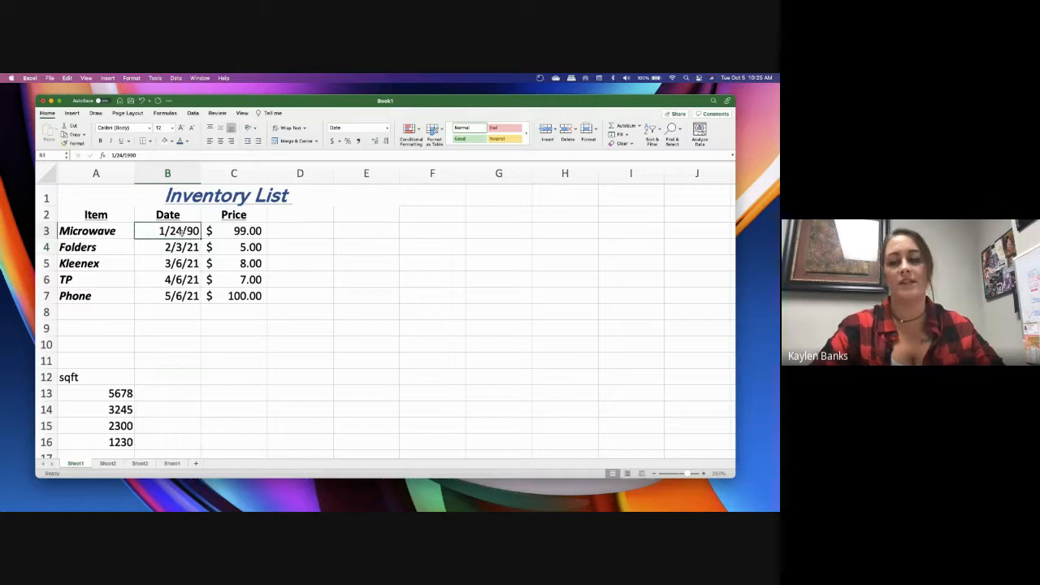
pyautogui.write('2')
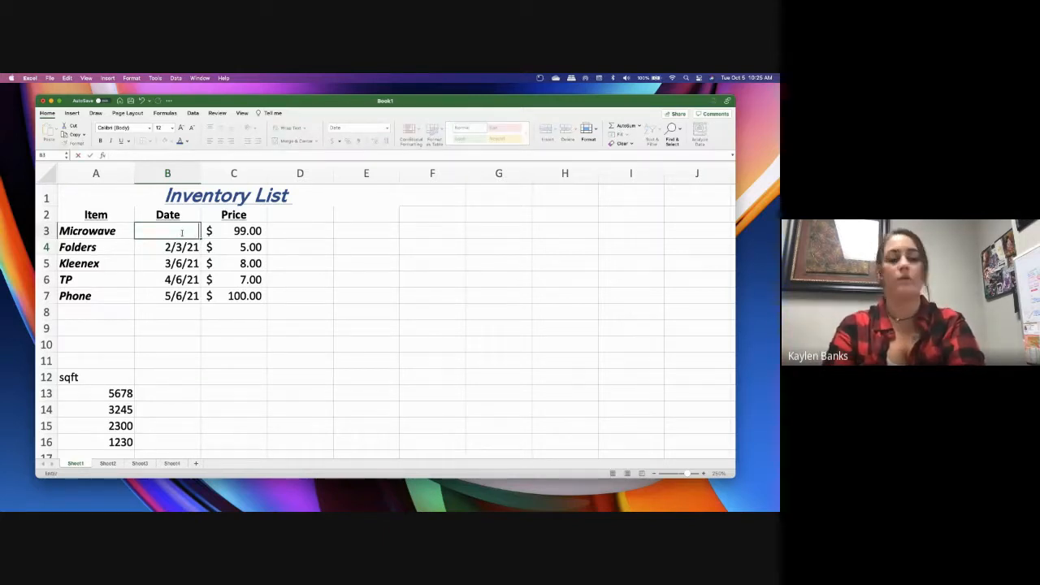
pyautogui.press('super+z')
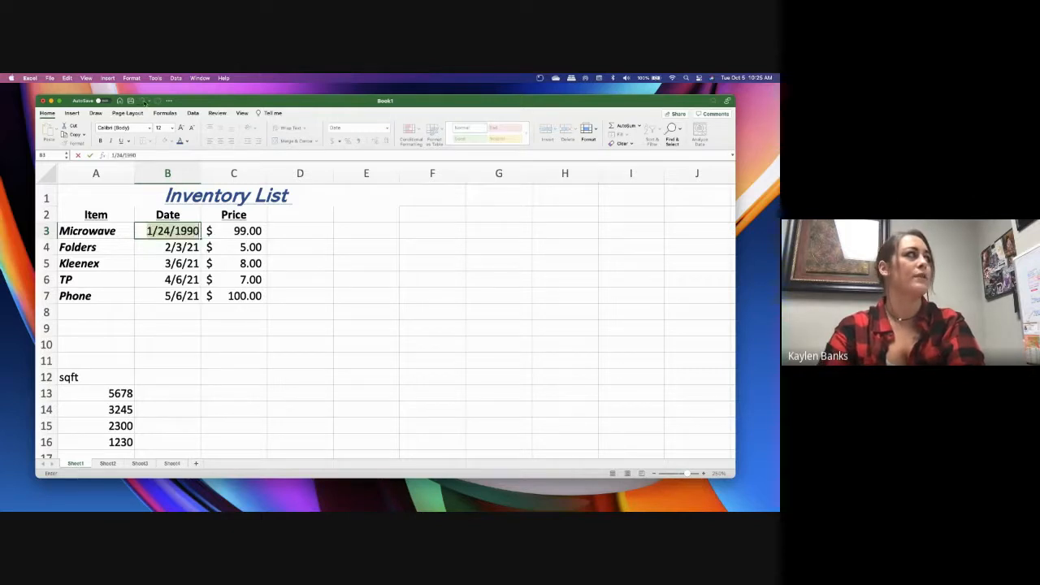
pyautogui.press('Return')
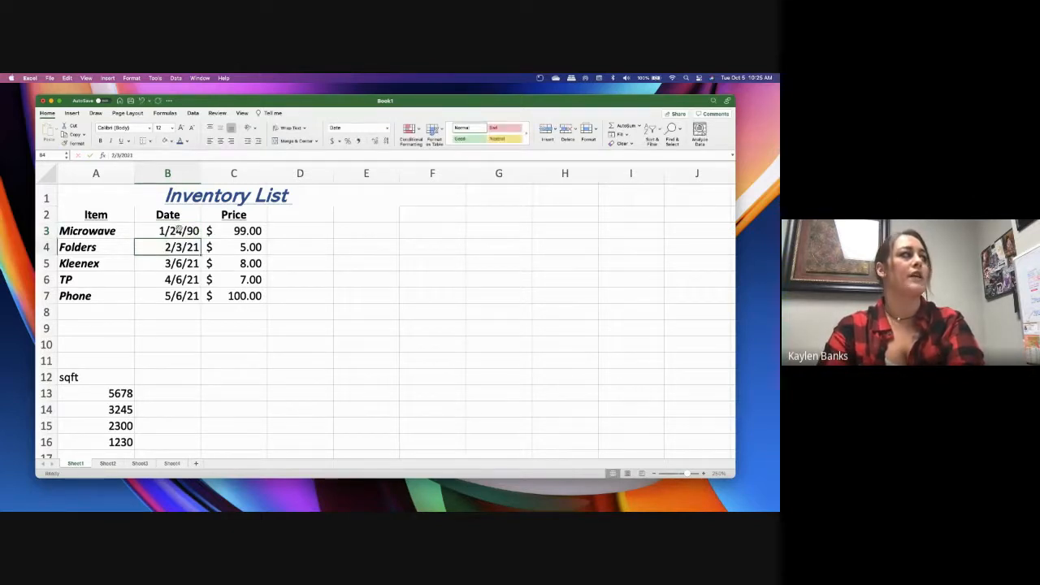
pyautogui.click(179, 231)
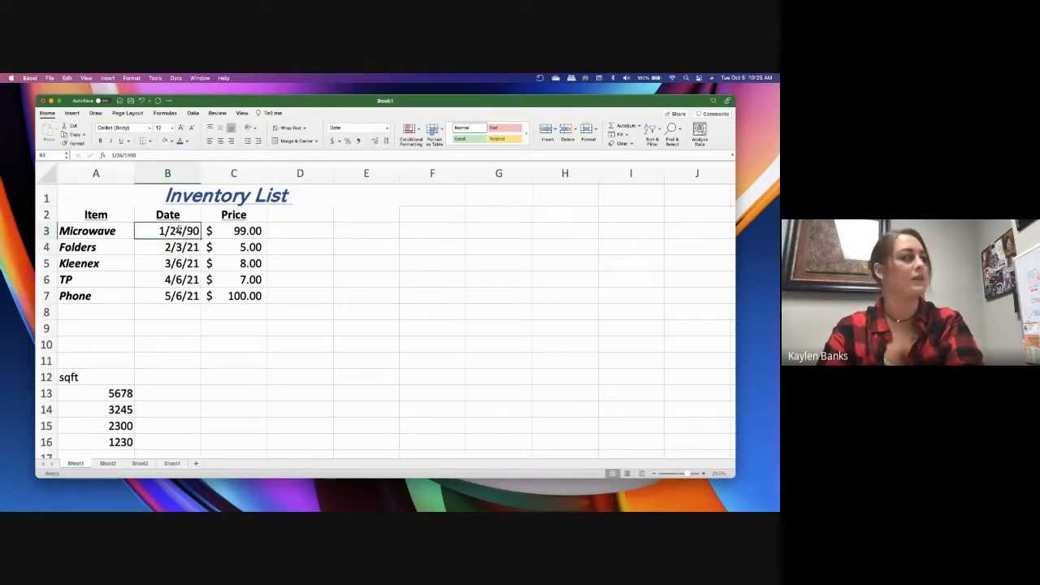
pyautogui.doubleClick(179, 230)
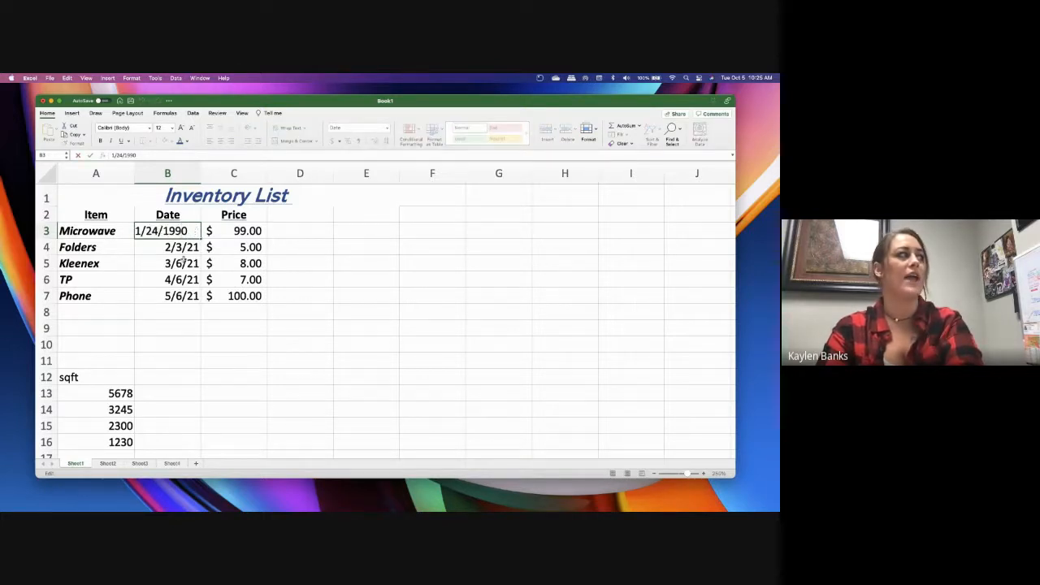
pyautogui.press('Return')
# Change the year of the Microwave date in cell B3 so that it reads 1/24/2021
pyautogui.click(180, 231)
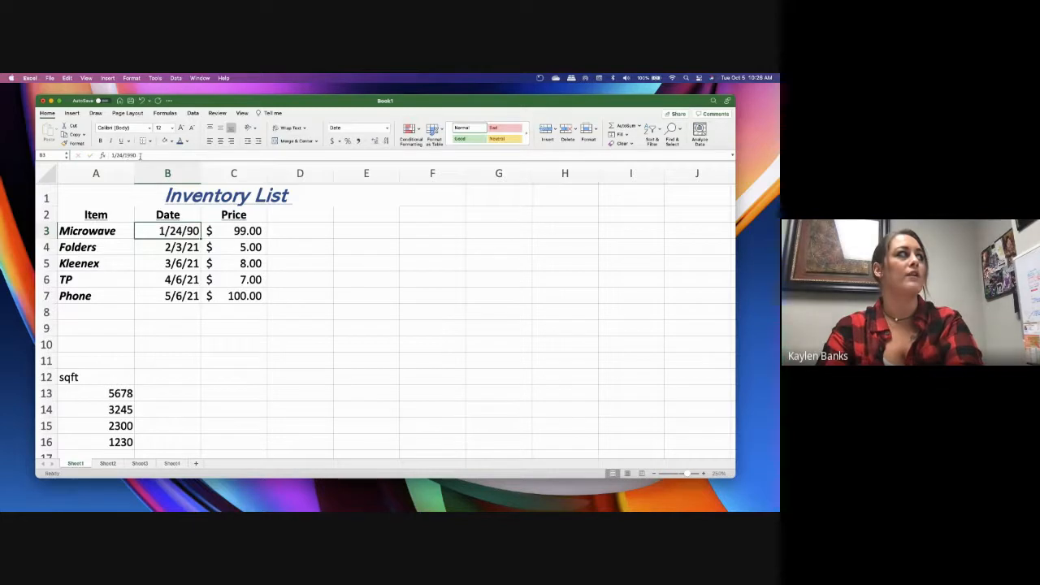
pyautogui.click(139, 155)
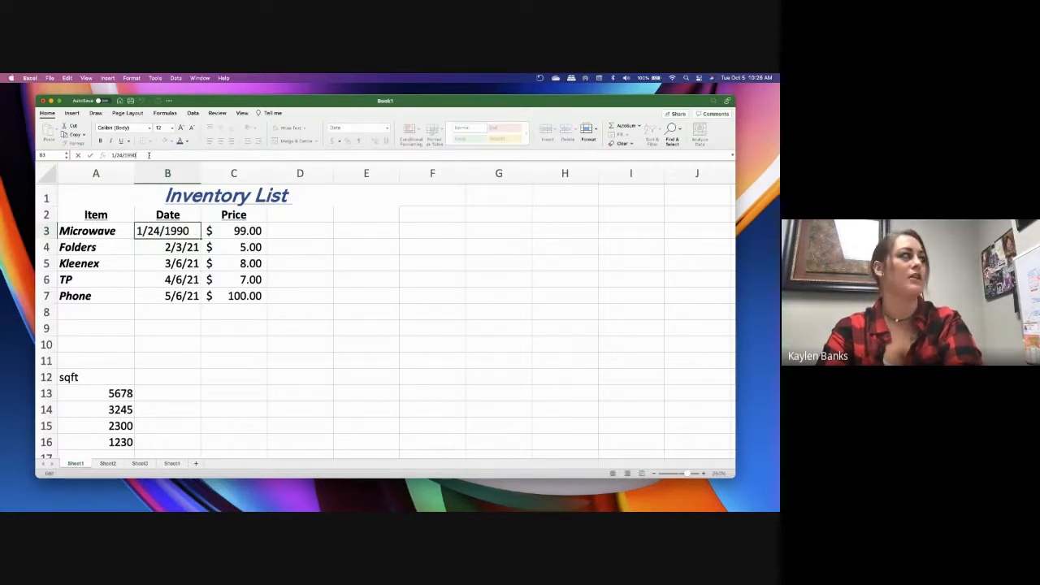
pyautogui.press('BackSpace')
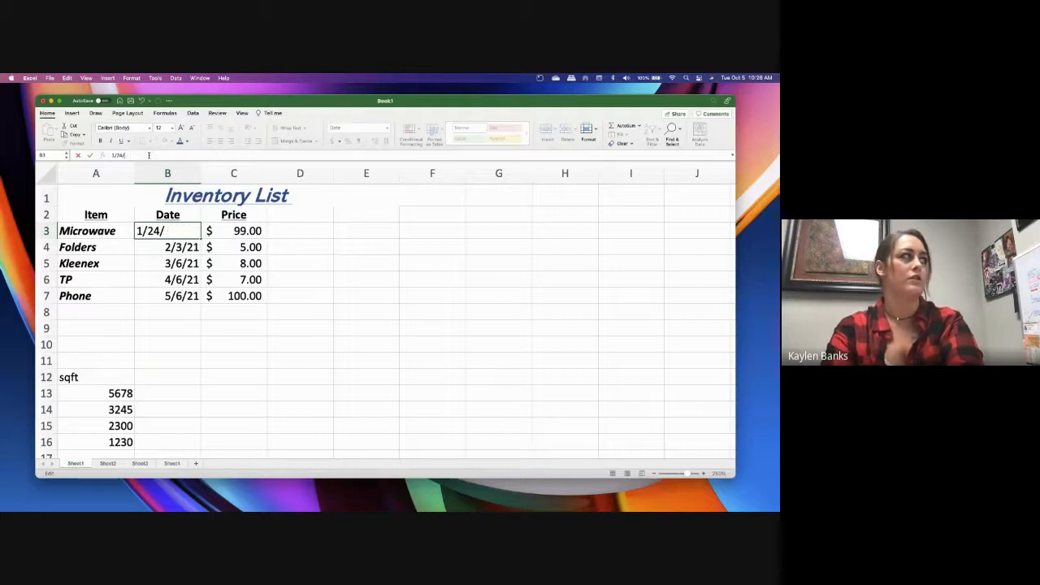
pyautogui.write('2021')
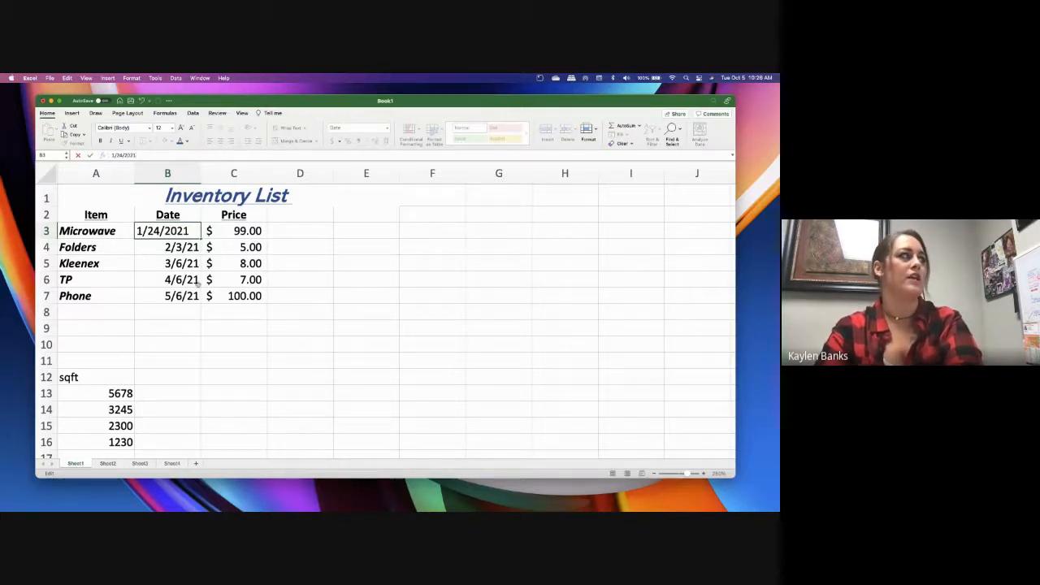
pyautogui.click(178, 263)
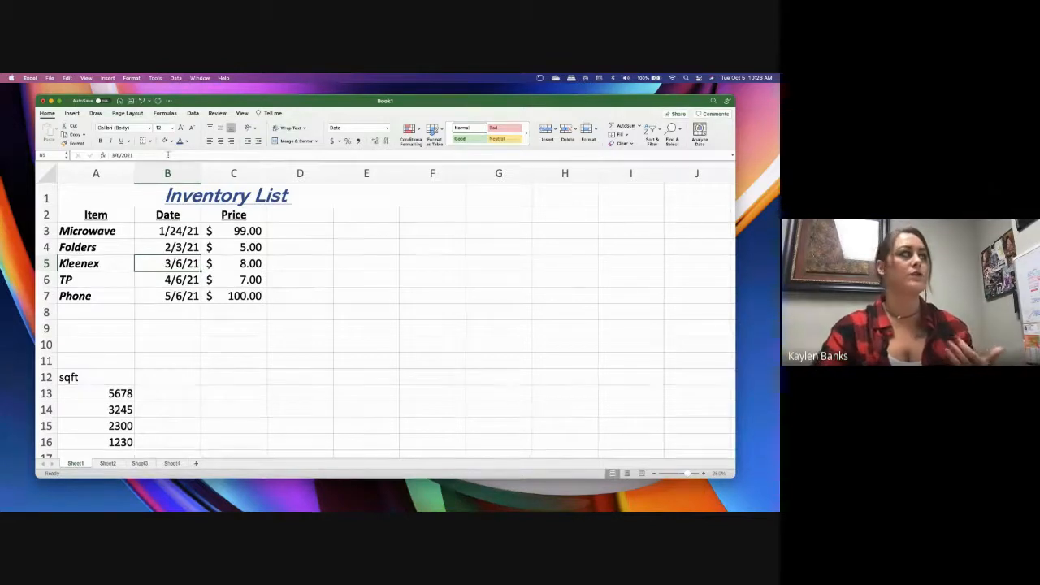
pyautogui.click(229, 342)
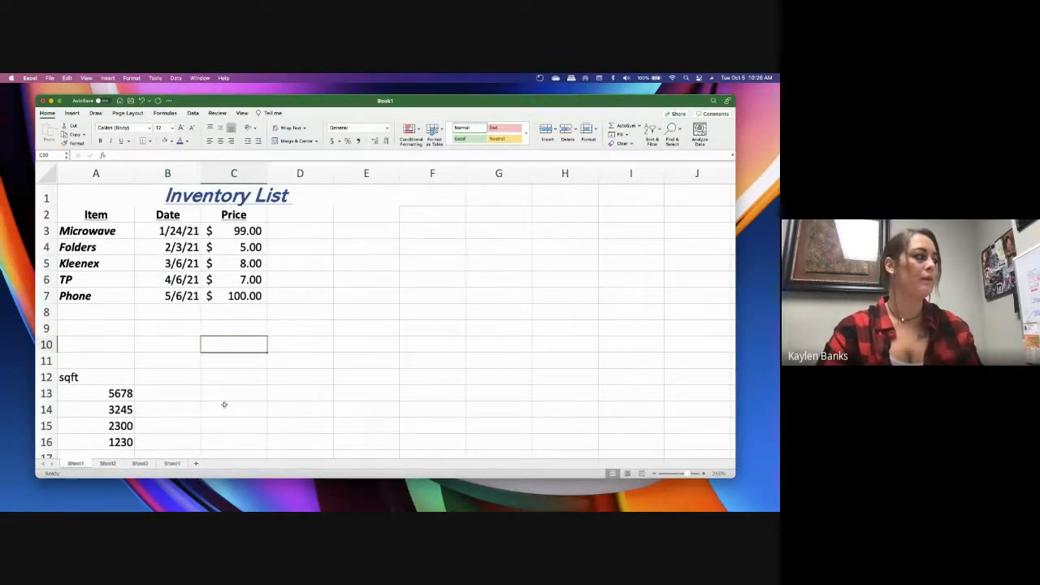
pyautogui.scroll(-2, 225, 402)
pyautogui.scroll(2, 225, 403)
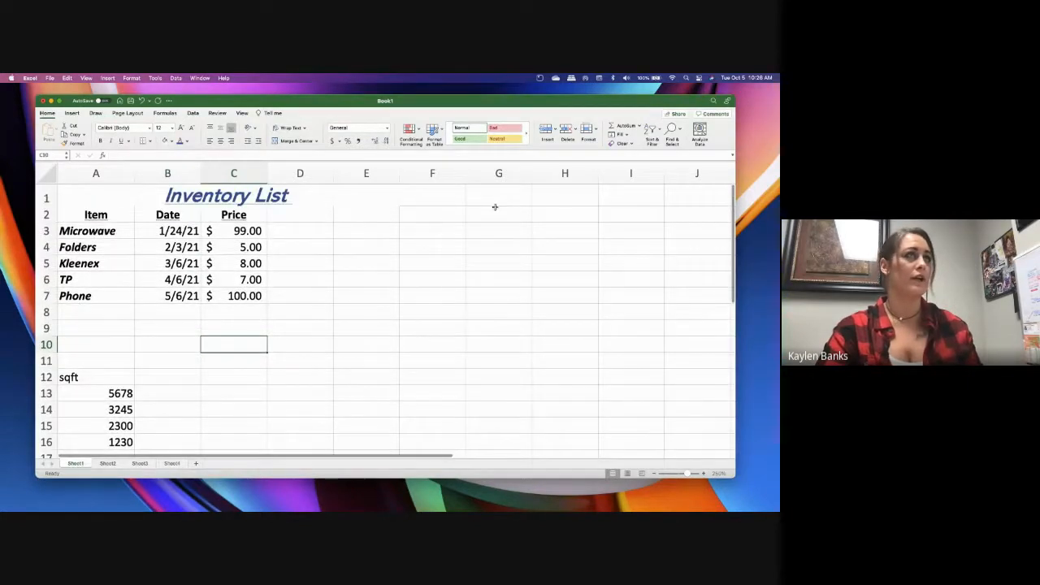
# Create a table from the empty range D6:H14 without marking it as having headers
pyautogui.click(73, 113)
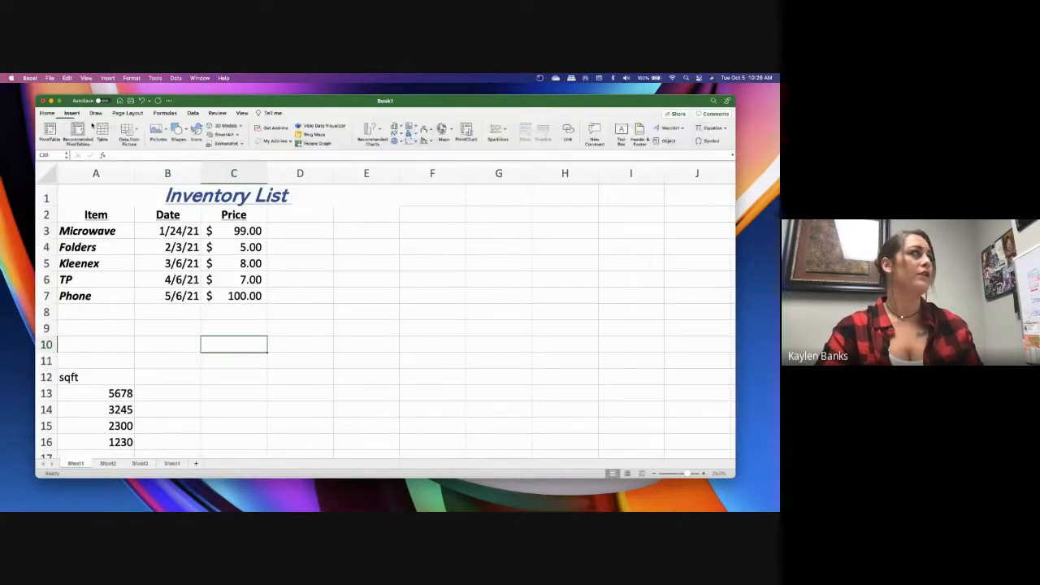
pyautogui.click(366, 263)
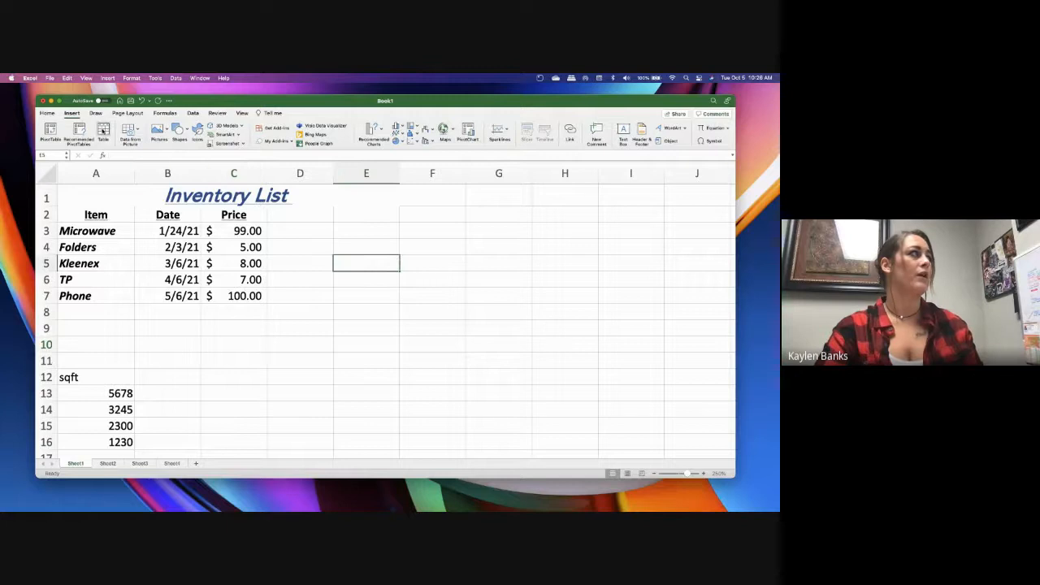
pyautogui.moveTo(368, 260); pyautogui.dragTo(565, 377)
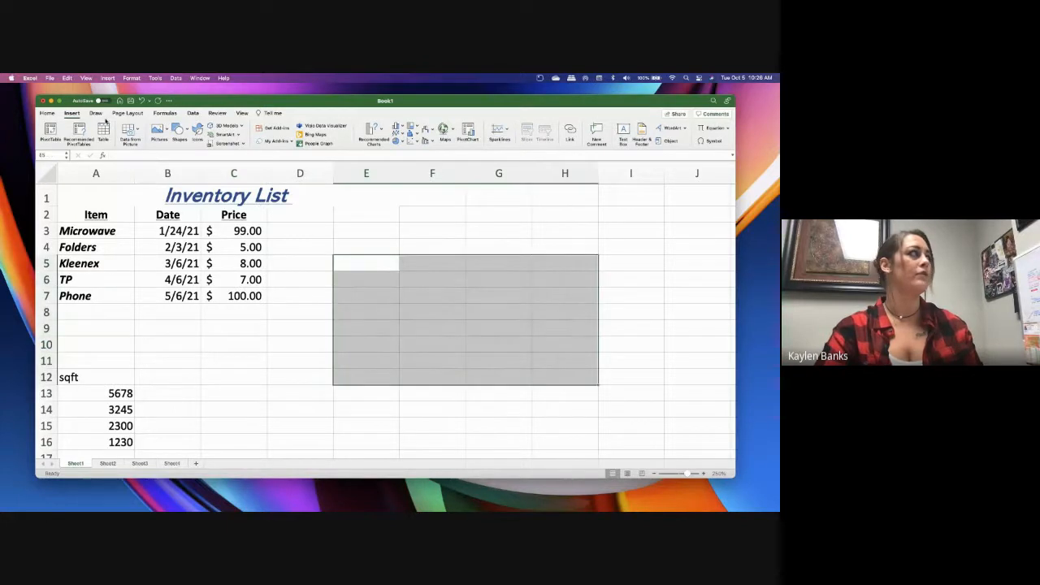
pyautogui.hotkey('ctrl', 't')
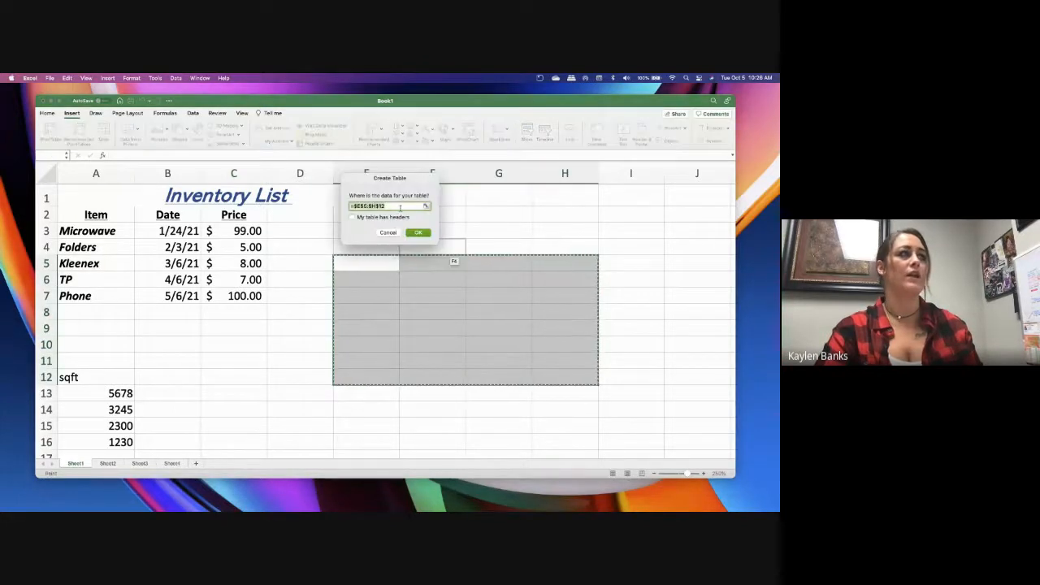
pyautogui.click(424, 206)
pyautogui.click(433, 176)
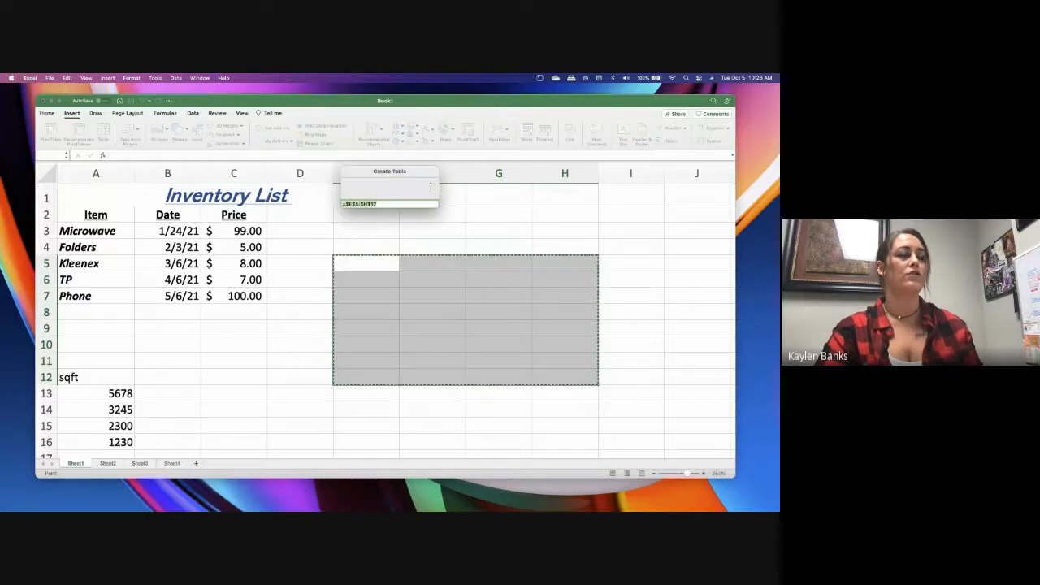
pyautogui.moveTo(276, 276); pyautogui.dragTo(569, 410)
pyautogui.click(424, 233)
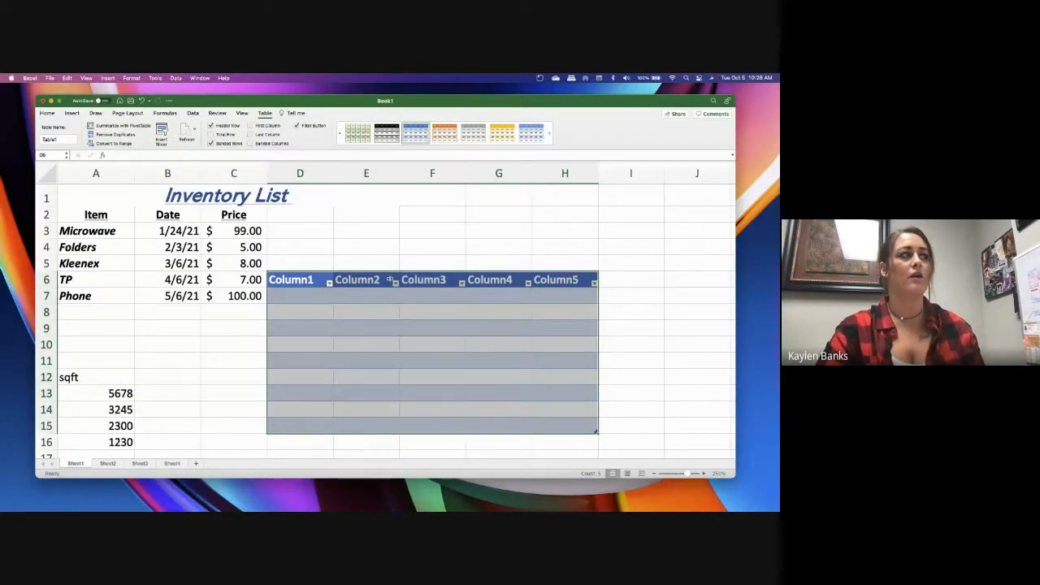
# Apply the orange table style to the new table, and switch it to the light blue style
pyautogui.click(505, 280)
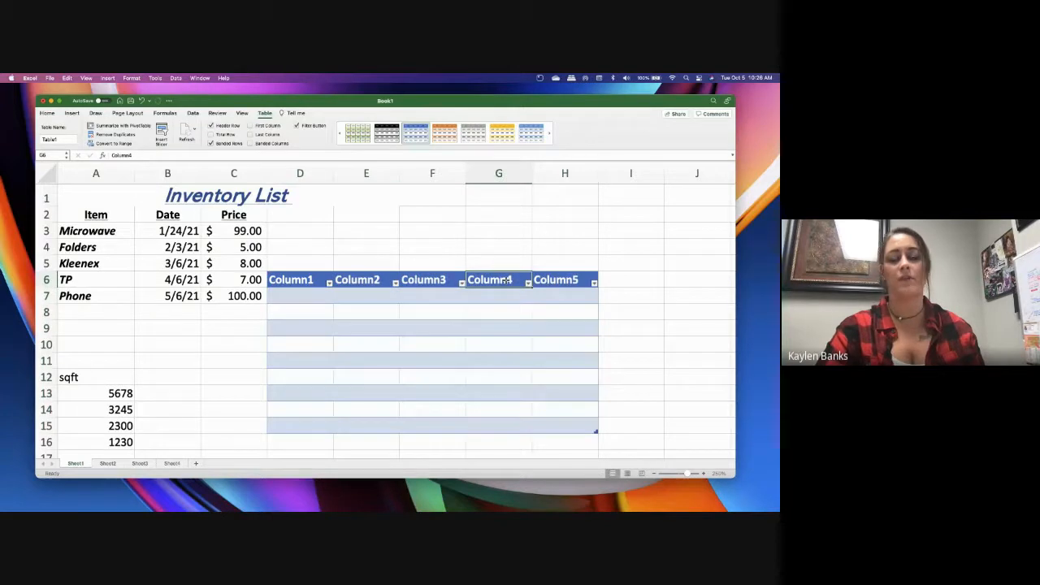
pyautogui.click(455, 135)
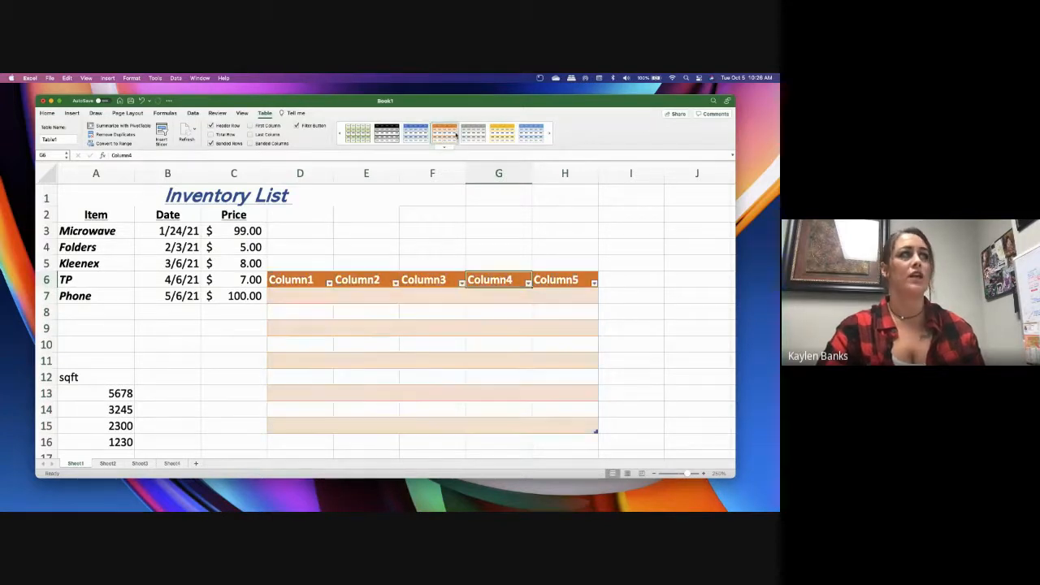
pyautogui.click(530, 132)
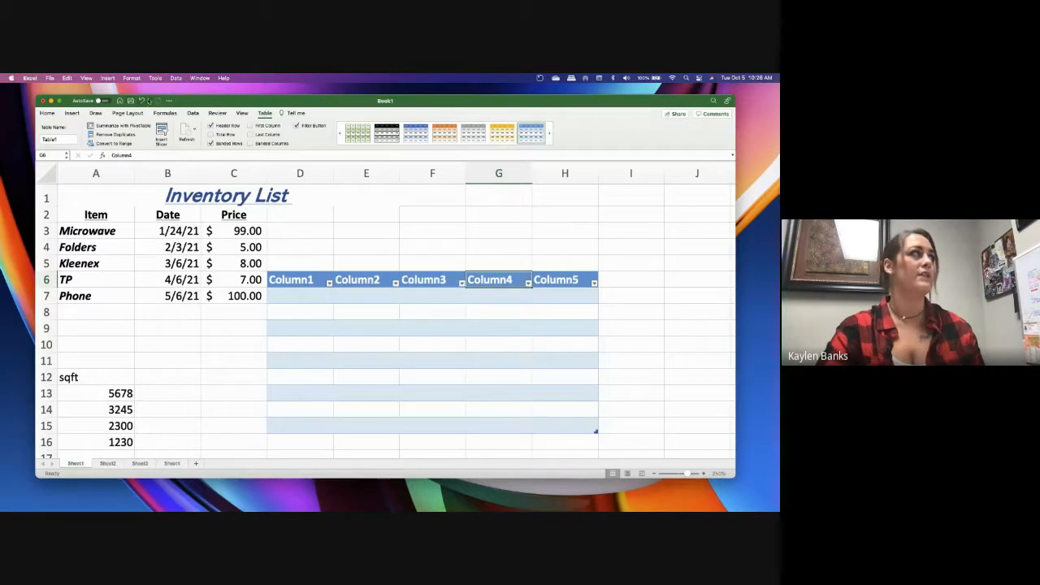
# Undo the table style changes and the creation of the blank table
pyautogui.click(142, 100)
pyautogui.click(142, 100)
pyautogui.click(142, 101)
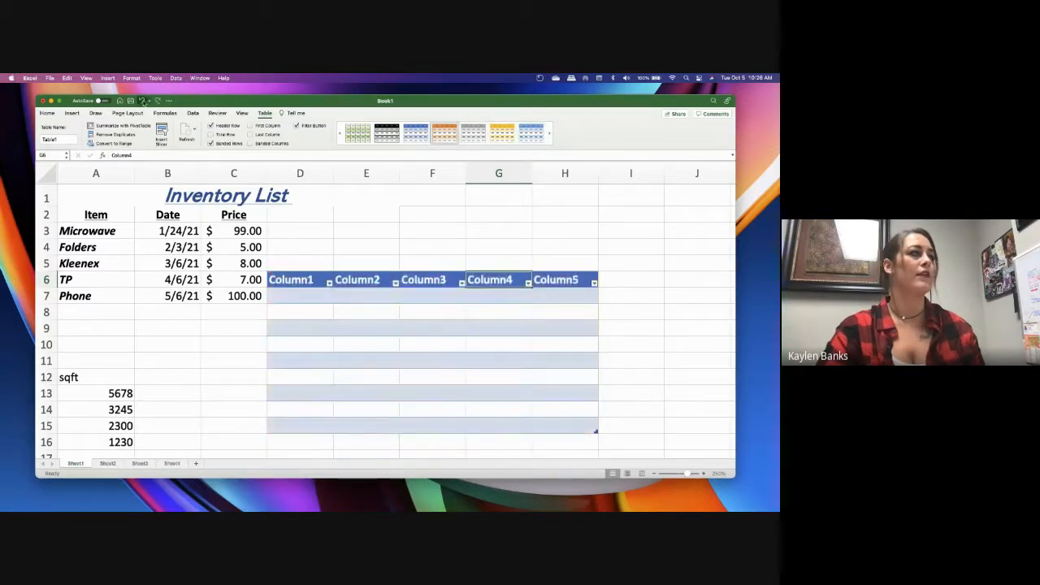
pyautogui.click(142, 101)
pyautogui.click(142, 100)
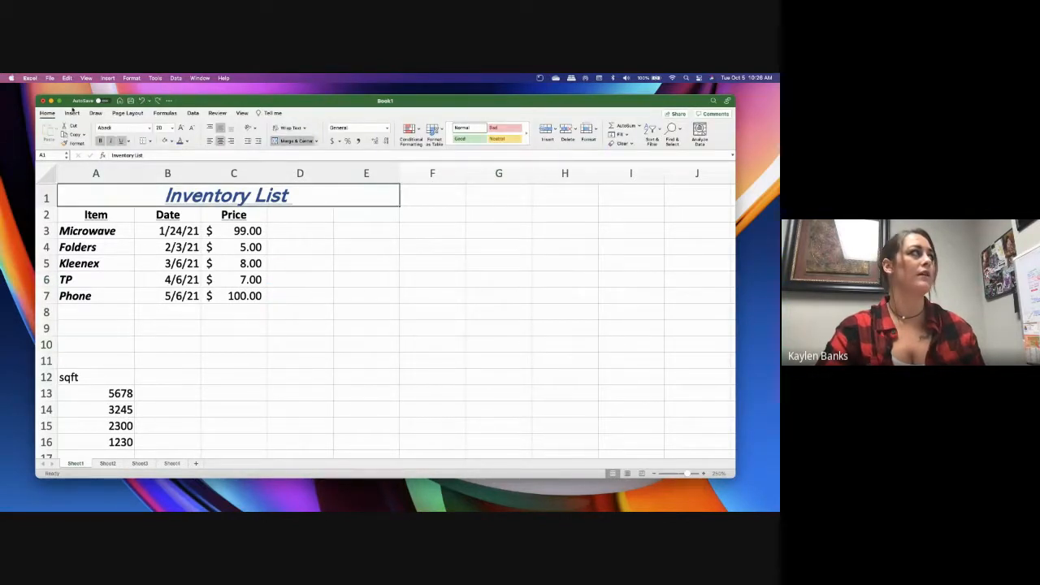
# Browse the Photos library for a picture to insert and preview a seaside sunset photo
pyautogui.click(73, 113)
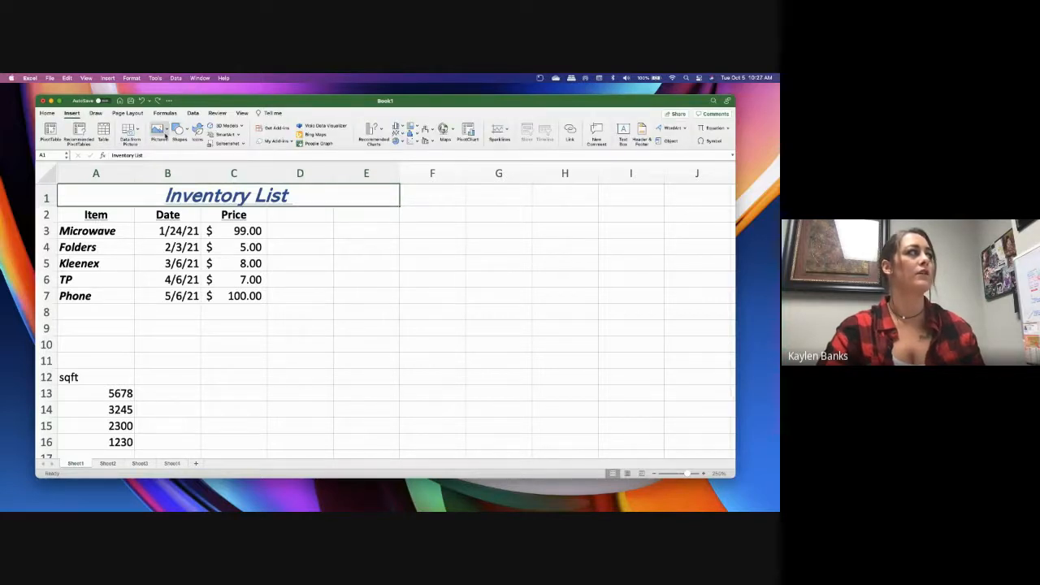
pyautogui.click(165, 135)
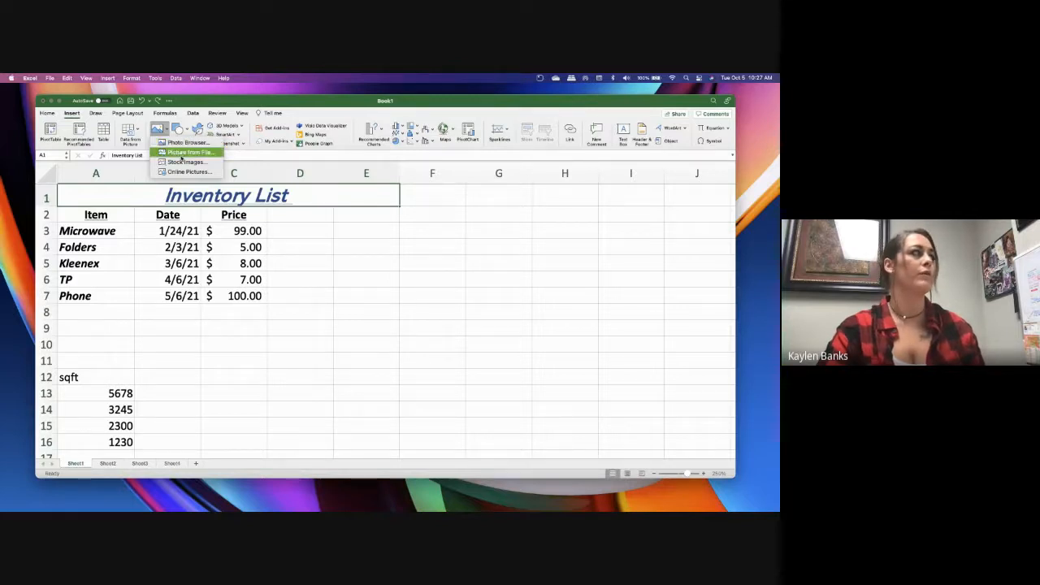
pyautogui.click(197, 129)
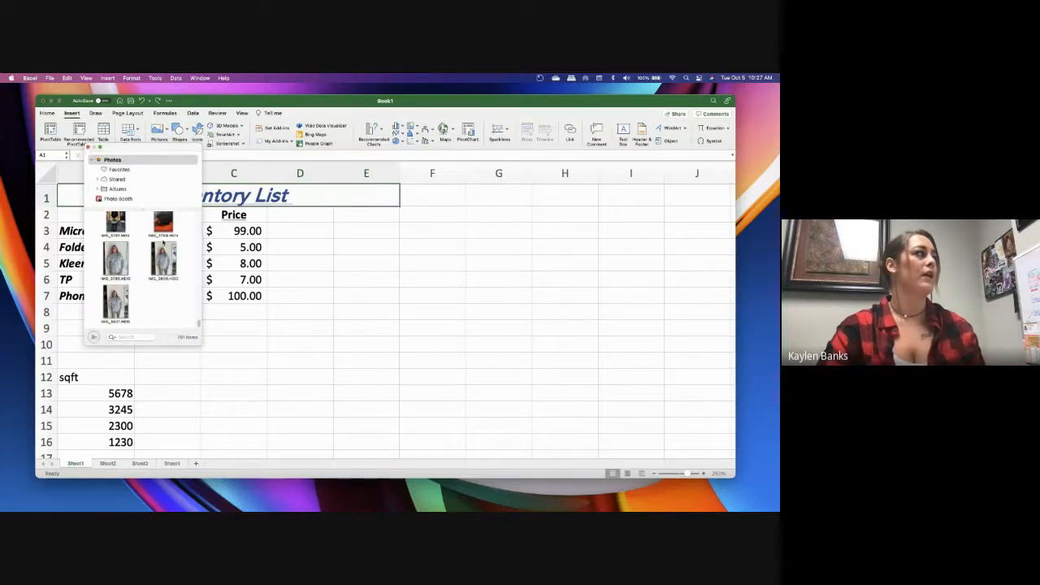
pyautogui.scroll(-10, 163, 241)
pyautogui.scroll(-6, 163, 242)
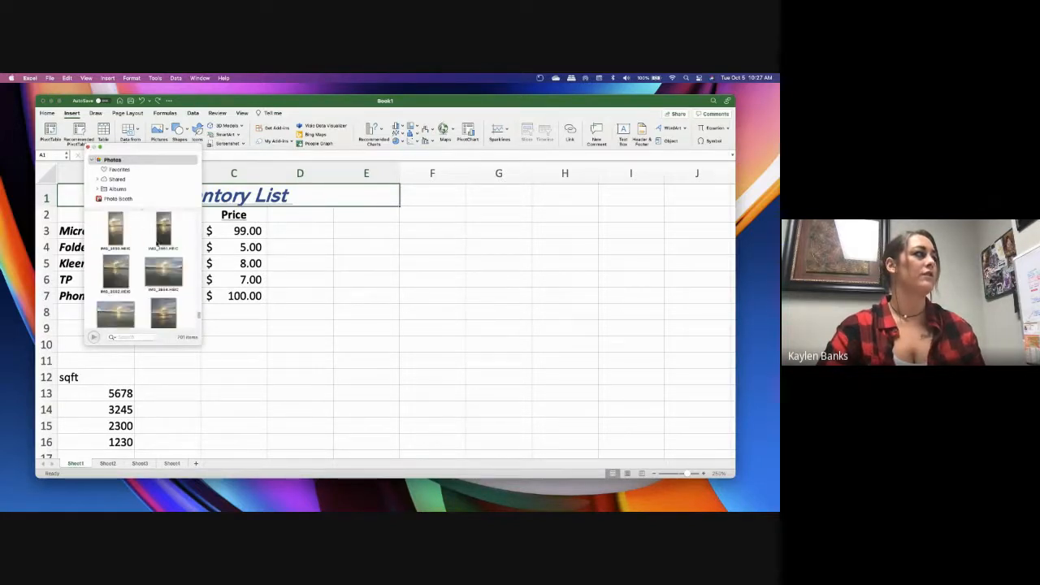
pyautogui.click(115, 256)
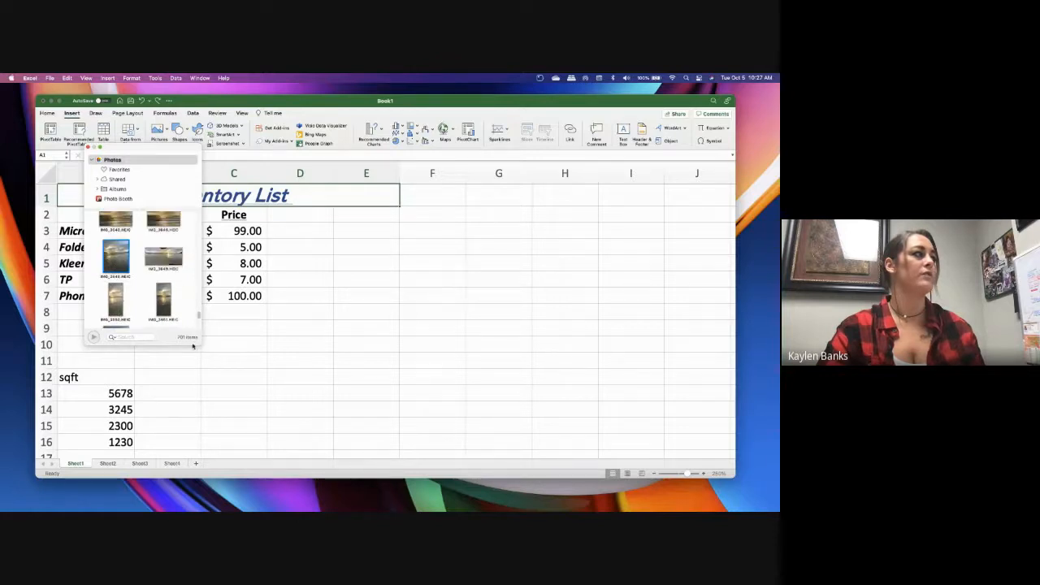
pyautogui.doubleClick(115, 257)
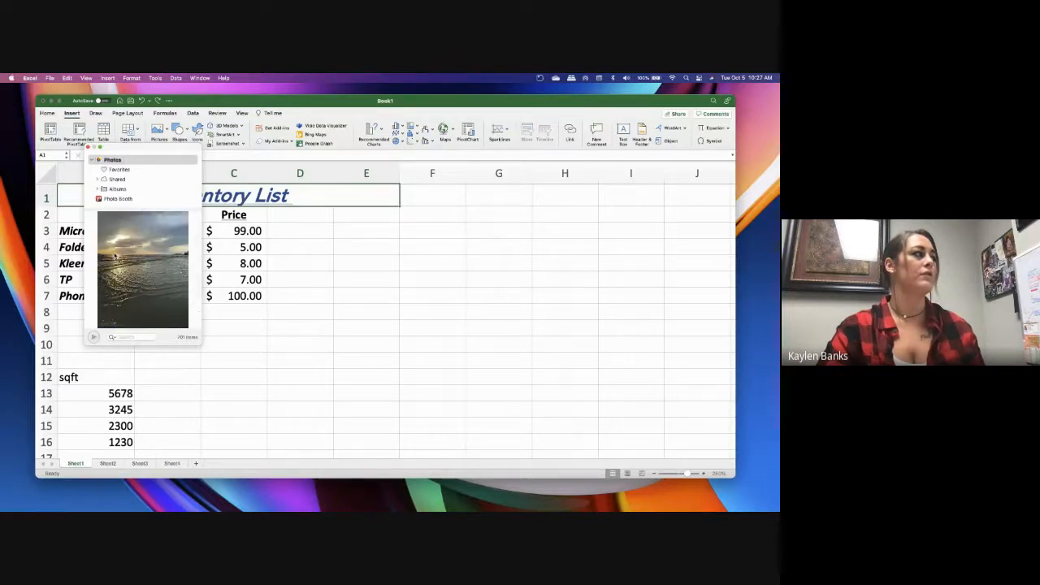
pyautogui.click(127, 265)
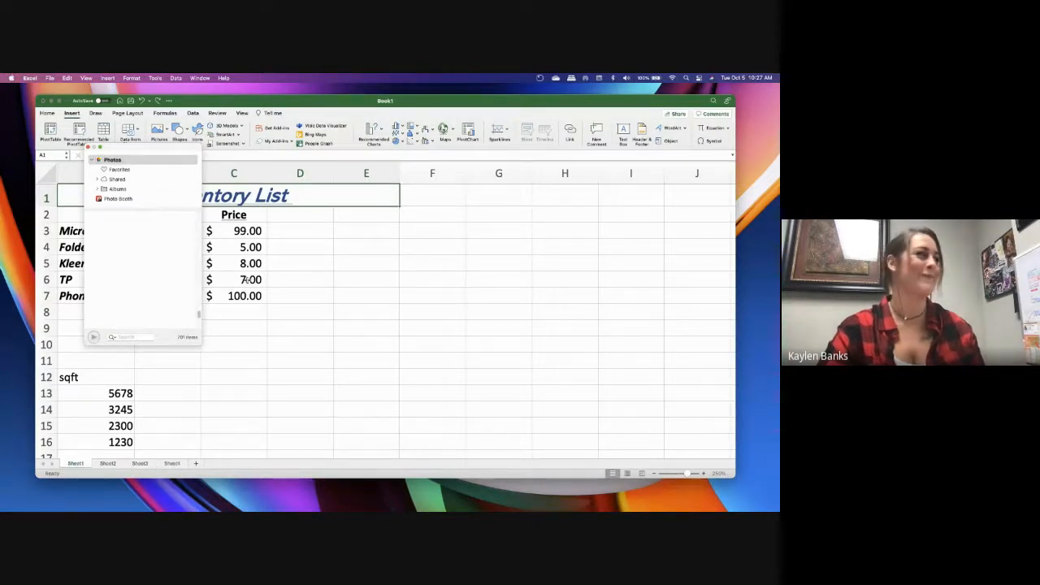
# Insert the beach photo of a child holding a blue bodyboard from the Favorites photos and close the photo browser
pyautogui.click(113, 169)
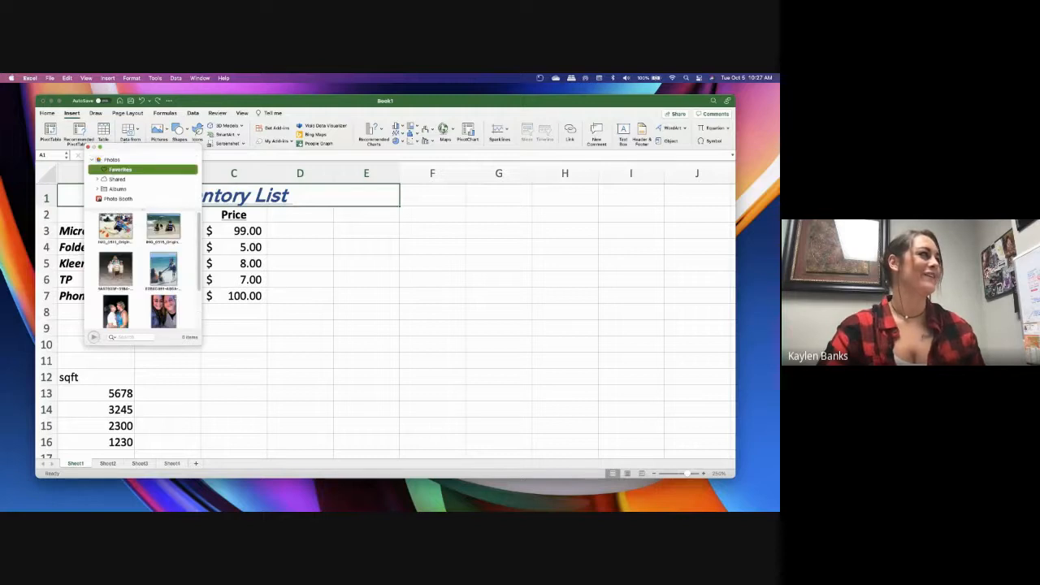
pyautogui.moveTo(163, 227); pyautogui.dragTo(223, 253)
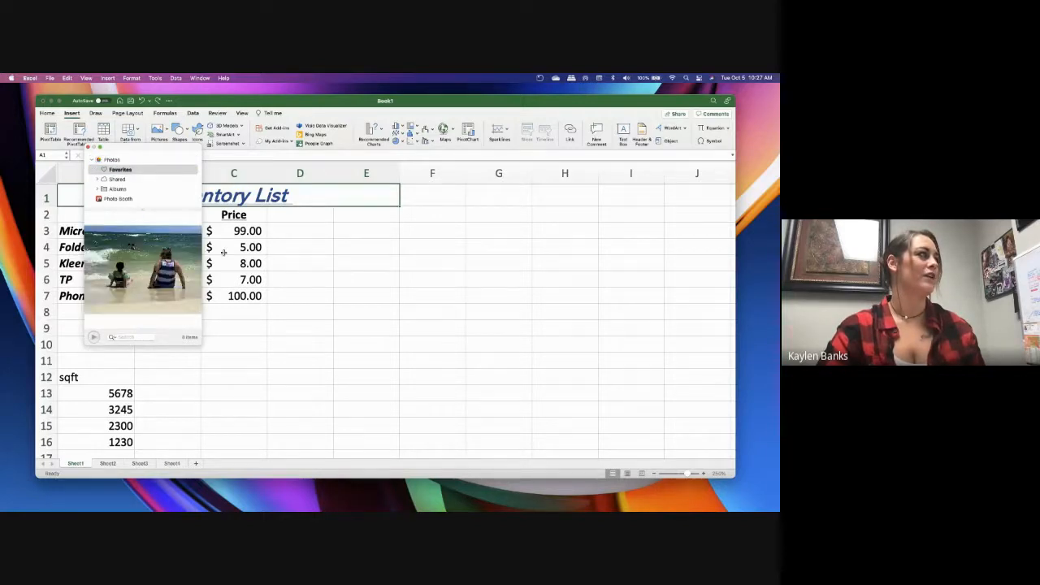
pyautogui.click(162, 284)
pyautogui.moveTo(163, 317); pyautogui.dragTo(396, 278)
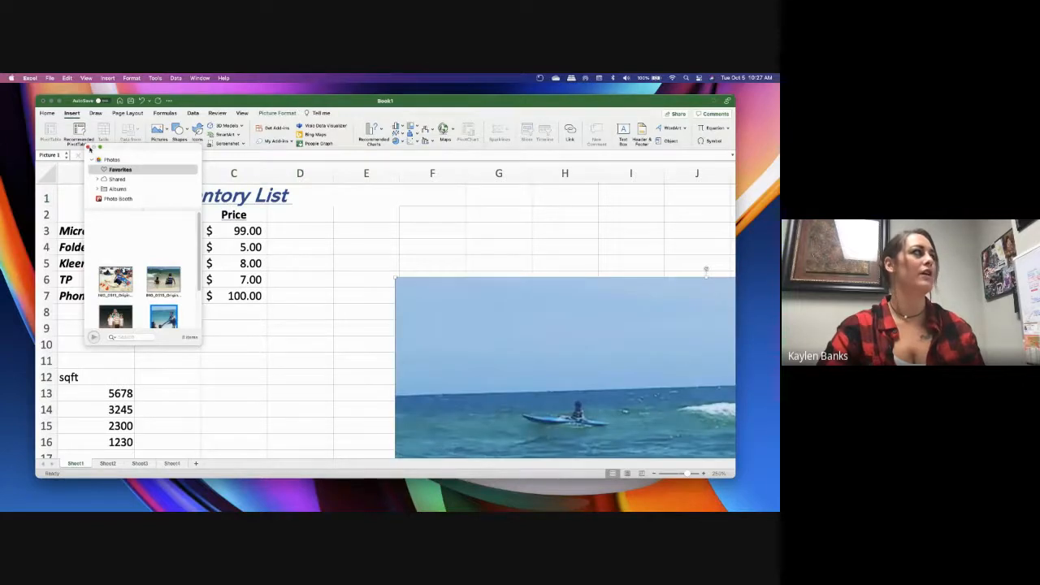
pyautogui.click(88, 147)
# Shrink the beach photo to about two columns wide and place it over columns A and B, starting at row 9
pyautogui.moveTo(657, 321); pyautogui.dragTo(533, 251)
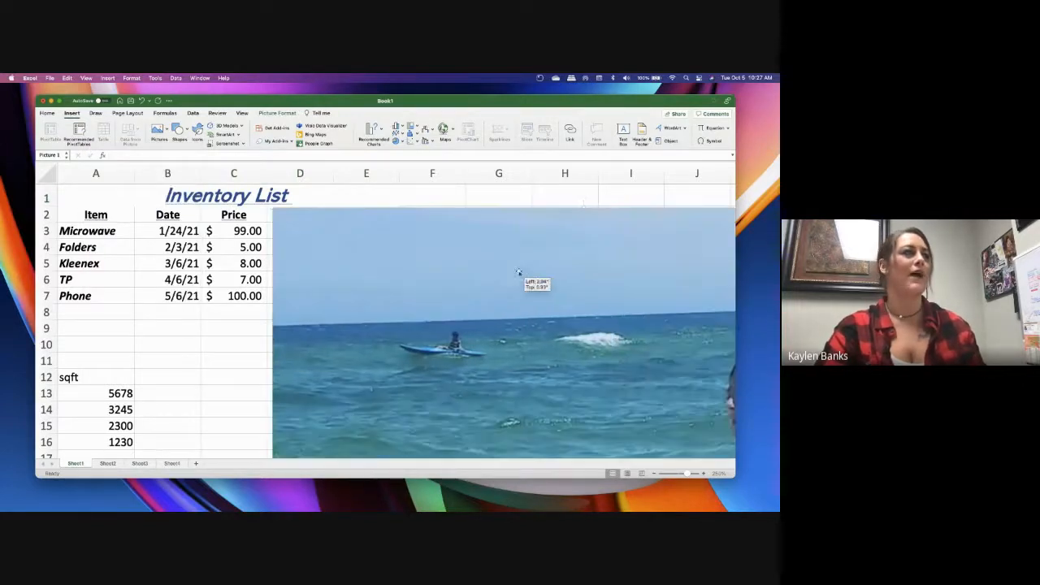
pyautogui.moveTo(583, 202); pyautogui.dragTo(374, 213)
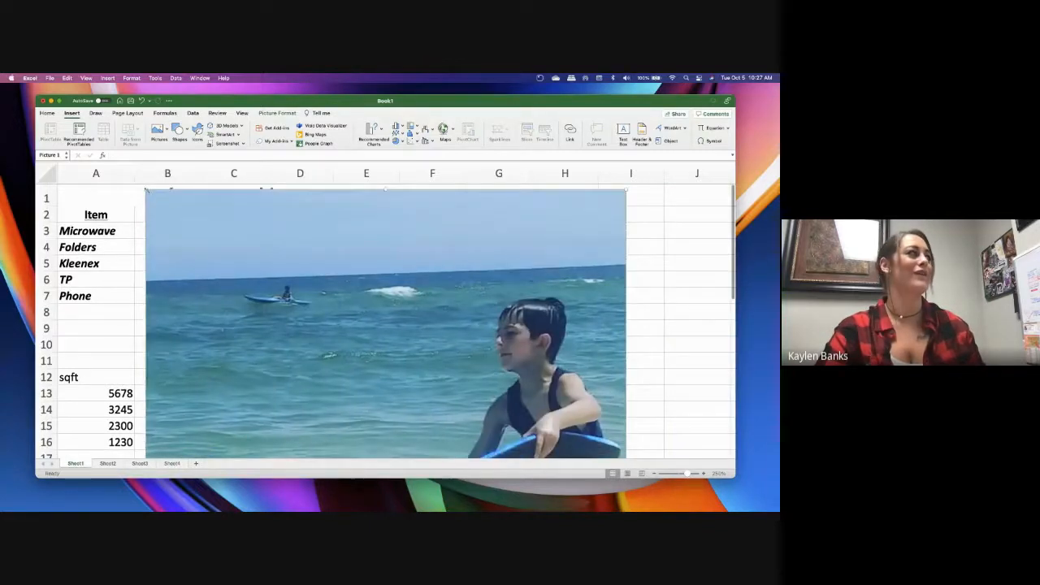
pyautogui.moveTo(147, 190); pyautogui.dragTo(234, 251)
pyautogui.moveTo(467, 393); pyautogui.dragTo(515, 319)
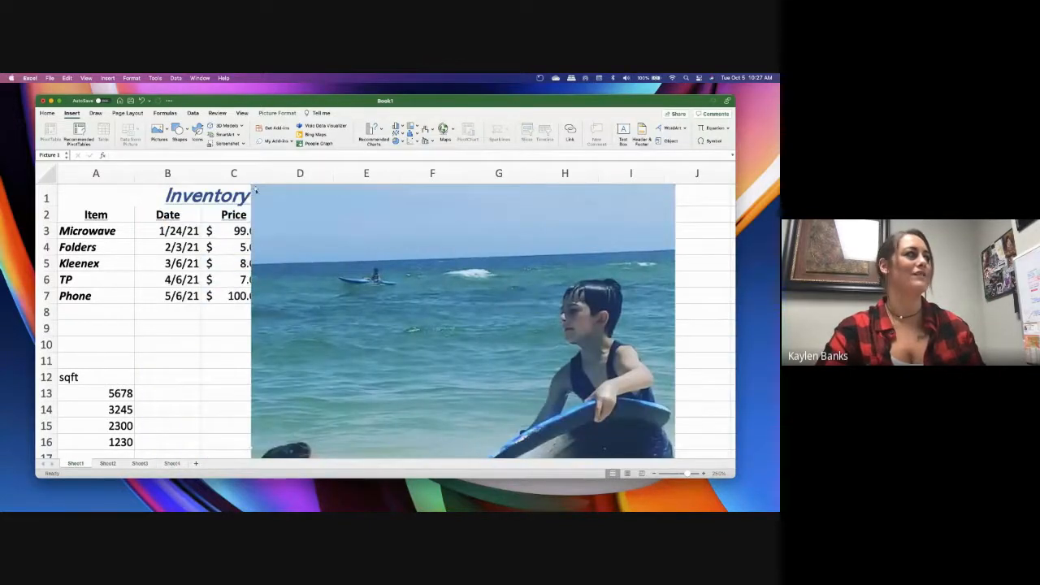
pyautogui.moveTo(251, 185); pyautogui.dragTo(324, 195)
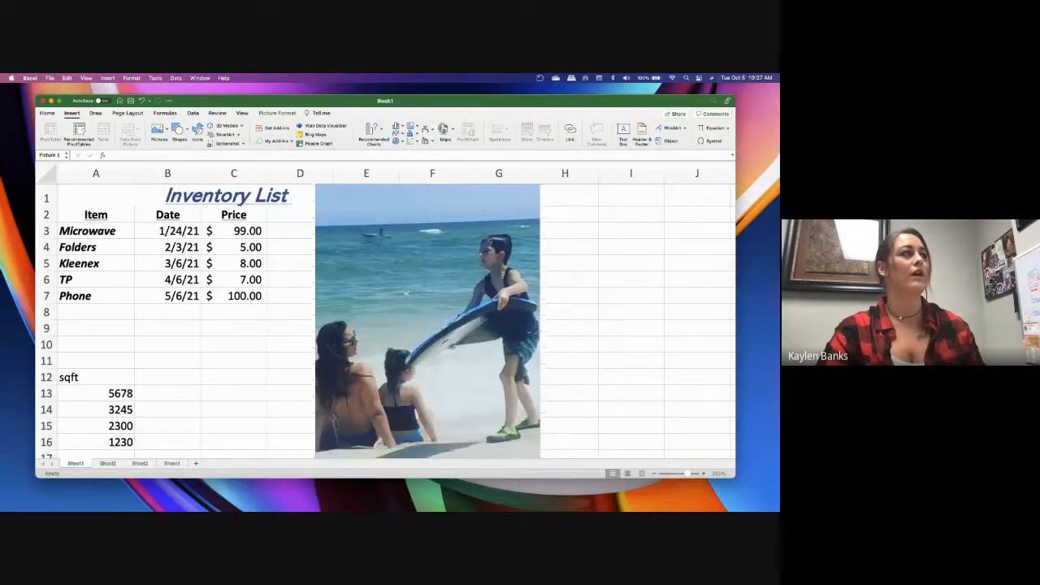
pyautogui.moveTo(359, 232); pyautogui.dragTo(364, 253)
pyautogui.moveTo(318, 203); pyautogui.dragTo(399, 301)
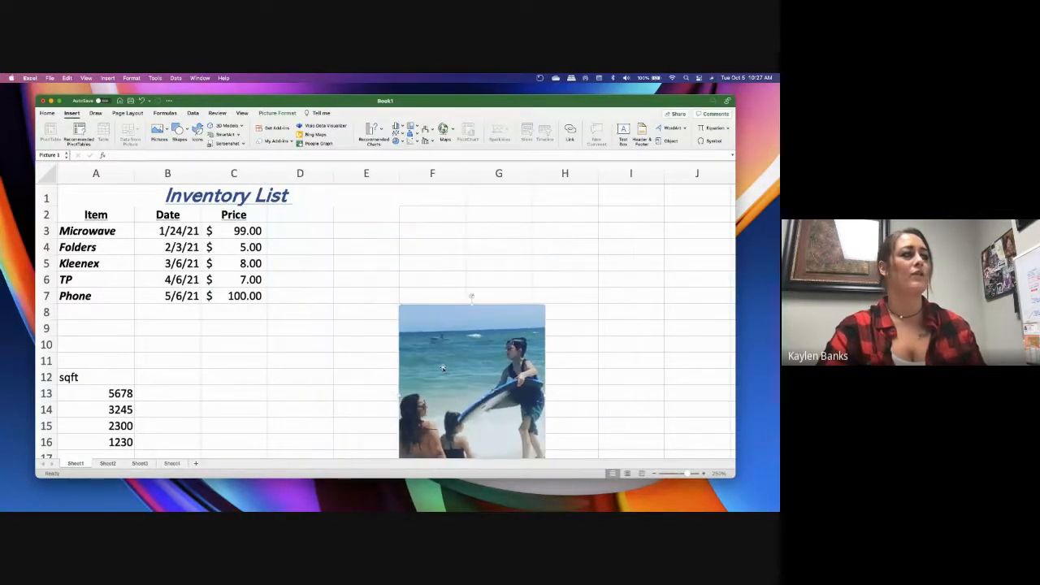
pyautogui.moveTo(442, 366); pyautogui.dragTo(360, 257)
pyautogui.moveTo(415, 276); pyautogui.dragTo(153, 398)
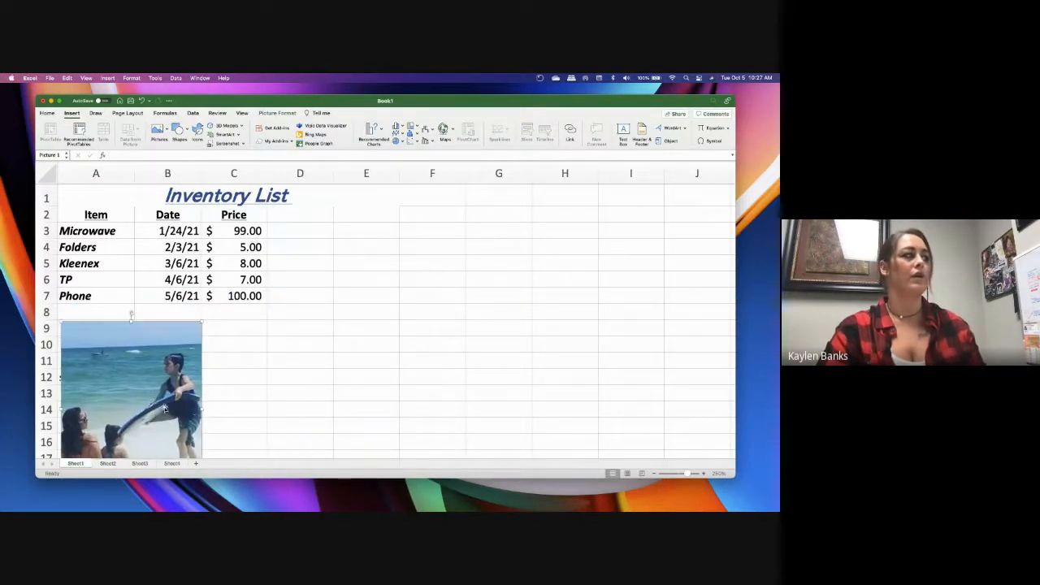
# Delete the beach photo from the sheet
pyautogui.scroll(-4, 325, 406)
pyautogui.scroll(-2, 320, 392)
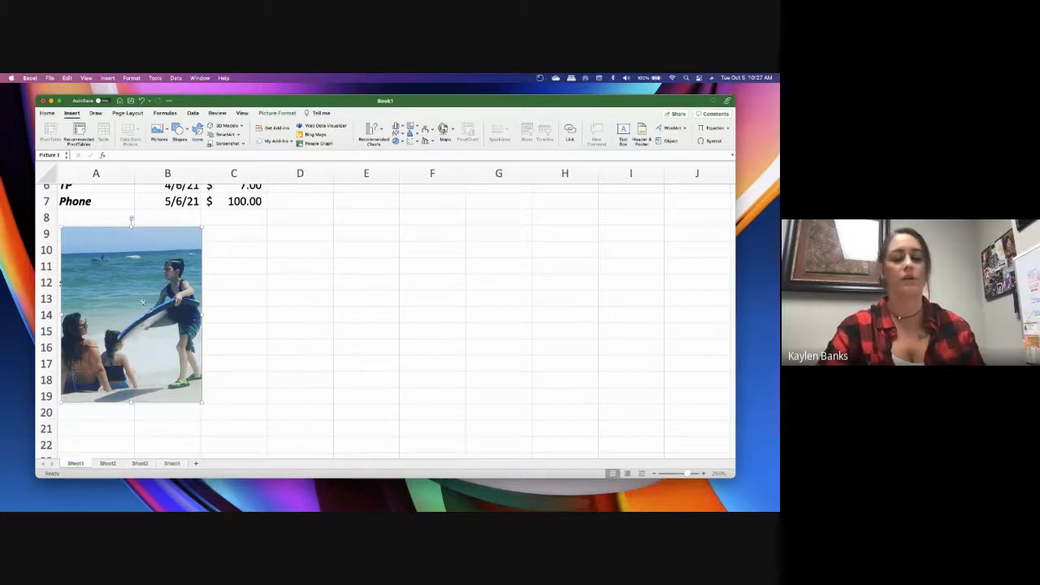
pyautogui.press('Delete')
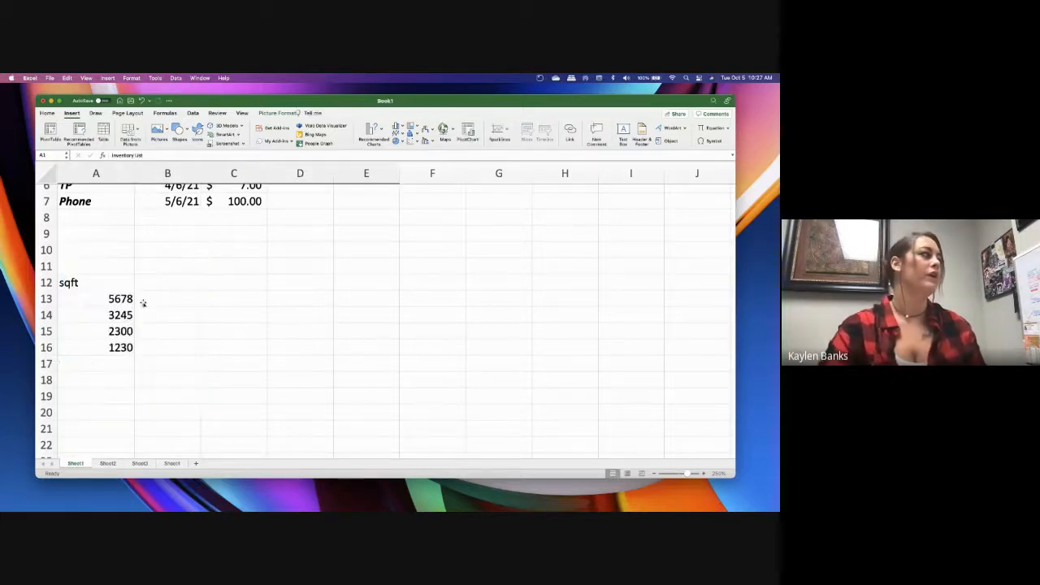
pyautogui.scroll(5, 217, 285)
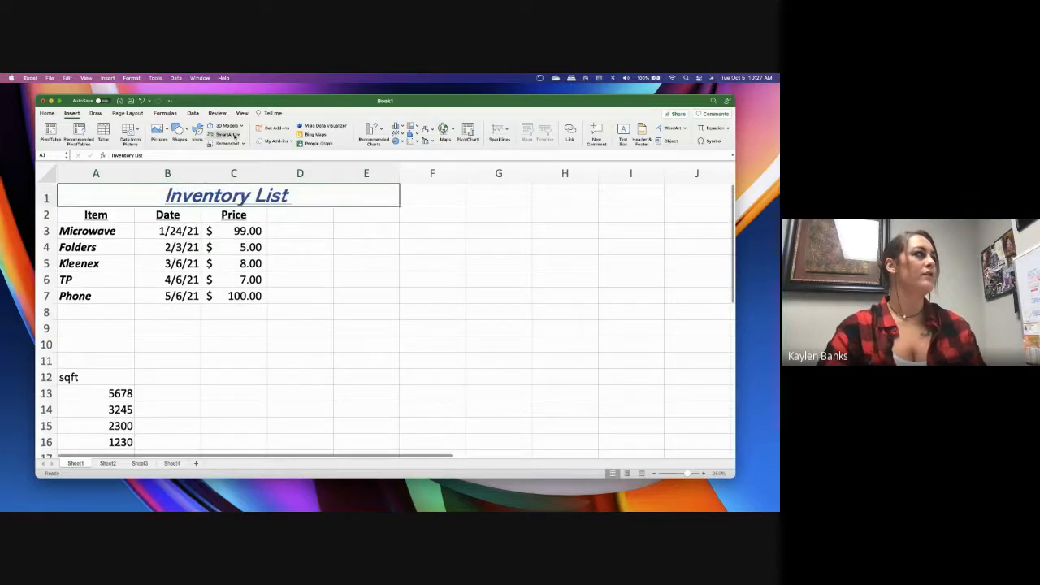
# View the categories of online 3D models, close the model browser and select cell E8
pyautogui.click(231, 127)
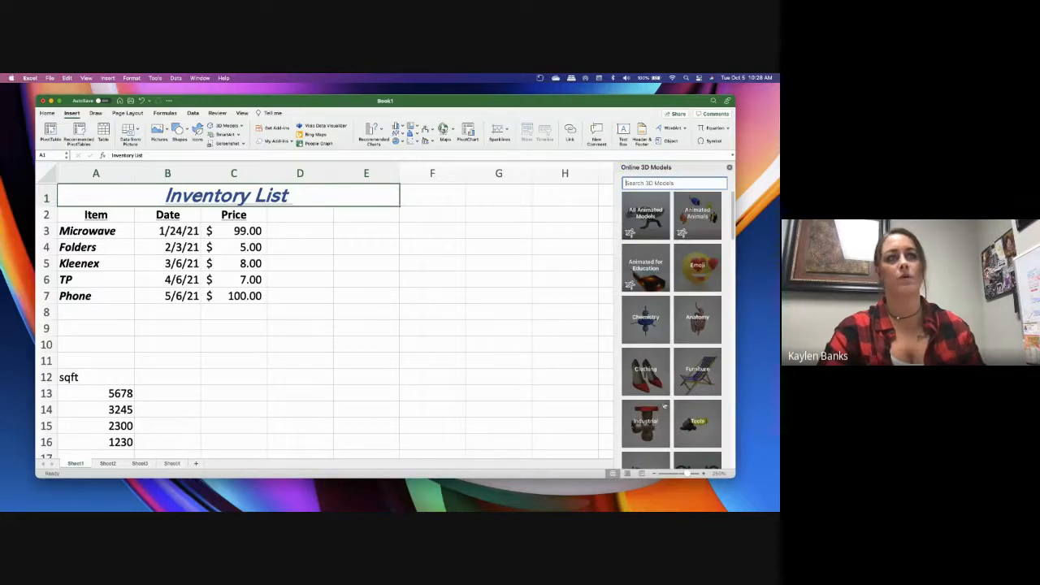
pyautogui.click(729, 168)
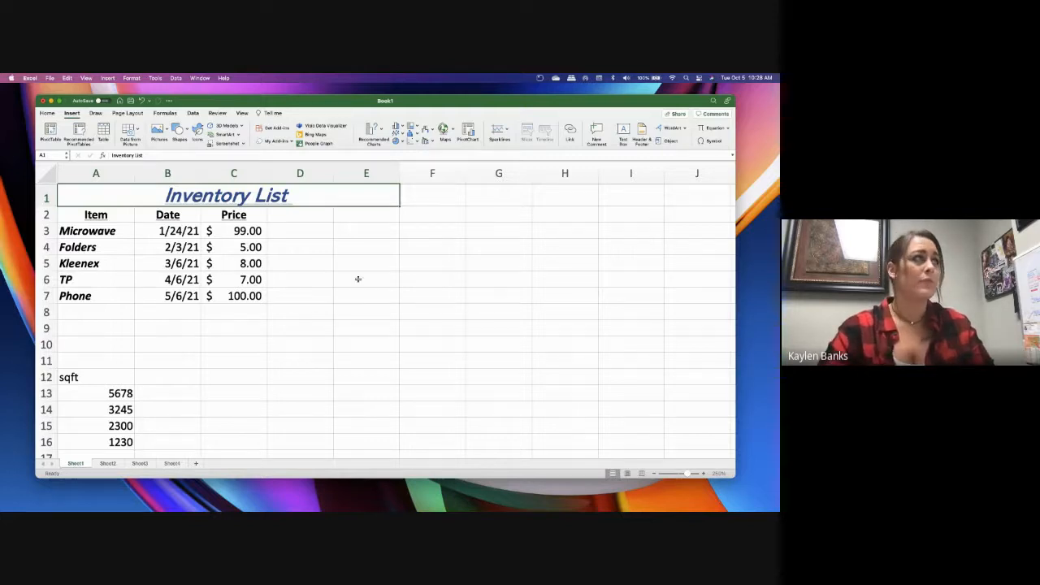
pyautogui.click(346, 306)
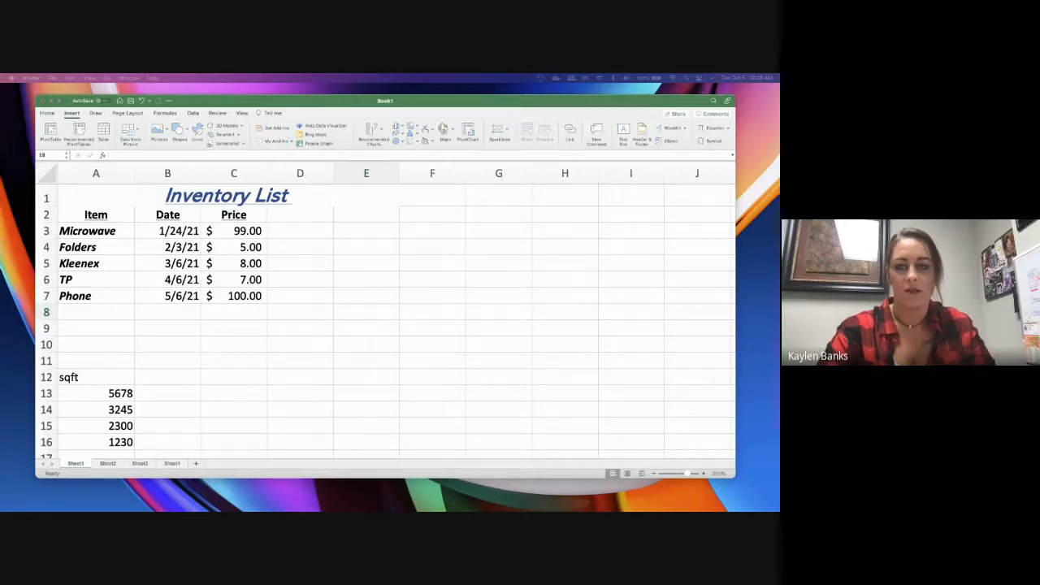
# Switch to the Symposium 2021 presentation in PowerPoint and show slide 27, Total Transactions All Property Types
pyautogui.moveTo(779, 167); pyautogui.dragTo(568, 129)
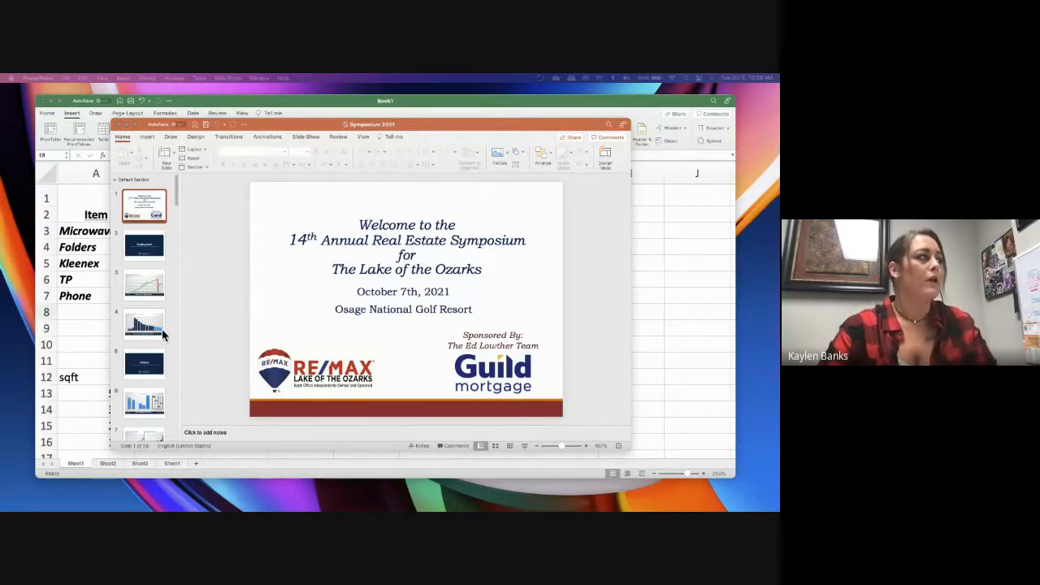
pyautogui.scroll(-5, 161, 341)
pyautogui.scroll(-15, 161, 344)
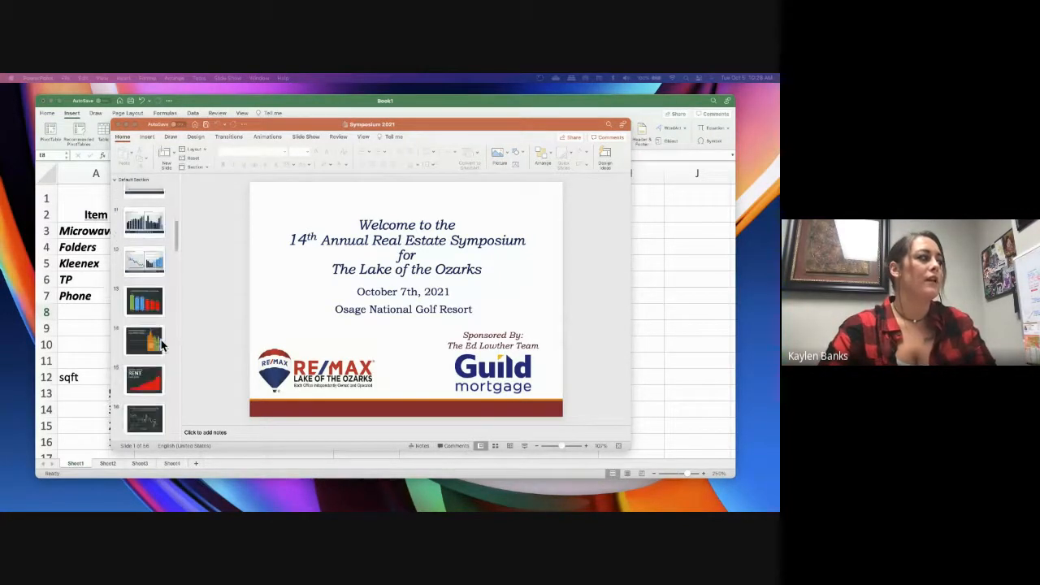
pyautogui.scroll(-1, 161, 338)
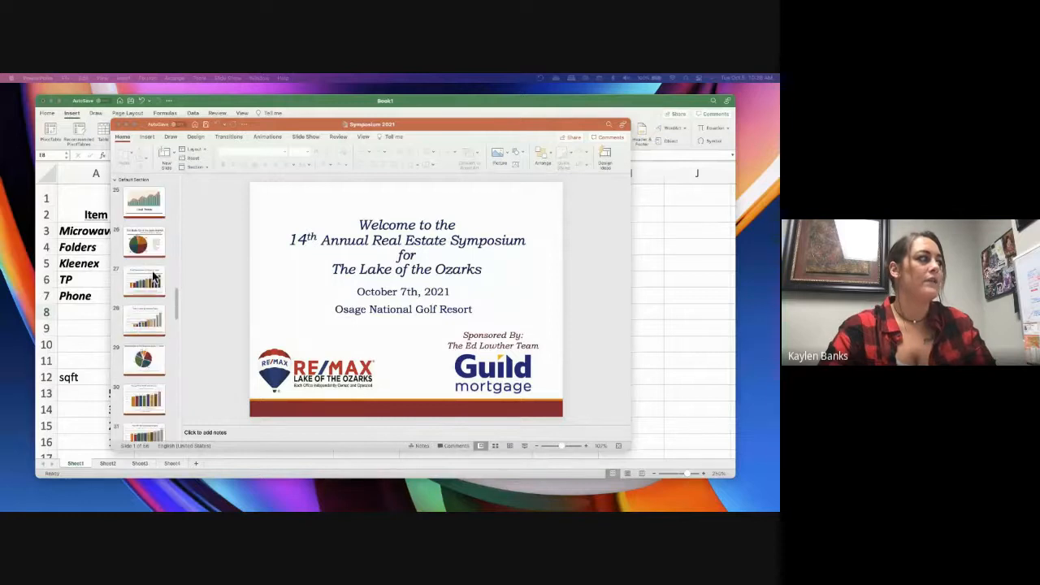
pyautogui.click(154, 286)
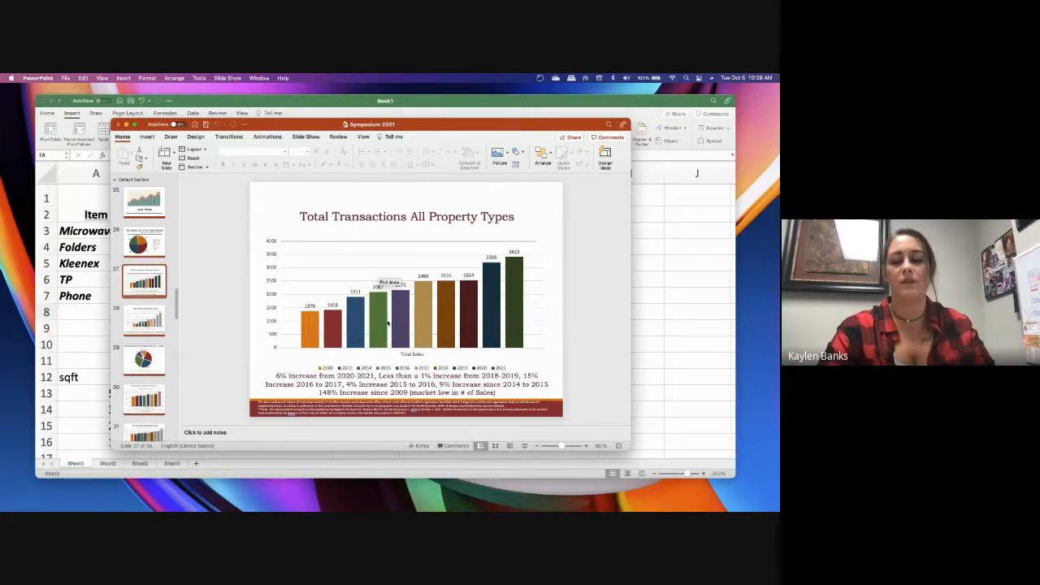
# Select the Total Transactions bar chart and open its source data in Excel
pyautogui.click(542, 252)
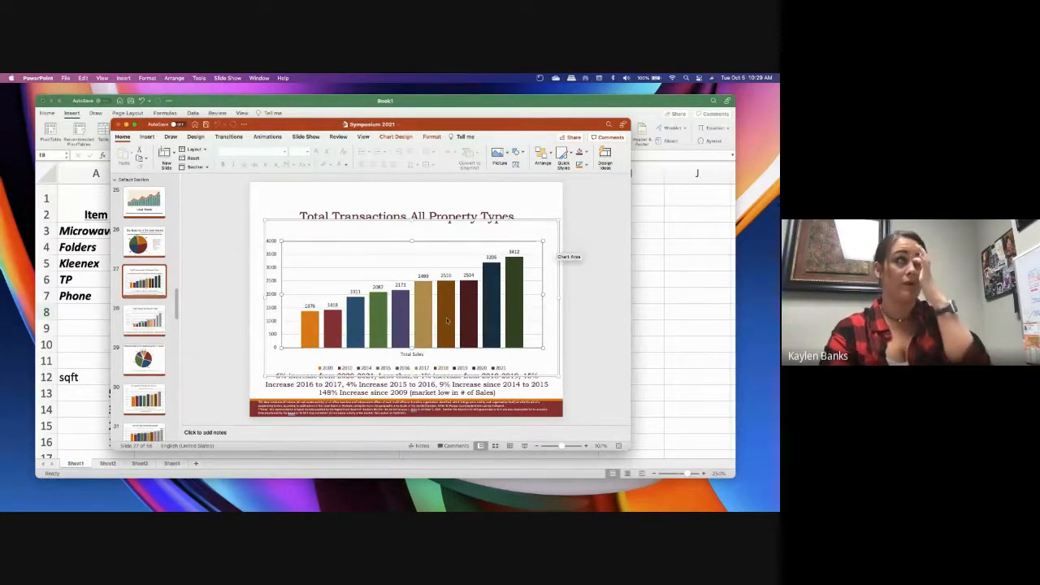
pyautogui.moveTo(447, 312)
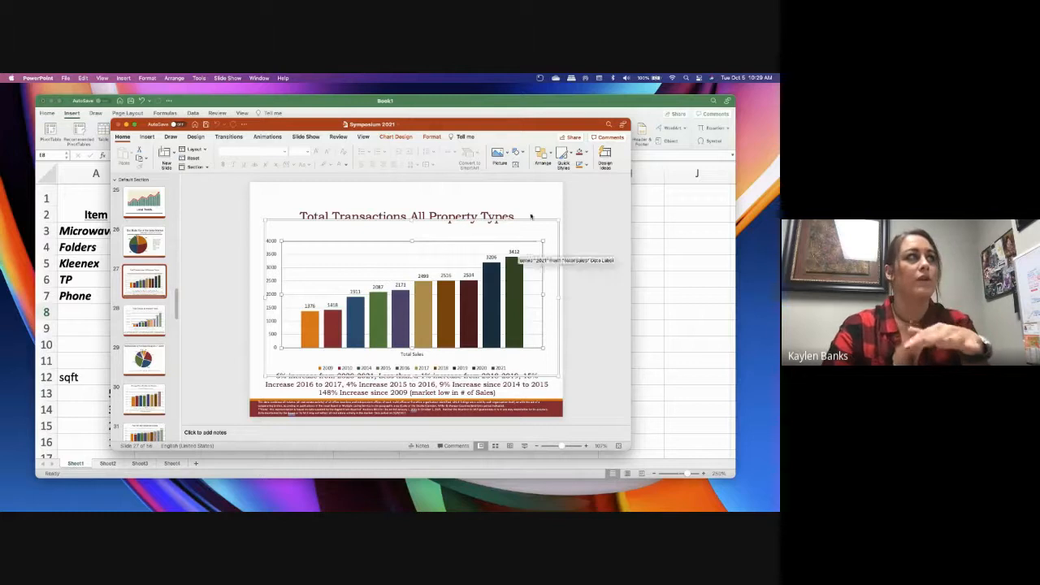
pyautogui.click(406, 137)
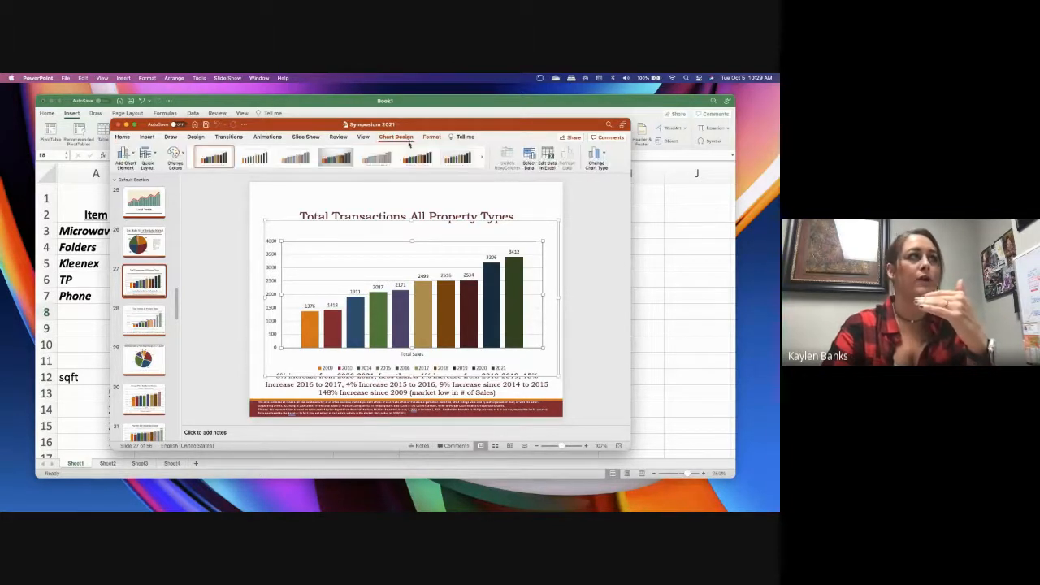
pyautogui.click(552, 166)
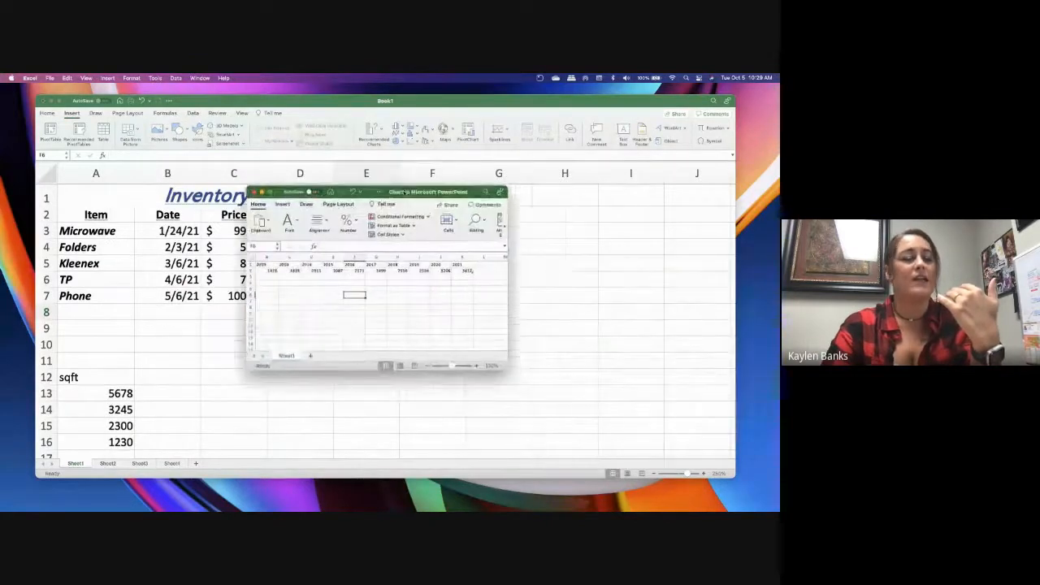
# Enlarge and reposition the chart data window to examine the yearly values, and close it
pyautogui.moveTo(474, 365); pyautogui.dragTo(583, 404)
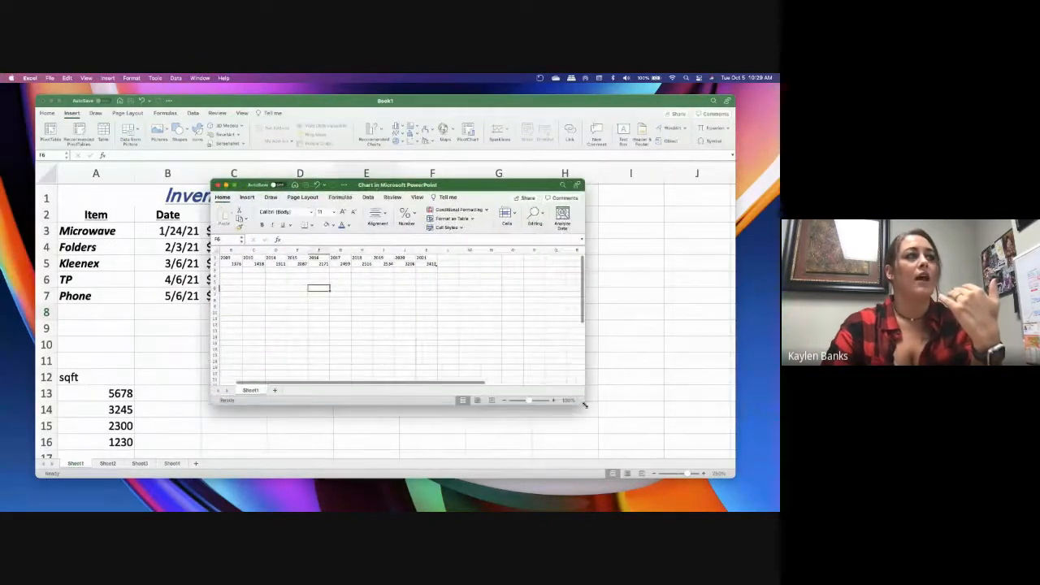
pyautogui.moveTo(390, 184); pyautogui.dragTo(393, 161)
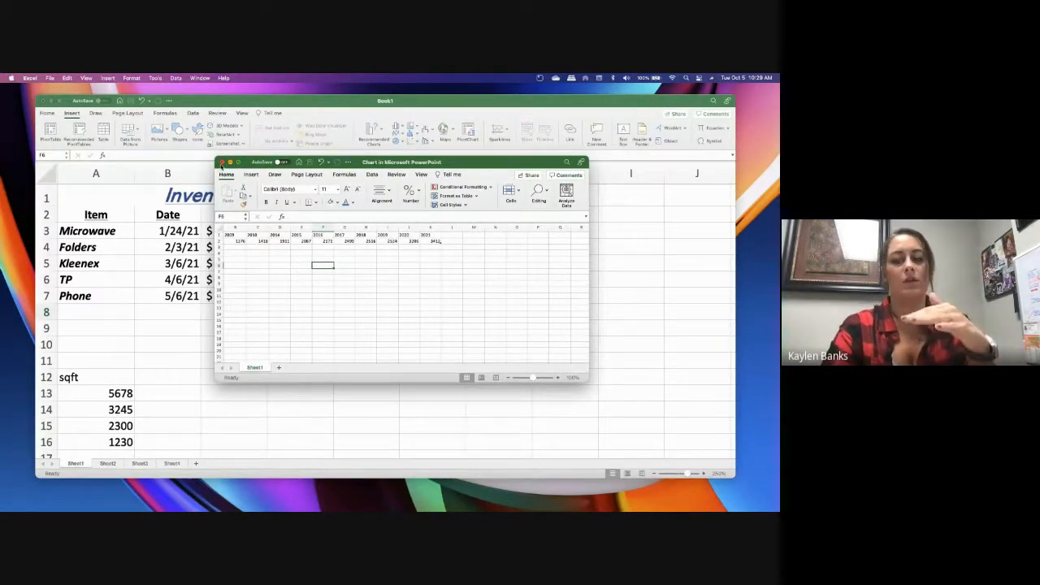
pyautogui.click(220, 162)
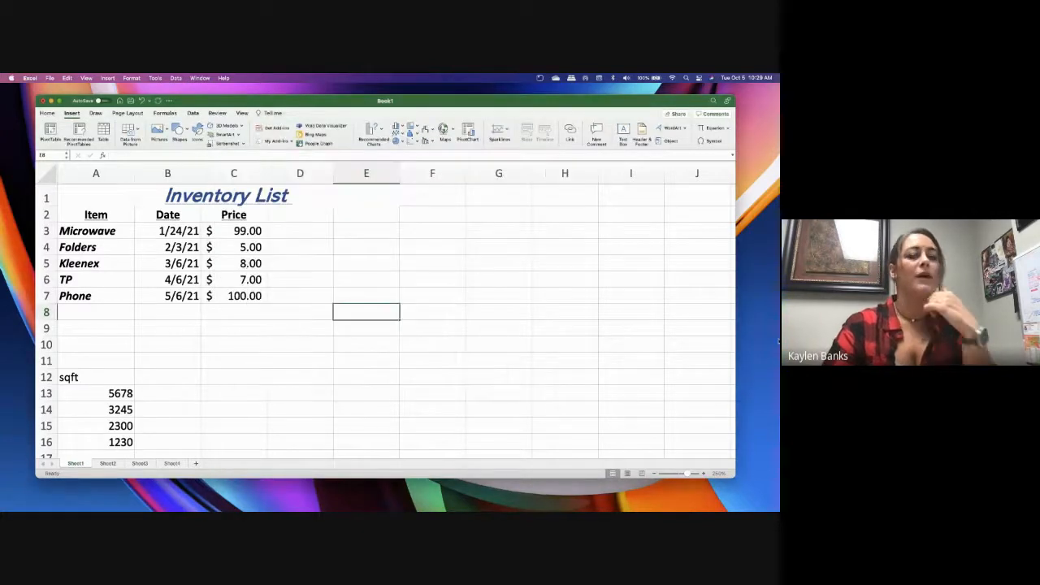
# Insert a 2-D clustered column chart from the inventory data in A2:C7
pyautogui.click(329, 299)
pyautogui.moveTo(103, 213); pyautogui.dragTo(233, 298)
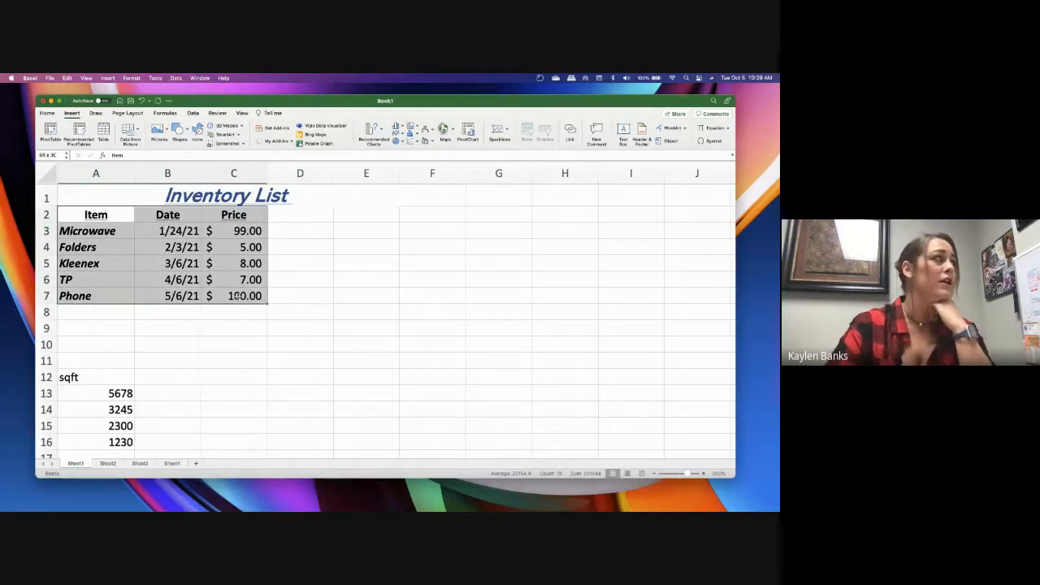
pyautogui.click(300, 295)
pyautogui.moveTo(96, 215); pyautogui.dragTo(234, 296)
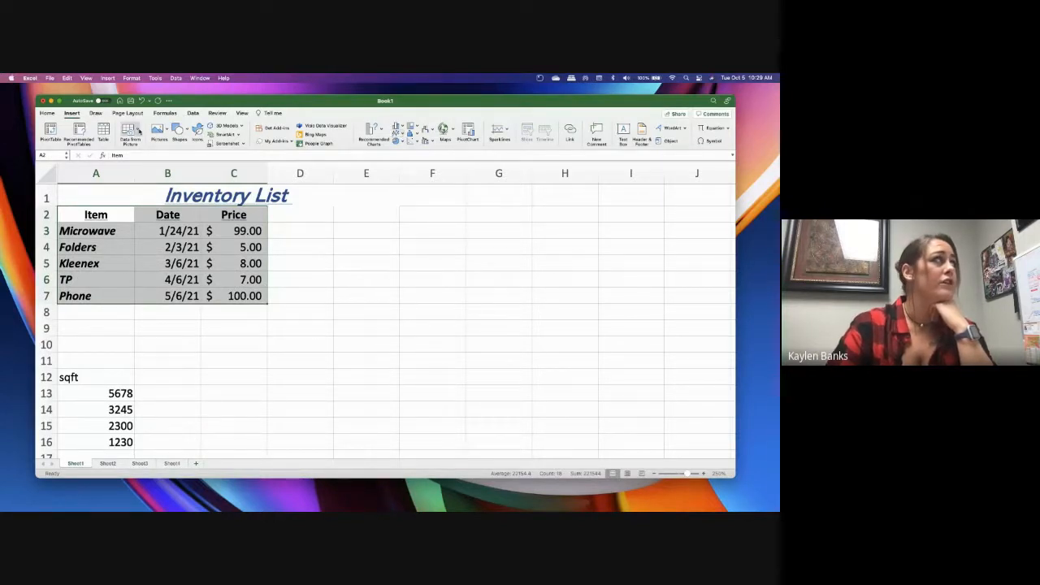
pyautogui.click(415, 136)
pyautogui.click(398, 135)
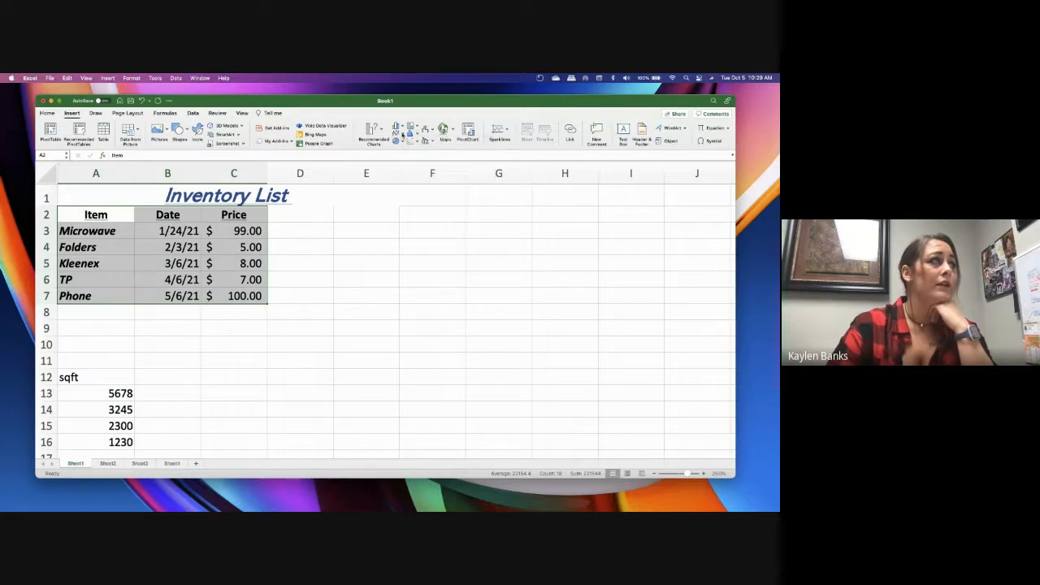
pyautogui.click(400, 126)
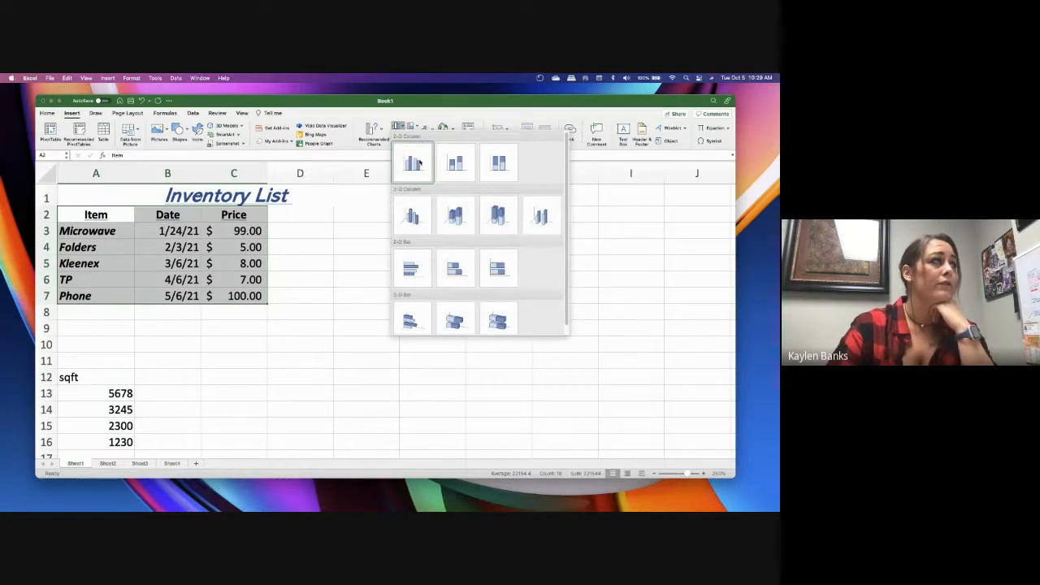
pyautogui.click(414, 163)
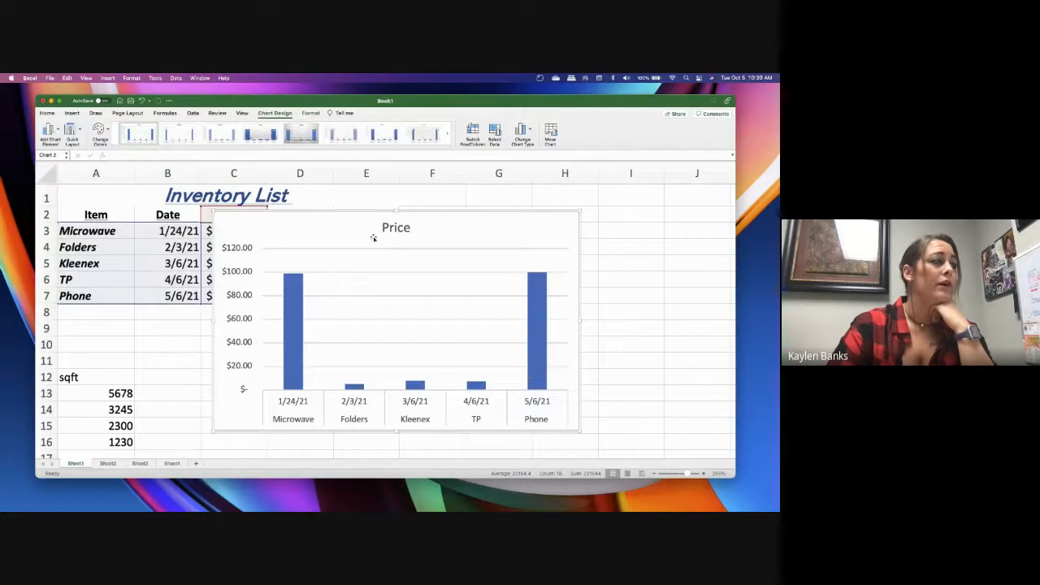
# Move the Price chart beside the inventory list, starting in column D, so that it does not cover the data
pyautogui.moveTo(439, 216); pyautogui.dragTo(532, 220)
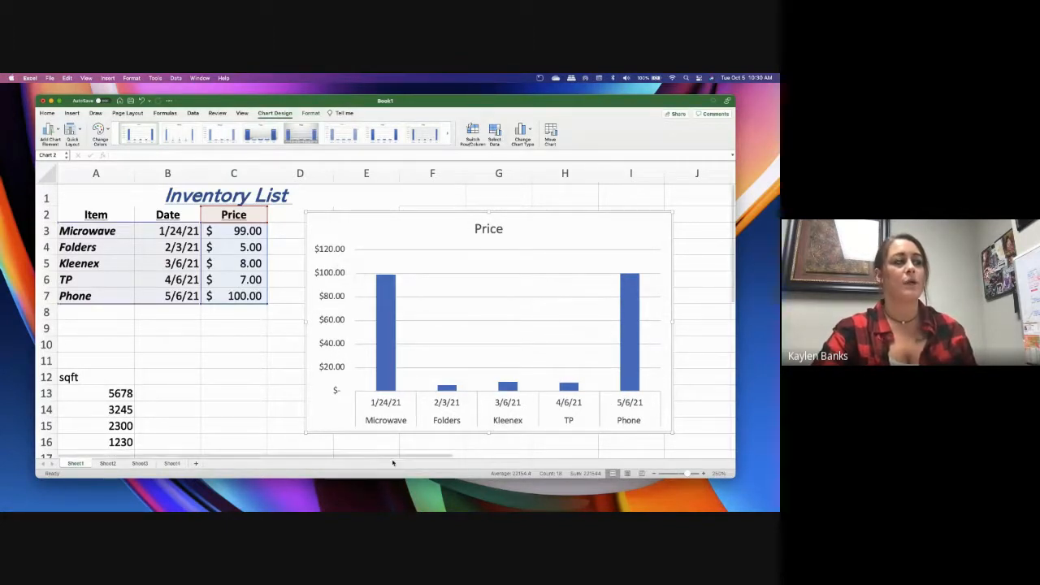
pyautogui.click(390, 405)
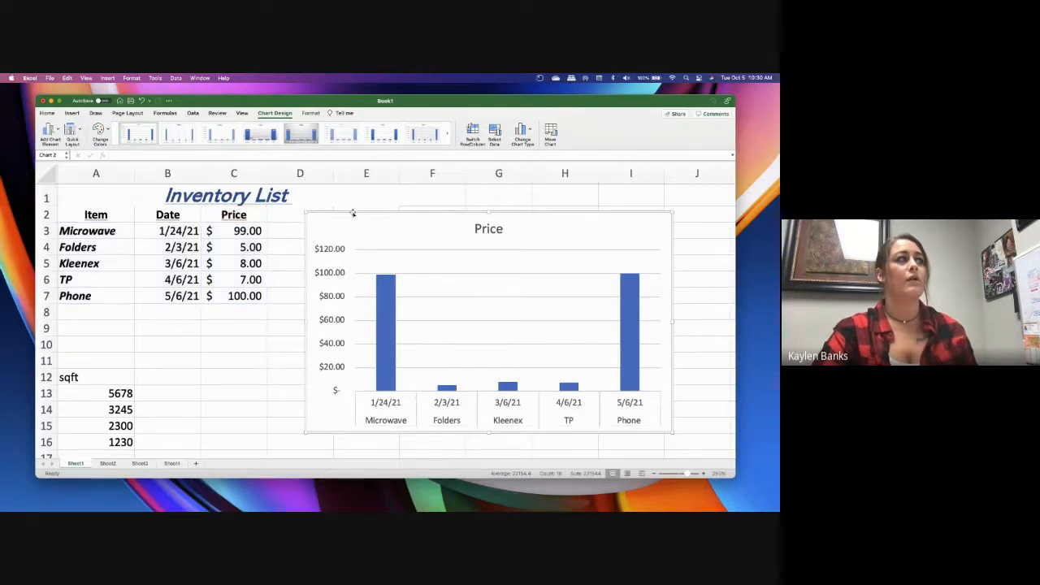
pyautogui.rightClick(353, 214)
pyautogui.press('Escape')
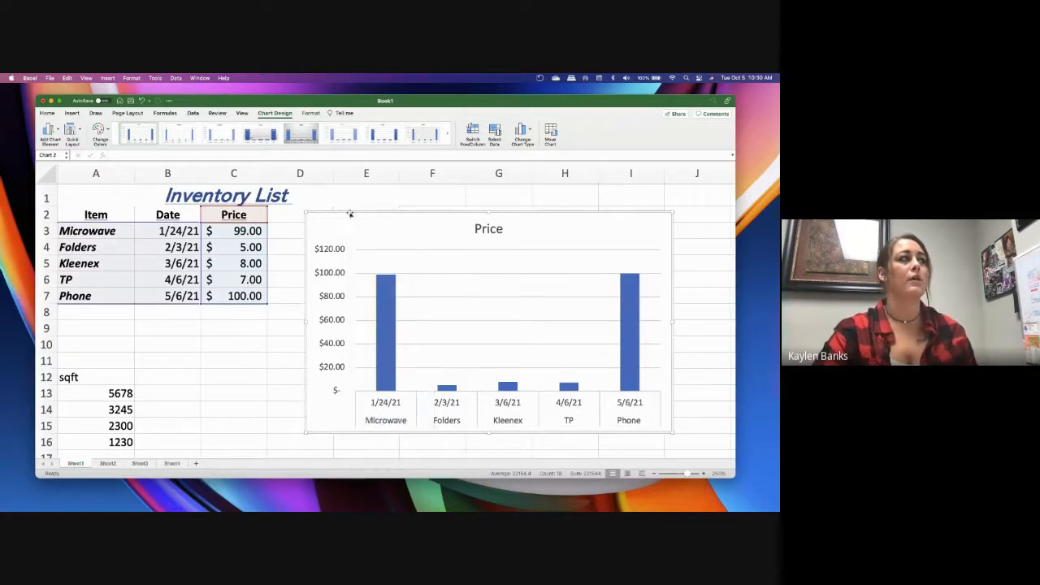
# View the column and pie alternatives for changing the Price chart's type
pyautogui.click(524, 135)
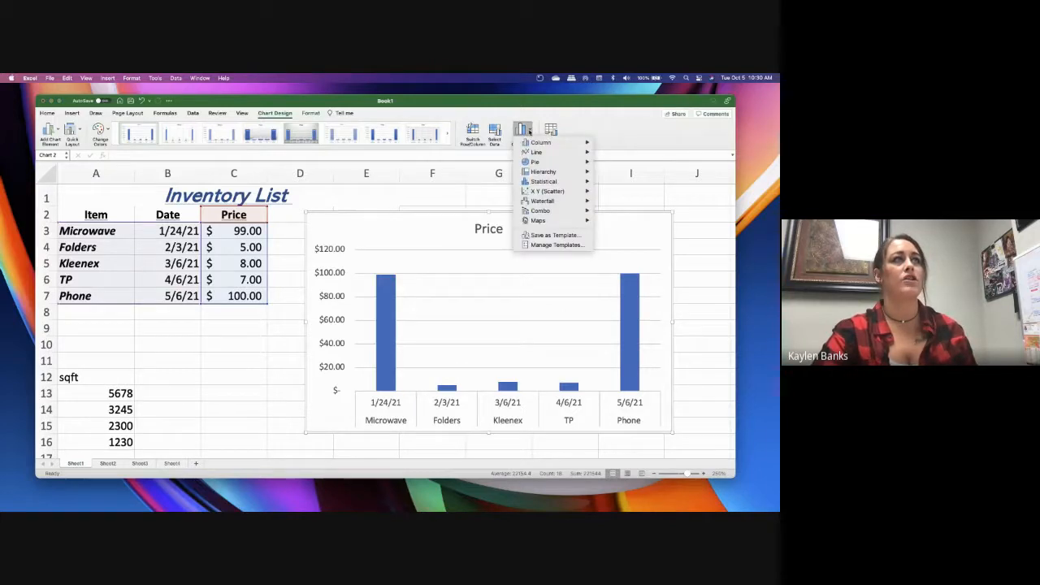
pyautogui.moveTo(534, 144)
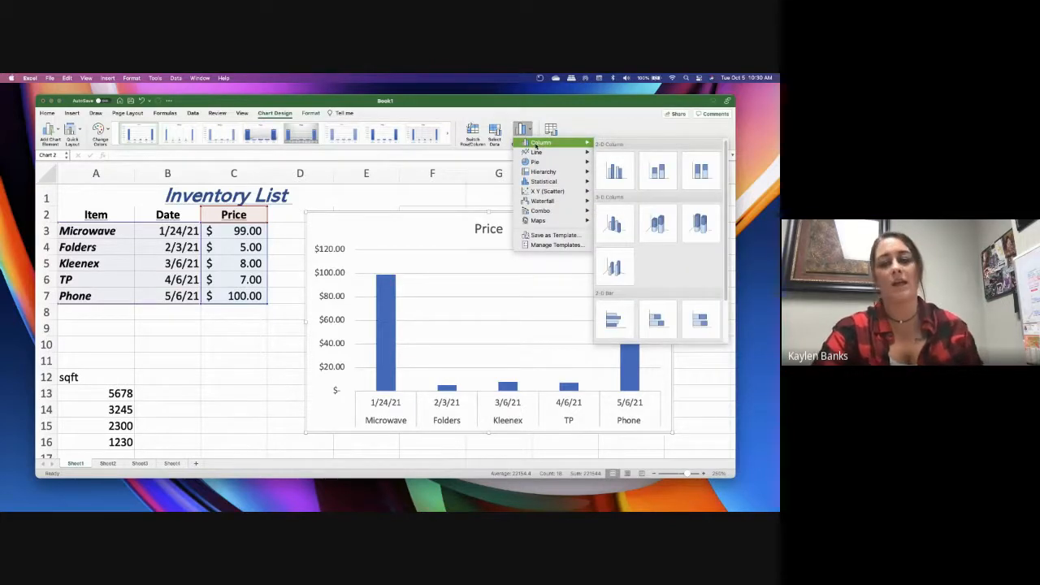
pyautogui.moveTo(545, 162)
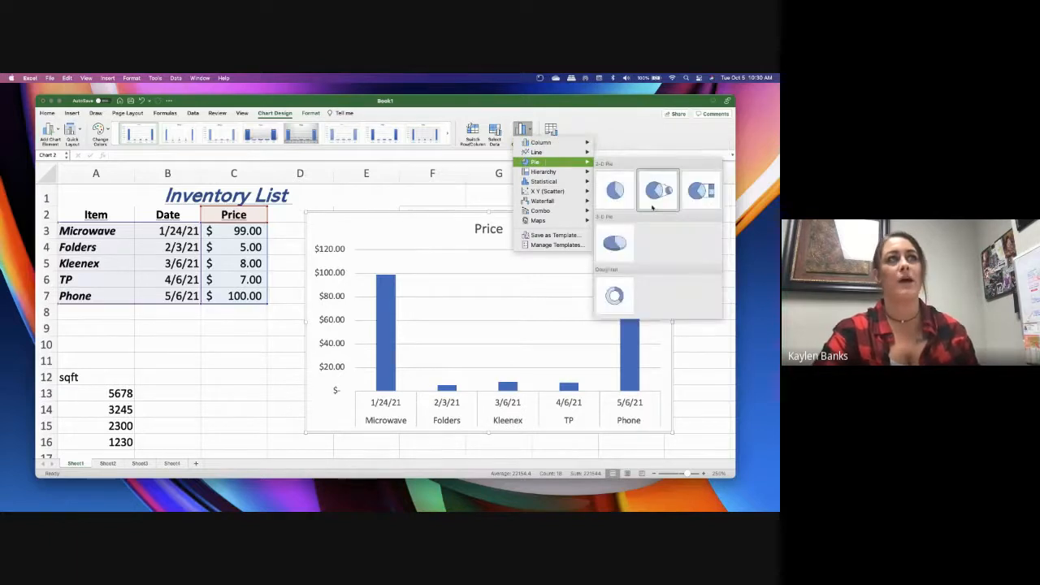
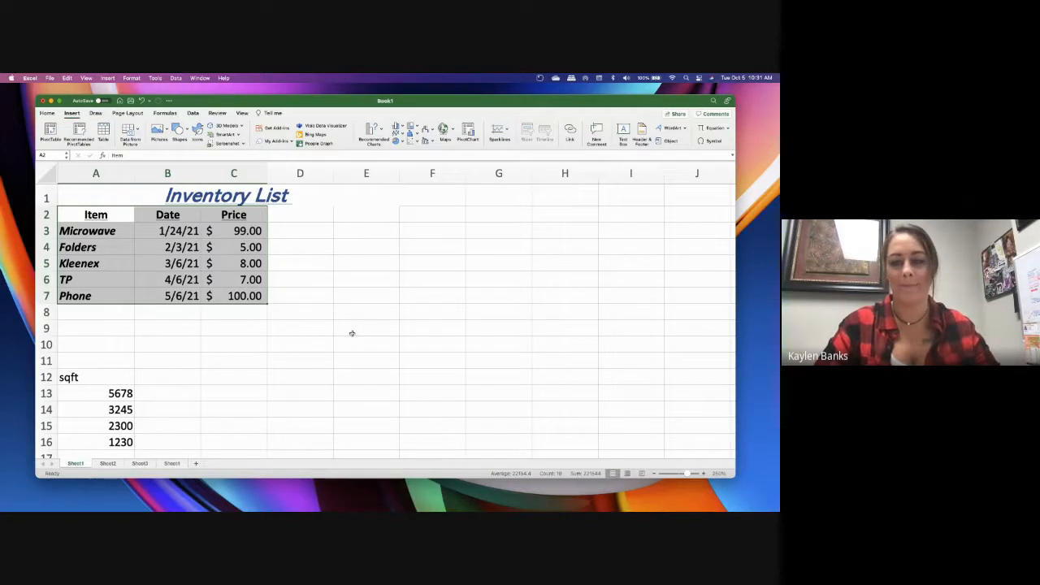
pyautogui.click(397, 296)
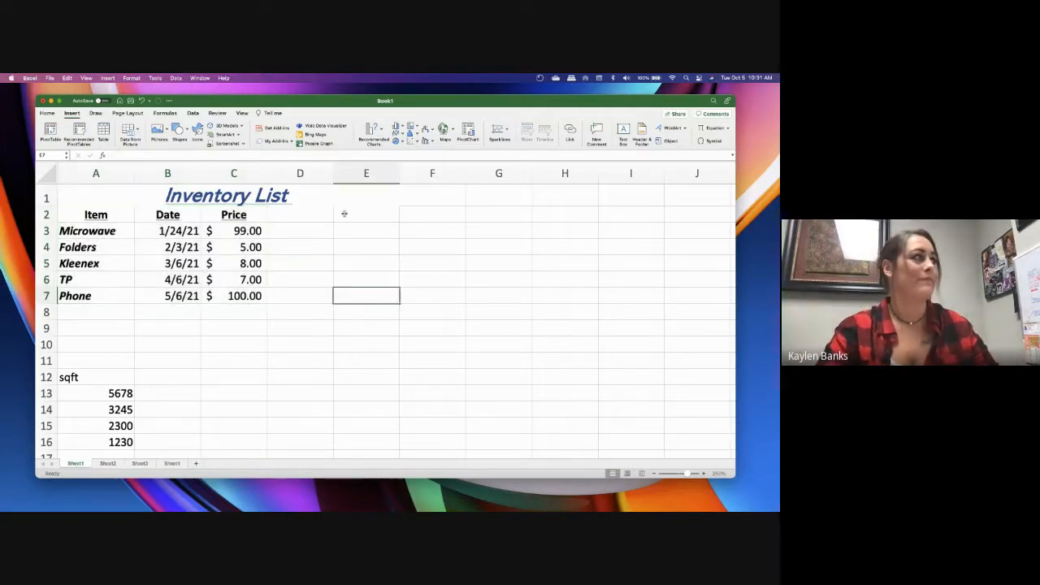
pyautogui.click(50, 114)
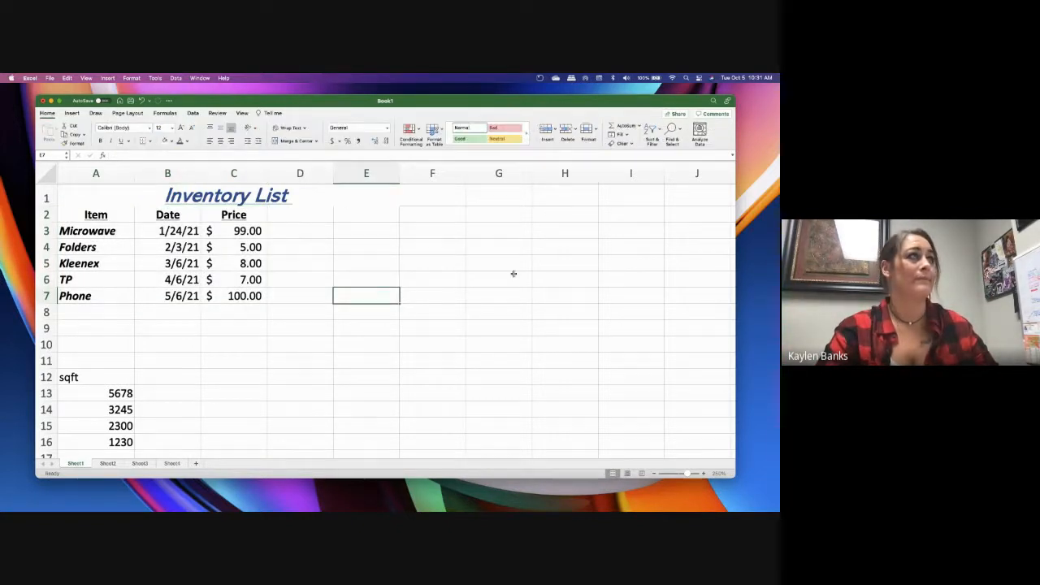
pyautogui.click(433, 290)
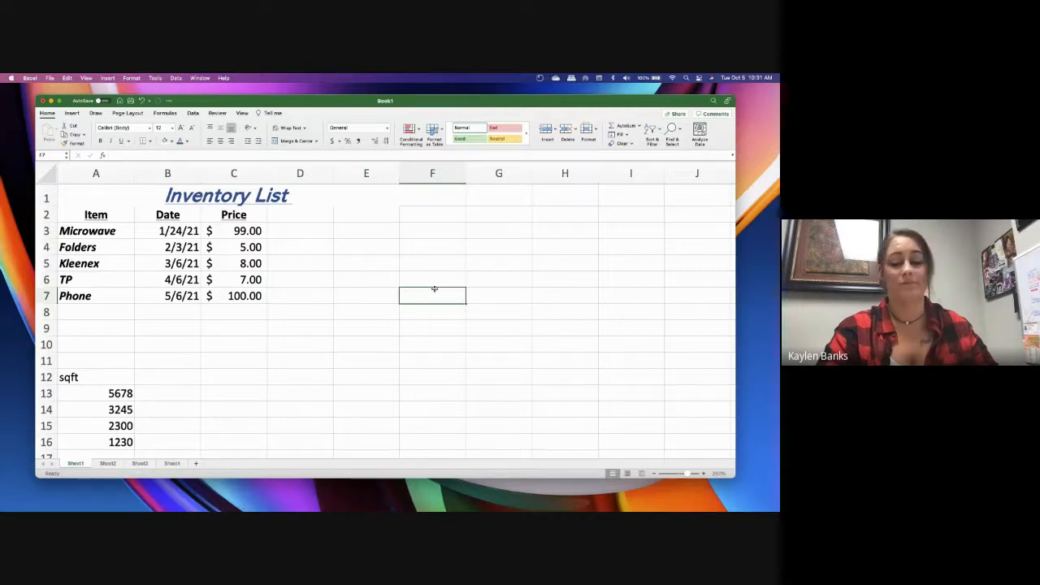
pyautogui.click(285, 269)
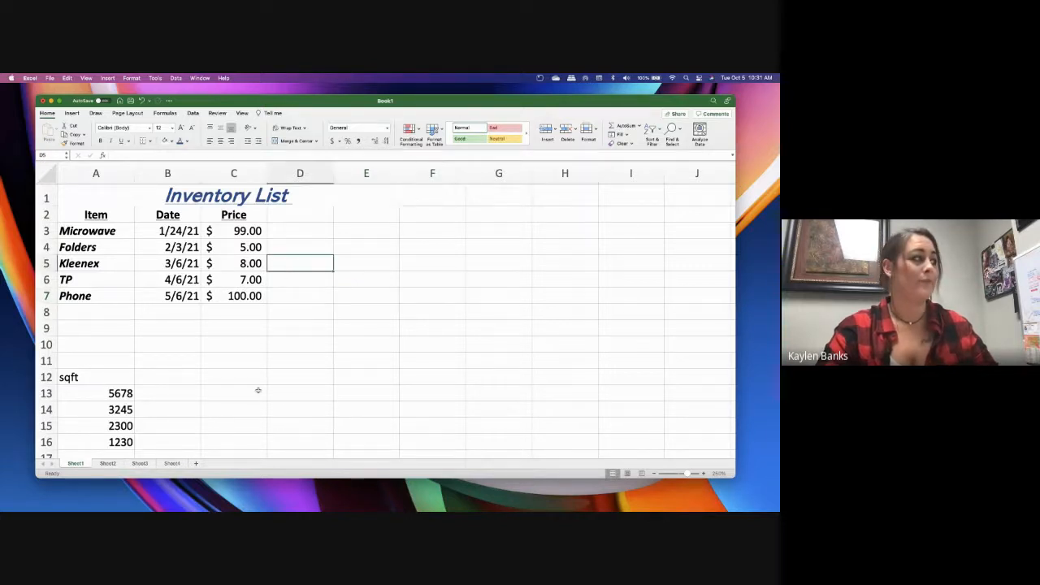
pyautogui.scroll(-2, 257, 390)
pyautogui.scroll(2, 257, 388)
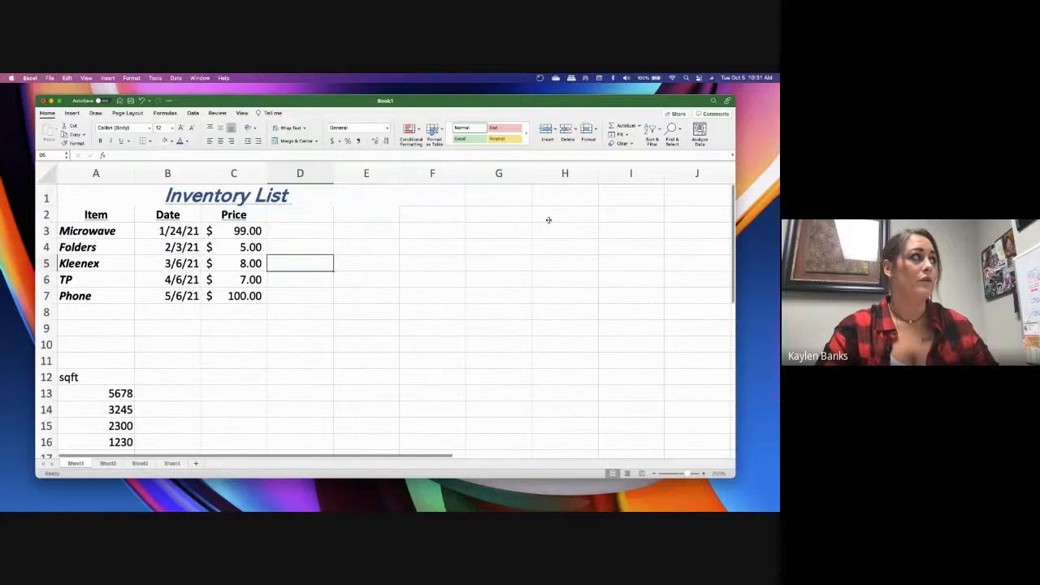
pyautogui.press('Up')
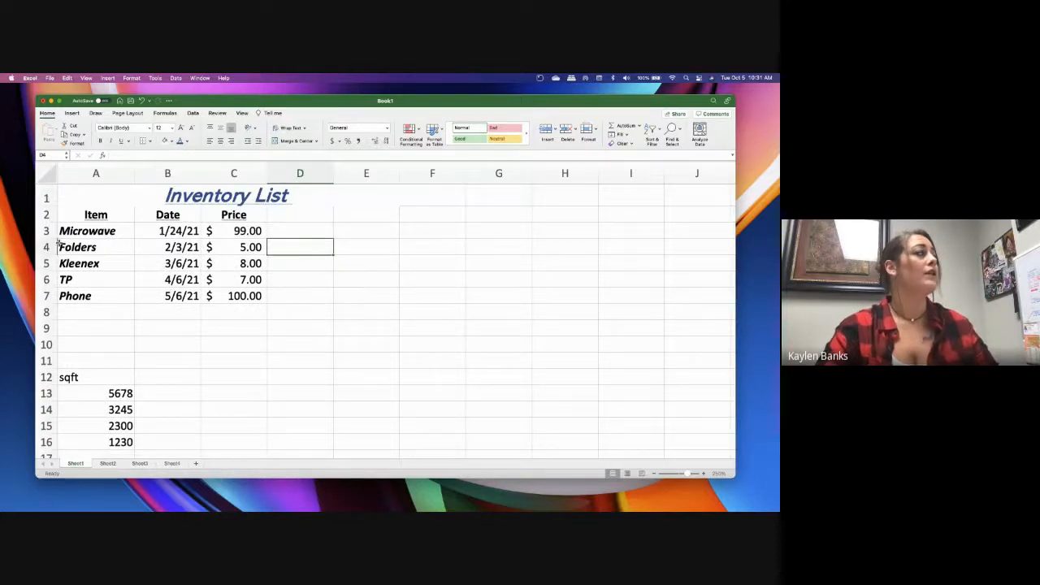
pyautogui.click(88, 232)
pyautogui.click(84, 301)
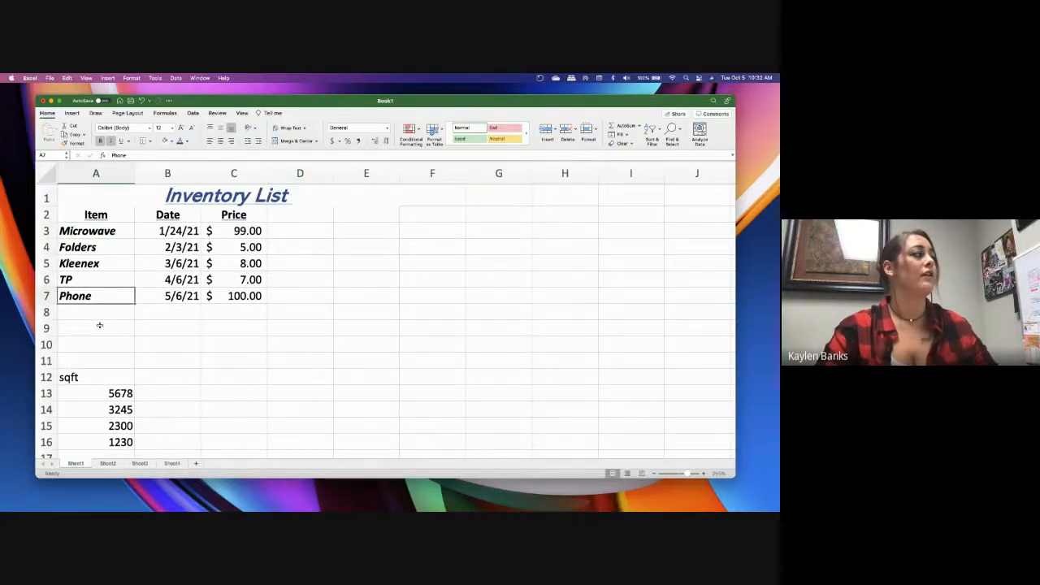
# Enter the sentence "I wanted to type a really long paragraph or sentence" in cell D8
pyautogui.click(309, 316)
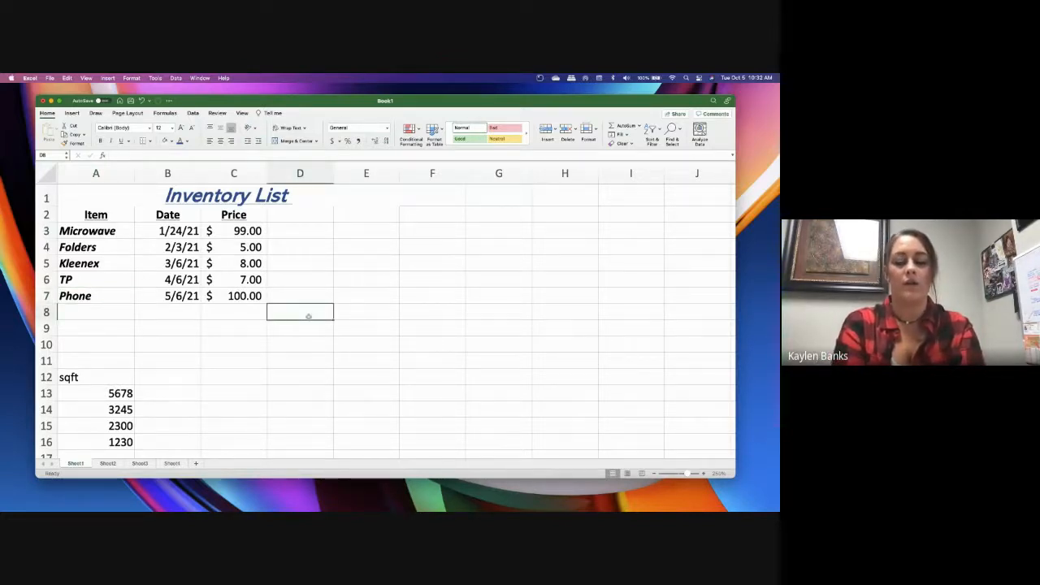
pyautogui.write('I wanted to ')
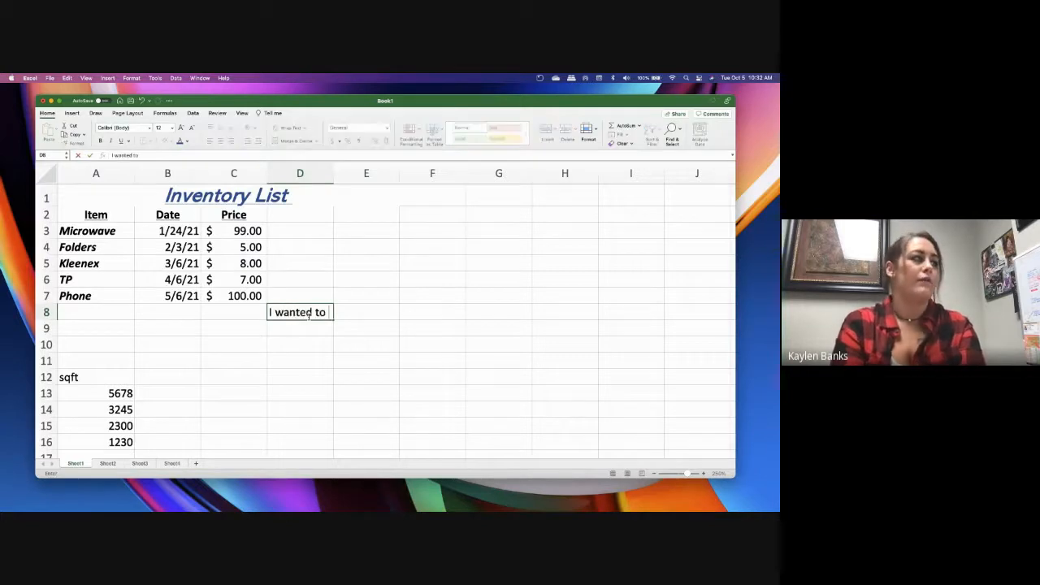
pyautogui.write('type a reall')
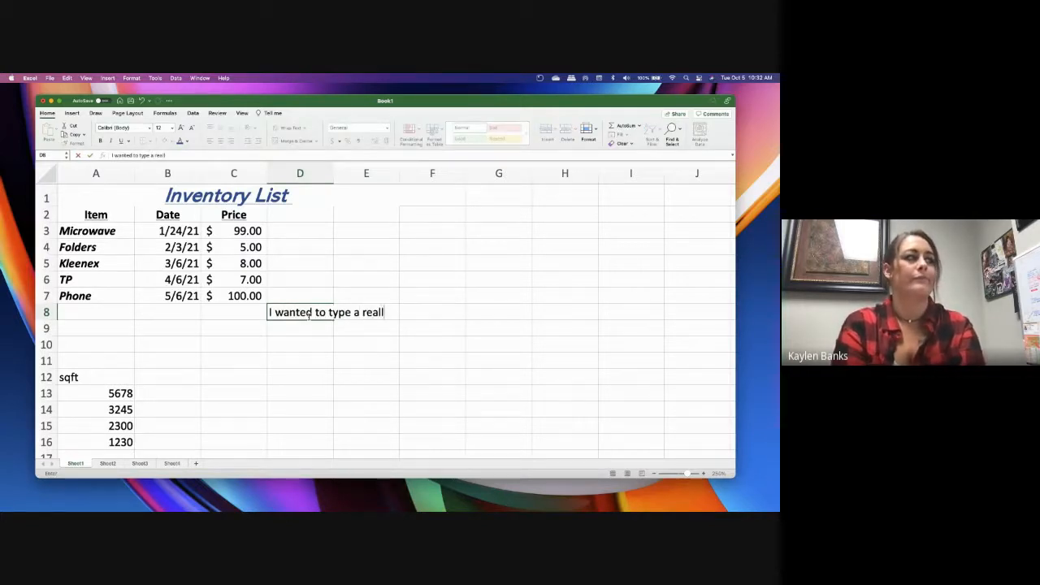
pyautogui.write('y long para')
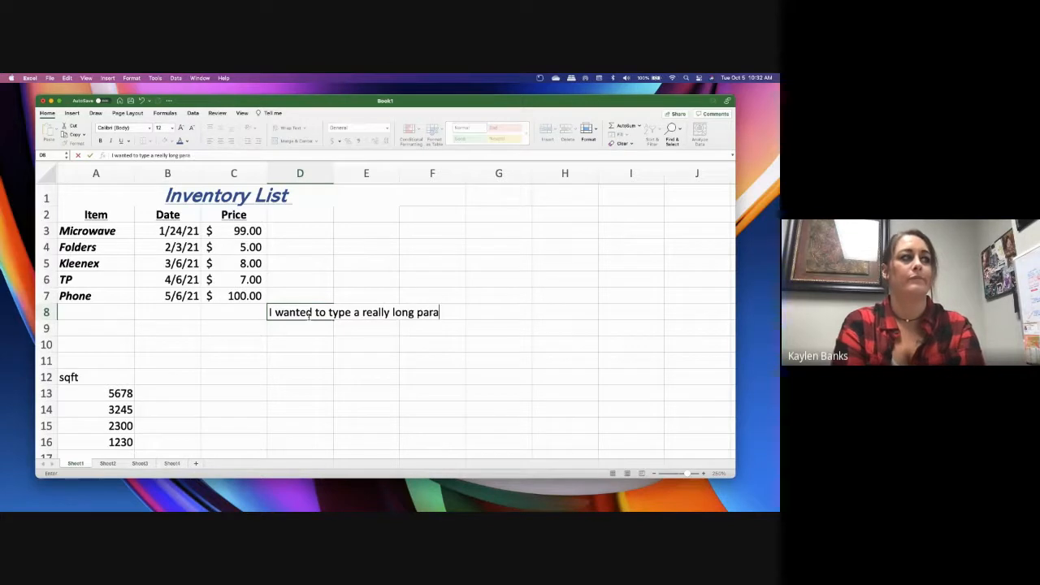
pyautogui.write('graph or sentence')
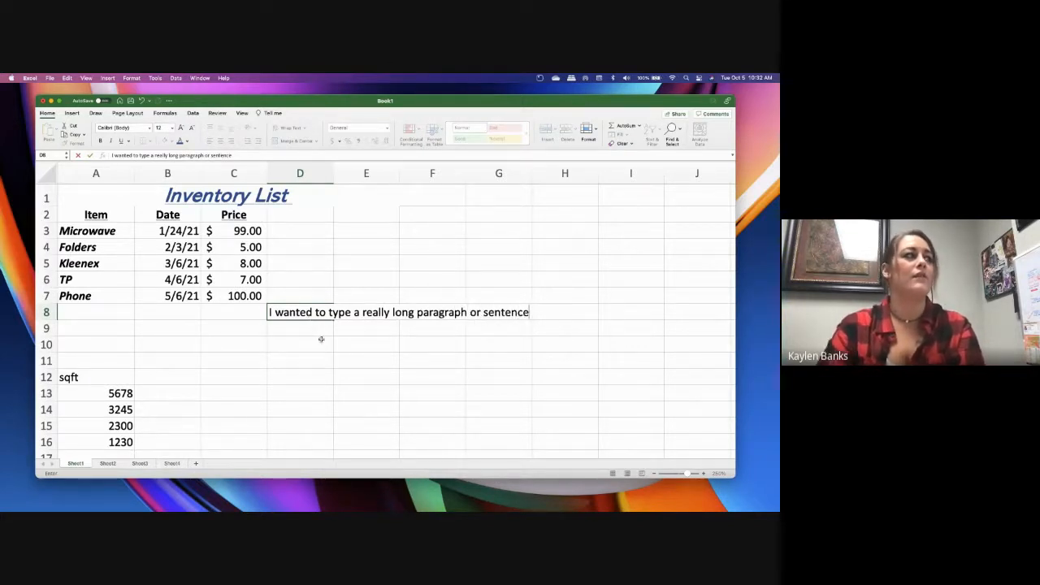
pyautogui.press('Return')
pyautogui.click(299, 314)
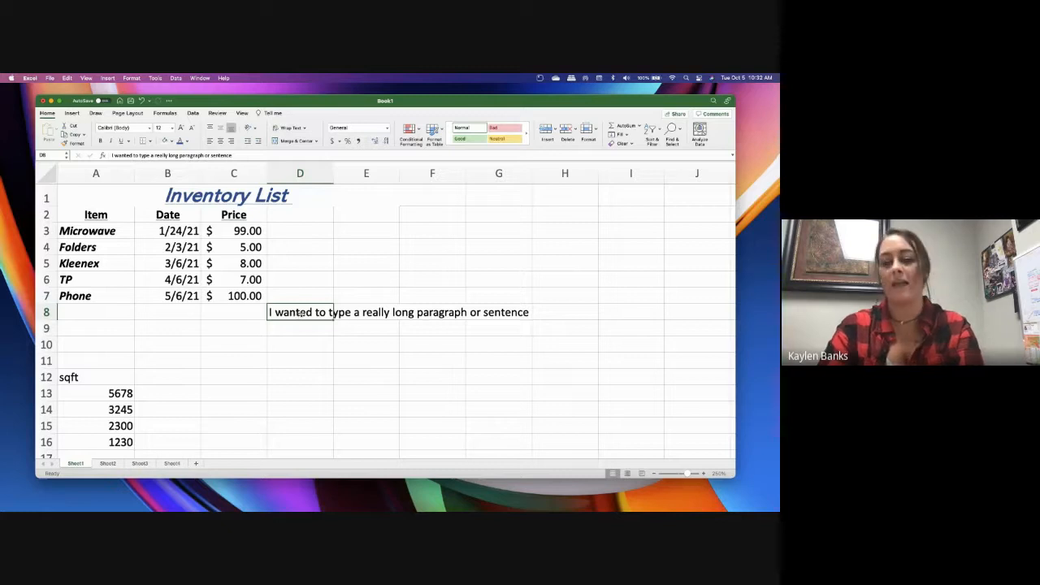
pyautogui.press('Return')
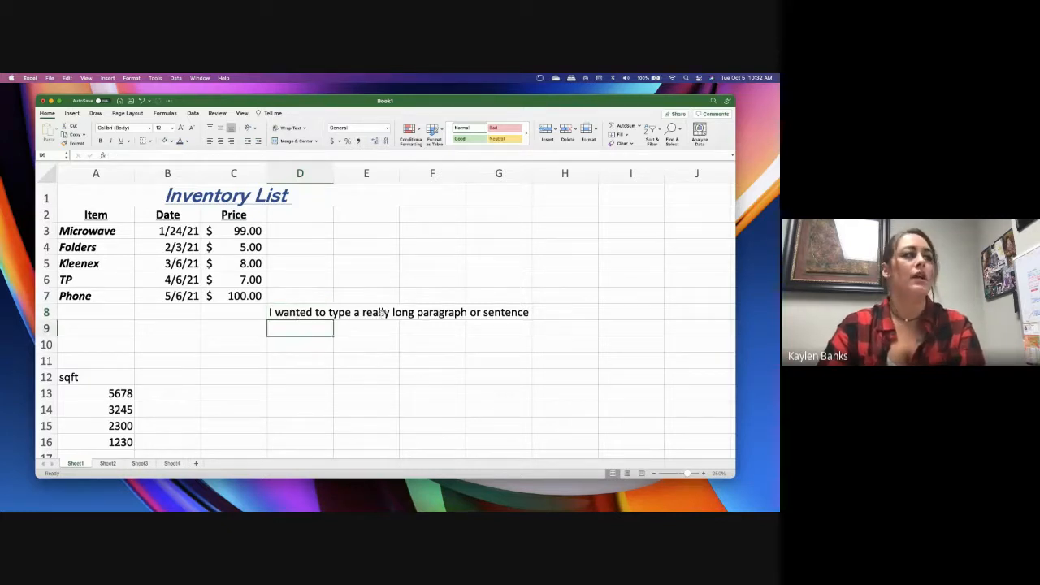
# Enter the filler text "landoicnalnf" in cell E8, beside the long sentence
pyautogui.click(369, 333)
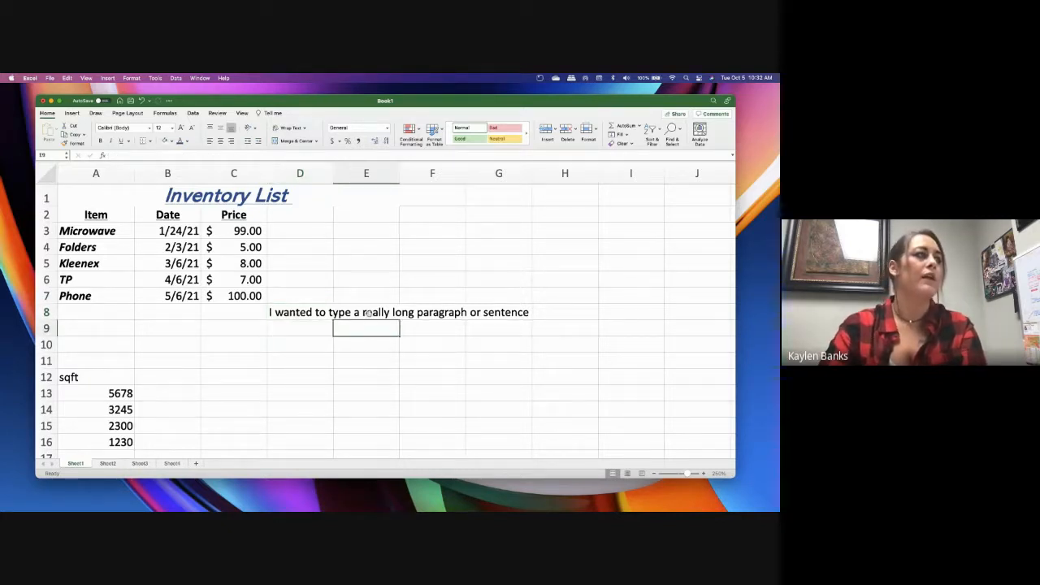
pyautogui.click(369, 313)
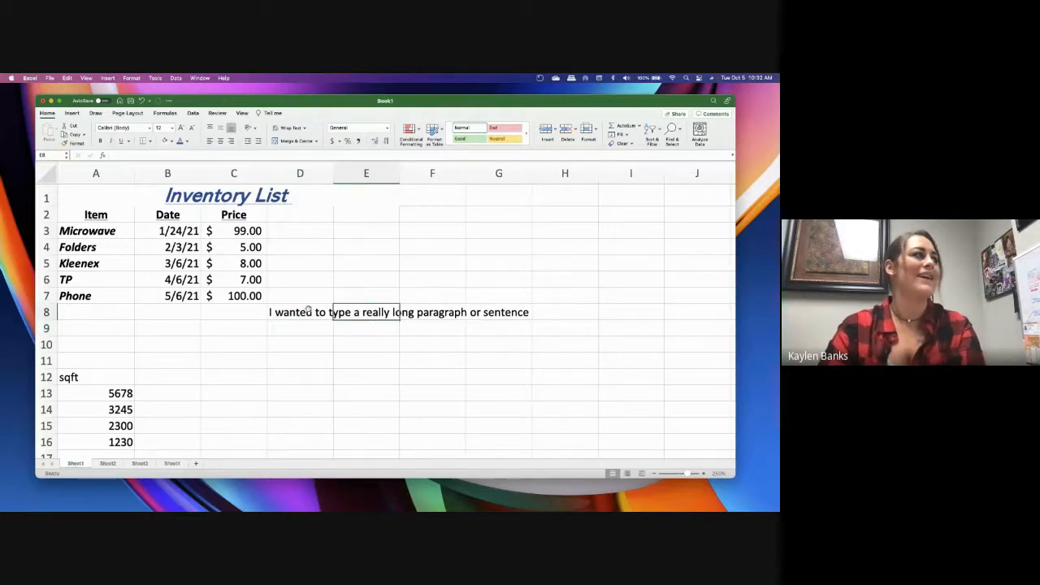
pyautogui.write('landoicnalnf')
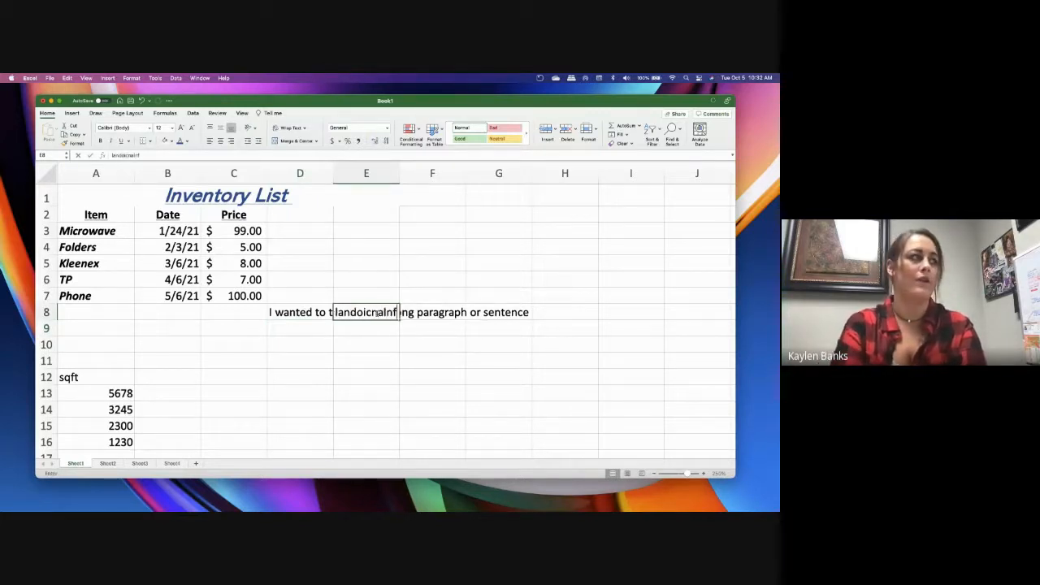
pyautogui.press('Return')
pyautogui.press('Return')
# Apply Wrap Text to the long sentence in D8, switching it off and on again to compare both layouts
pyautogui.click(321, 312)
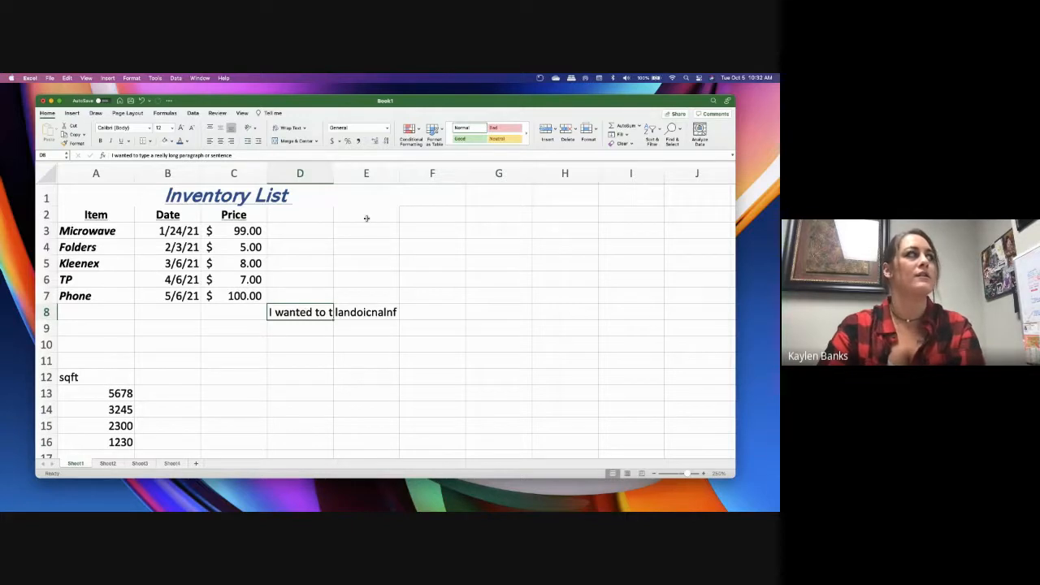
pyautogui.click(289, 132)
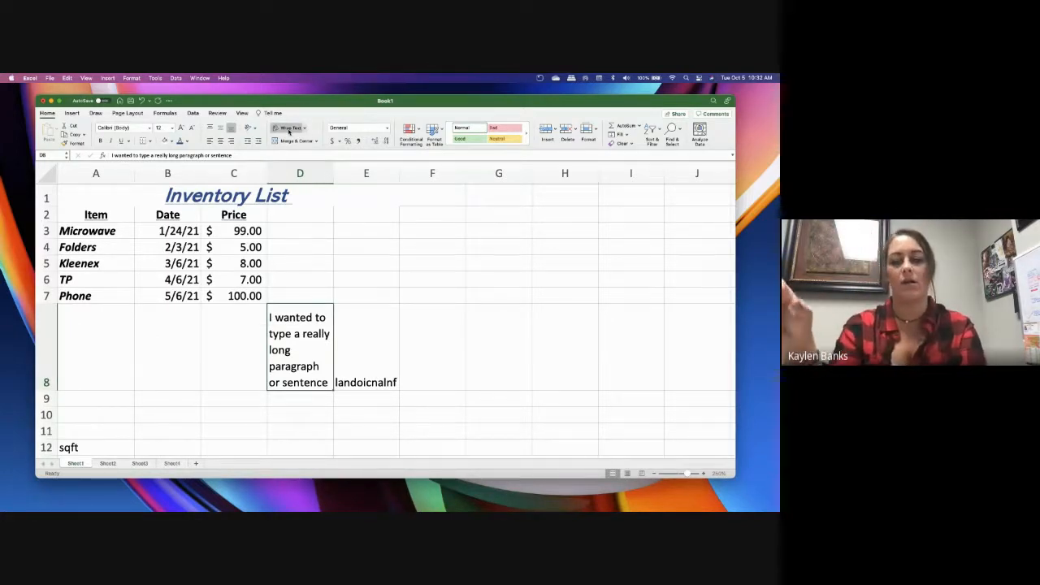
pyautogui.click(291, 129)
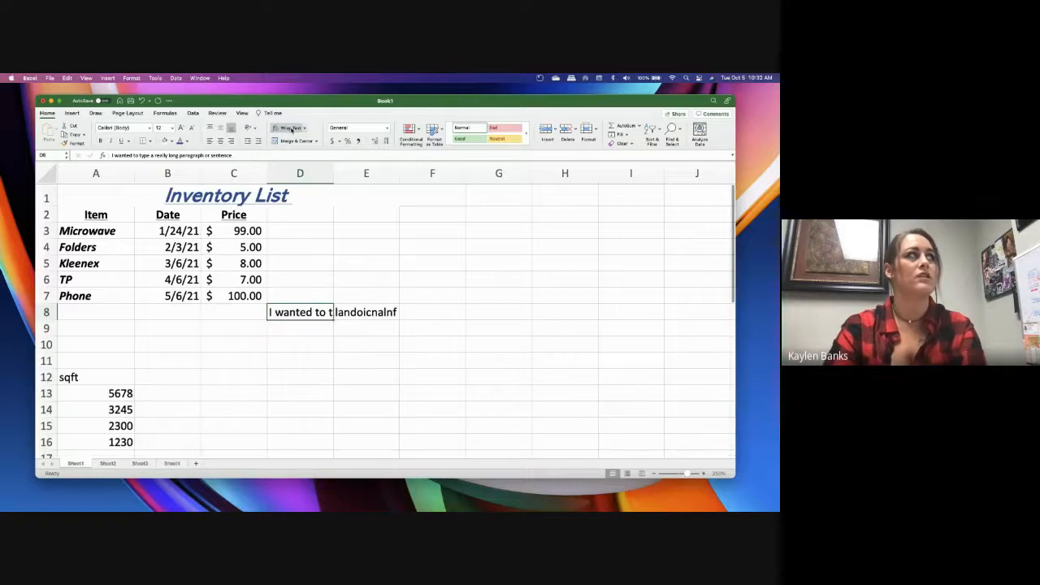
pyautogui.click(291, 129)
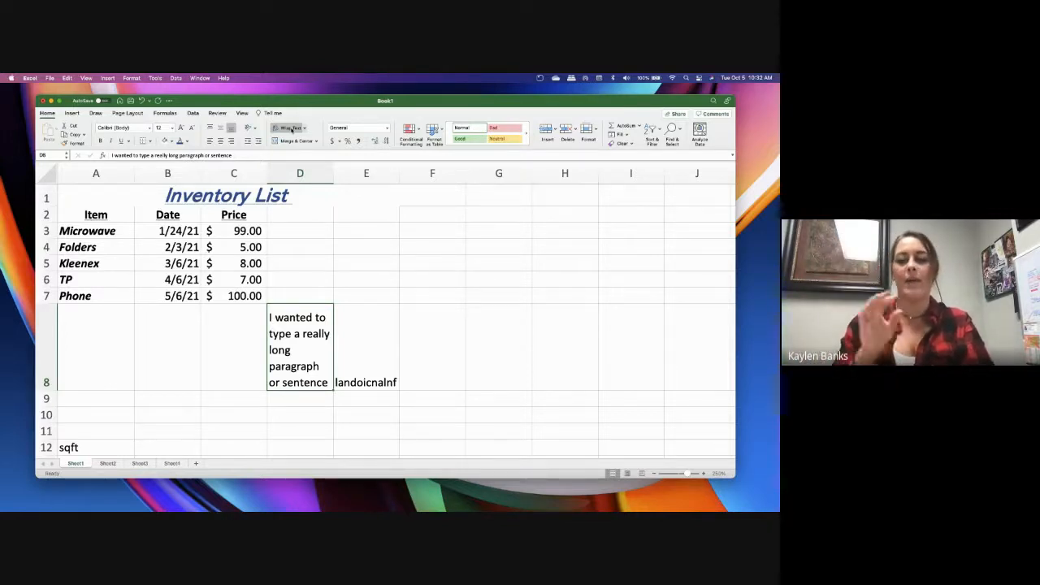
# Clear the sample texts from cells D8 and E8
pyautogui.click(397, 320)
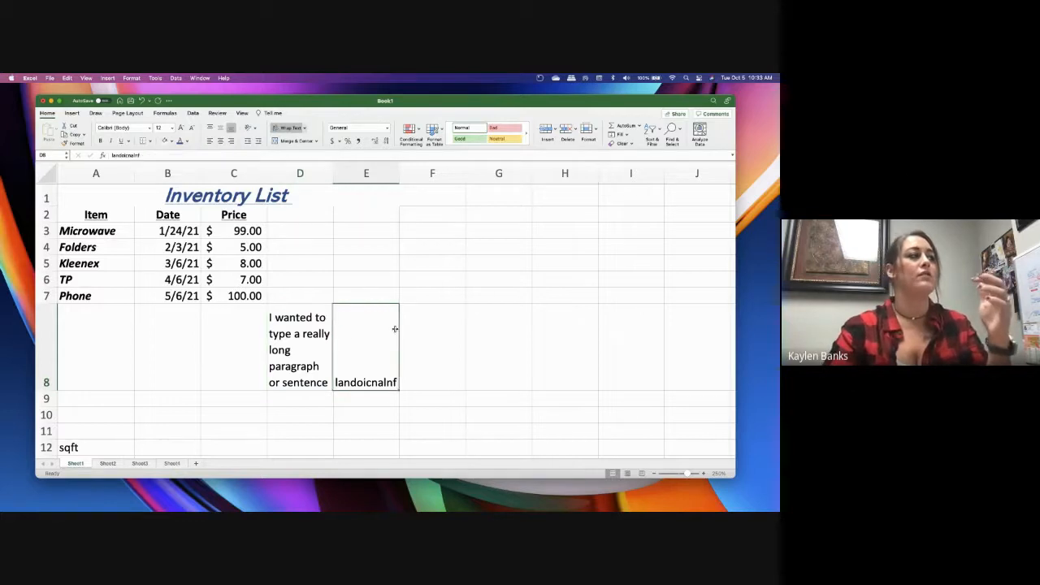
pyautogui.click(297, 341)
pyautogui.press('Delete')
pyautogui.press('Right')
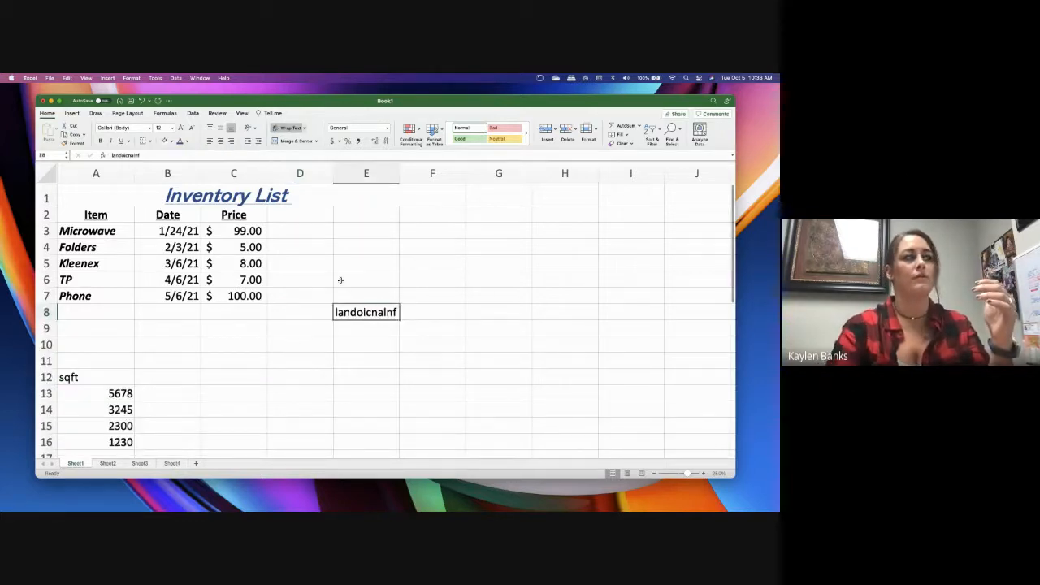
pyautogui.press('Delete')
# Enter the heading "Notes" in cell F3 and widen column F to about five times its width
pyautogui.click(427, 187)
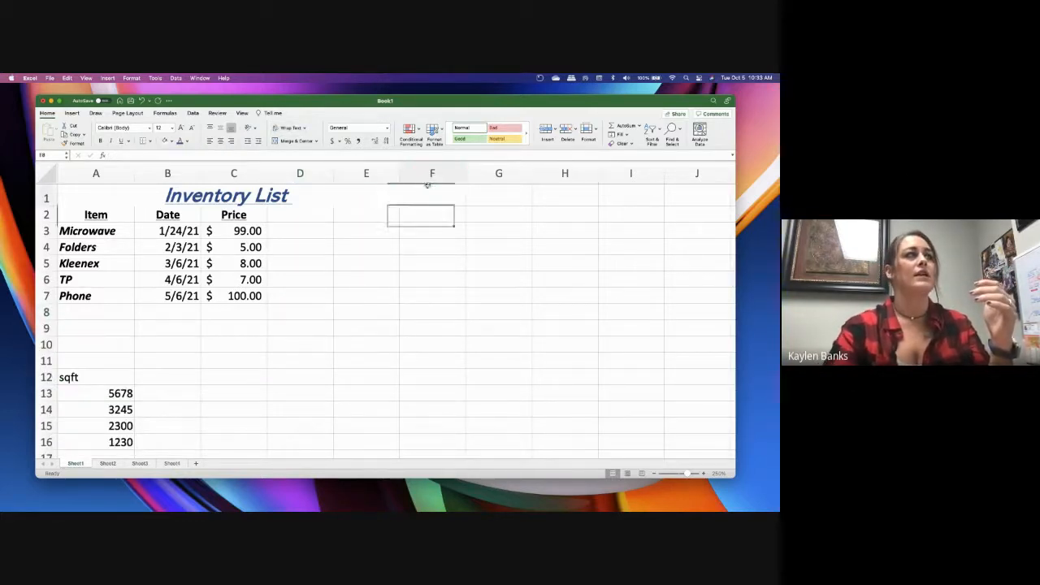
pyautogui.click(421, 225)
pyautogui.write('Notes')
pyautogui.click(455, 294)
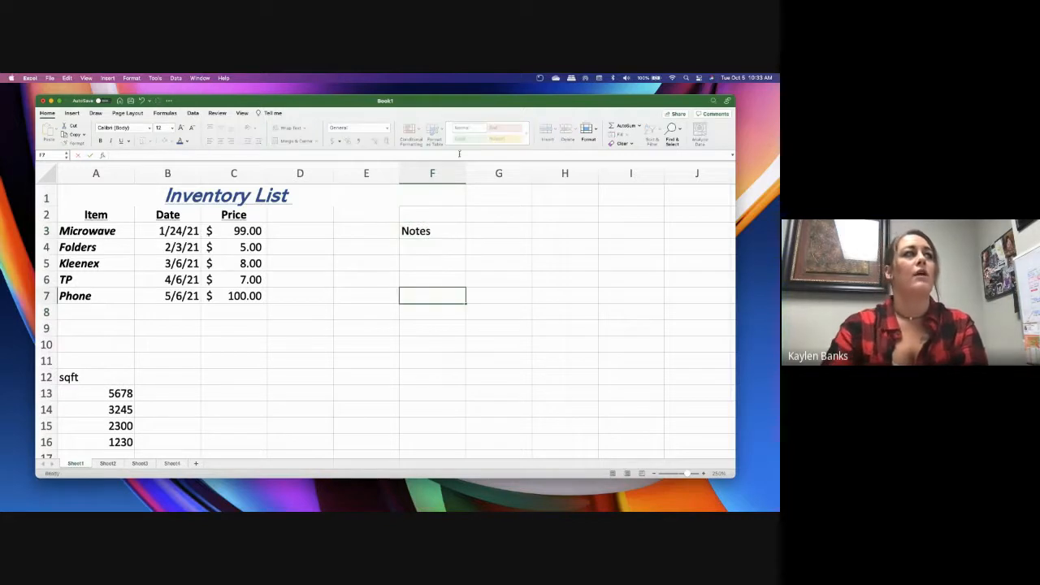
pyautogui.moveTo(465, 173); pyautogui.dragTo(726, 185)
# Enter the note "9-23-21 I cold called them and they responded with leave alone" in cell F4 and select that cell
pyautogui.click(458, 250)
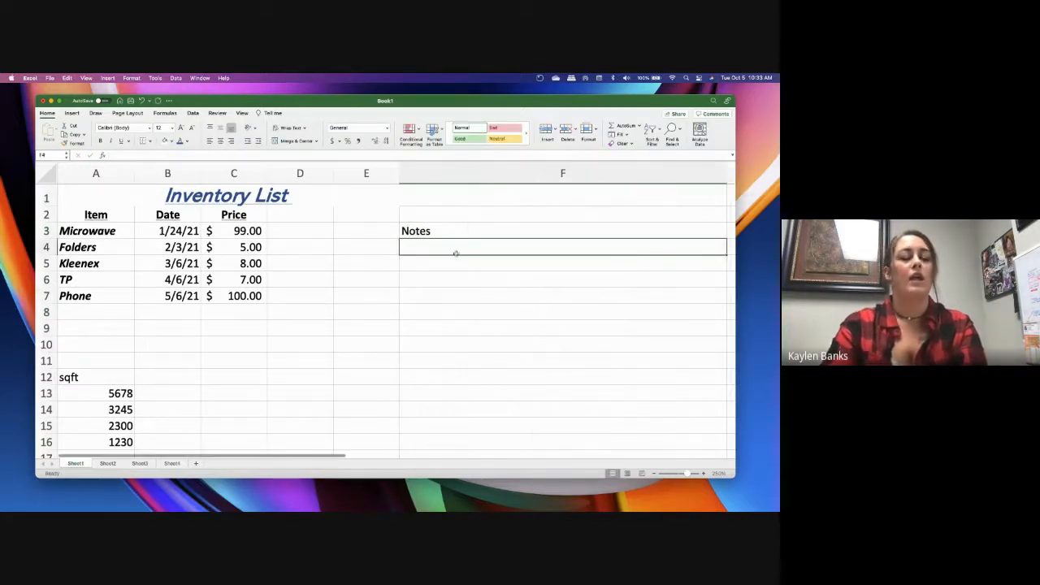
pyautogui.write('9-')
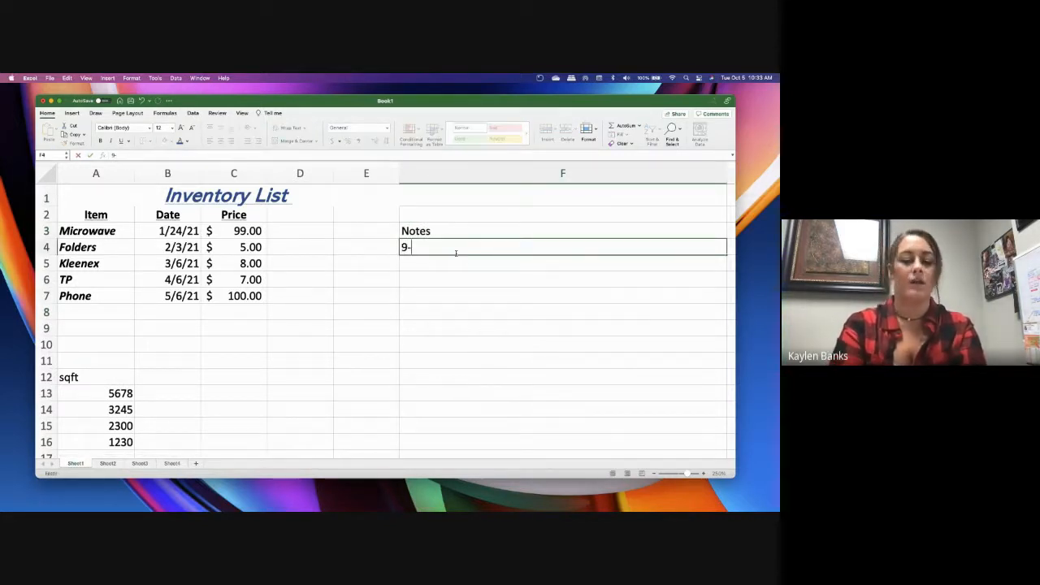
pyautogui.write('23-21 ')
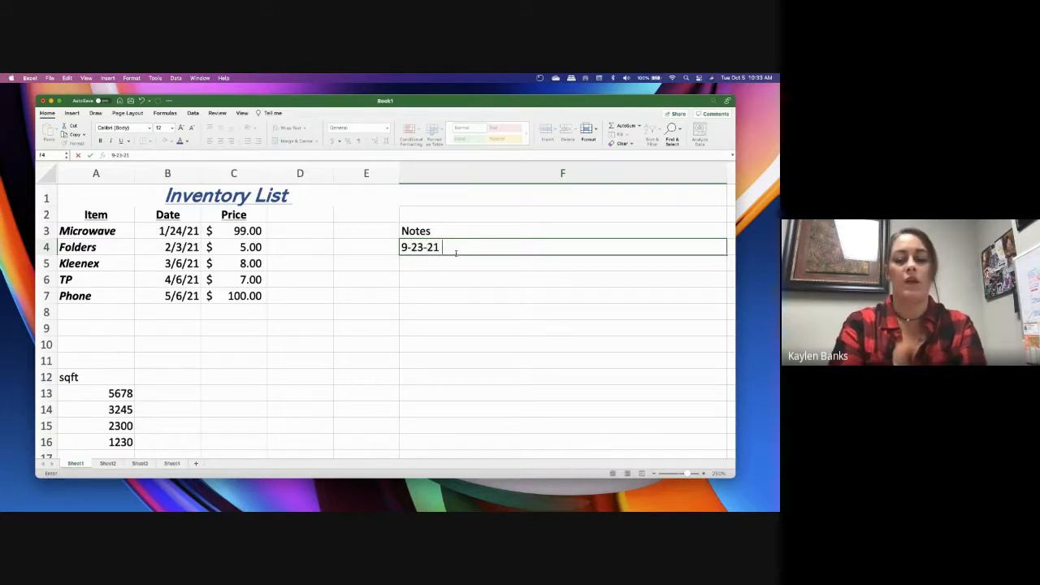
pyautogui.write('I cold')
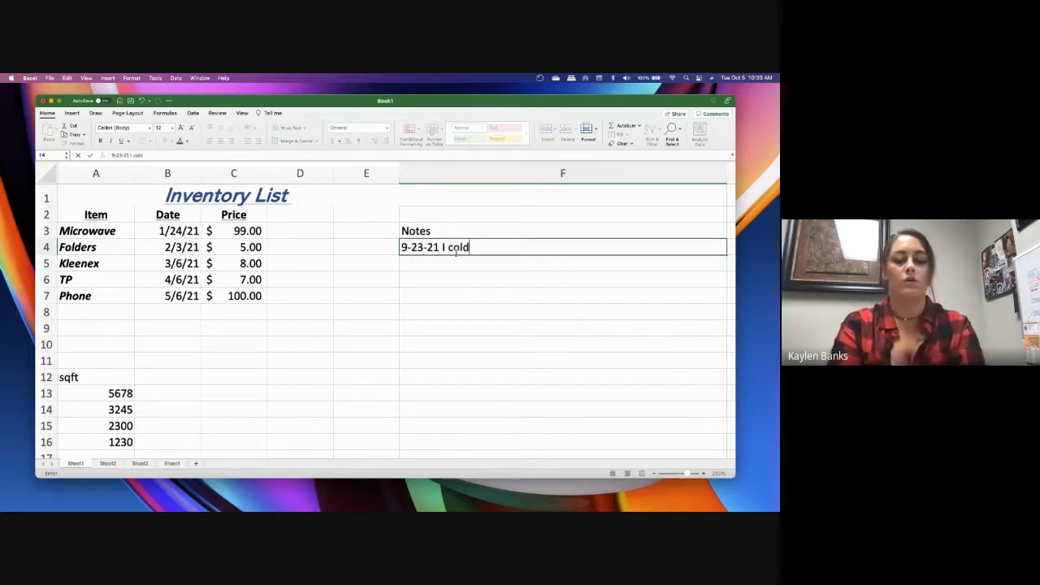
pyautogui.write(' called them and they')
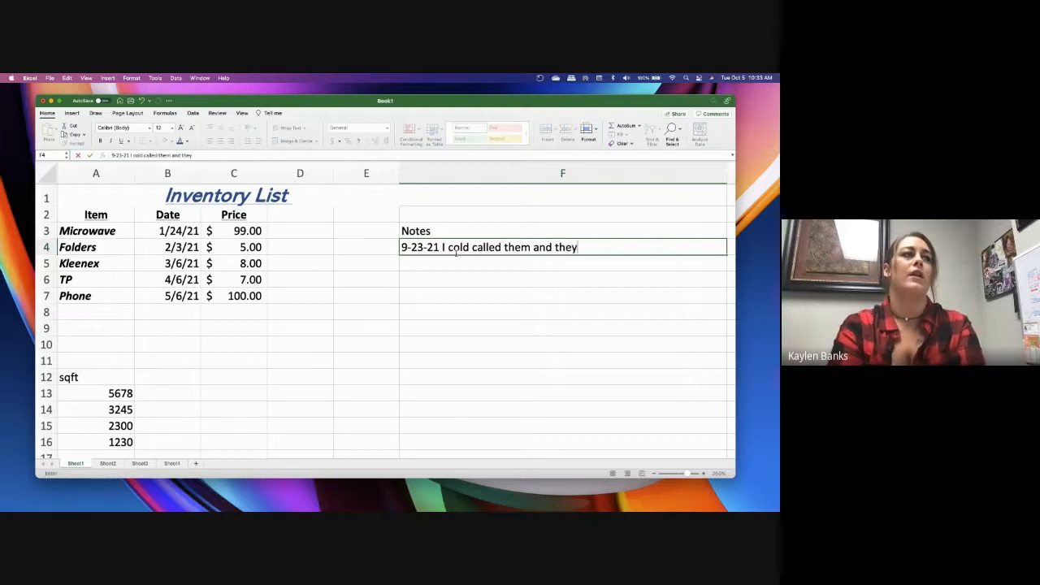
pyautogui.write(' responded with le')
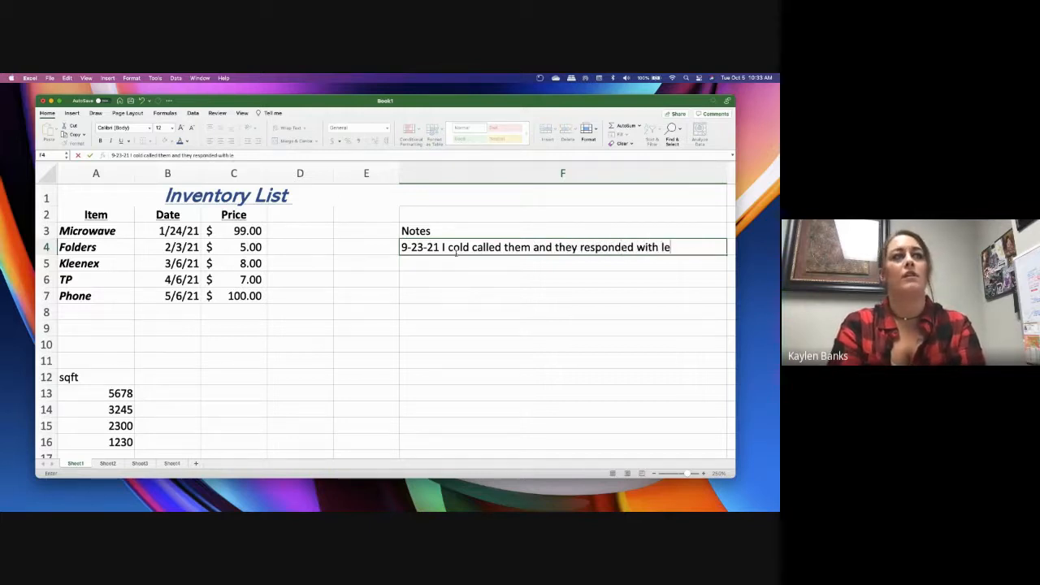
pyautogui.write('ave th')
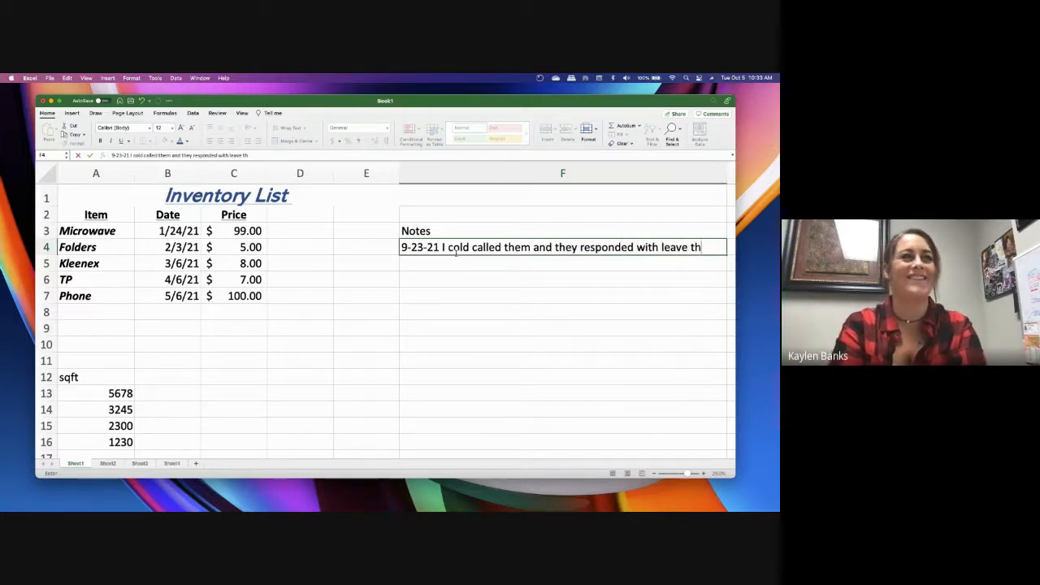
pyautogui.write('alione')
pyautogui.press('BackSpace')
pyautogui.press('BackSpace')
pyautogui.press('BackSpace')
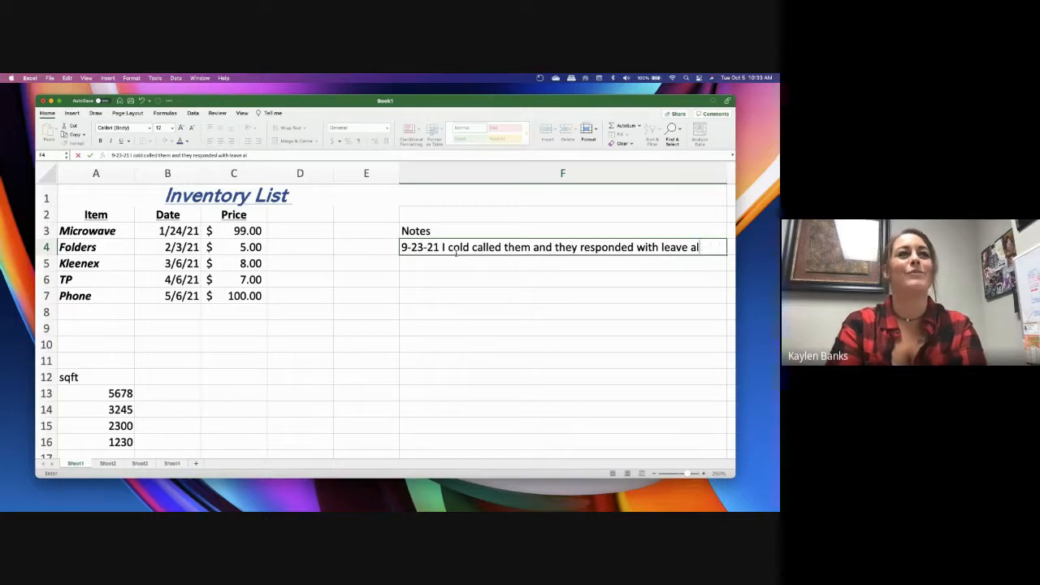
pyautogui.write('oine')
pyautogui.press('BackSpace')
pyautogui.press('BackSpace')
pyautogui.press('BackSpace')
pyautogui.write('n')
pyautogui.click(509, 295)
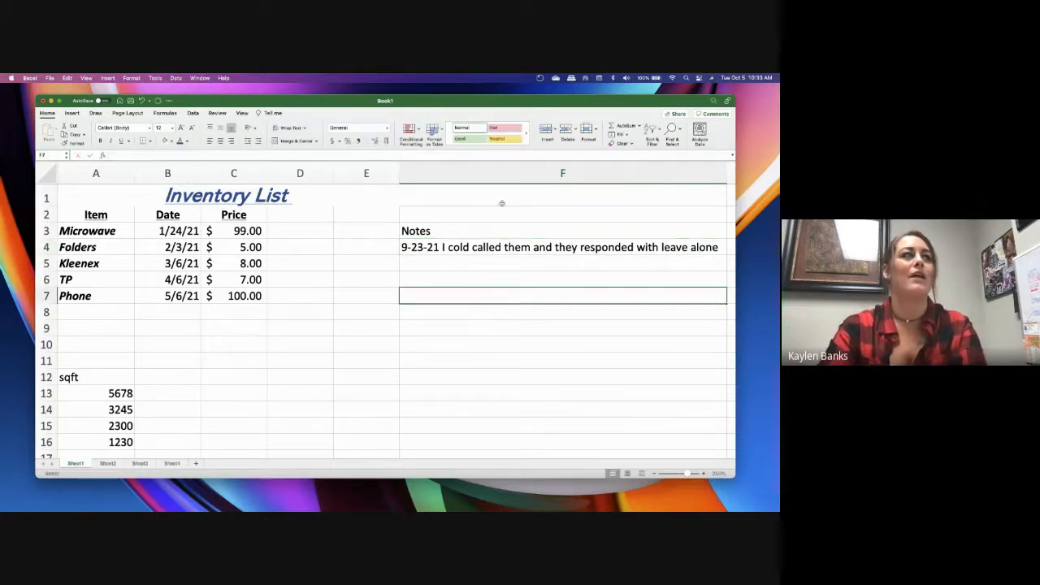
pyautogui.click(414, 247)
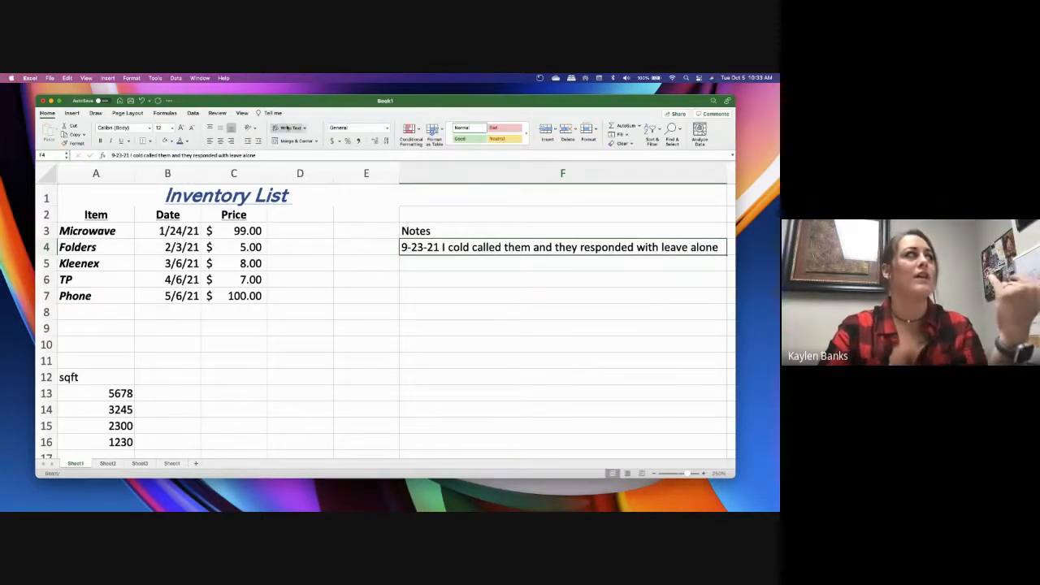
# Apply Wrap Text to the note in F4, then clear that note and the "Notes" heading in F3
pyautogui.click(288, 128)
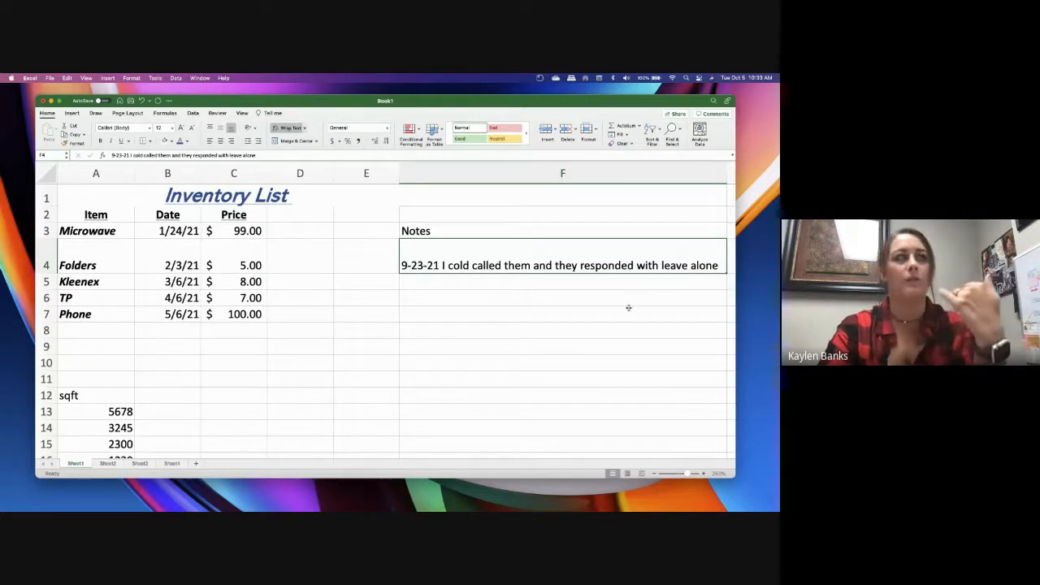
pyautogui.press('Delete')
pyautogui.click(579, 230)
pyautogui.press('Delete')
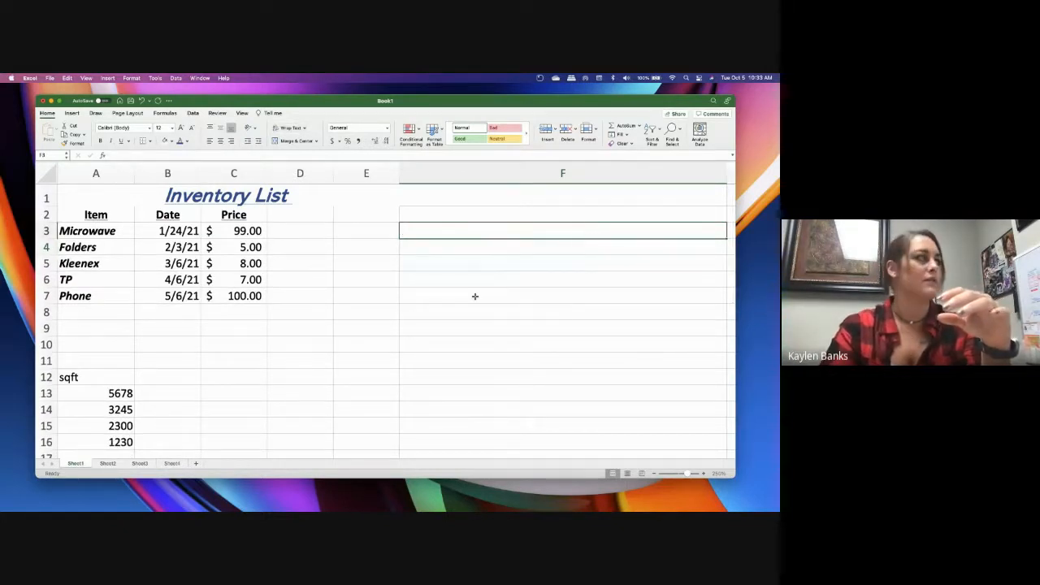
# Narrow column F back to about the width of its neighbouring columns
pyautogui.click(377, 362)
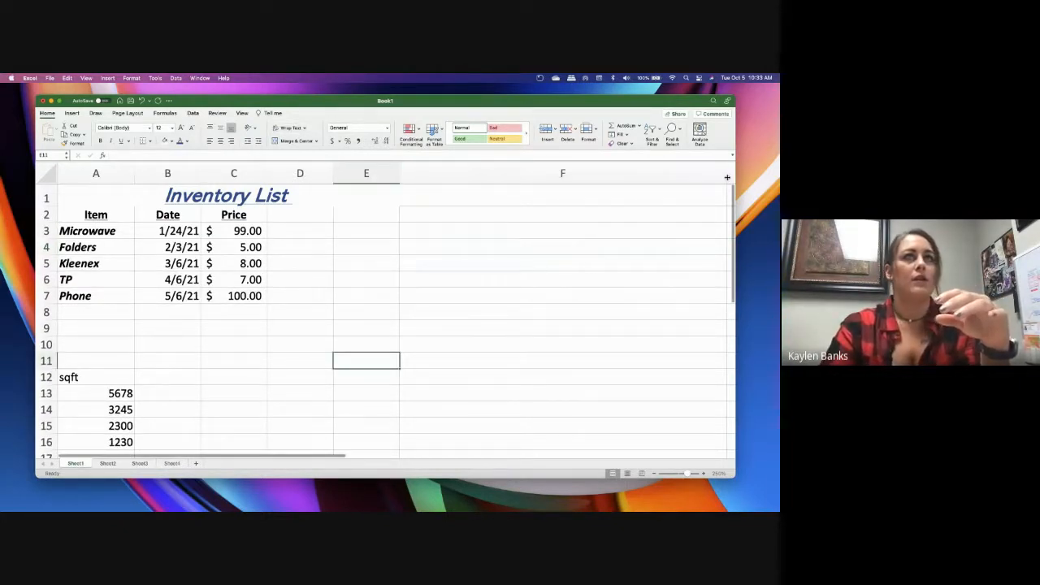
pyautogui.moveTo(720, 177); pyautogui.dragTo(463, 176)
pyautogui.click(564, 345)
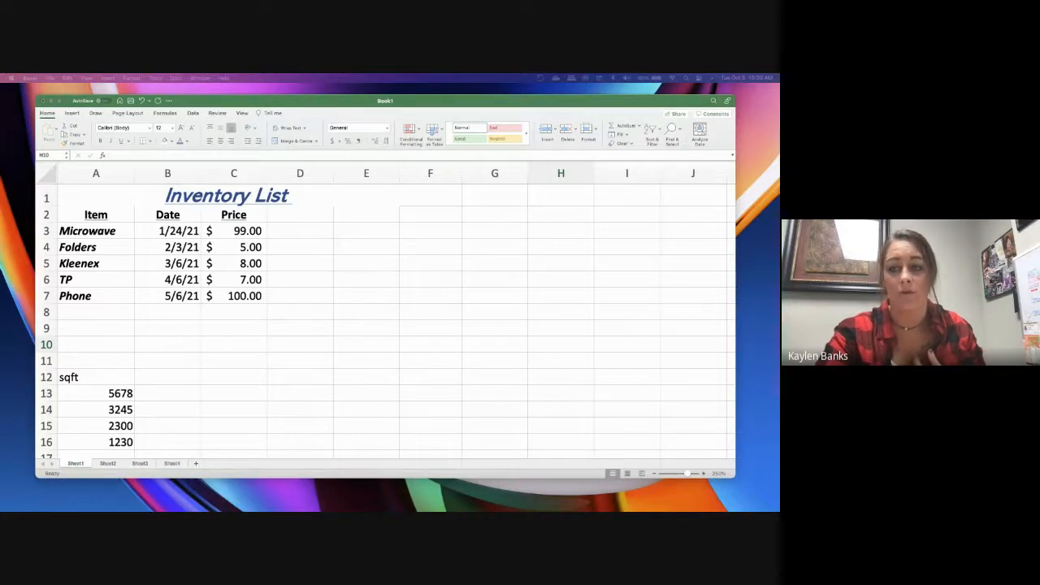
# Enter the label "Total" in cell B8, below the last date of the inventory list
pyautogui.click(237, 319)
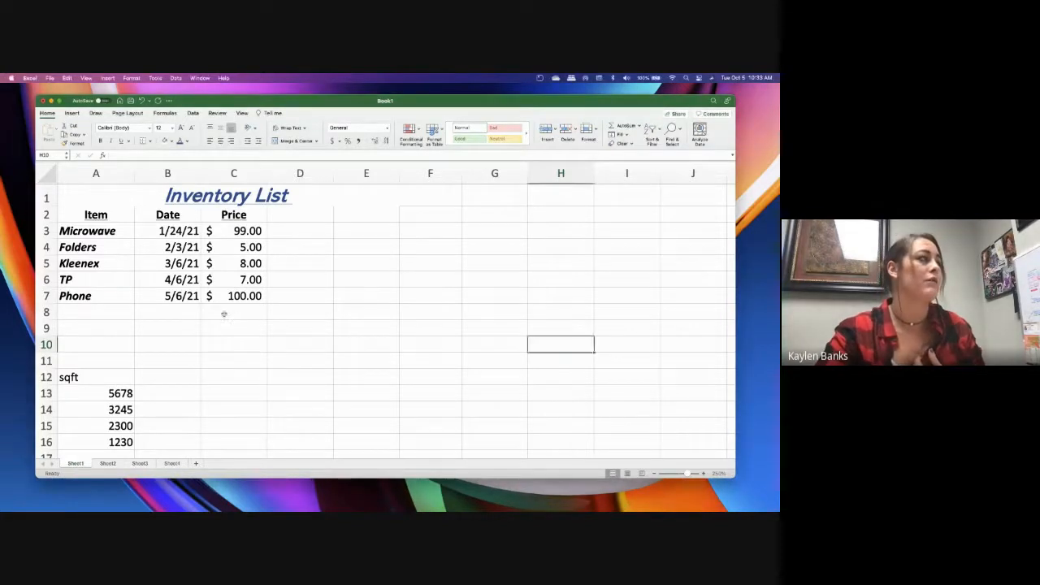
pyautogui.click(182, 315)
pyautogui.write('total')
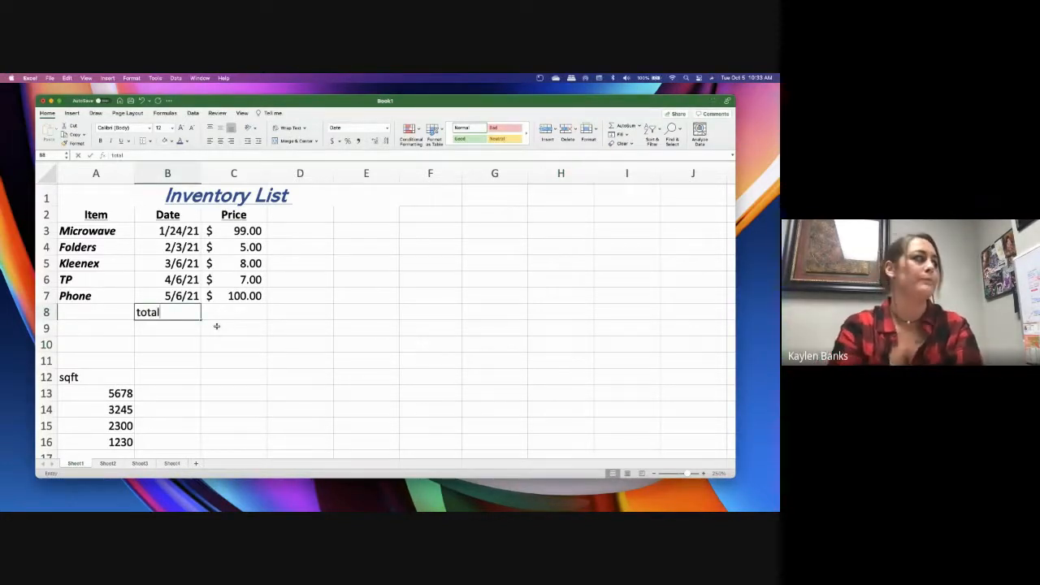
pyautogui.press('BackSpace')
pyautogui.press('BackSpace')
pyautogui.press('BackSpace')
pyautogui.press('BackSpace')
pyautogui.press('BackSpace')
pyautogui.write('Total')
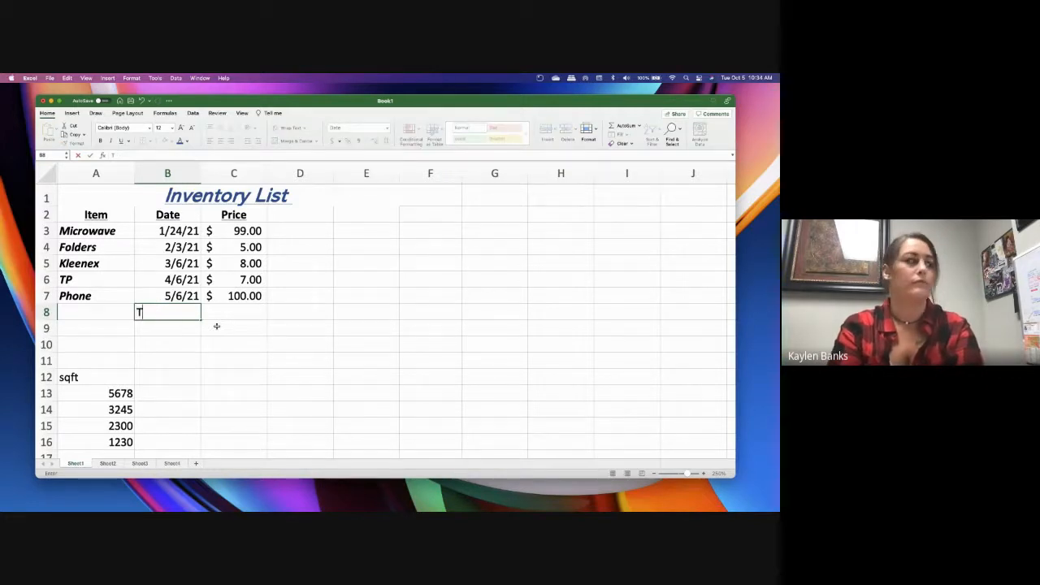
pyautogui.press('Tab')
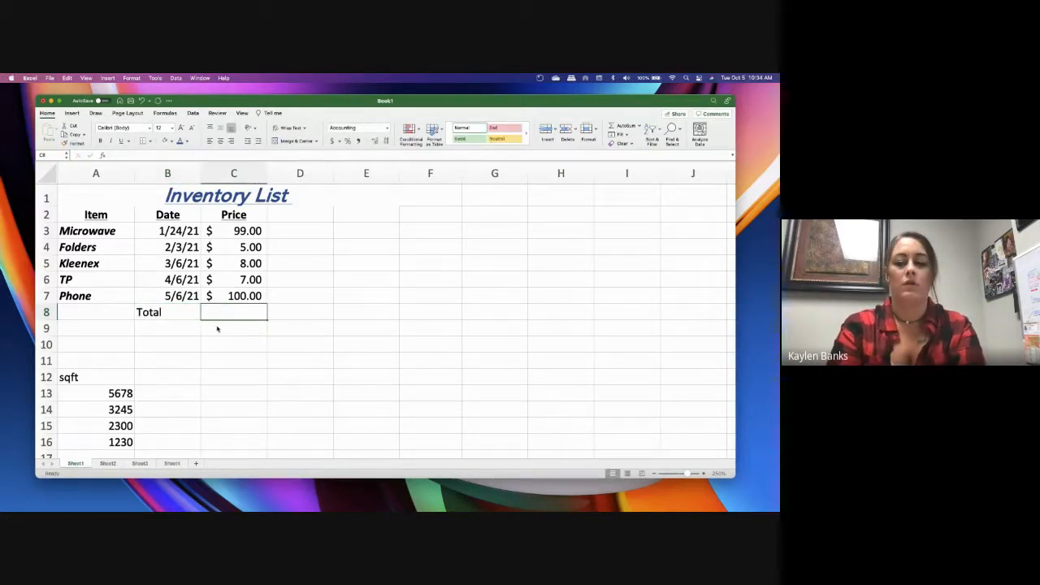
# Total the prices in cell C8 with the formula =SUM(C3:C7) and select that cell
pyautogui.write('+s')
pyautogui.press('BackSpace')
pyautogui.press('BackSpace')
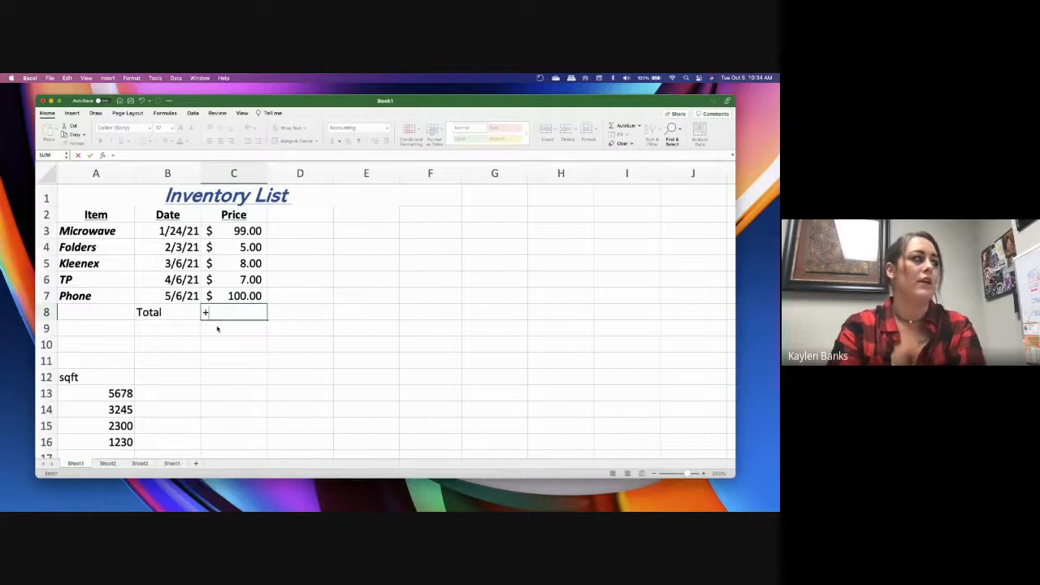
pyautogui.write('=SUM')
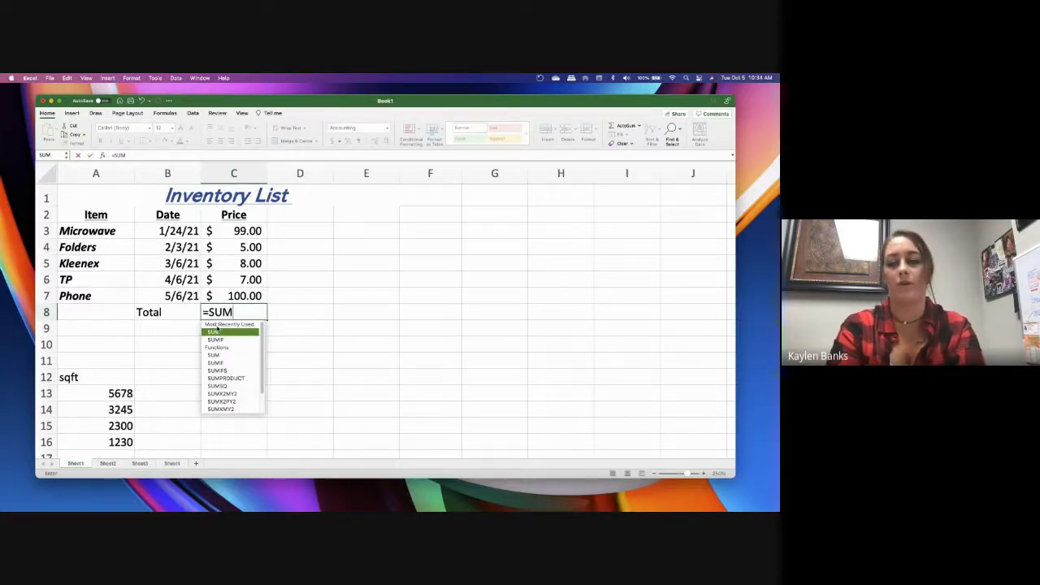
pyautogui.doubleClick(217, 329)
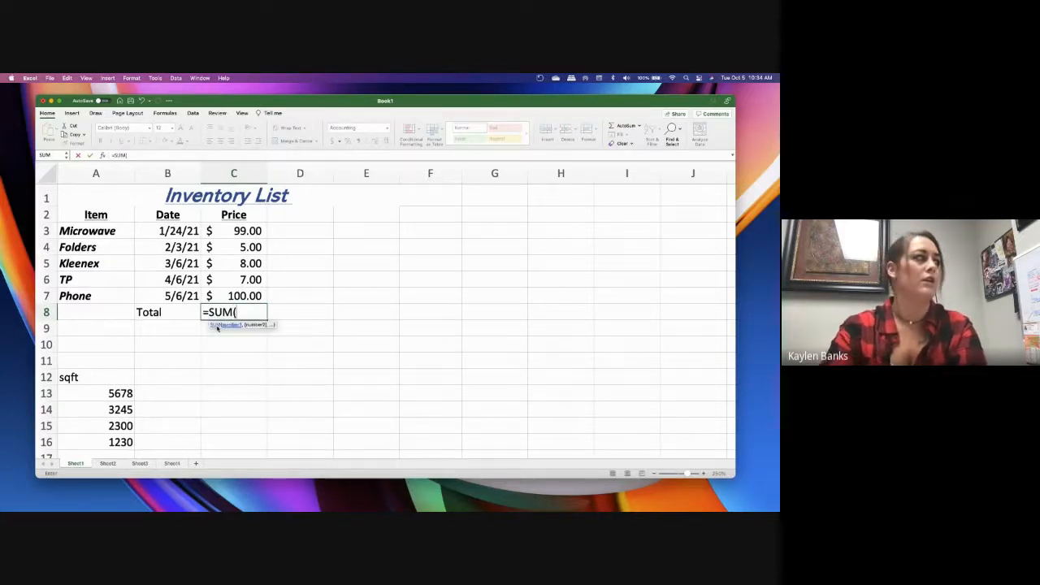
pyautogui.moveTo(228, 230); pyautogui.dragTo(231, 296)
pyautogui.write(')')
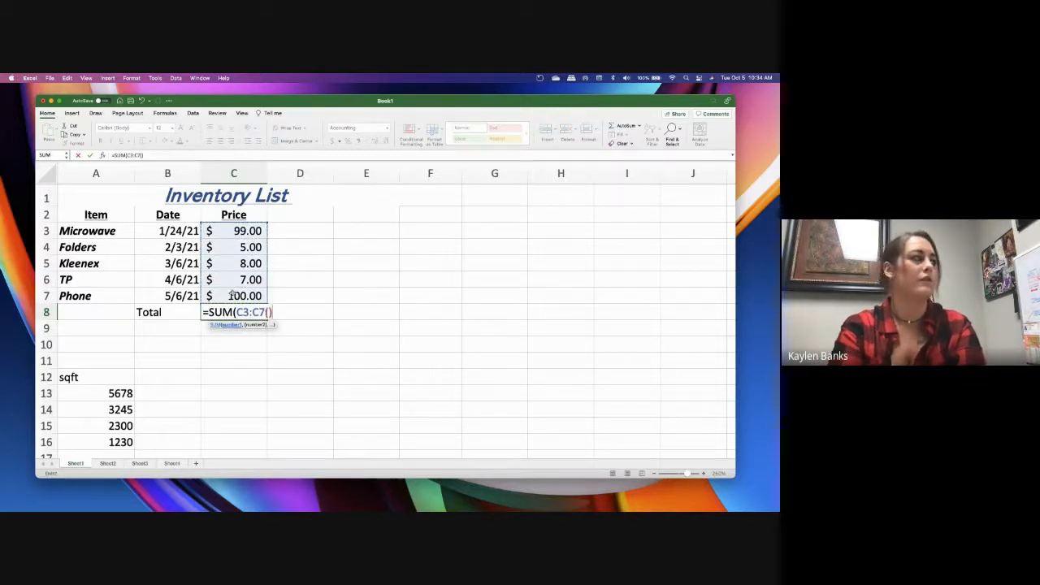
pyautogui.press('BackSpace')
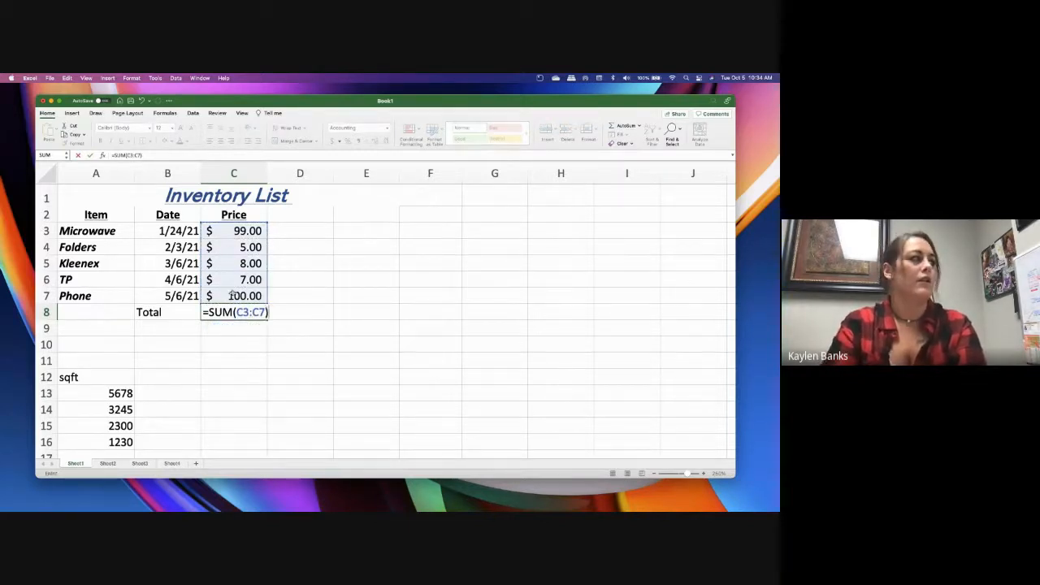
pyautogui.press('Return')
pyautogui.press('Up')
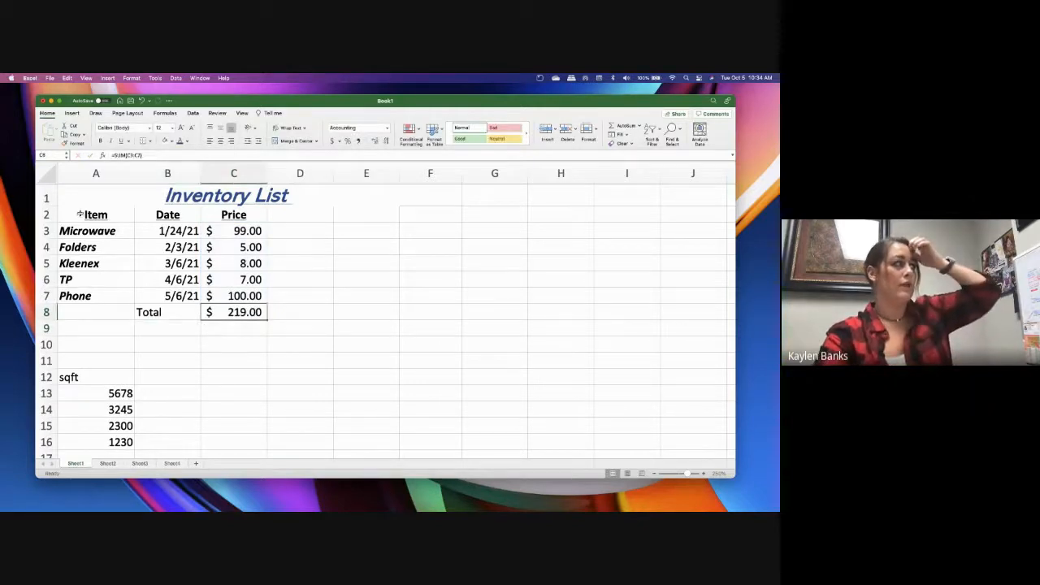
# Insert a 2-D clustered column chart from the range A1:E8 and move it beside the inventory list's price column
pyautogui.moveTo(146, 189); pyautogui.dragTo(167, 311)
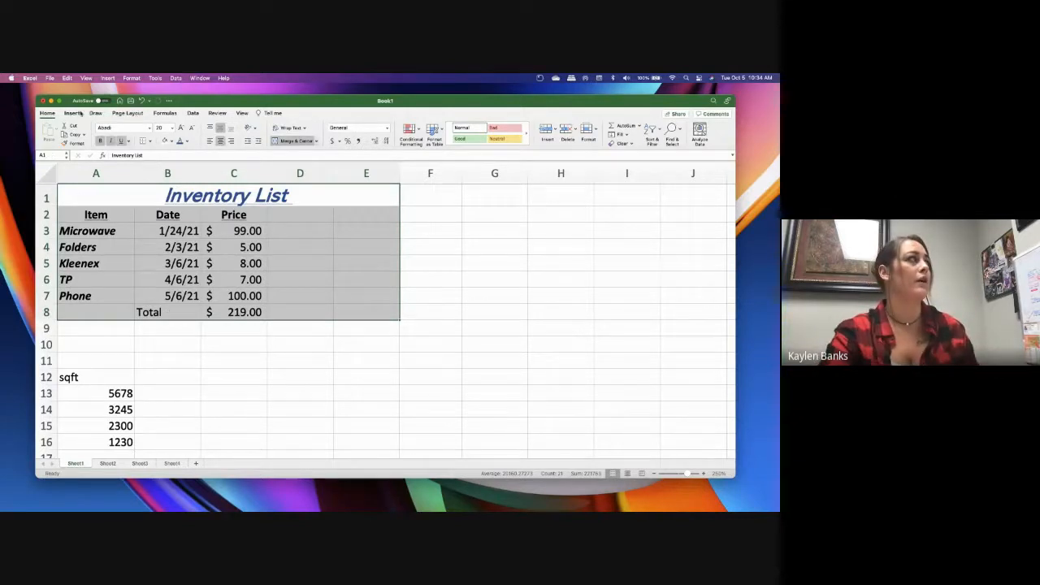
pyautogui.click(72, 113)
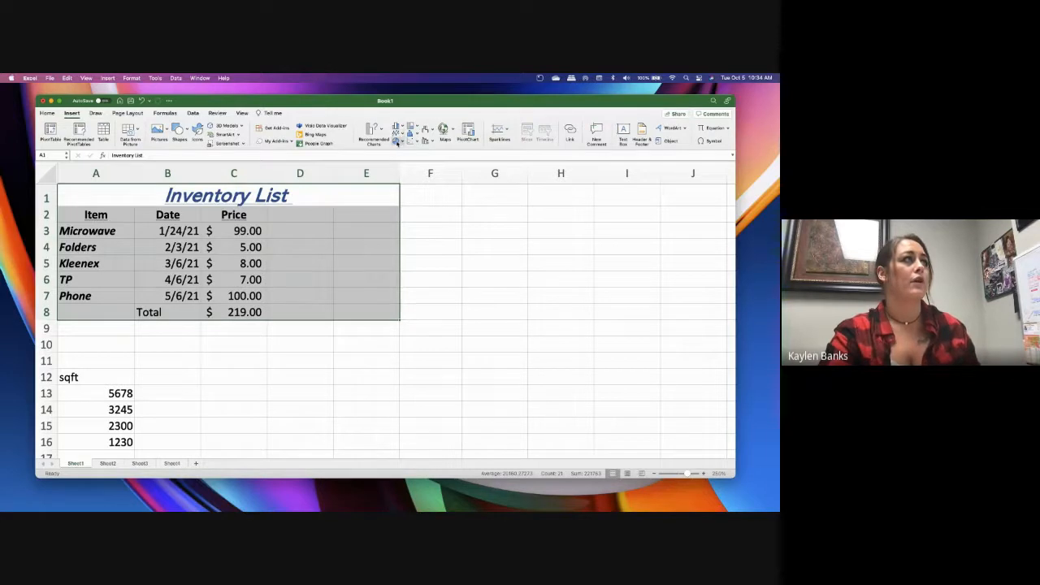
pyautogui.click(398, 132)
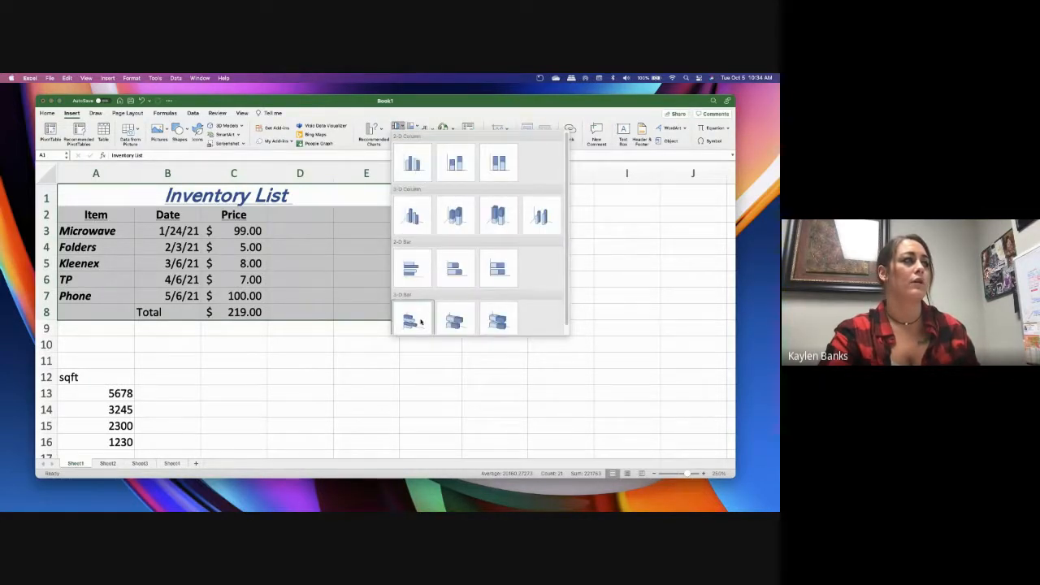
pyautogui.scroll(-1, 421, 316)
pyautogui.scroll(1, 411, 163)
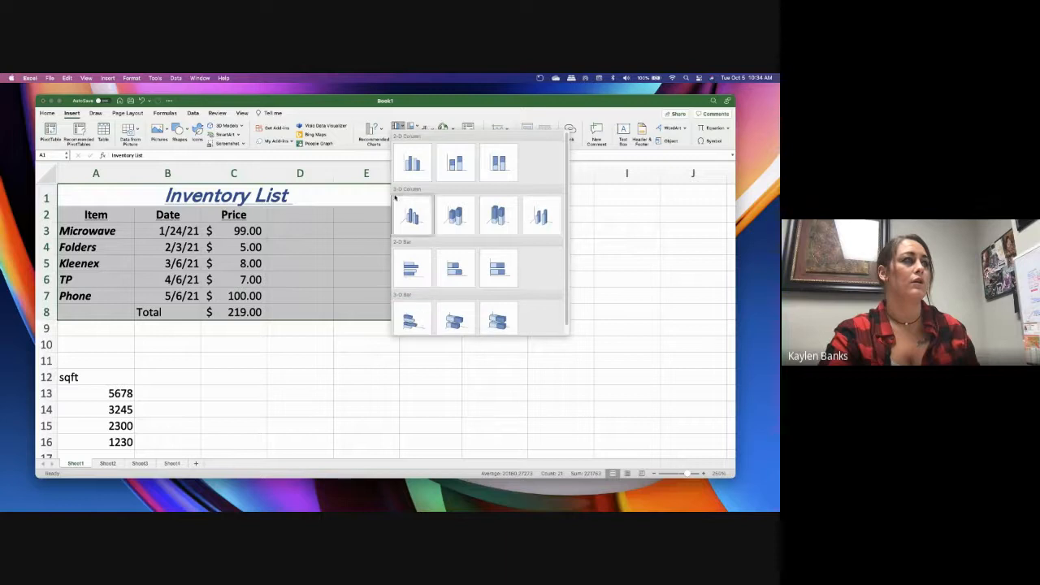
pyautogui.click(412, 154)
pyautogui.moveTo(423, 217); pyautogui.dragTo(534, 204)
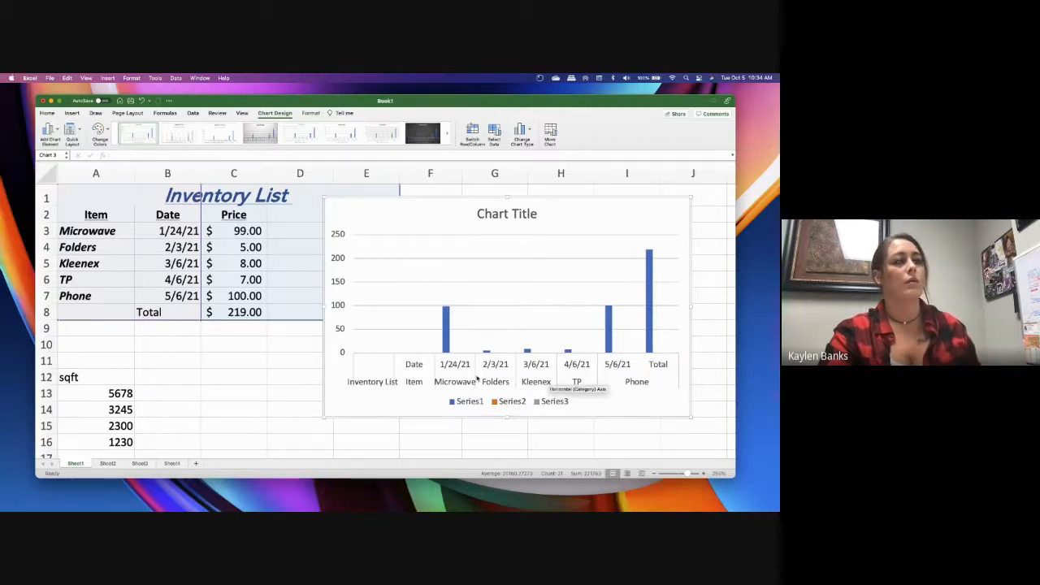
# Try several quick layouts on the column chart, ending with the one with axis titles, minor gridlines and a side legend but no chart title
pyautogui.click(42, 130)
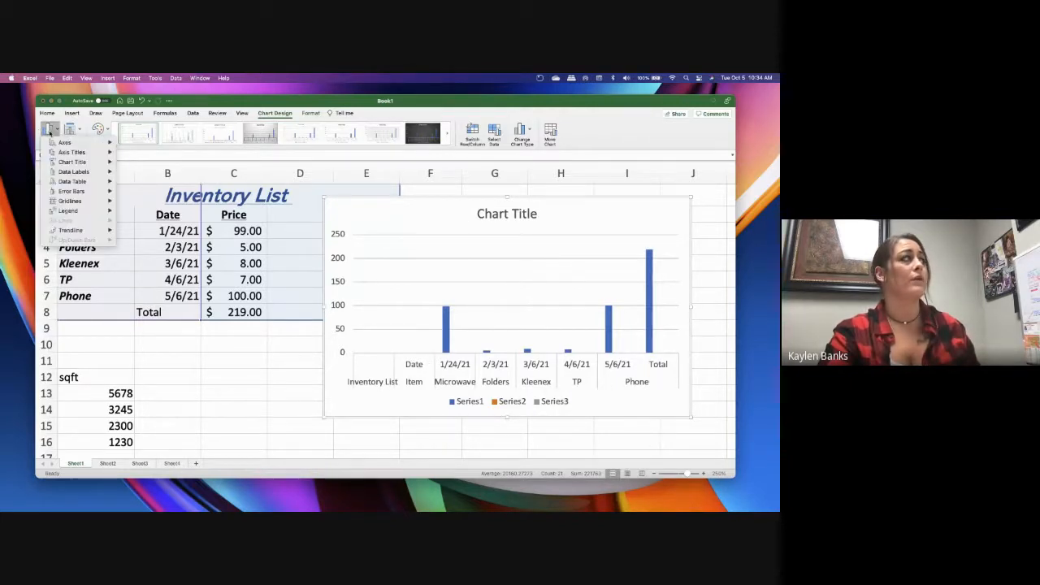
pyautogui.click(66, 129)
pyautogui.click(70, 130)
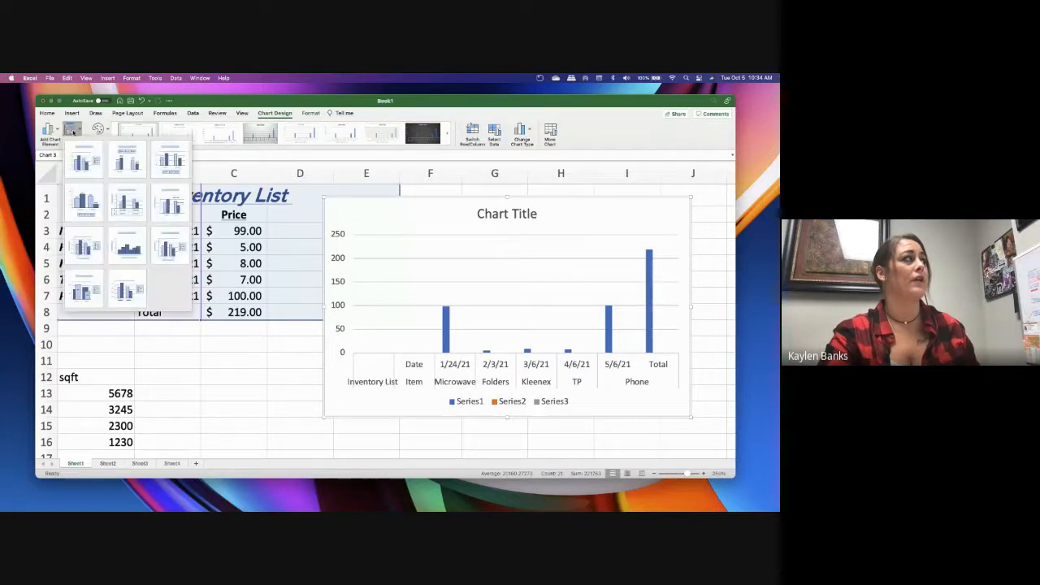
pyautogui.click(168, 174)
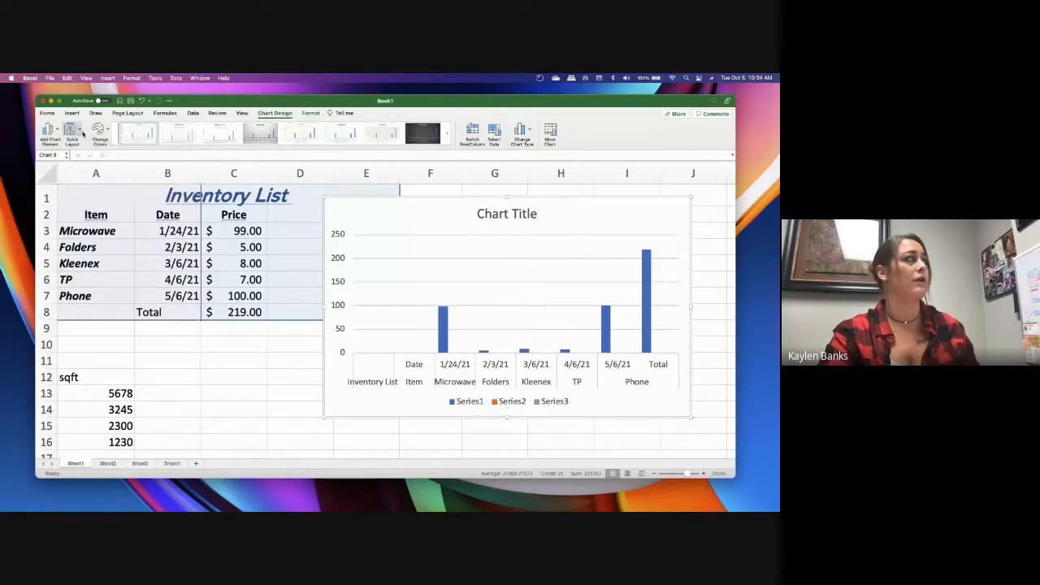
pyautogui.click(71, 133)
pyautogui.click(164, 246)
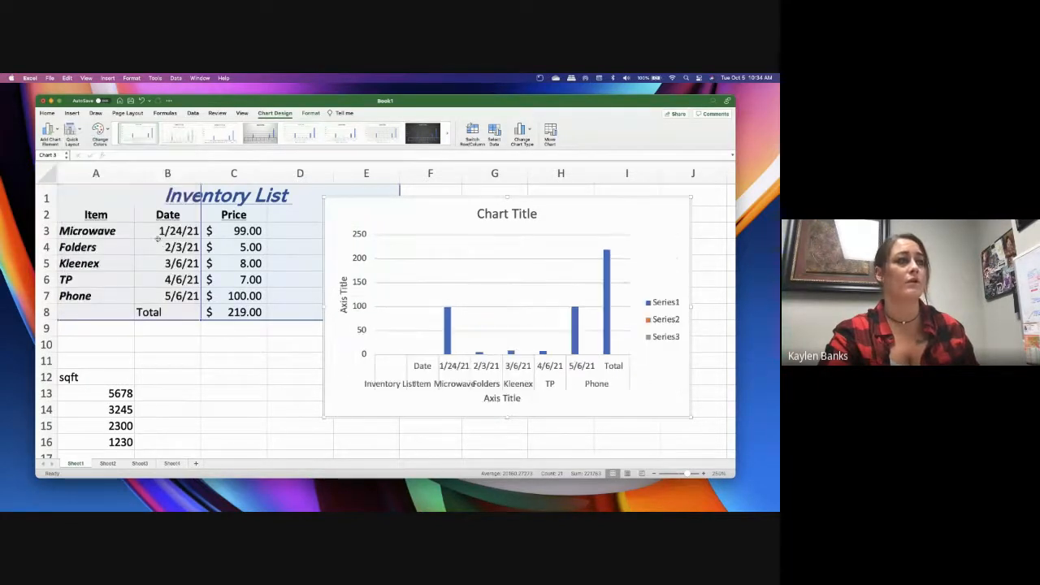
pyautogui.click(71, 132)
pyautogui.click(129, 276)
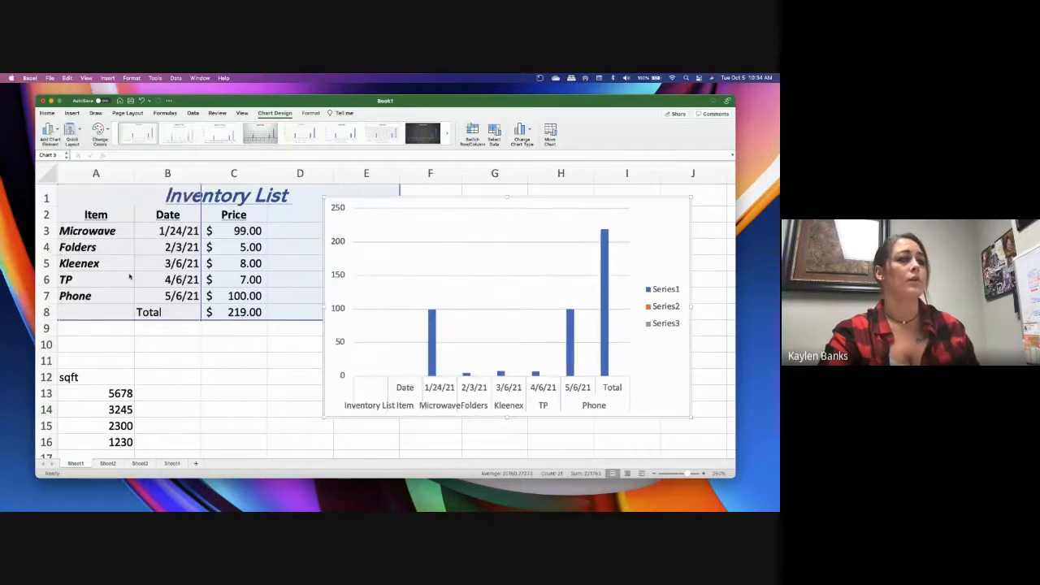
pyautogui.click(72, 132)
pyautogui.click(73, 242)
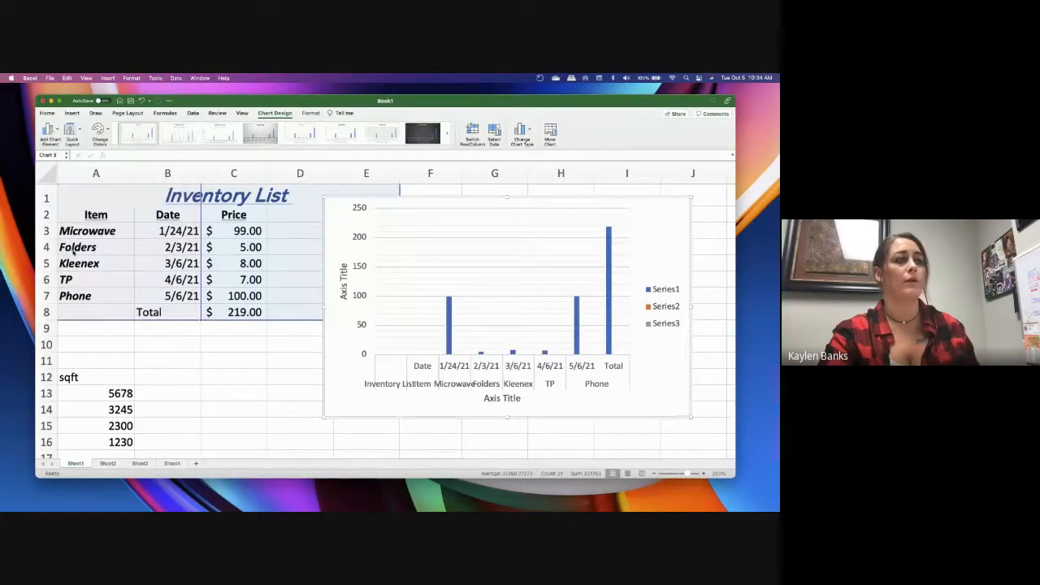
# Look through the chart elements that can be added, such as error bars, then delete the column chart
pyautogui.click(50, 131)
pyautogui.moveTo(64, 145)
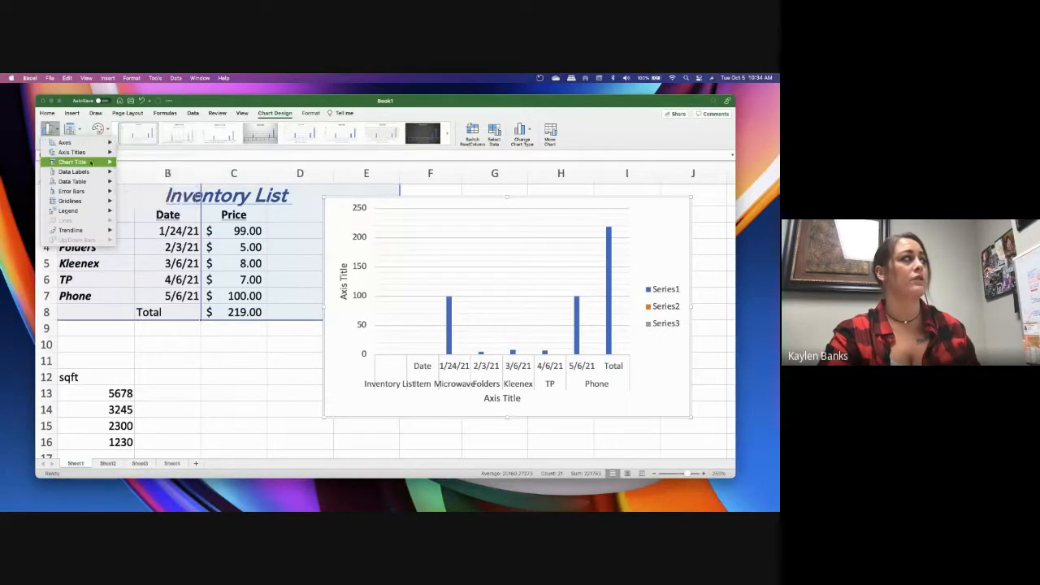
pyautogui.moveTo(81, 192)
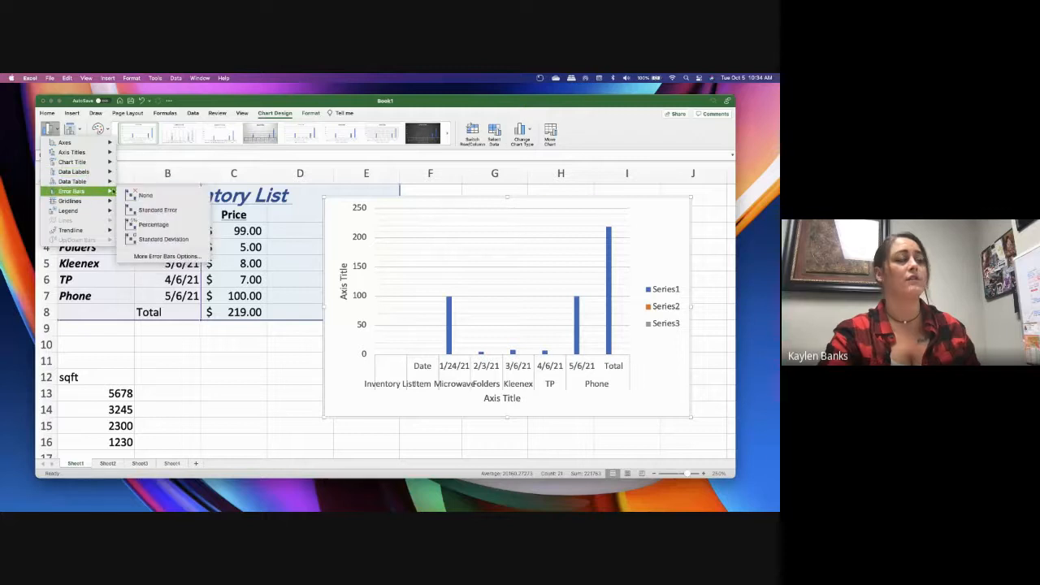
pyautogui.click(571, 198)
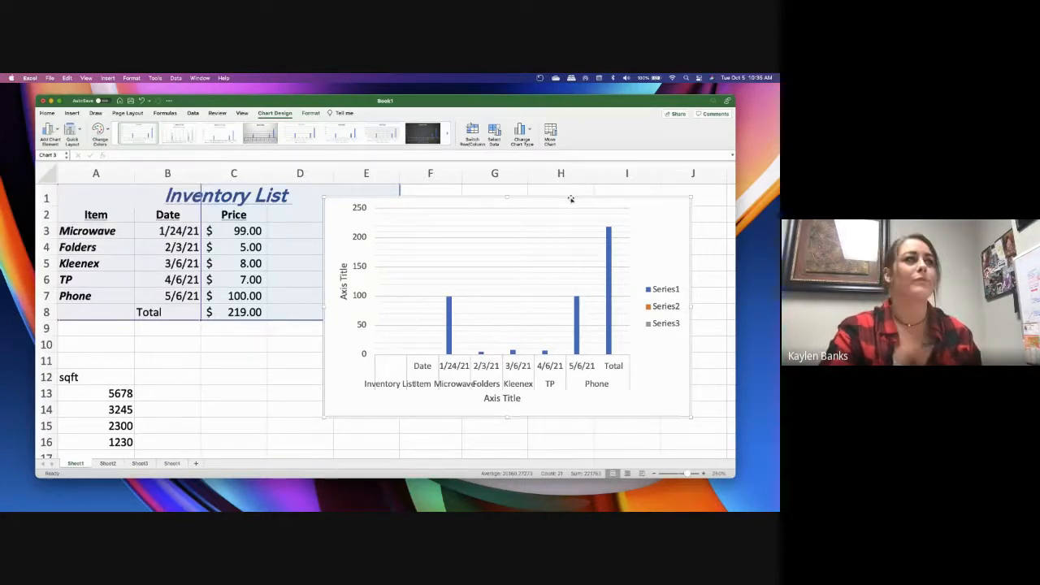
pyautogui.press('Delete')
pyautogui.click(570, 197)
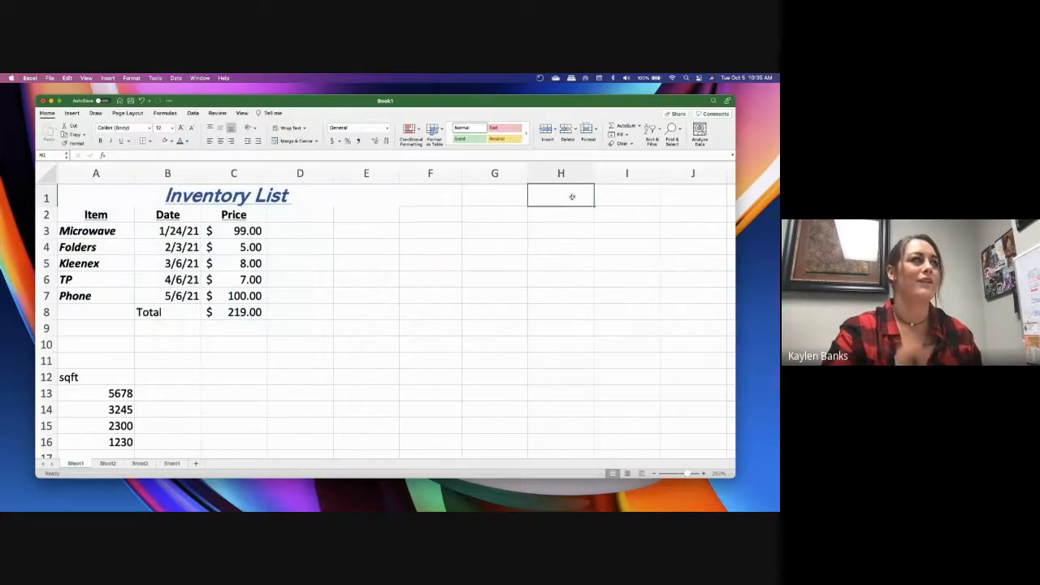
# Replace the item name in cell A5 with "Tp"
pyautogui.click(300, 279)
pyautogui.click(101, 284)
pyautogui.click(95, 262)
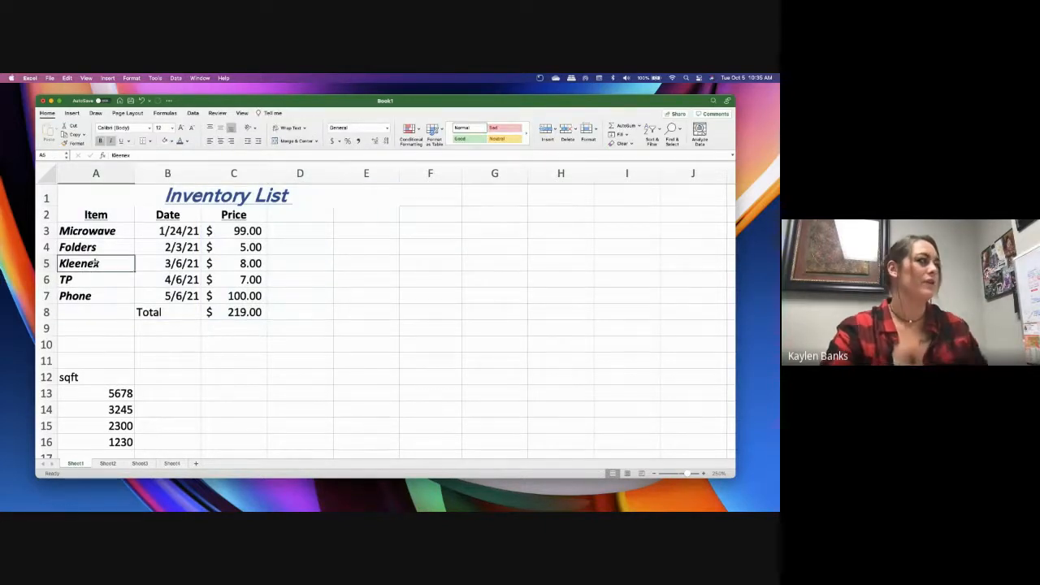
pyautogui.write('Tp')
pyautogui.press('BackSpace')
pyautogui.press('BackSpace')
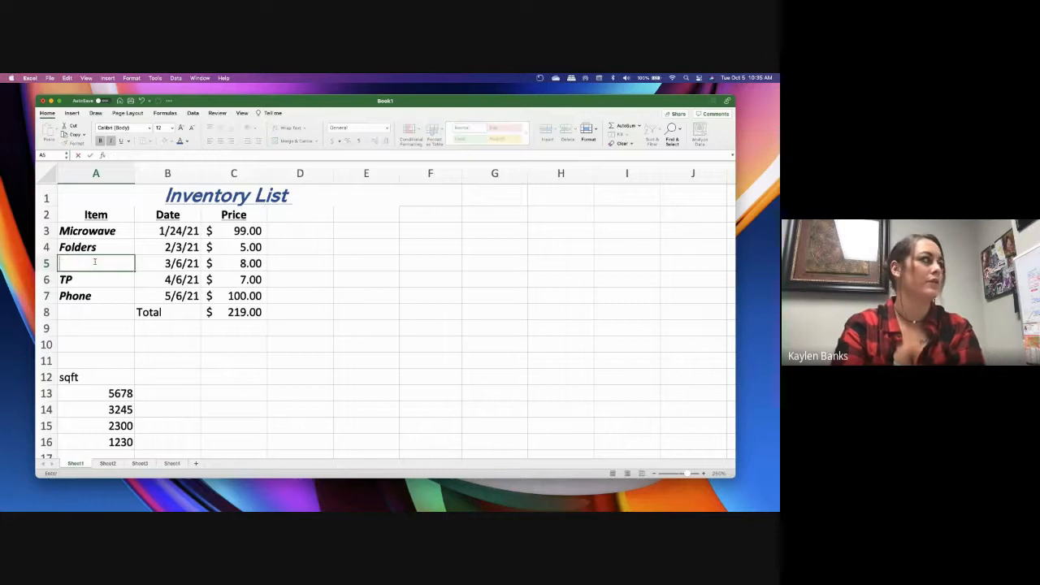
pyautogui.write('TP')
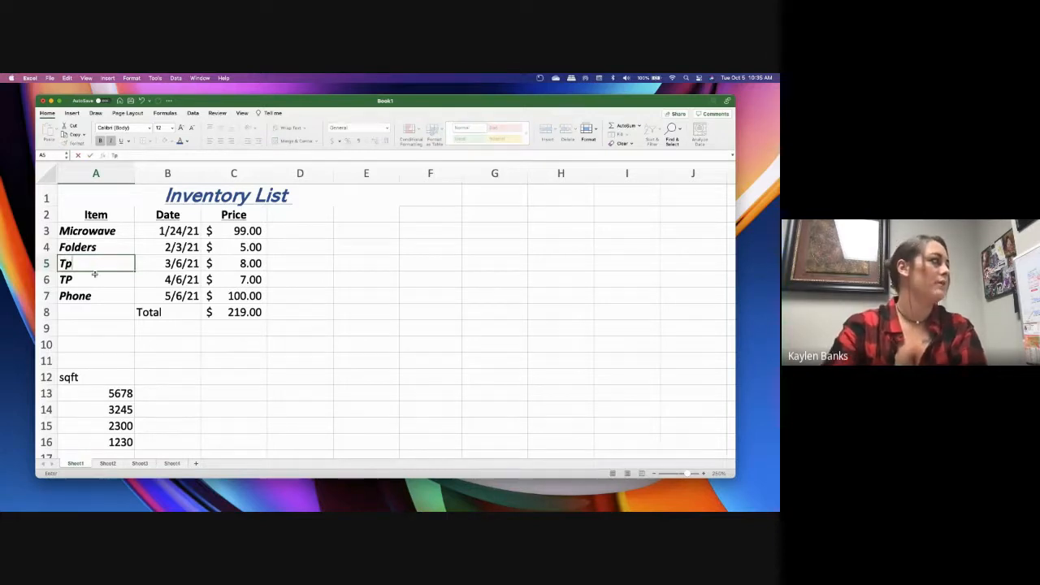
# Copy "TP" from cell A6 with the fill handle up to A3 and down to A7
pyautogui.click(103, 284)
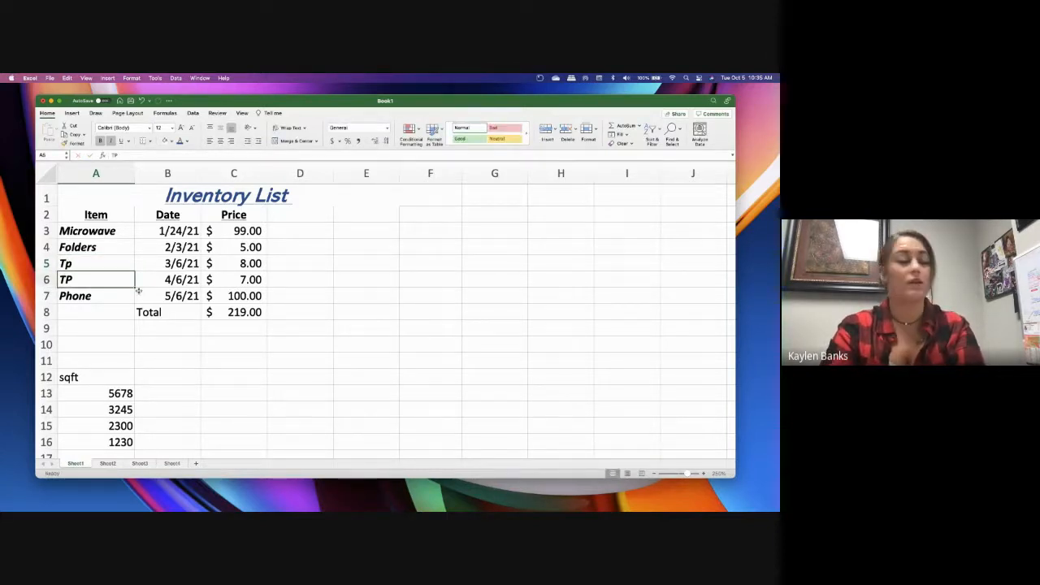
pyautogui.moveTo(135, 286); pyautogui.dragTo(134, 229)
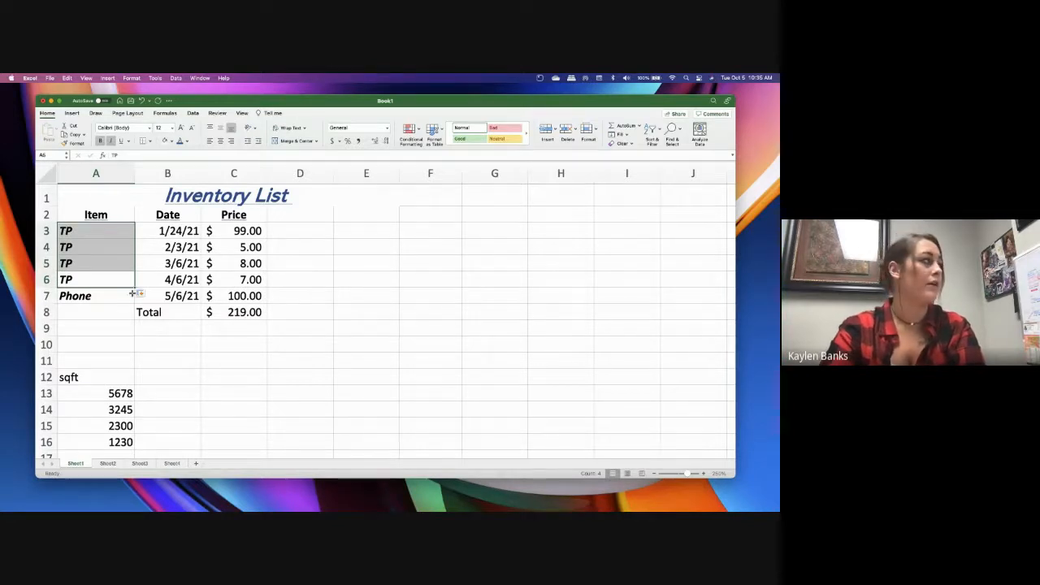
pyautogui.moveTo(136, 286); pyautogui.dragTo(136, 299)
pyautogui.click(85, 230)
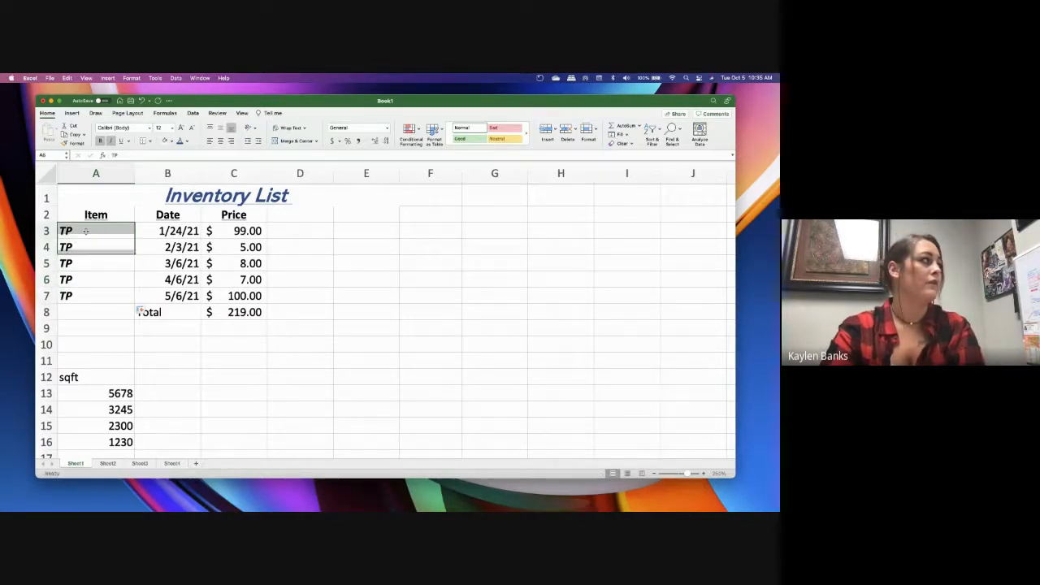
# Replace the item names in cells A3 and A4 with "Charmin" and "Angel Soft"
pyautogui.write('Charmin')
pyautogui.press('Tab')
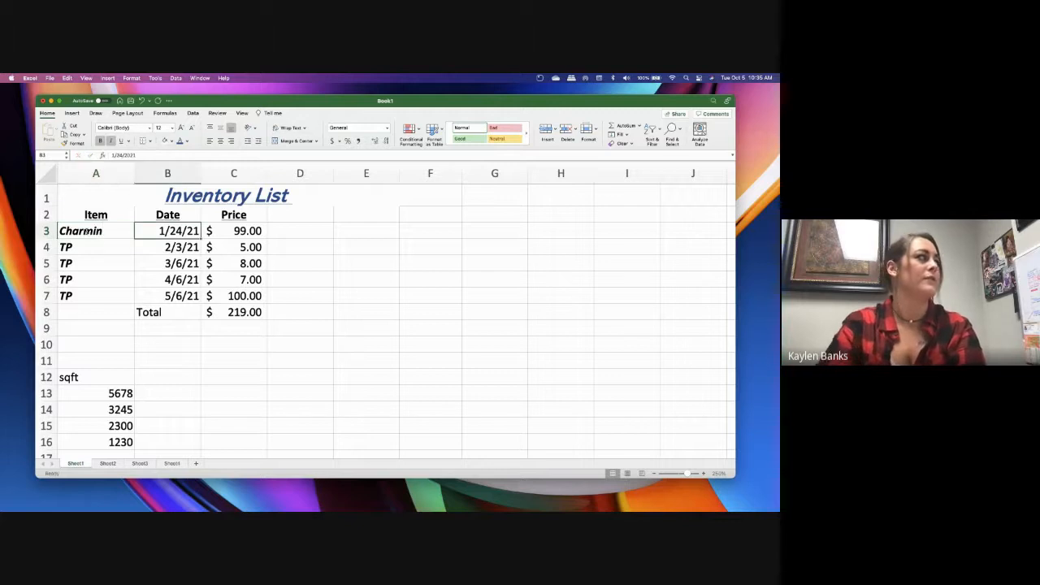
pyautogui.press('Down')
pyautogui.press('Left')
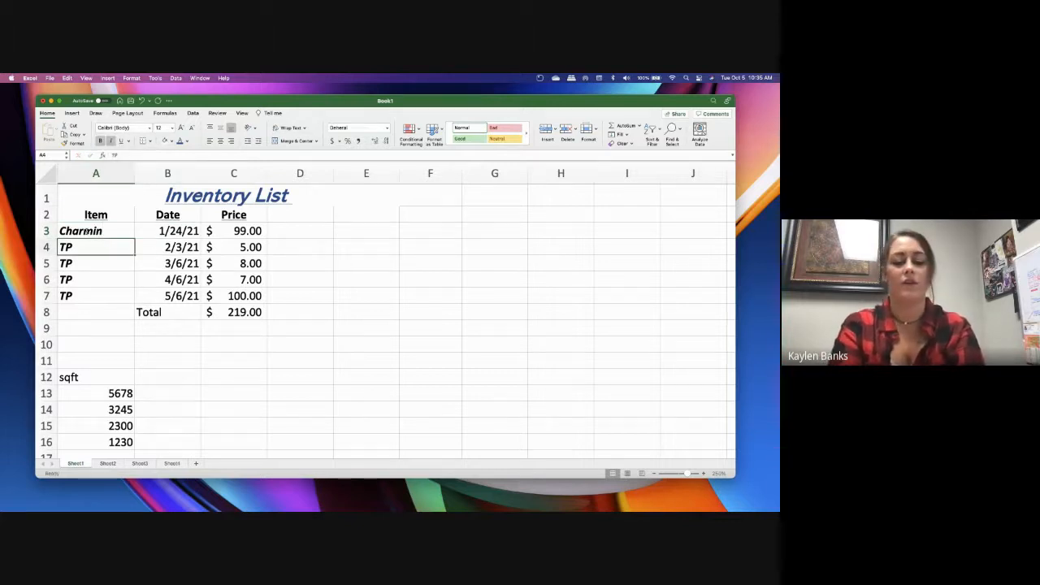
pyautogui.write('Angel Soj')
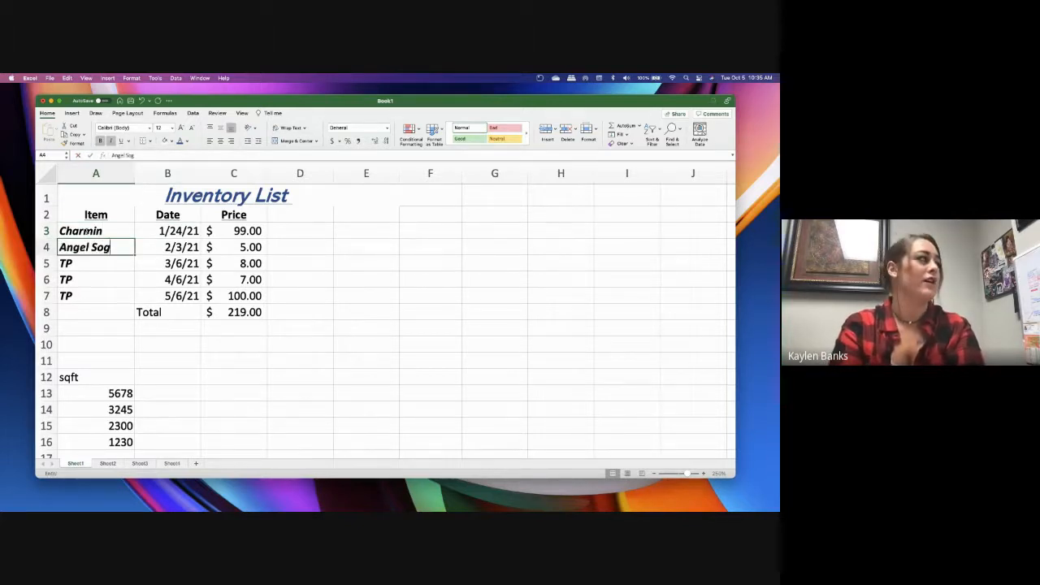
pyautogui.press('BackSpace')
pyautogui.write('ft')
pyautogui.press('Return')
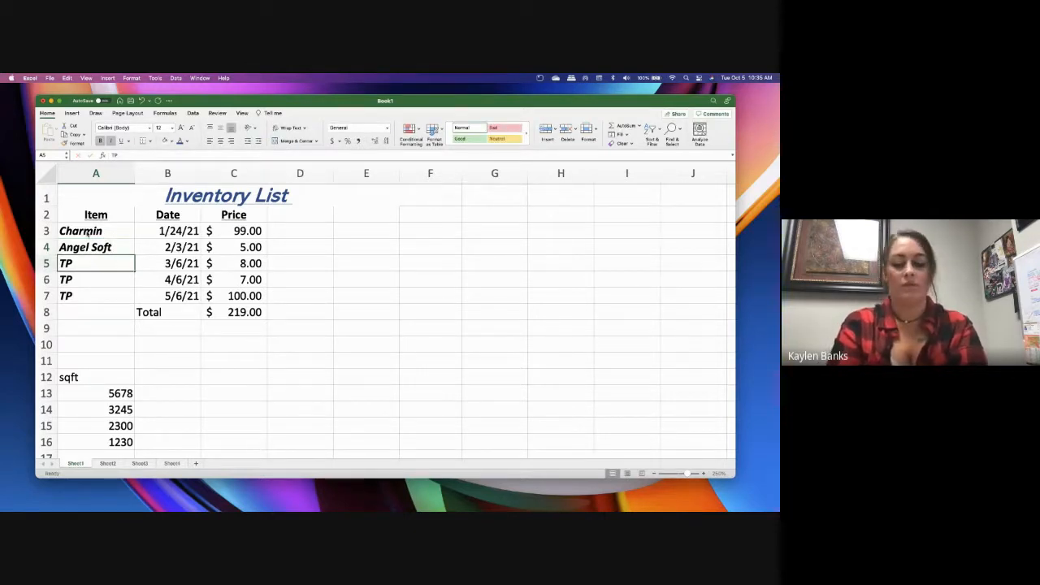
# Replace the item names in cells A5 to A7 with "Sam's", "Tp1" and "Tp2"
pyautogui.write("Sam's")
pyautogui.press('Return')
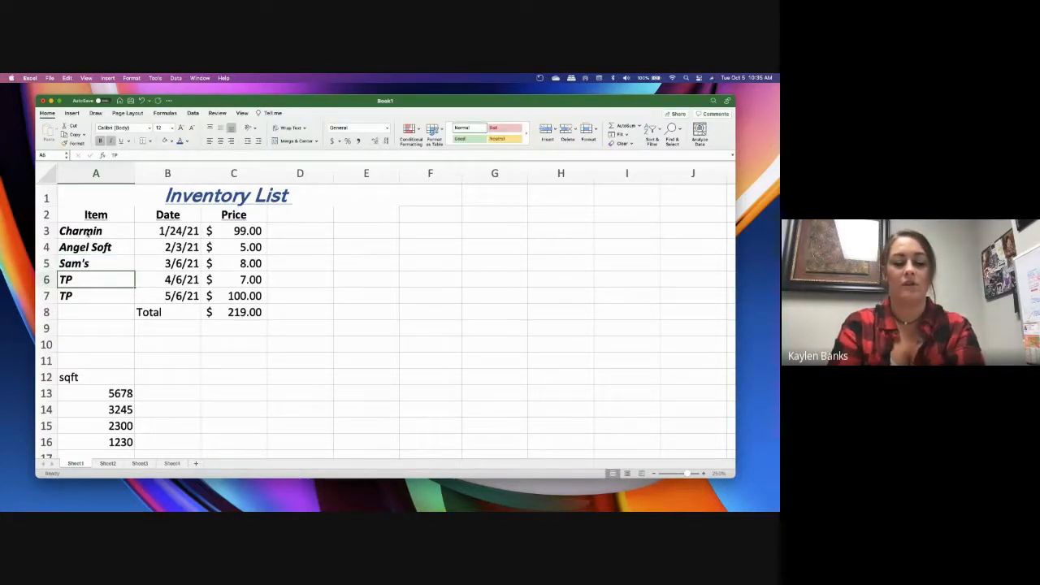
pyautogui.write('Tp1')
pyautogui.press('Return')
pyautogui.write('Tp1')
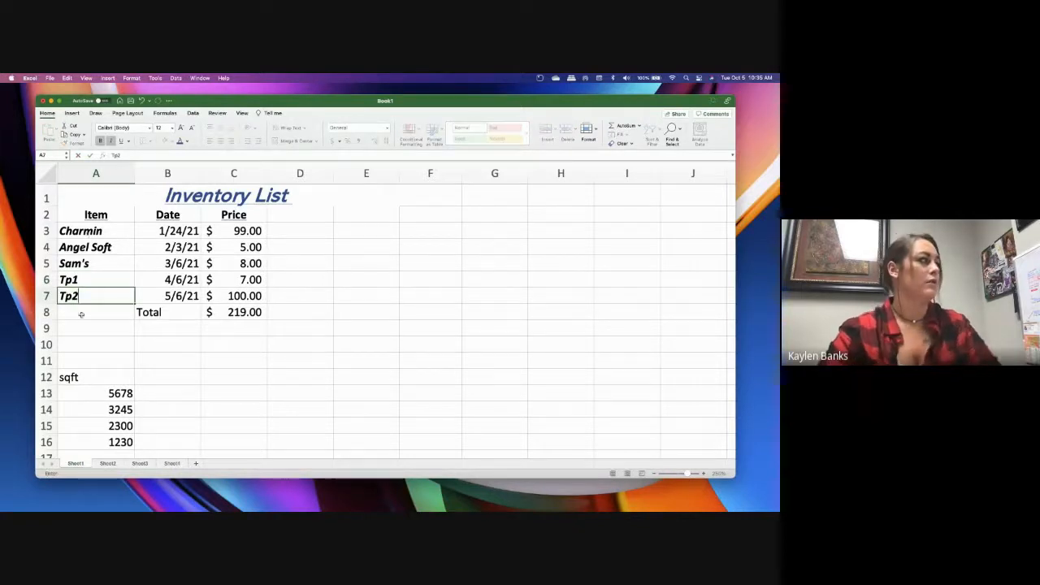
pyautogui.click(300, 360)
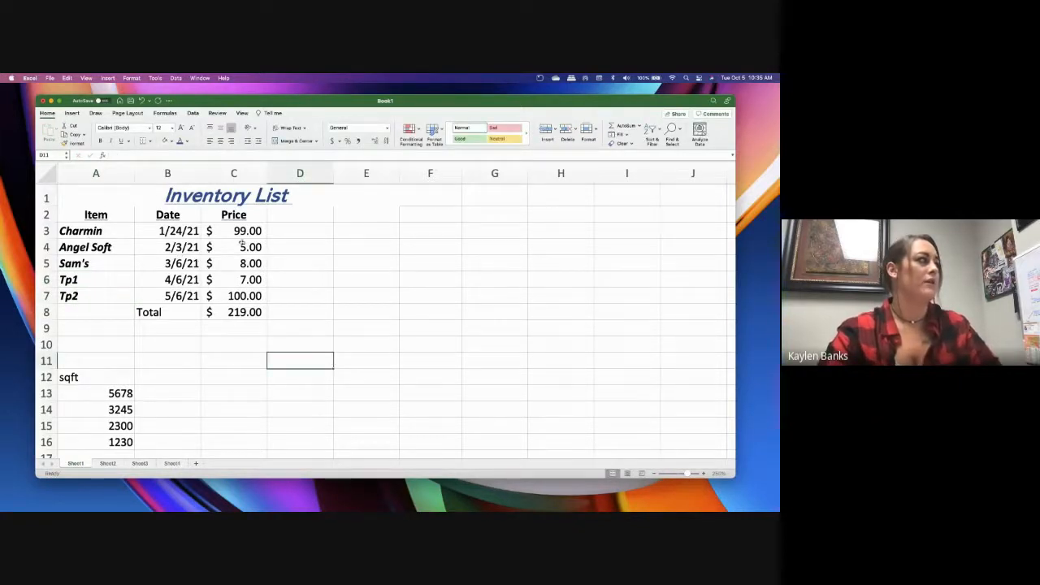
# Insert a clustered column chart from the inventory range A2:C8 and move it beside the table
pyautogui.moveTo(96, 216); pyautogui.dragTo(302, 304)
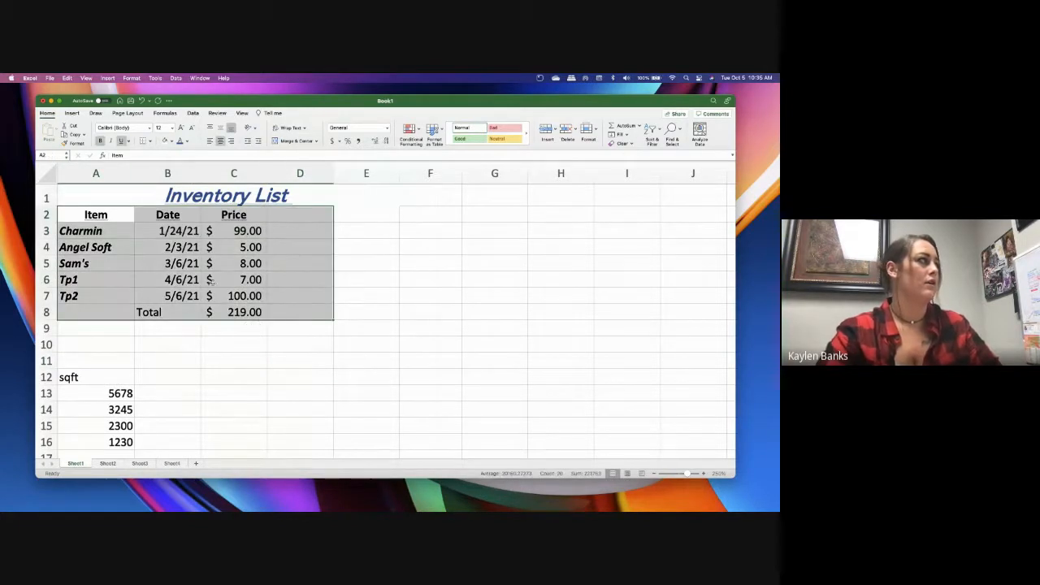
pyautogui.moveTo(95, 215); pyautogui.dragTo(224, 314)
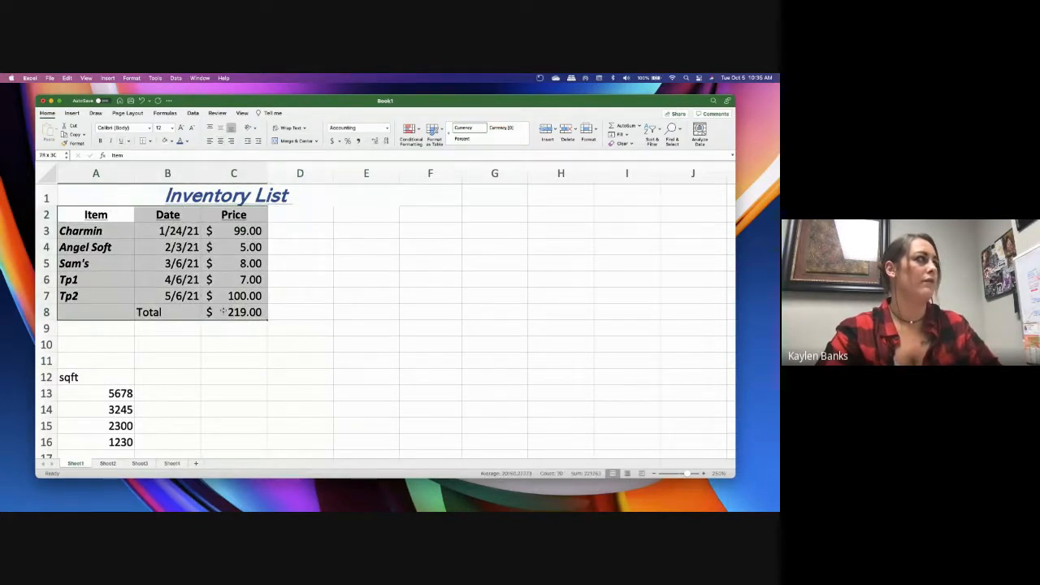
pyautogui.click(72, 113)
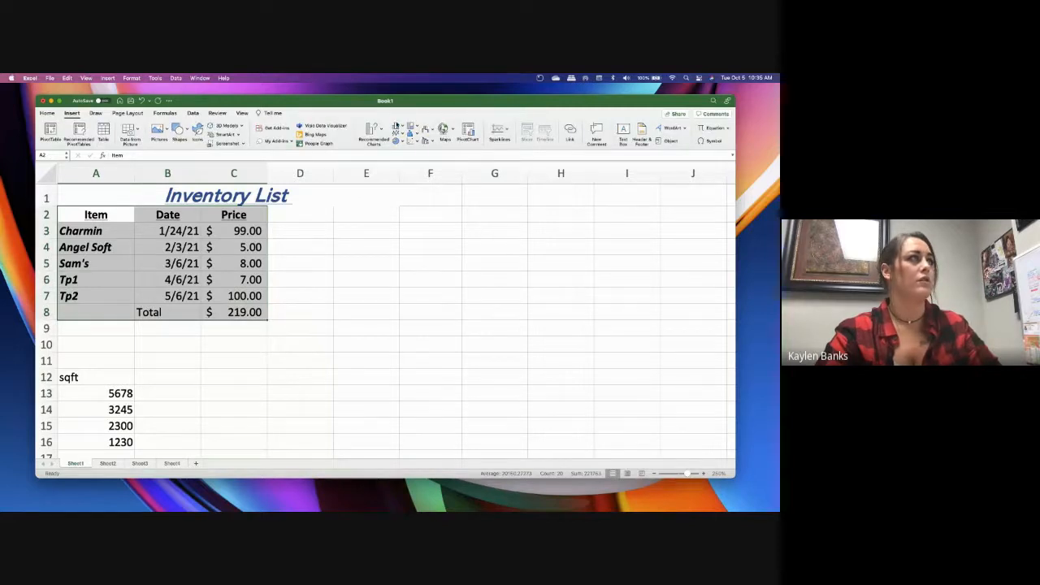
pyautogui.click(405, 126)
pyautogui.click(412, 162)
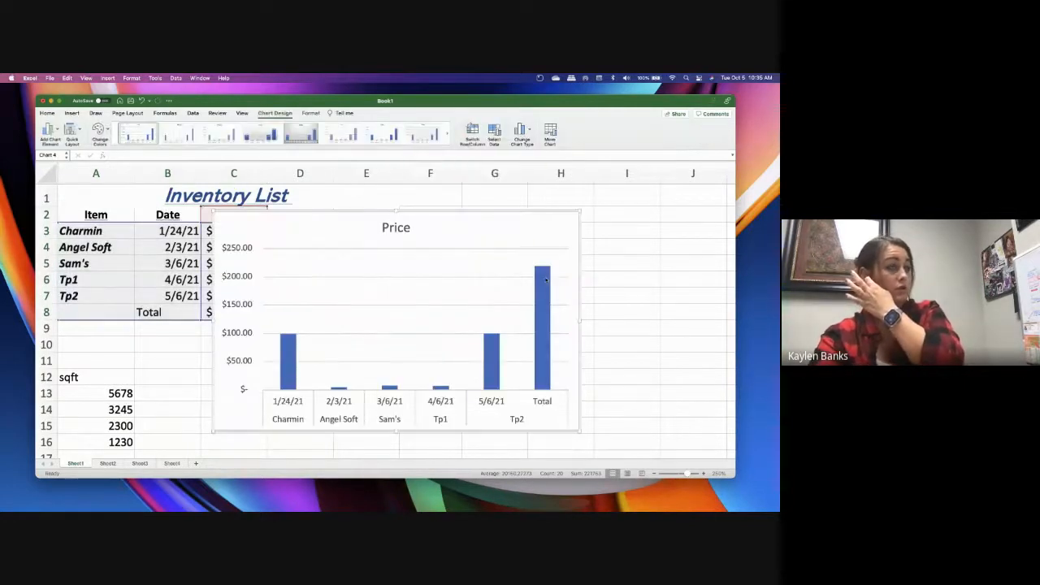
pyautogui.moveTo(467, 207); pyautogui.dragTo(565, 196)
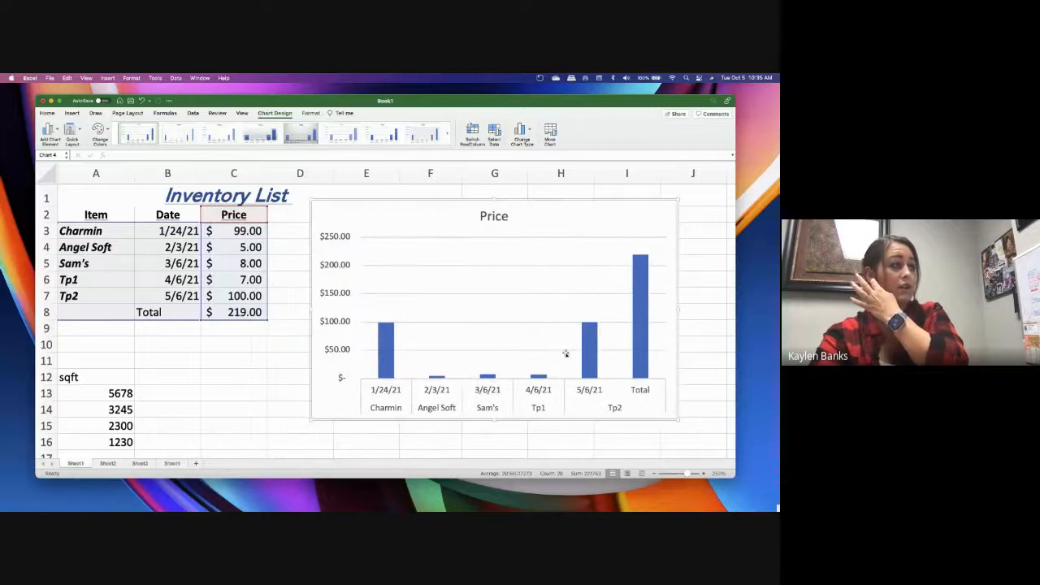
# Try several quick layouts on the column chart, ending with the gapless-column layout with axis titles and no gridlines
pyautogui.click(640, 357)
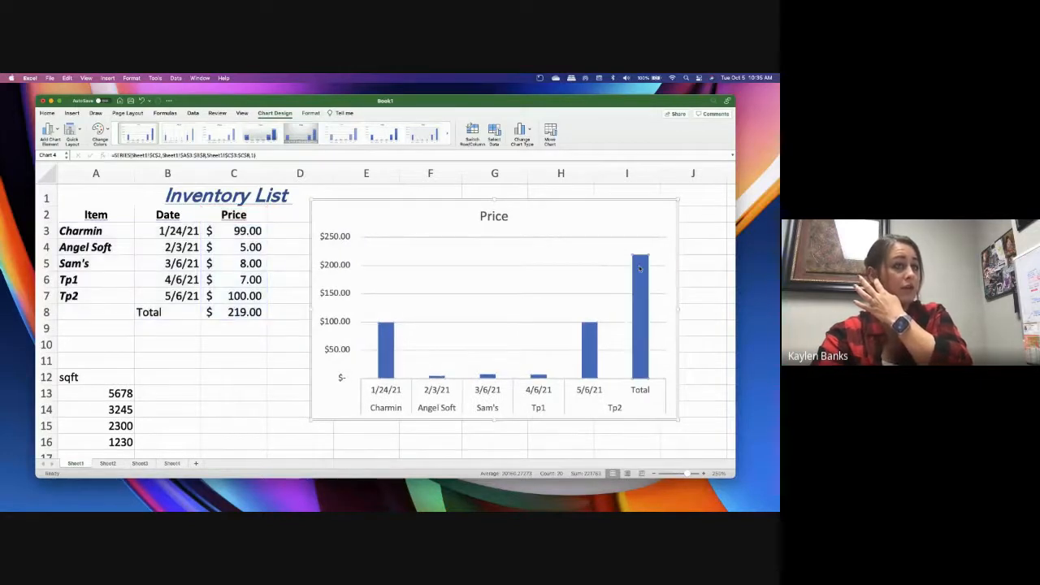
pyautogui.click(71, 134)
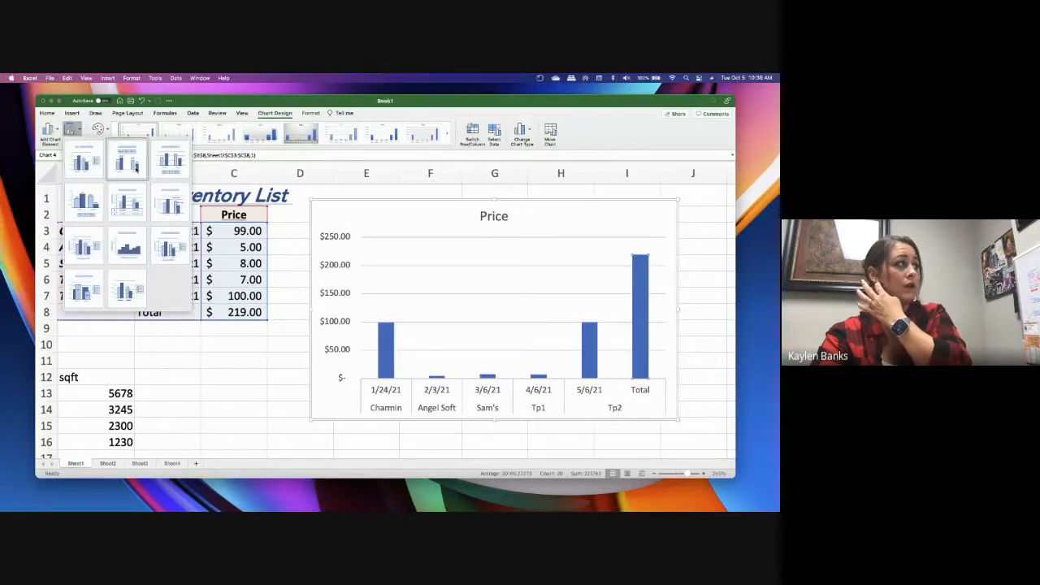
pyautogui.click(95, 170)
pyautogui.click(71, 132)
pyautogui.click(82, 158)
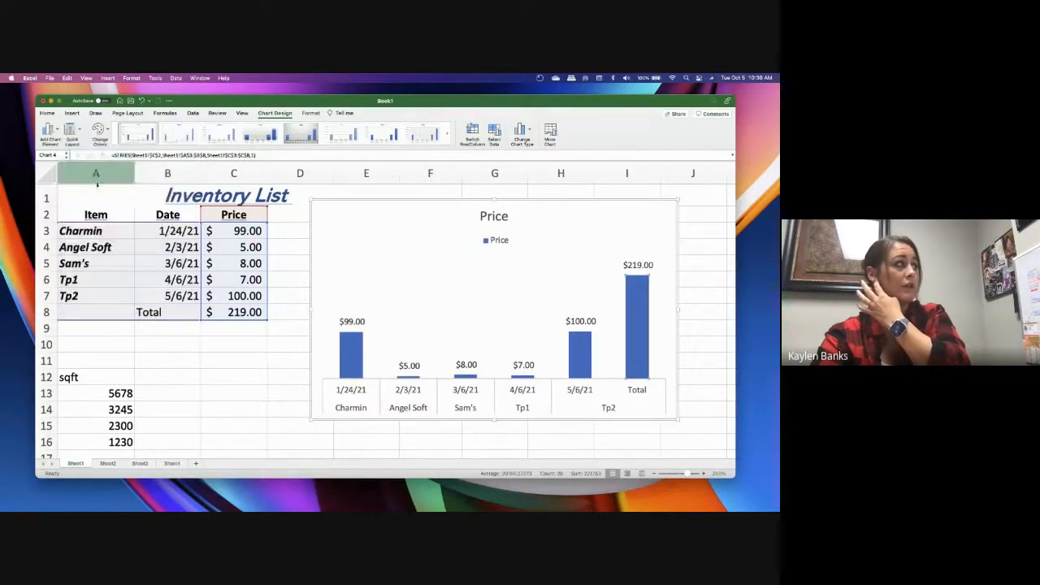
pyautogui.click(81, 132)
pyautogui.click(129, 242)
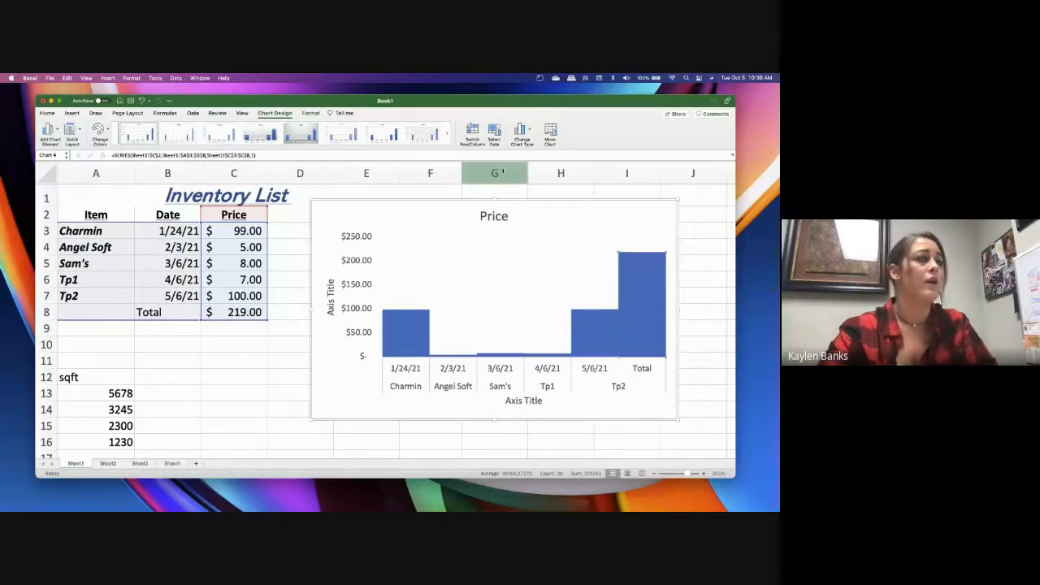
# Delete the Price column chart from the sheet
pyautogui.click(692, 215)
pyautogui.click(156, 212)
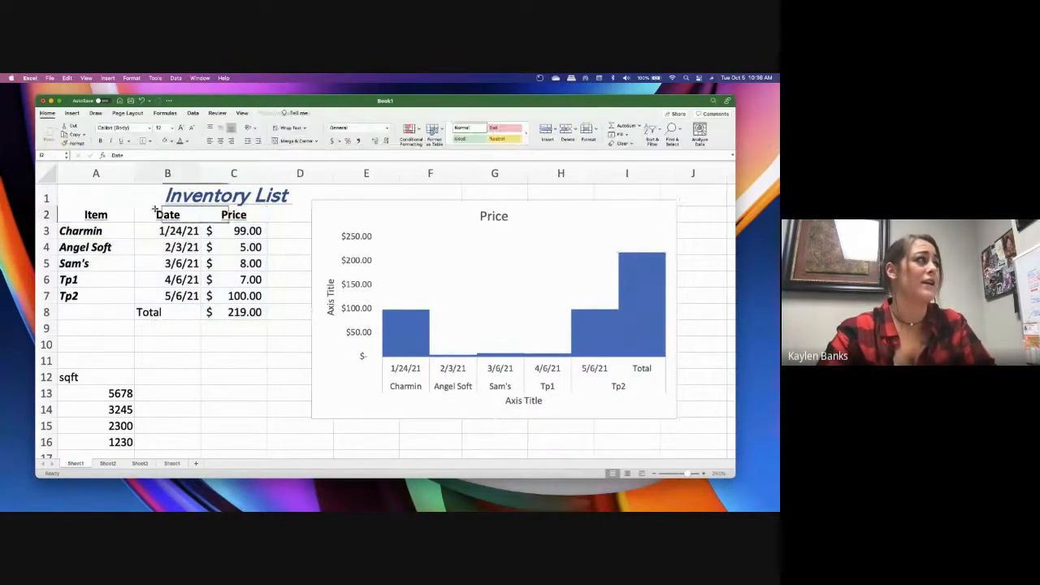
pyautogui.moveTo(460, 195); pyautogui.dragTo(465, 206)
pyautogui.click(464, 206)
pyautogui.press('Delete')
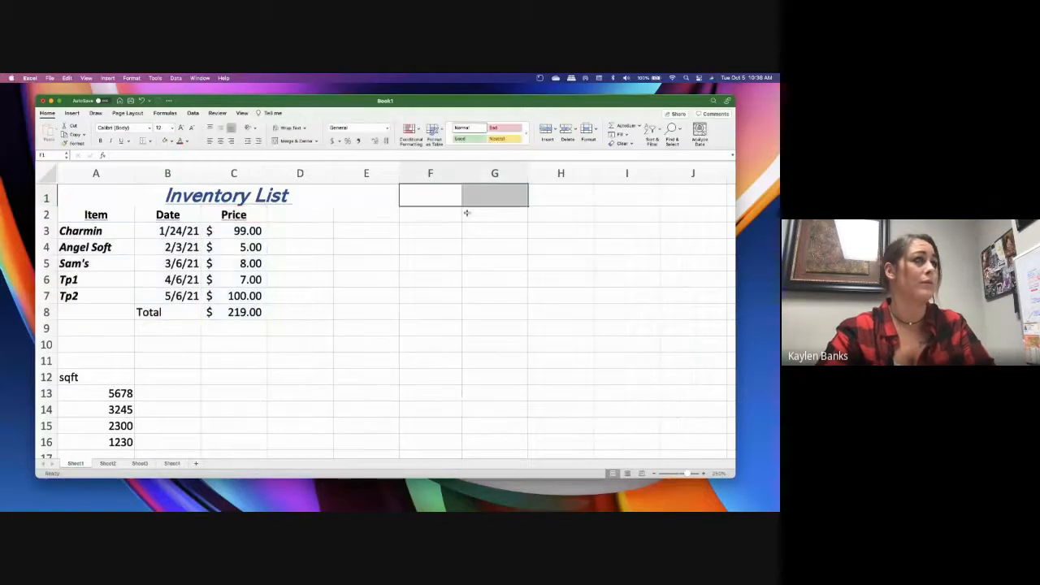
# Clear the Date header and its dates from cells B2:B7
pyautogui.click(202, 257)
pyautogui.moveTo(167, 214); pyautogui.dragTo(160, 294)
pyautogui.press('Delete')
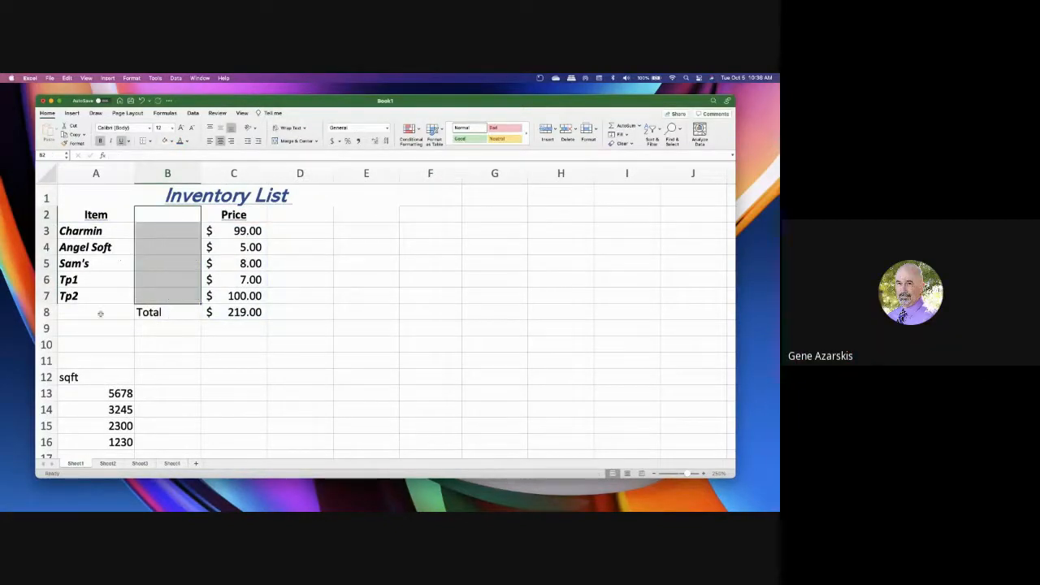
pyautogui.click(101, 325)
pyautogui.moveTo(233, 214); pyautogui.dragTo(254, 311)
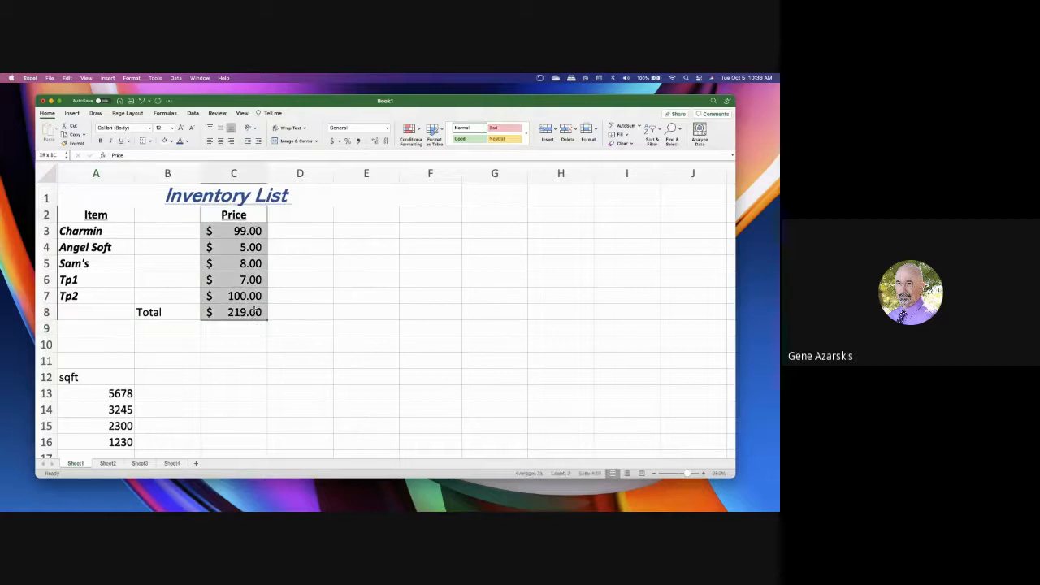
pyautogui.click(376, 325)
pyautogui.click(166, 312)
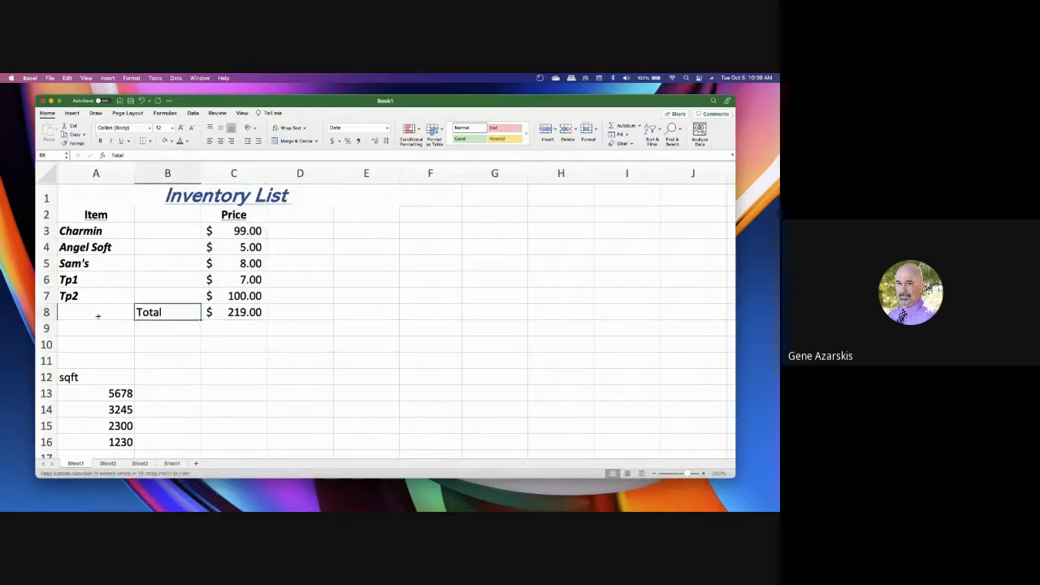
pyautogui.click(191, 333)
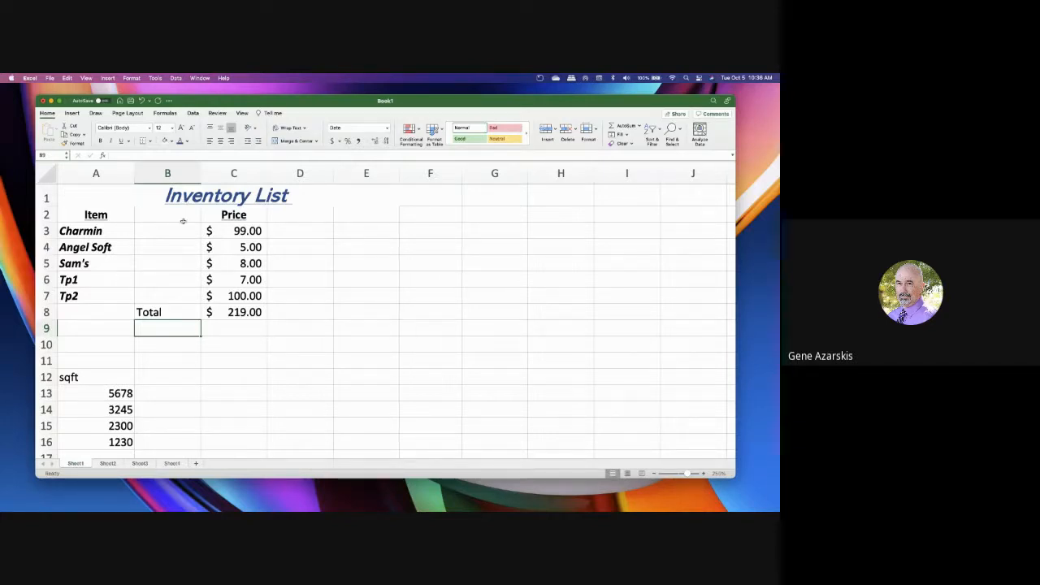
# Undo the clearing of the Date column's contents
pyautogui.click(141, 100)
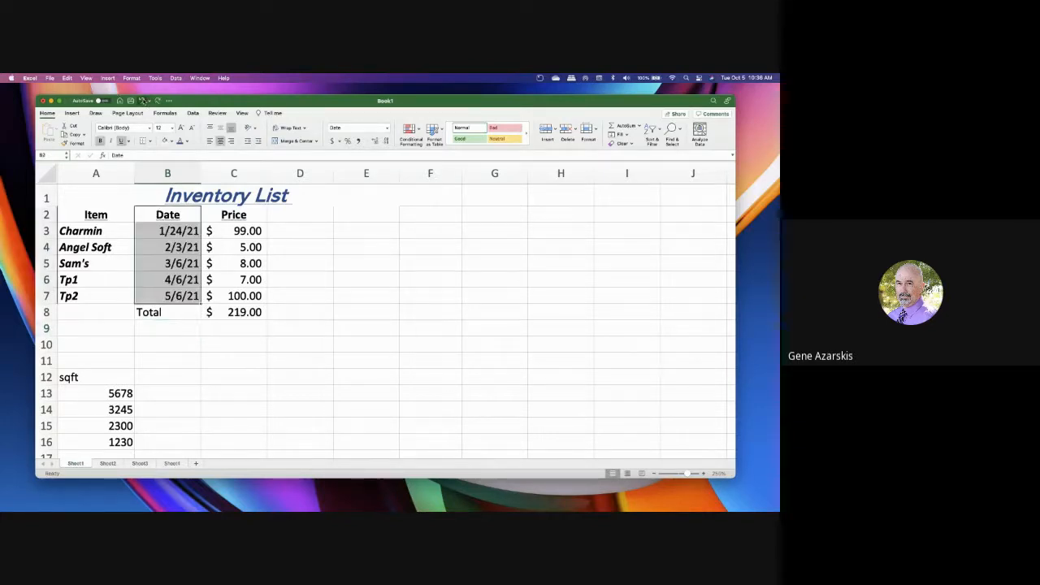
pyautogui.click(327, 323)
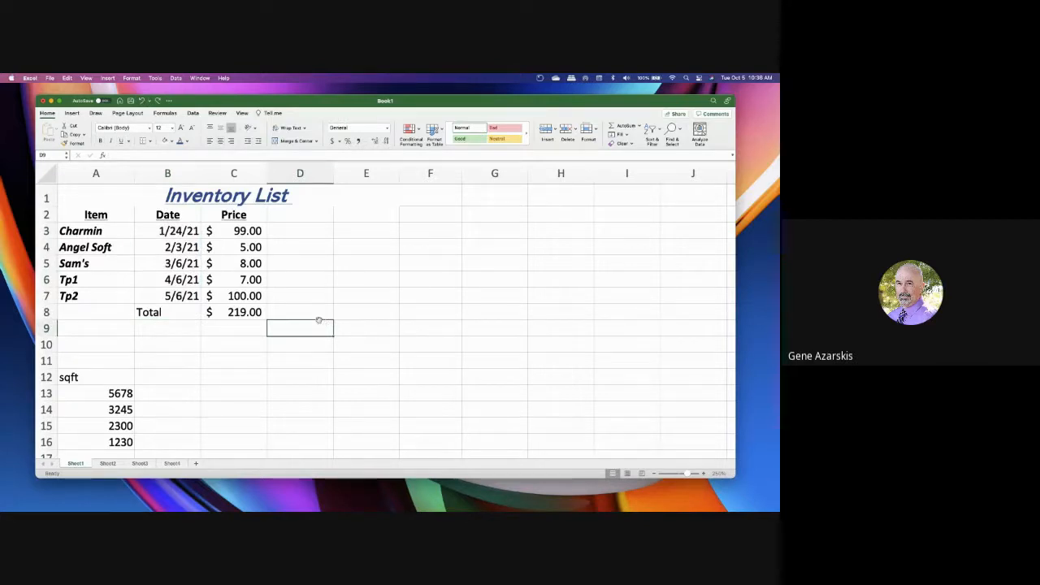
pyautogui.click(114, 231)
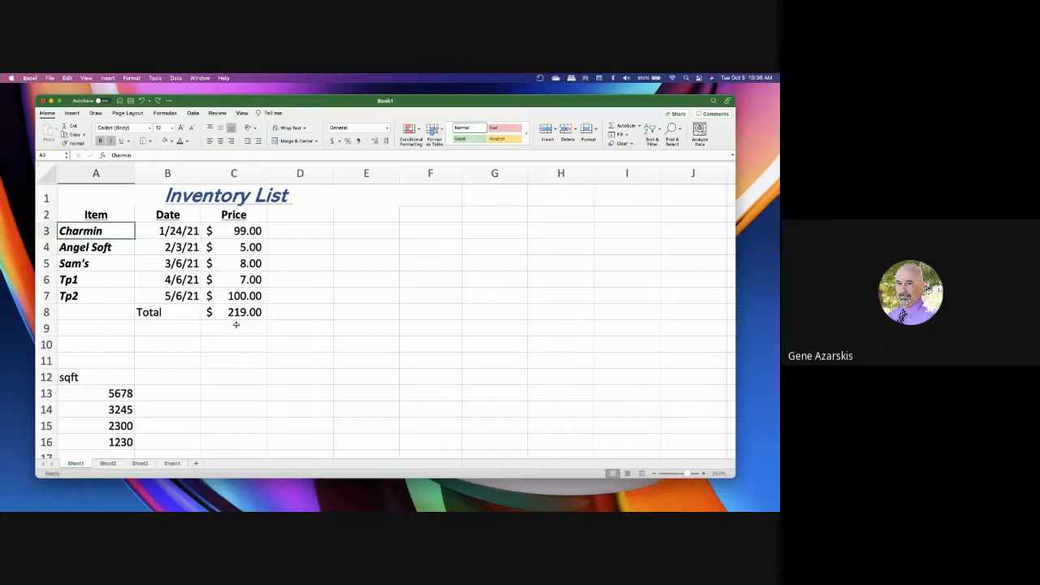
pyautogui.click(183, 234)
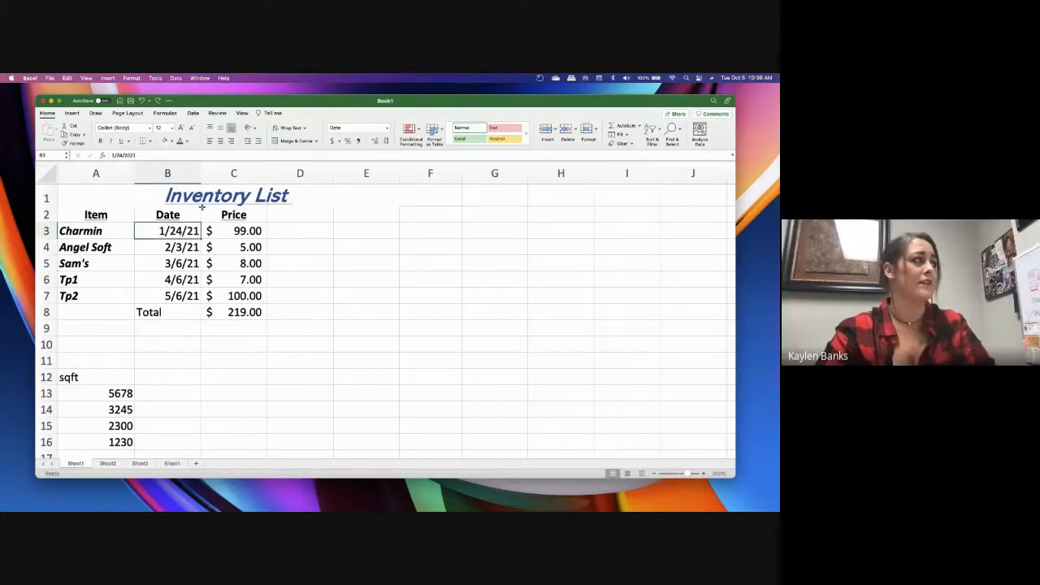
# Insert a blank column between the Date and Price columns
pyautogui.click(219, 173)
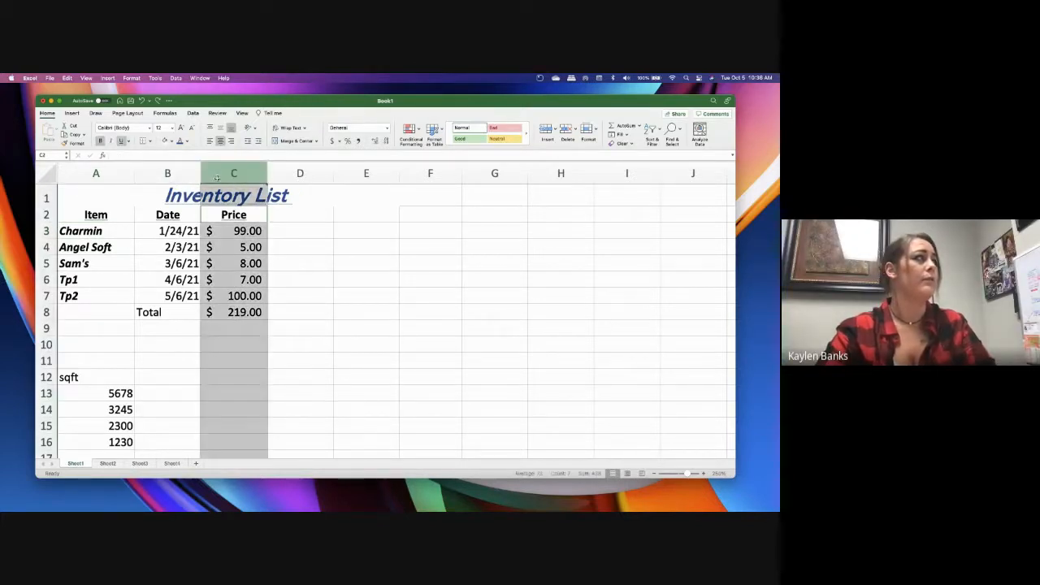
pyautogui.rightClick(220, 173)
pyautogui.click(197, 168)
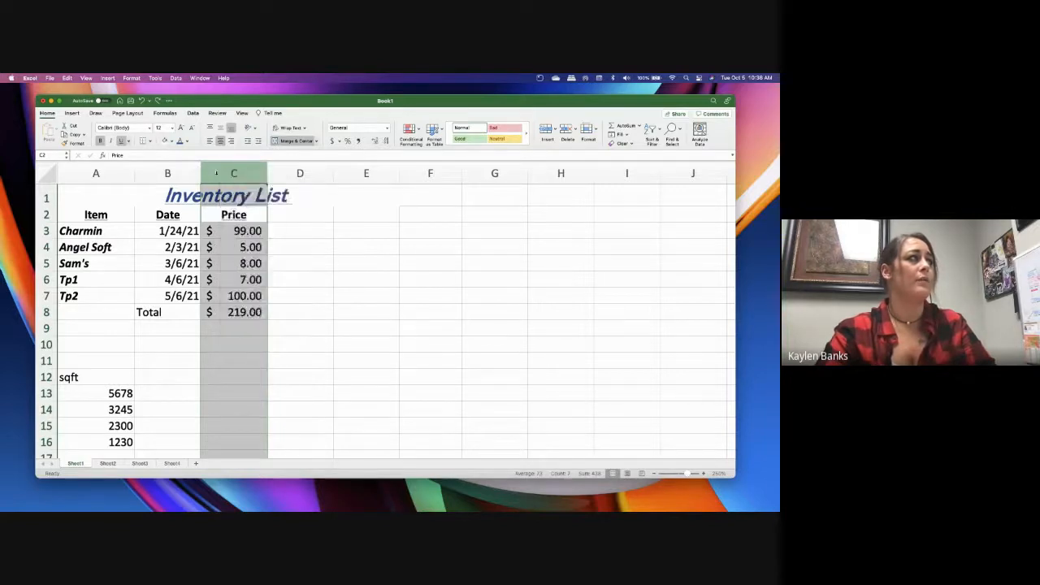
pyautogui.rightClick(217, 173)
pyautogui.click(228, 218)
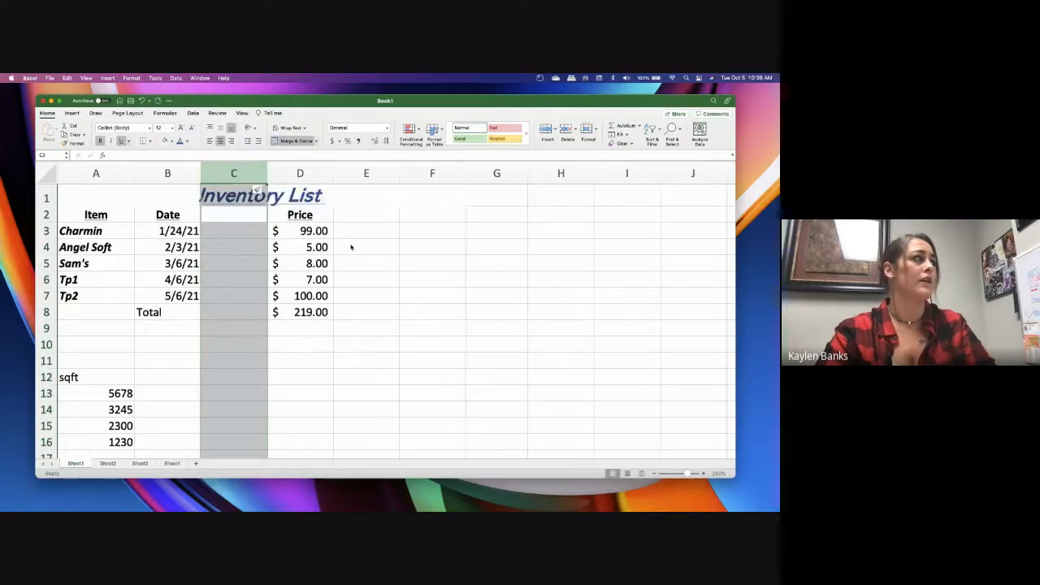
# Enter the header "Date" in cell C2 of the blank column and clear it again
pyautogui.click(247, 234)
pyautogui.click(236, 213)
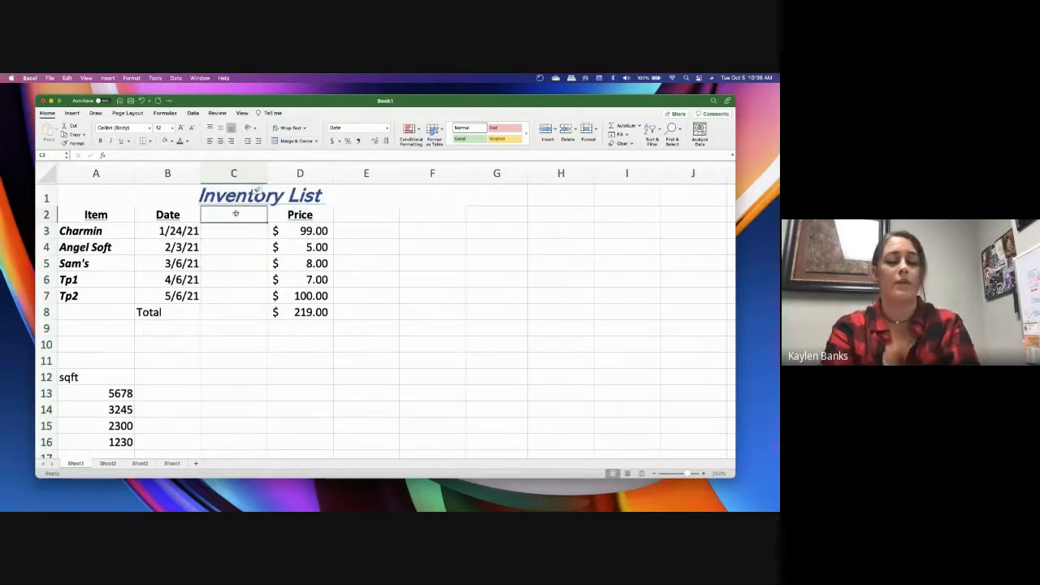
pyautogui.write('Date')
pyautogui.press('Return')
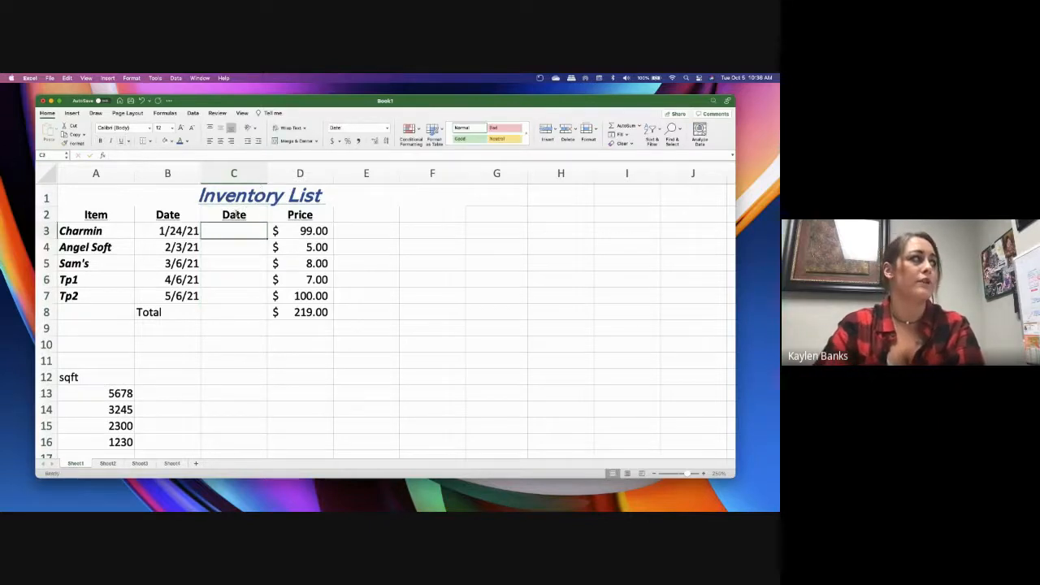
pyautogui.click(233, 213)
pyautogui.press('BackSpace')
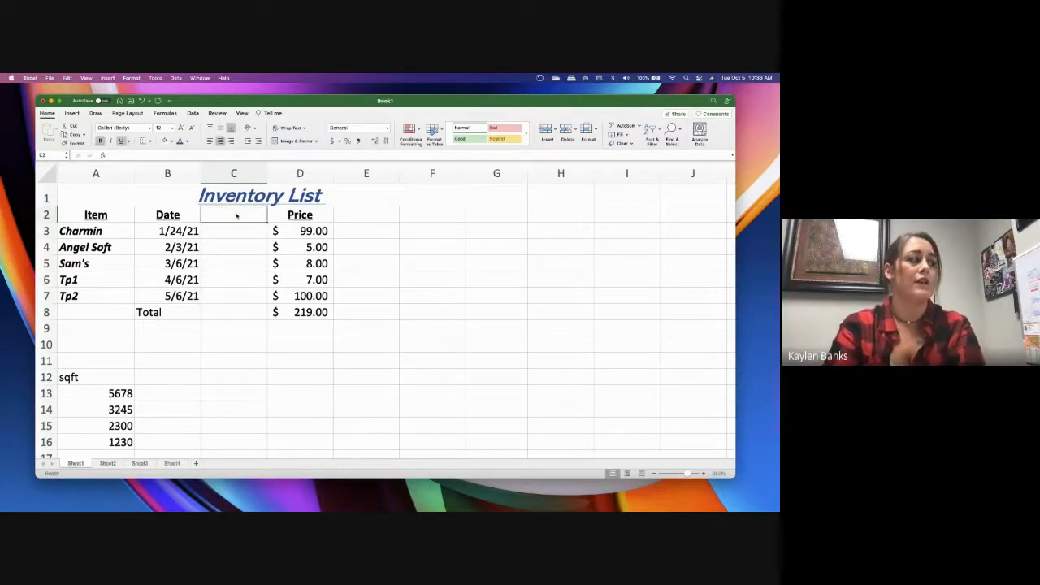
pyautogui.write('Price')
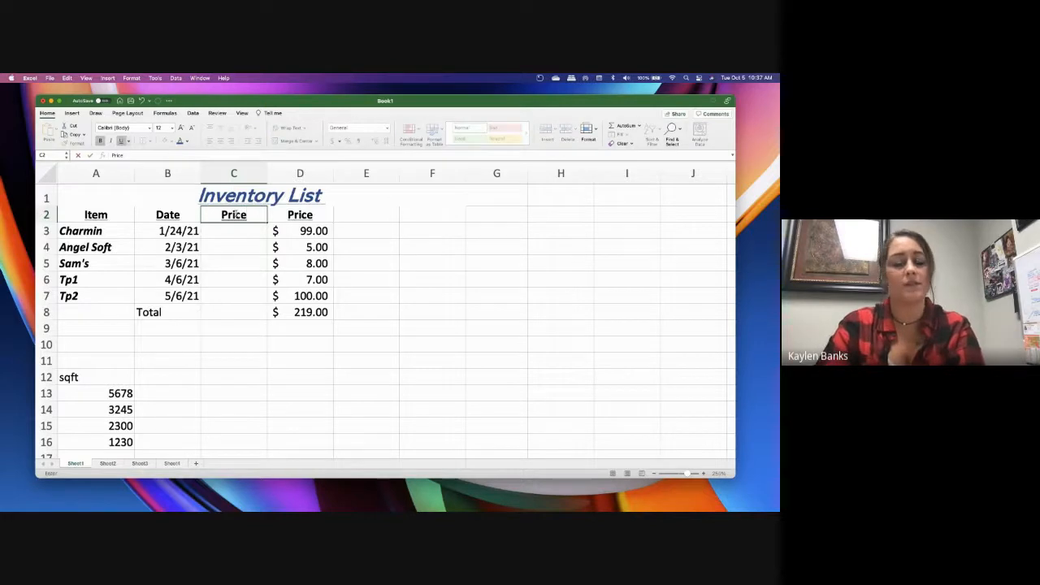
pyautogui.press('BackSpace')
pyautogui.press('BackSpace')
pyautogui.press('BackSpace')
pyautogui.press('BackSpace')
pyautogui.press('BackSpace')
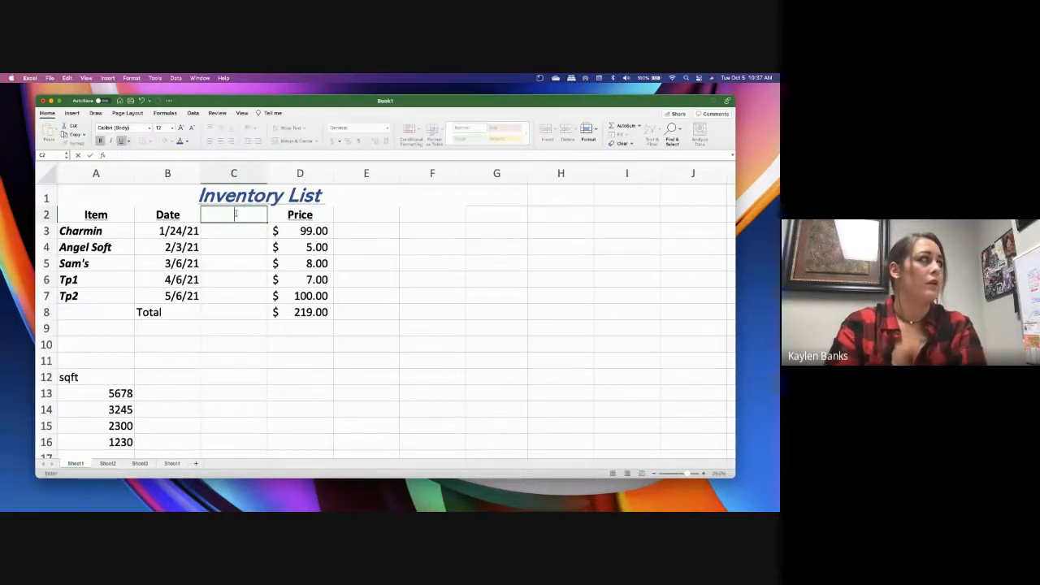
pyautogui.write('Date')
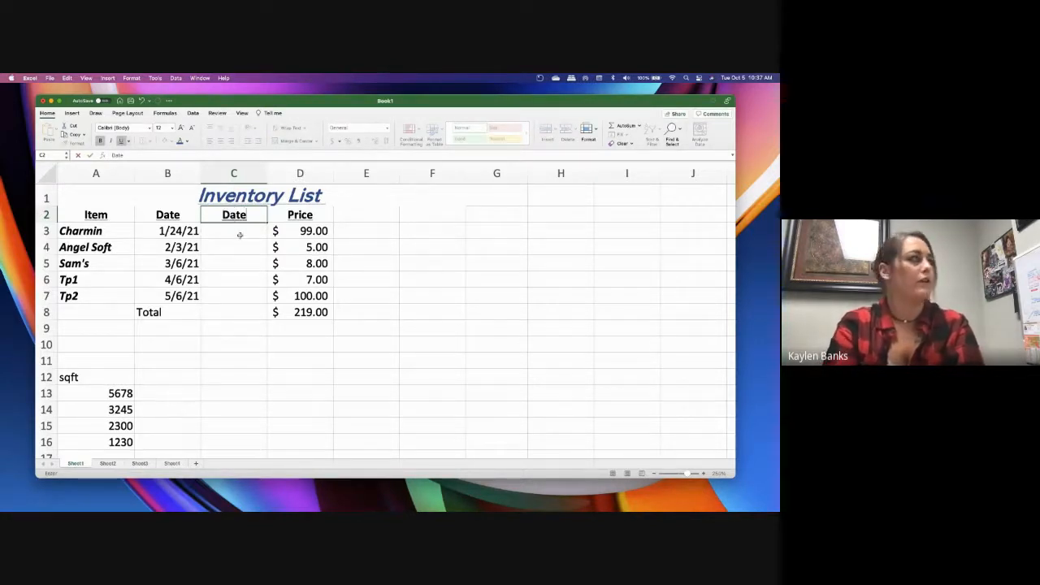
pyautogui.press('Return')
pyautogui.press('Up')
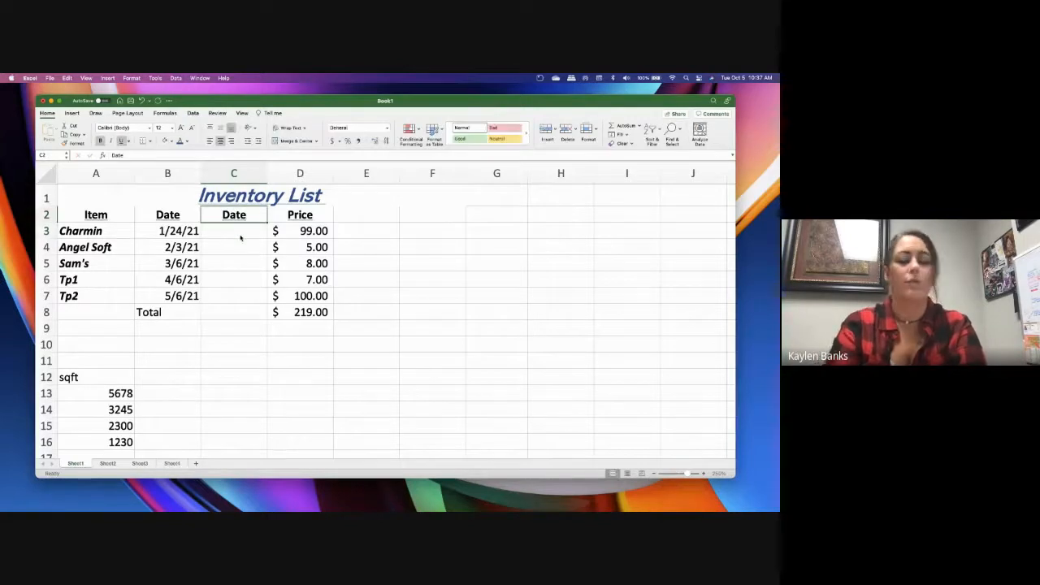
pyautogui.press('BackSpace')
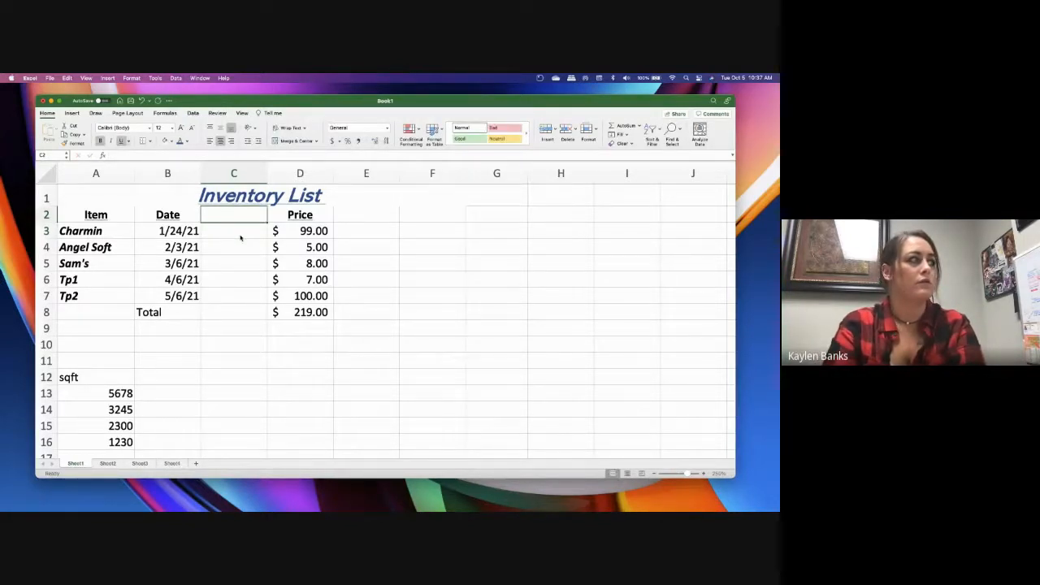
# Enter the header "Dates" in cell C2 and the date 2/24 in cell C3
pyautogui.write('Dates')
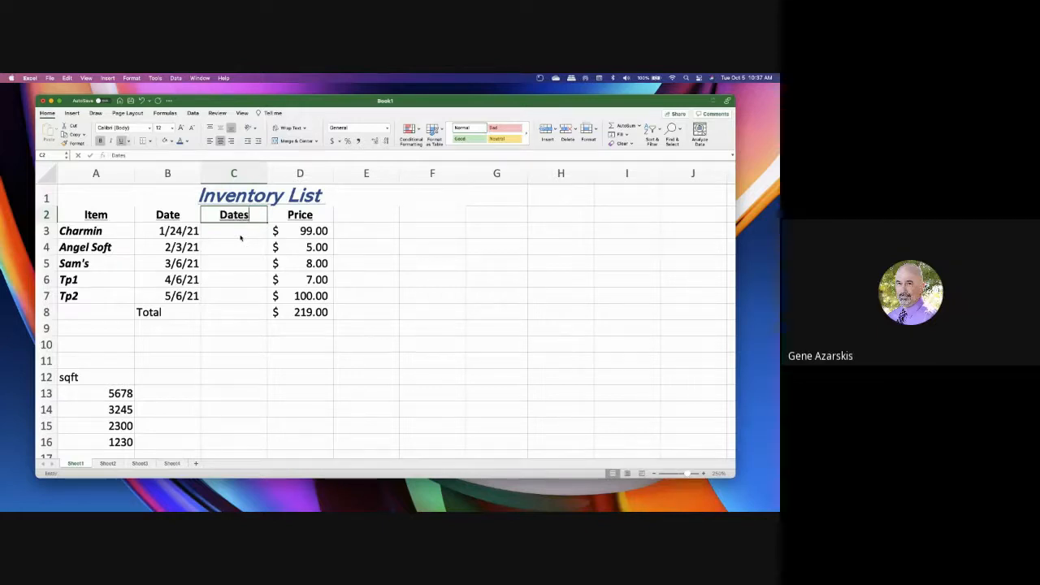
pyautogui.press('Return')
pyautogui.write('2/24')
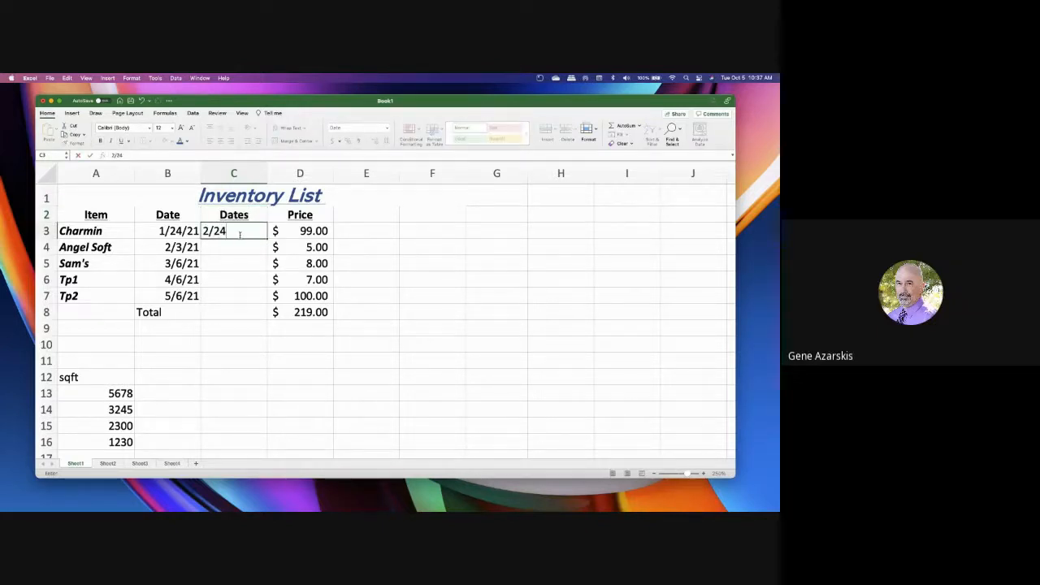
pyautogui.press('Return')
pyautogui.write('21')
pyautogui.press('Return')
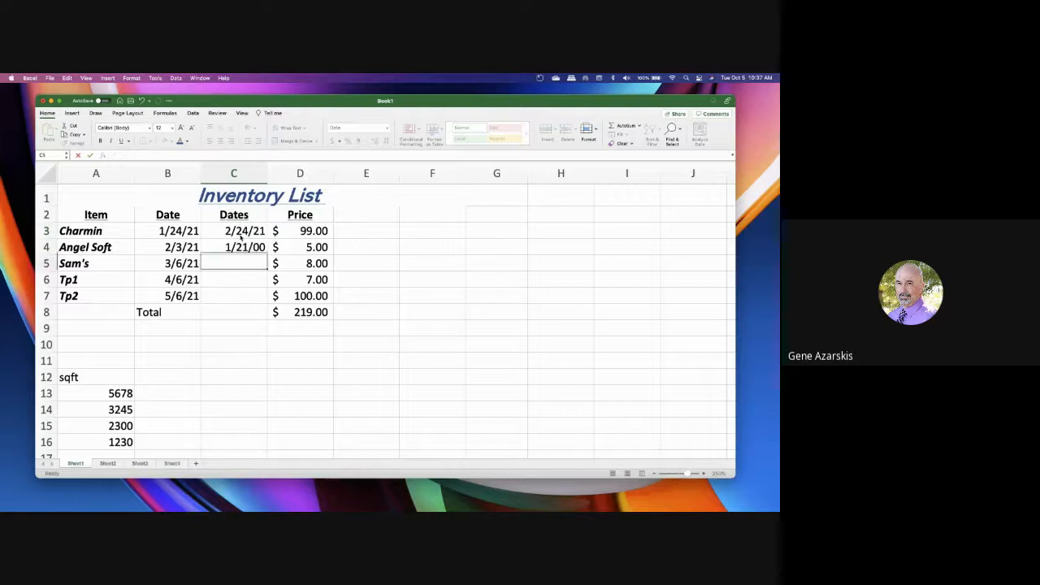
# Fill the date in C3 down through cell C7 as a series of consecutive days
pyautogui.press('Up')
pyautogui.press('Up')
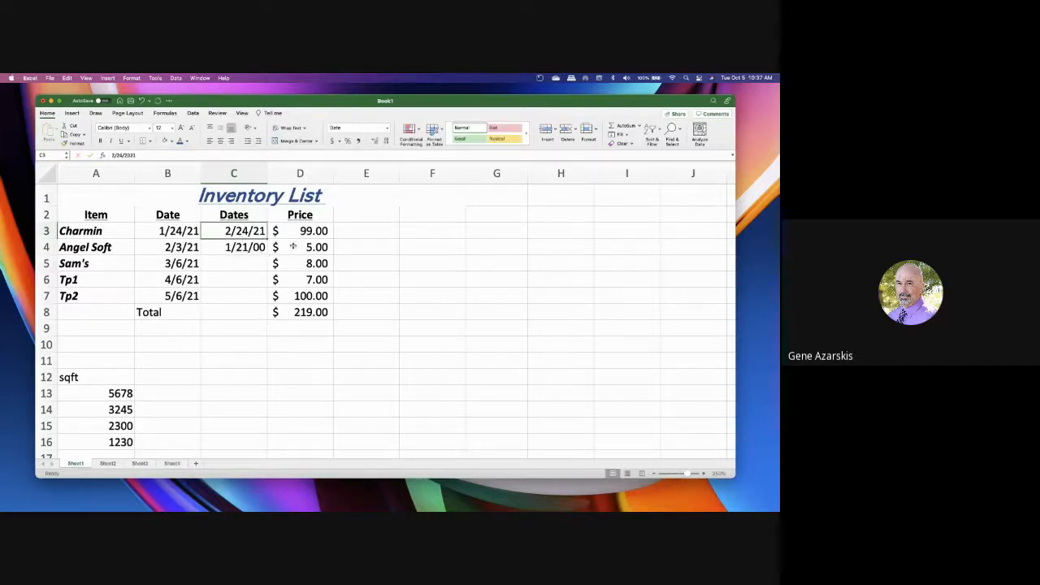
pyautogui.moveTo(266, 238); pyautogui.dragTo(271, 302)
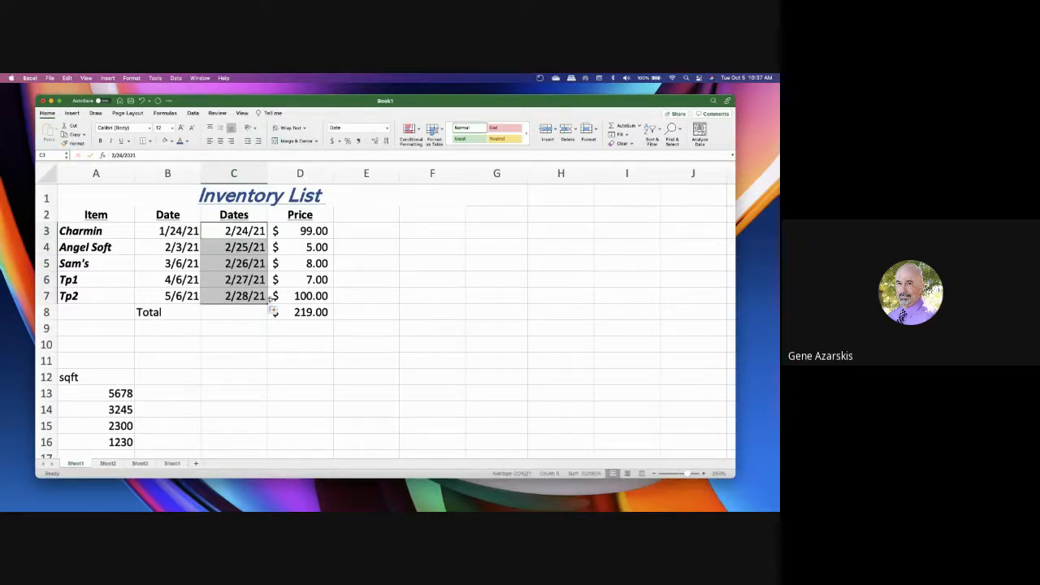
# Insert another blank column between the Date and Dates columns
pyautogui.click(305, 279)
pyautogui.rightClick(243, 176)
pyautogui.click(234, 173)
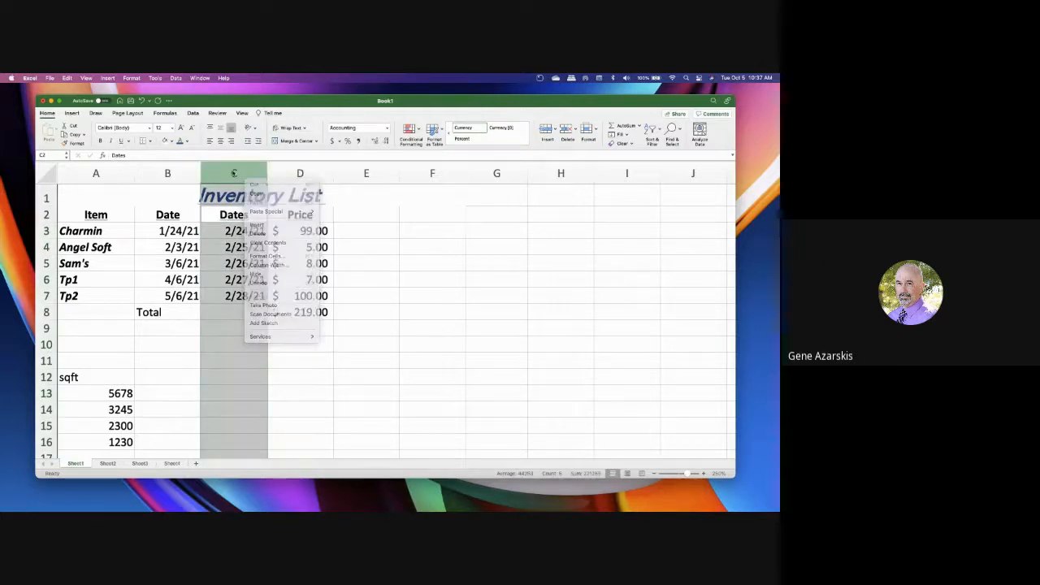
pyautogui.rightClick(233, 171)
pyautogui.click(260, 216)
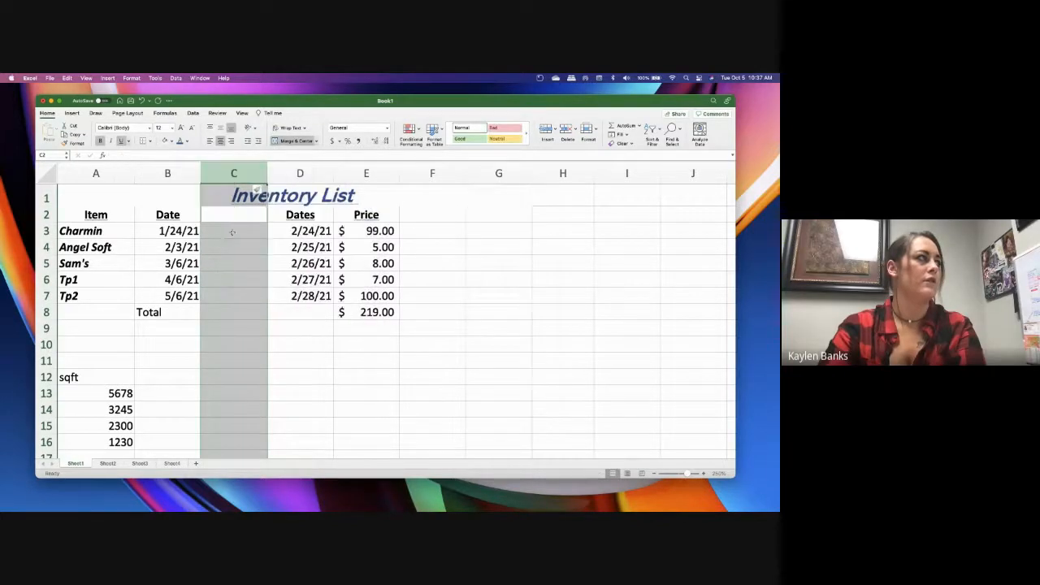
# Enter 98.00 in cell C3 of the blank column and apply the dollar accounting format to it
pyautogui.click(232, 231)
pyautogui.write('9')
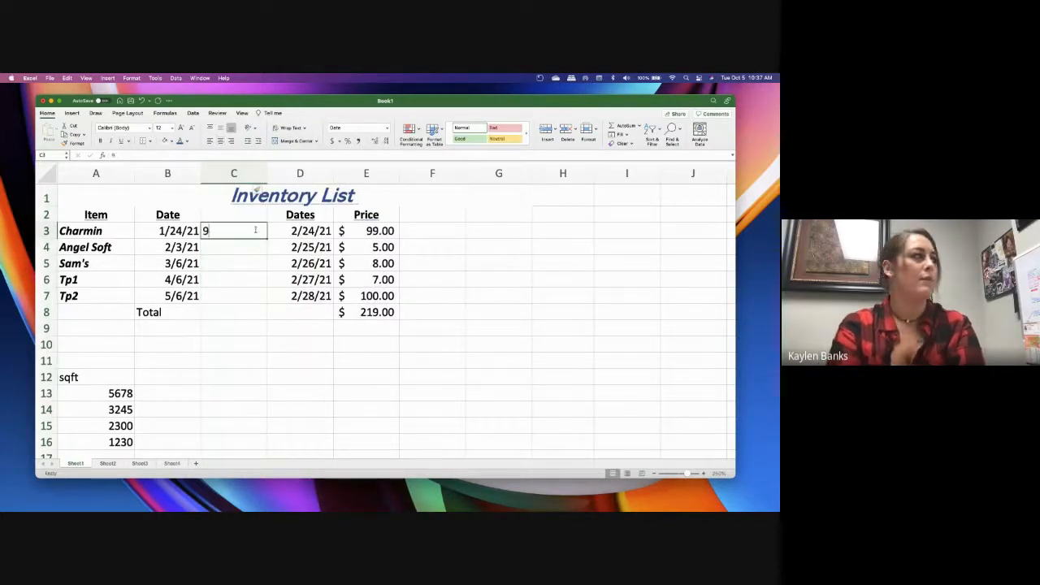
pyautogui.write('8.00')
pyautogui.press('Return')
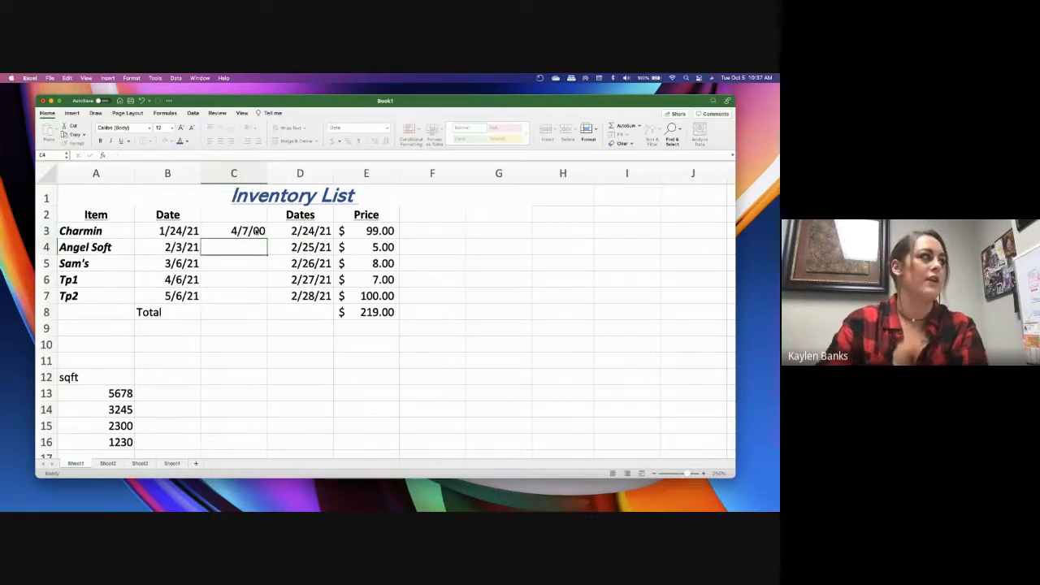
pyautogui.click(256, 231)
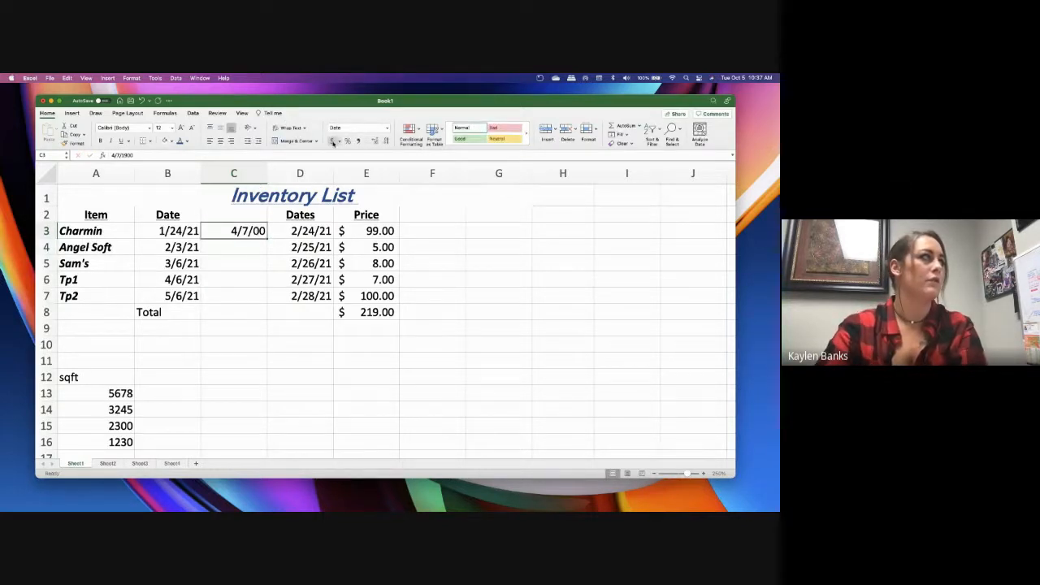
pyautogui.click(333, 141)
pyautogui.press('Return')
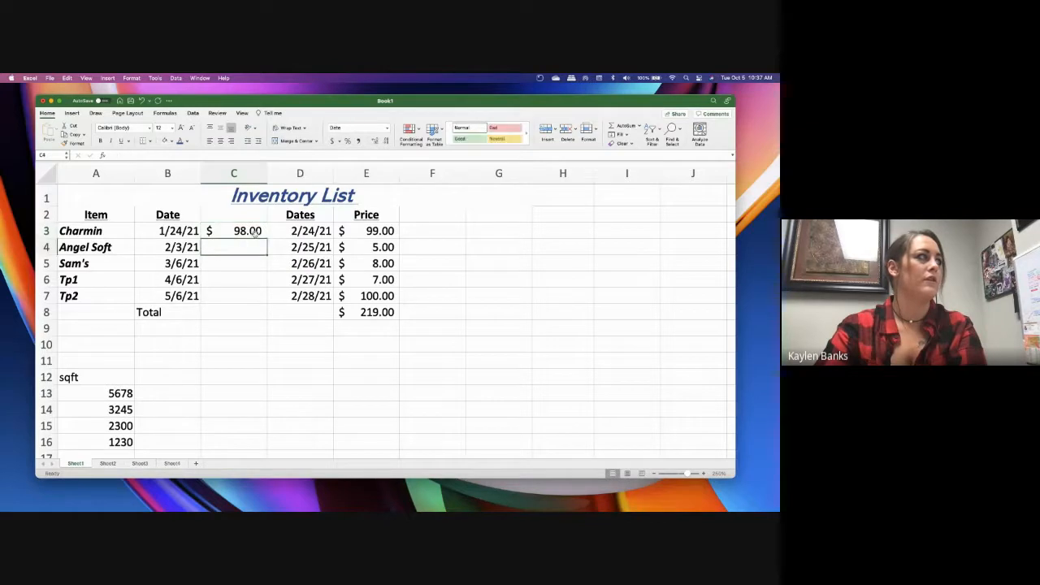
# Enter 7.00 in cell C4 with the dollar accounting format and copy it down through cell C7
pyautogui.write('7.00')
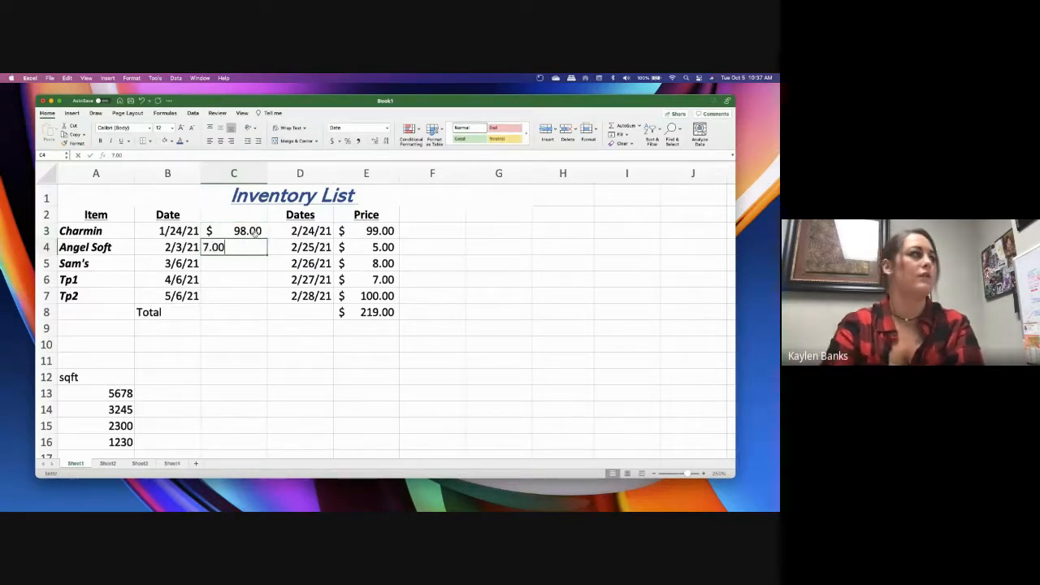
pyautogui.press('Return')
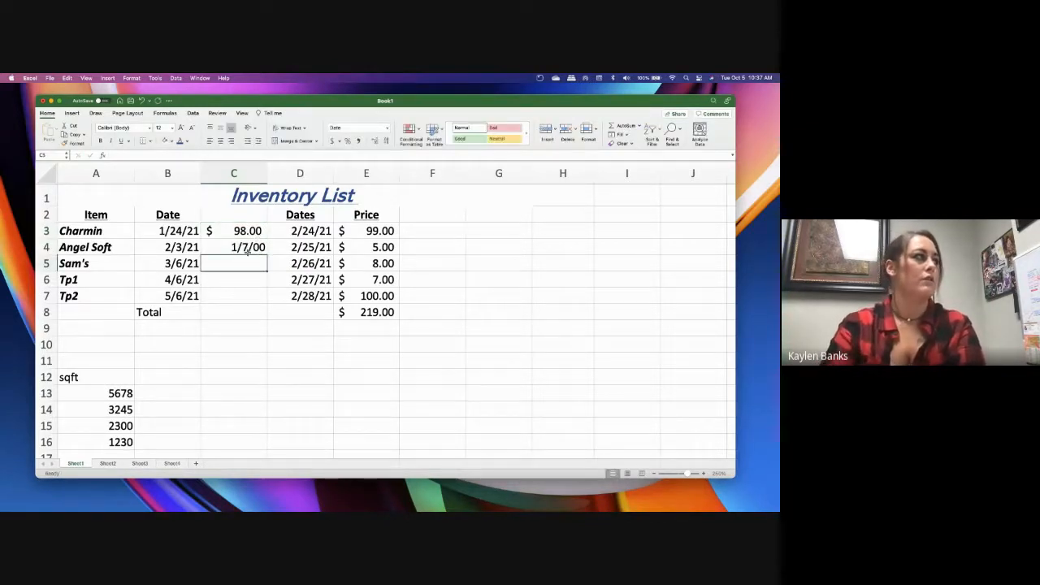
pyautogui.click(250, 249)
pyautogui.click(332, 142)
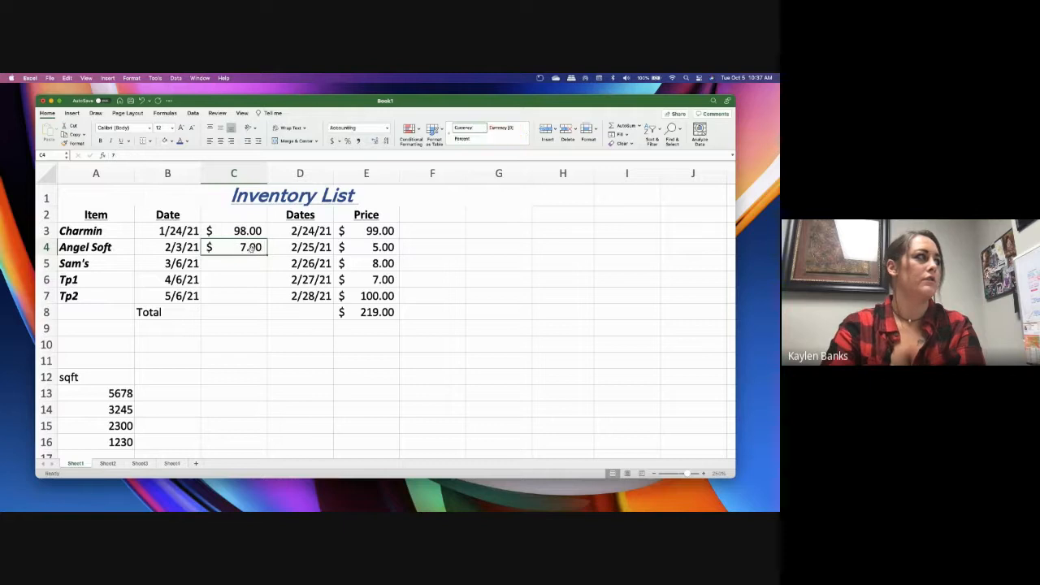
pyautogui.moveTo(266, 255); pyautogui.dragTo(271, 302)
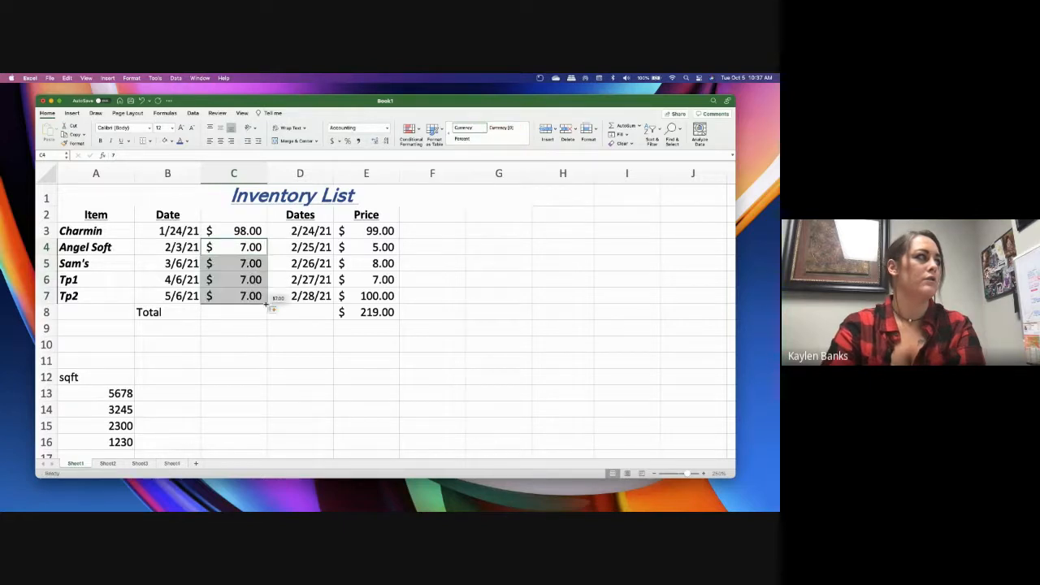
# Change the amount for Sam's in cell C5 to 10 and for Tp2 in C7 to 98.00
pyautogui.click(252, 264)
pyautogui.write('10.')
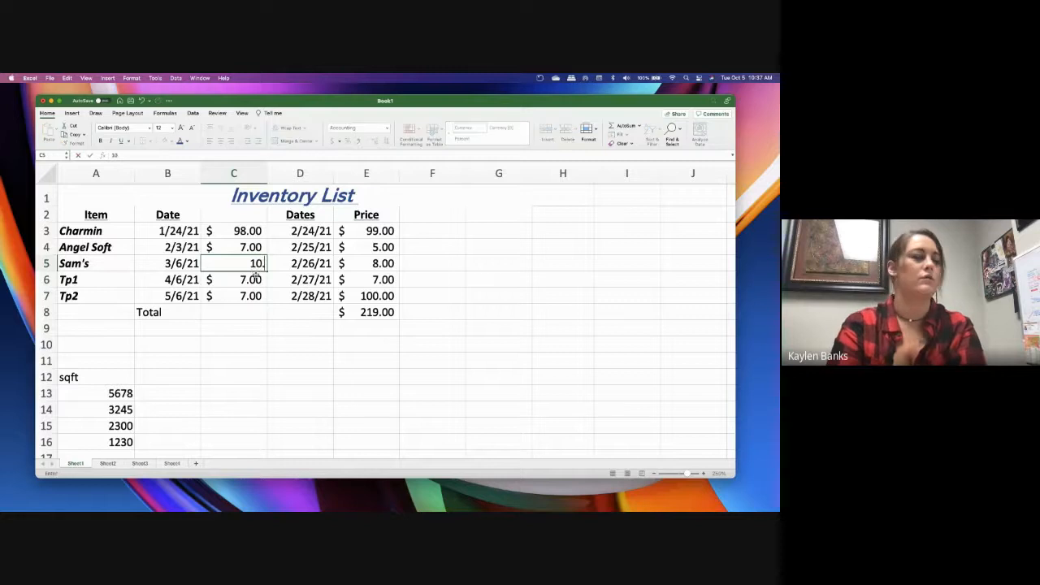
pyautogui.press('Return')
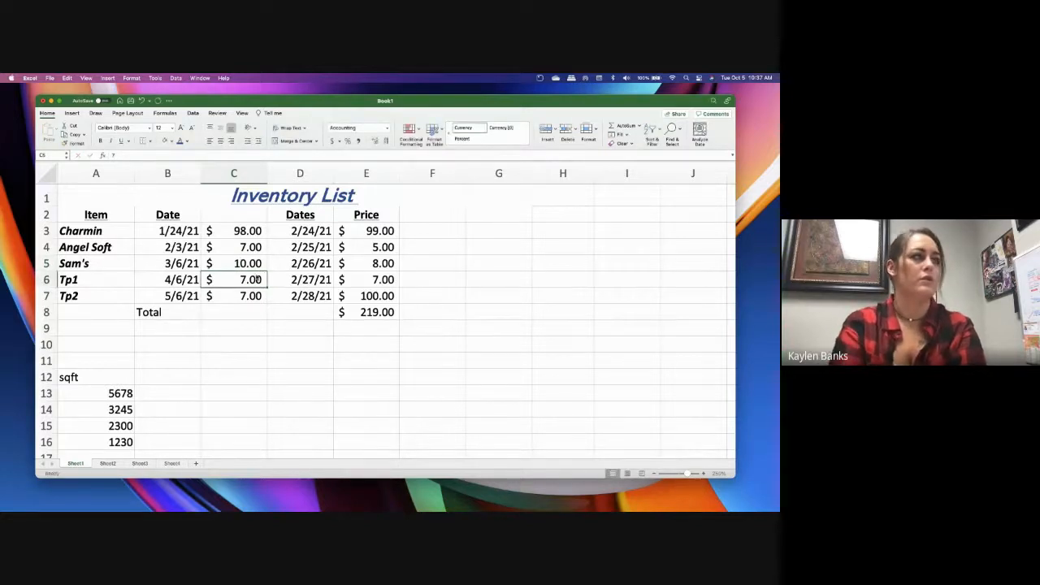
pyautogui.press('Return')
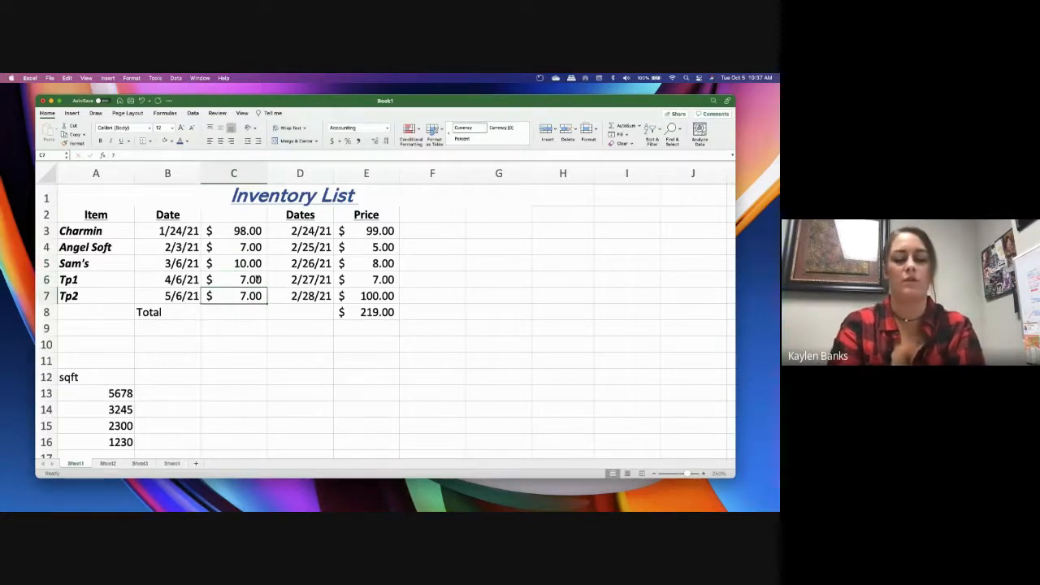
pyautogui.write('98.00')
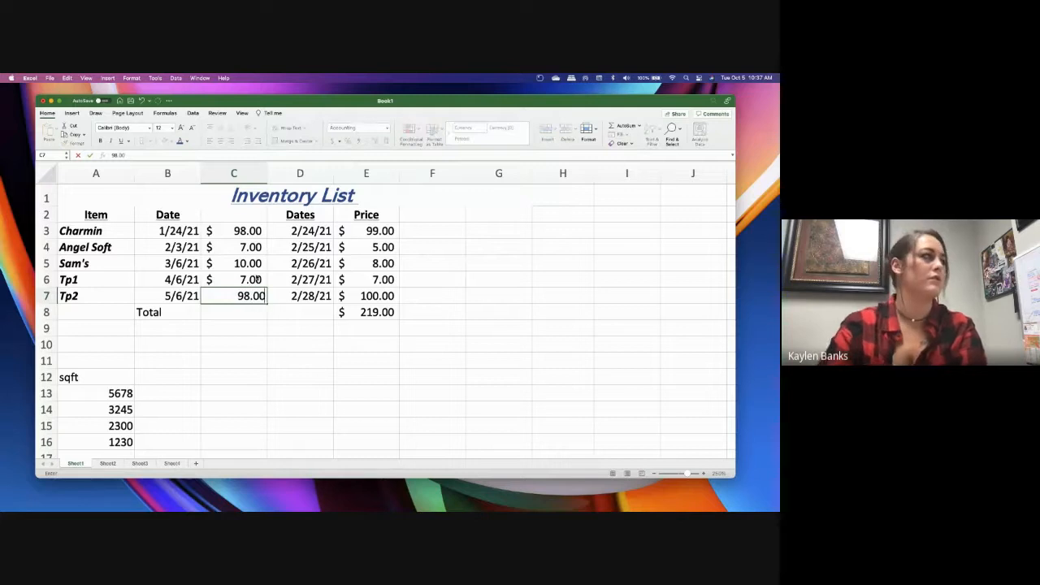
pyautogui.click(292, 308)
# Copy the Price column's SUM total from cell E8 and paste it into cell C8
pyautogui.click(217, 315)
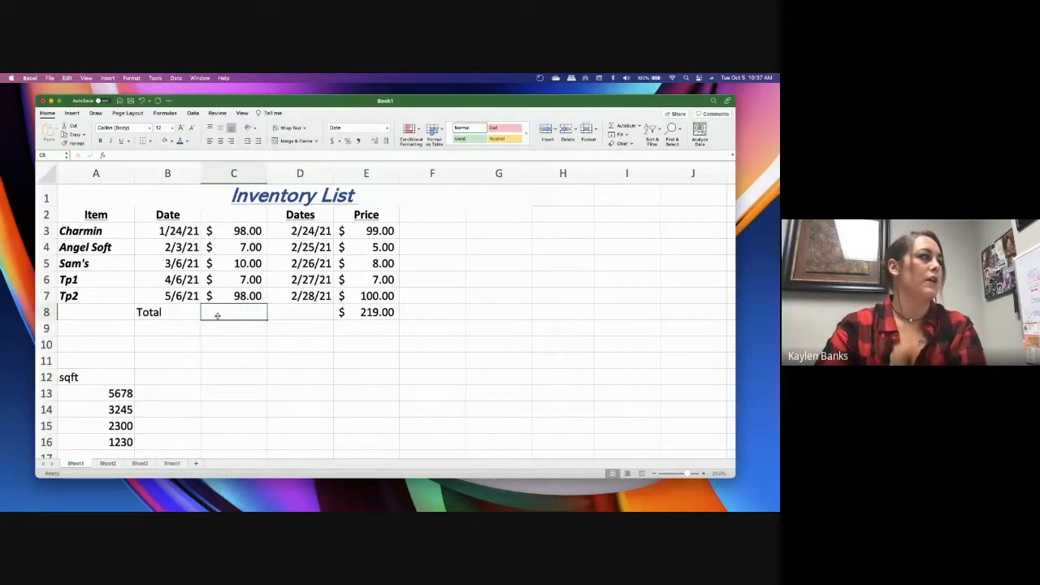
pyautogui.click(390, 319)
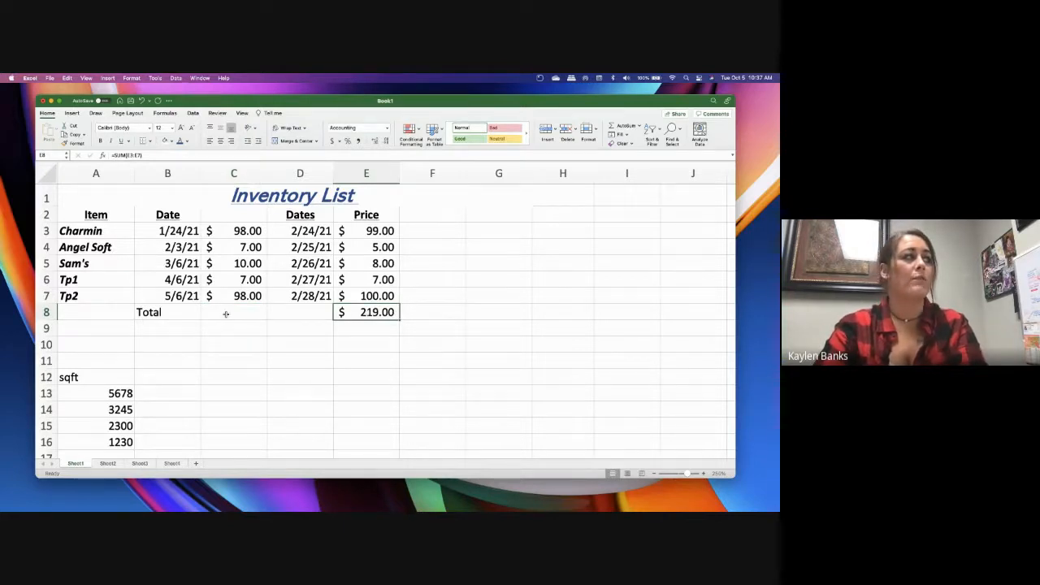
pyautogui.press('super+c')
pyautogui.rightClick(367, 313)
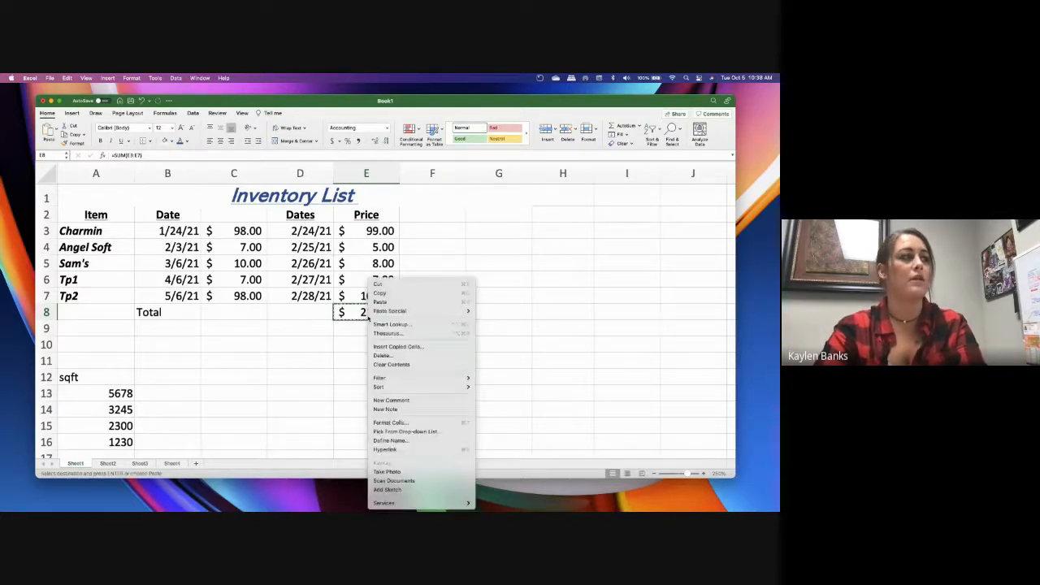
pyautogui.click(386, 295)
pyautogui.rightClick(369, 312)
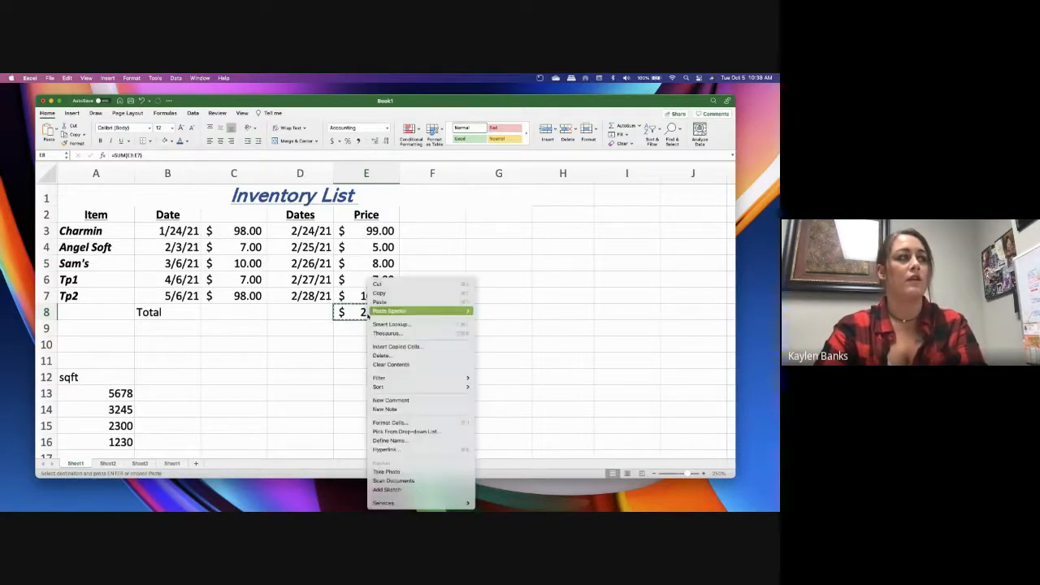
pyautogui.click(478, 244)
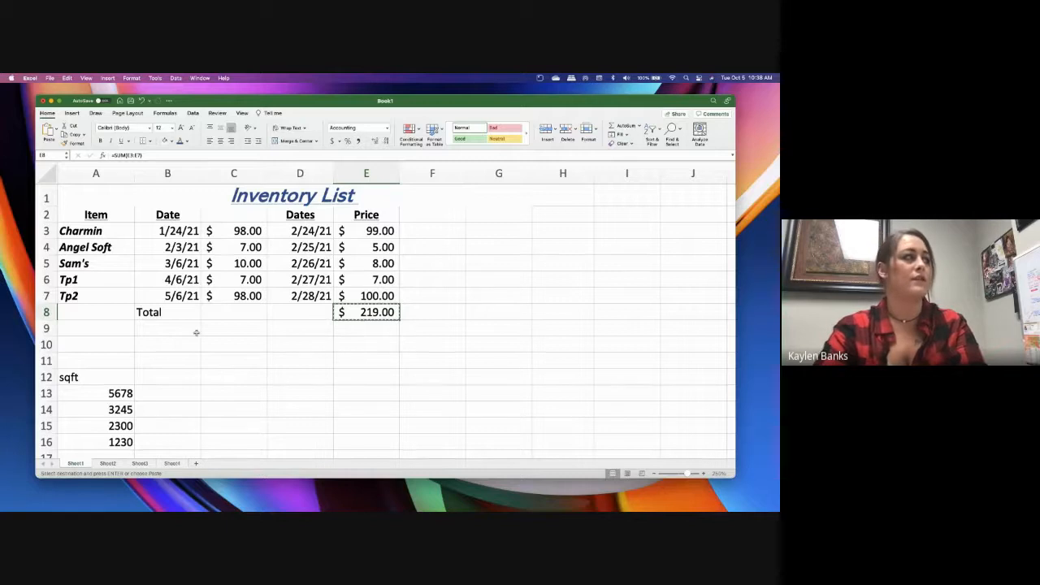
pyautogui.click(236, 312)
pyautogui.rightClick(241, 315)
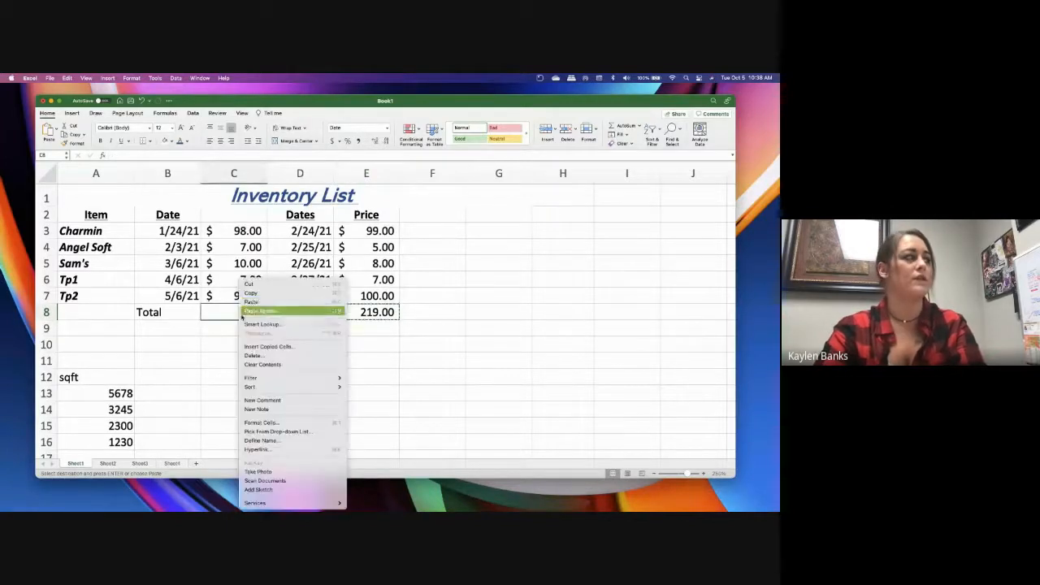
pyautogui.click(251, 302)
pyautogui.click(246, 333)
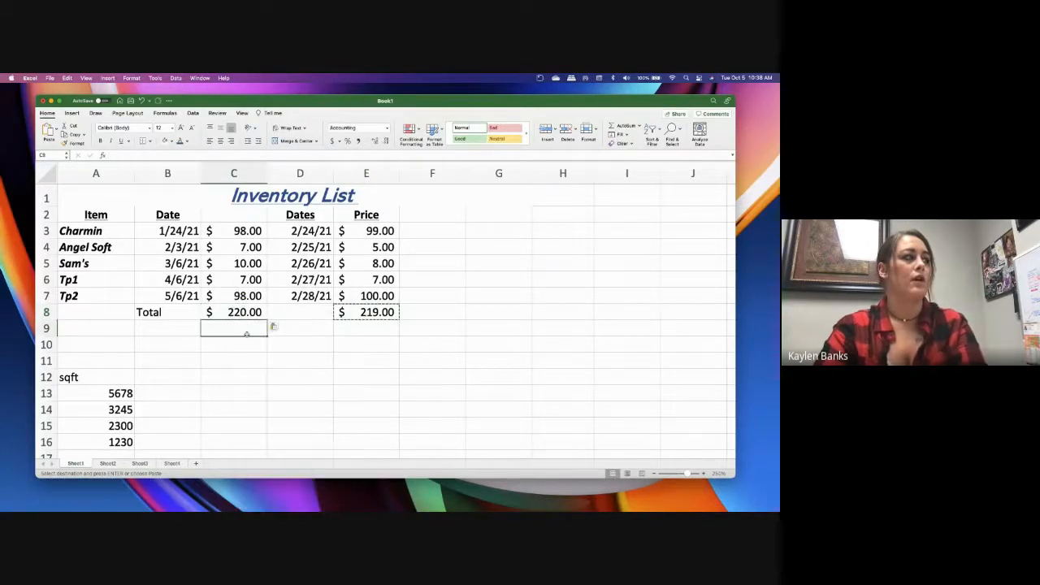
# Compare the SUM formulas in cells C8 and E8 and review the paste options available for the pasted total
pyautogui.click(247, 313)
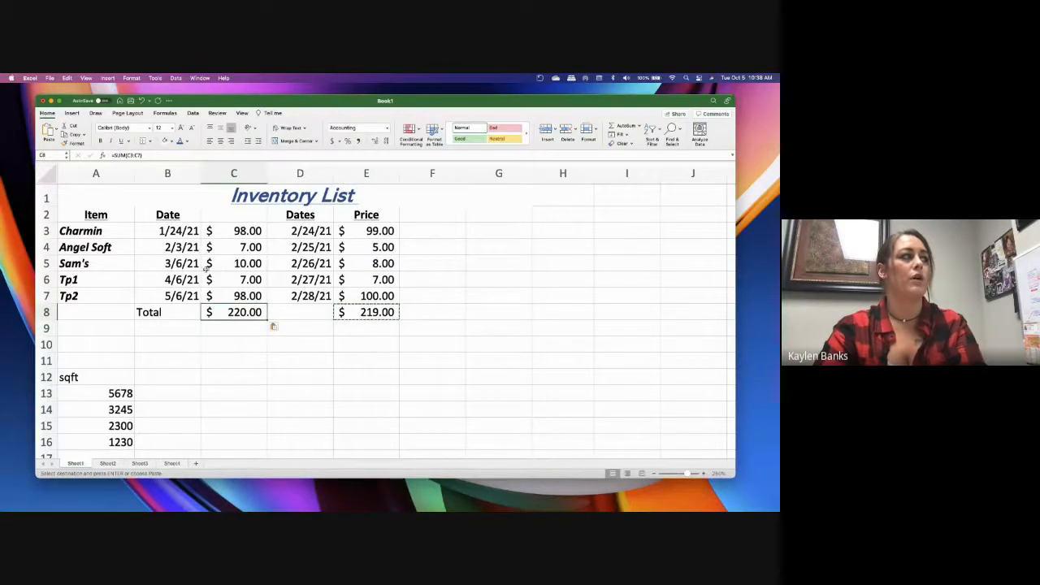
pyautogui.click(362, 308)
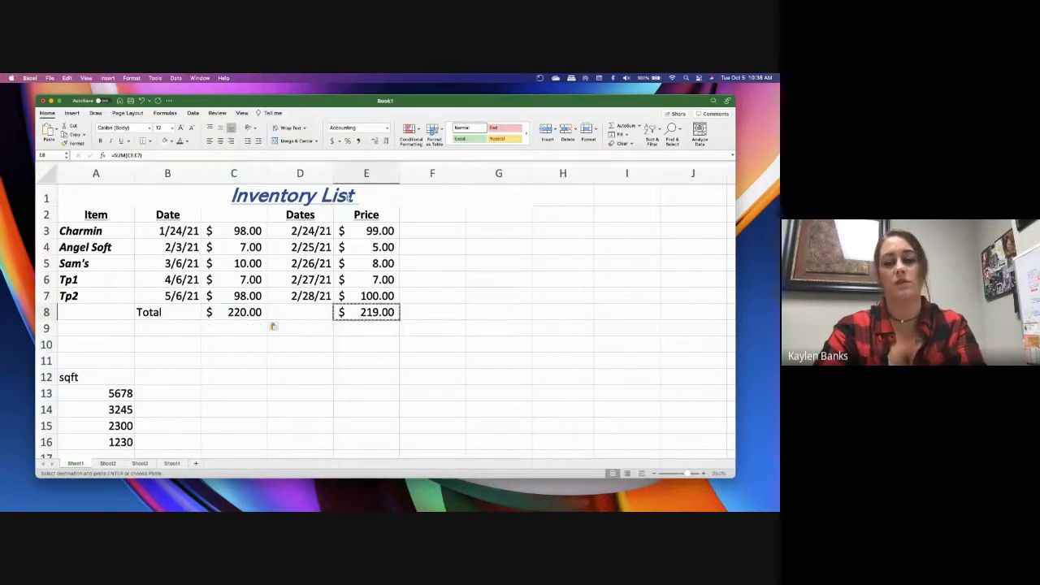
pyautogui.click(248, 318)
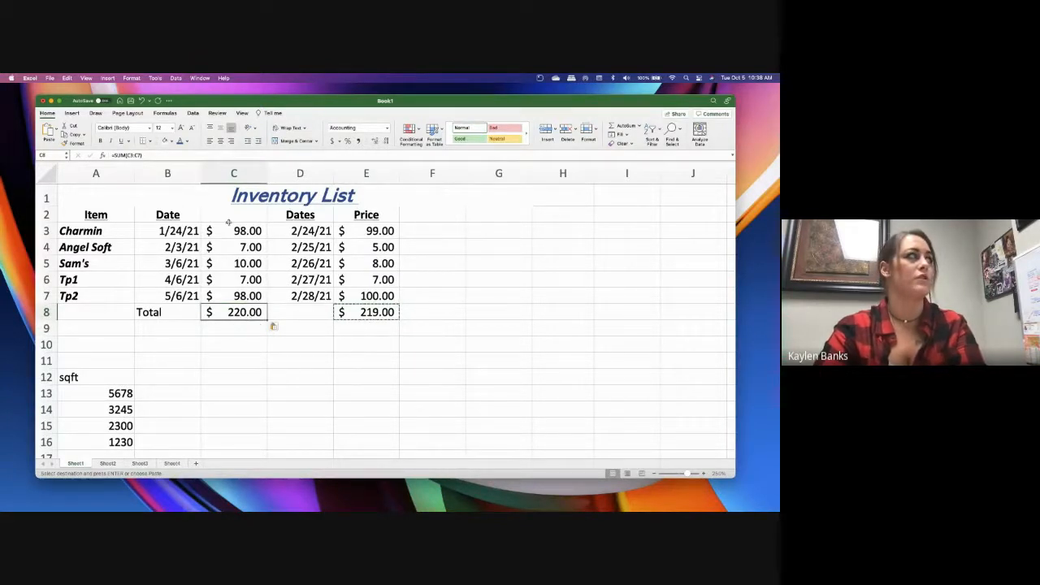
pyautogui.click(274, 326)
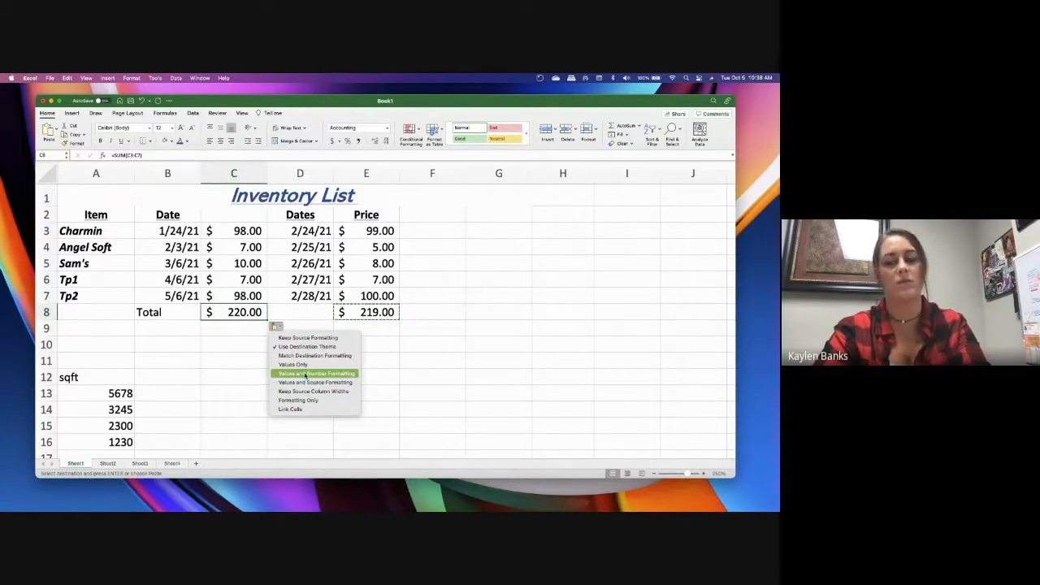
pyautogui.click(222, 353)
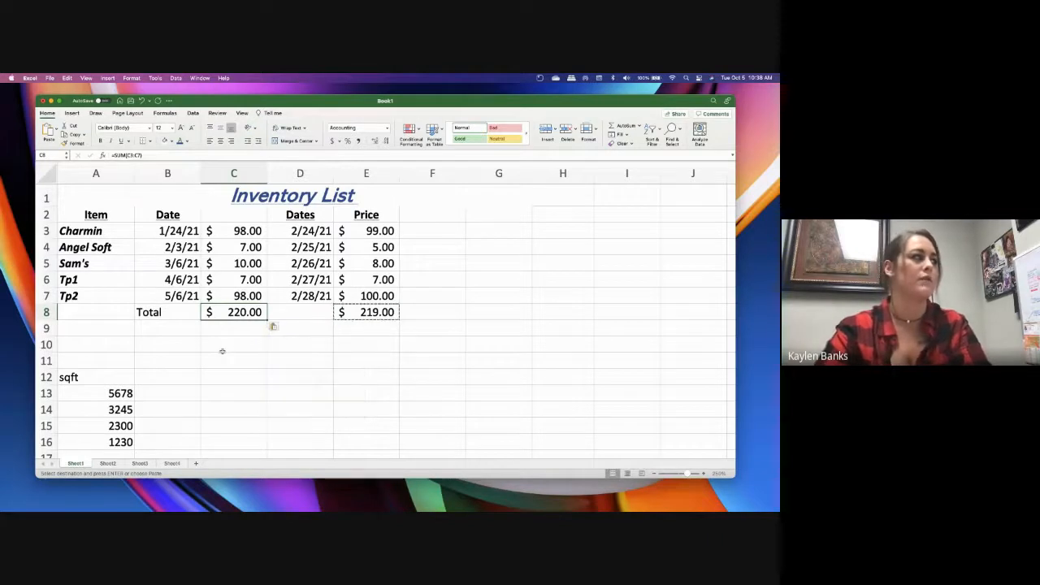
pyautogui.click(223, 350)
pyautogui.click(413, 363)
# Delete the Total label from cell B8 and enter Totals in cell A8 instead
pyautogui.click(162, 315)
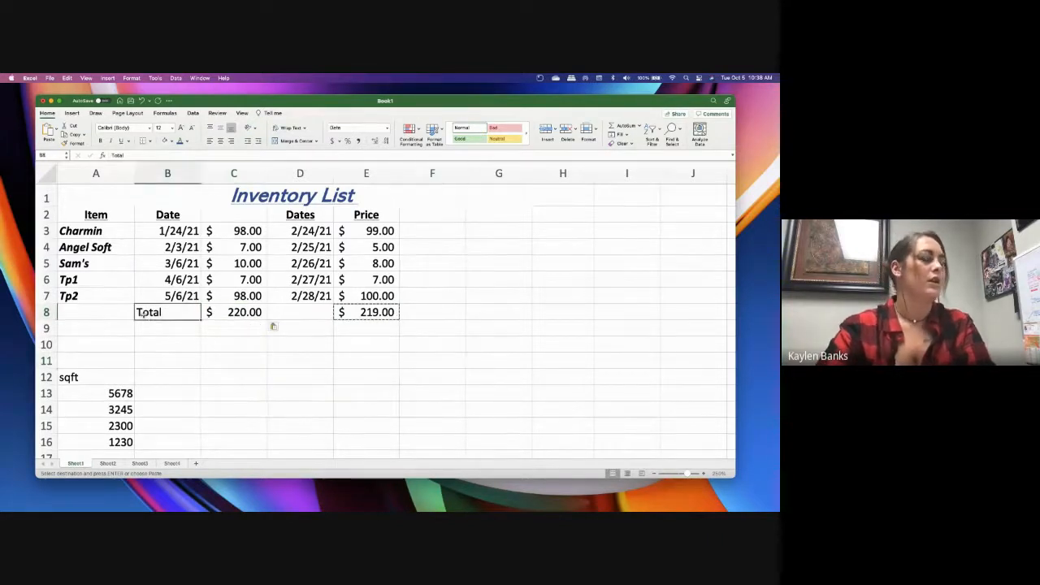
pyautogui.press('Delete')
pyautogui.click(105, 314)
pyautogui.write('Totals')
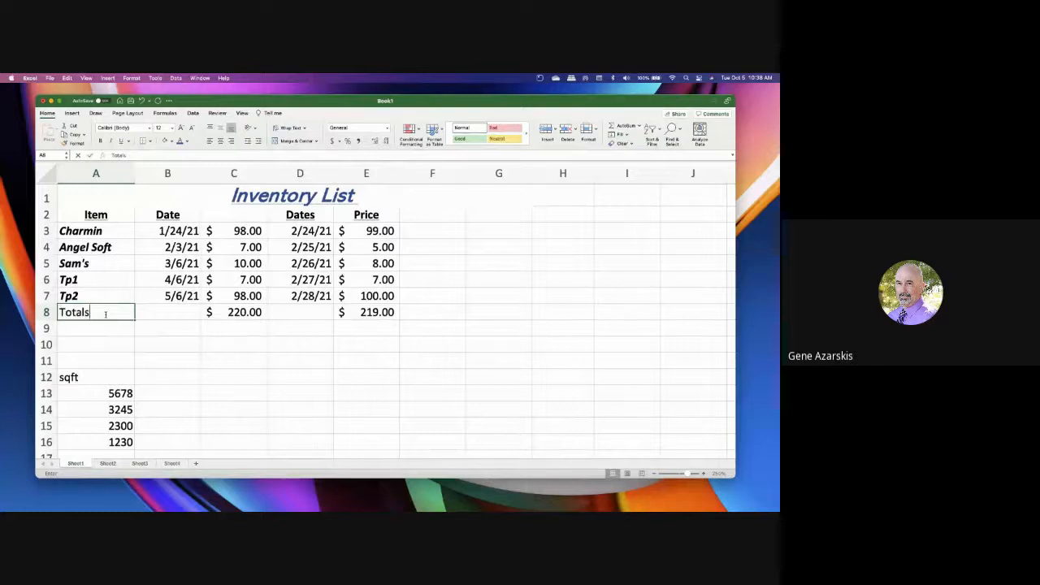
pyautogui.click(233, 344)
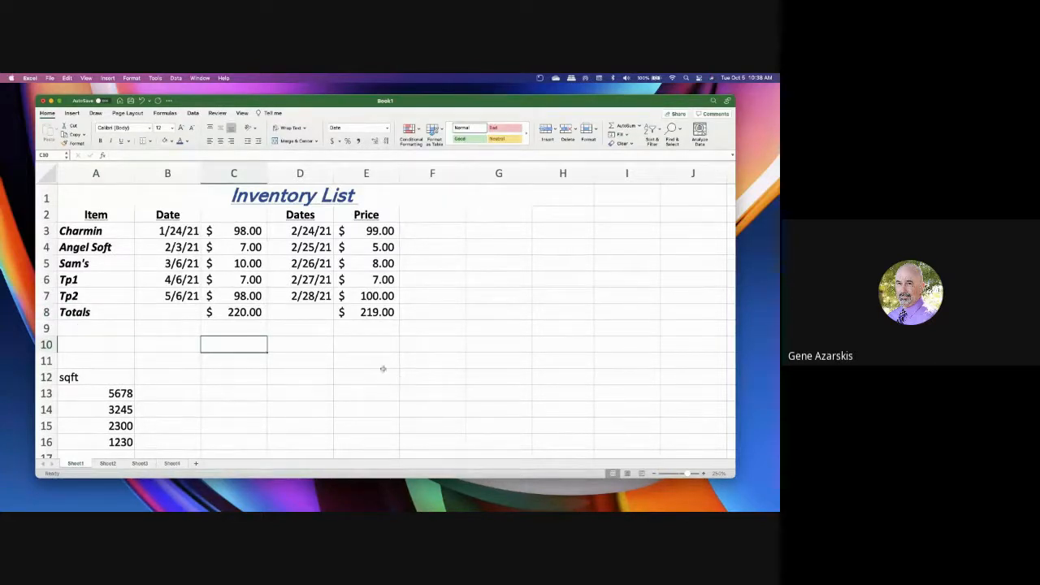
# Add the heading Total in cell F2 and enter the formula =C3+E3 beneath it in F3
pyautogui.click(431, 215)
pyautogui.write('Total')
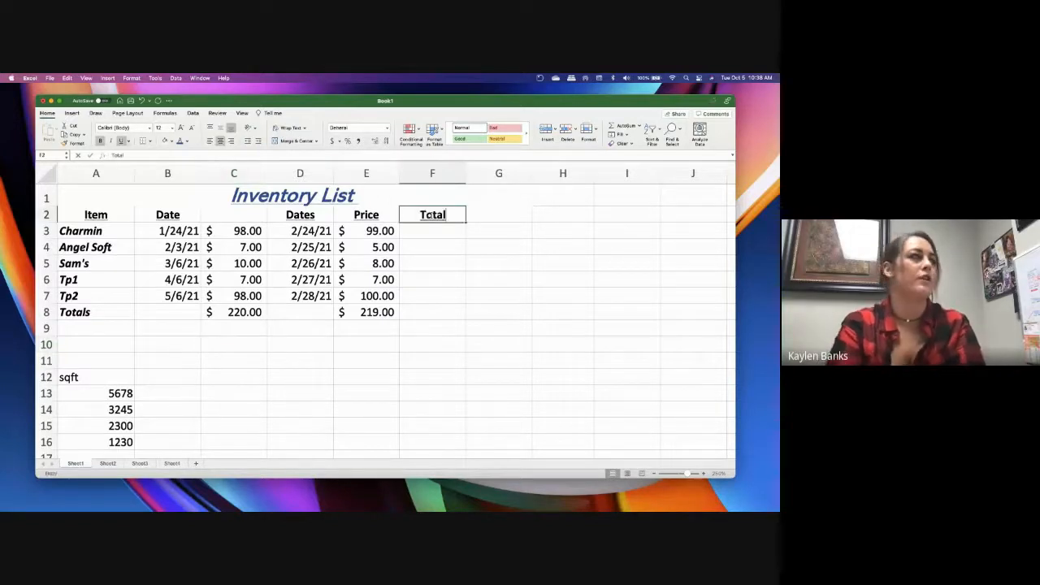
pyautogui.press('Return')
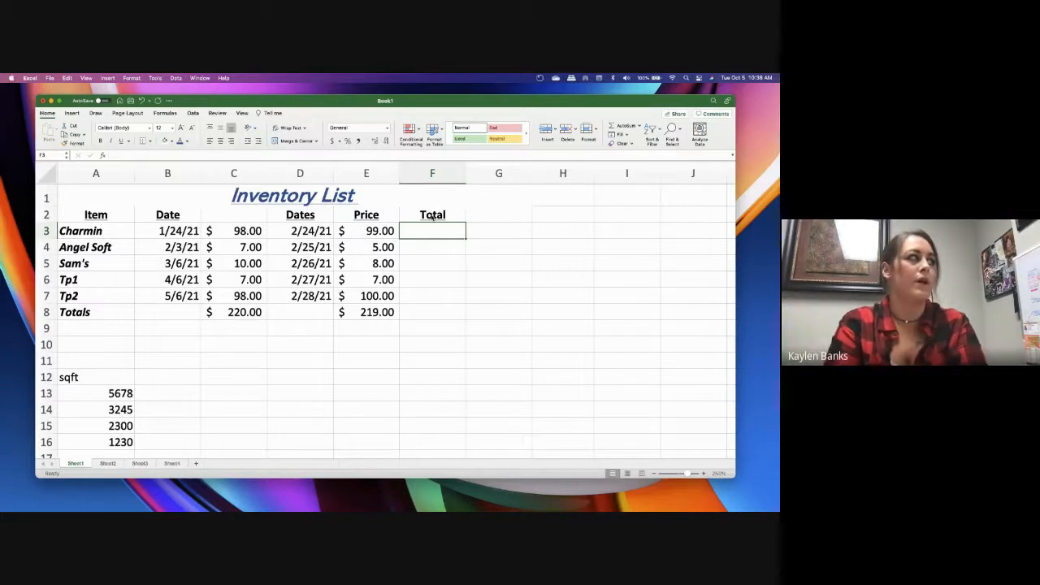
pyautogui.write('=')
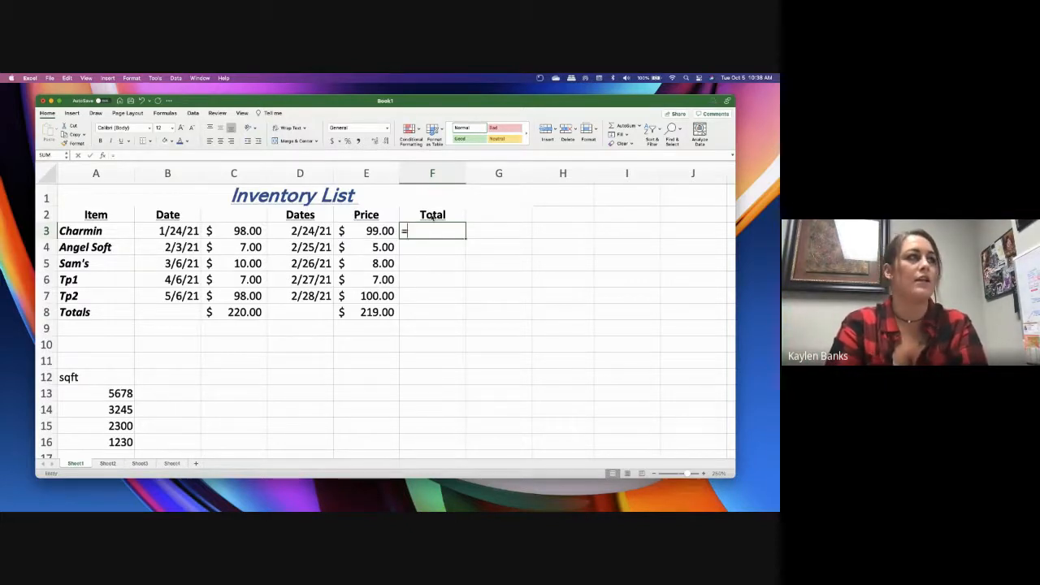
pyautogui.click(213, 231)
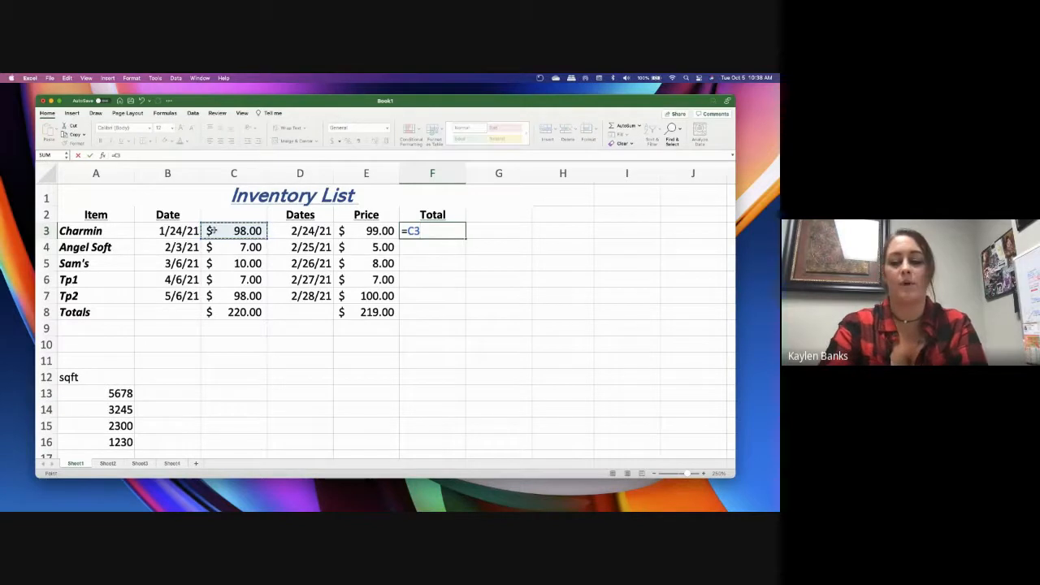
pyautogui.write('+')
pyautogui.click(358, 237)
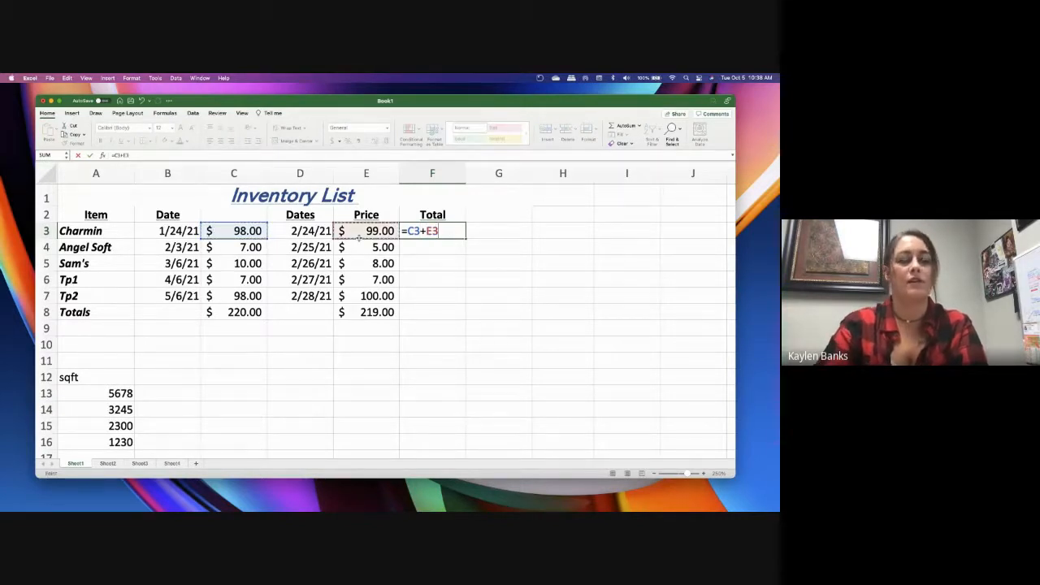
pyautogui.press('Return')
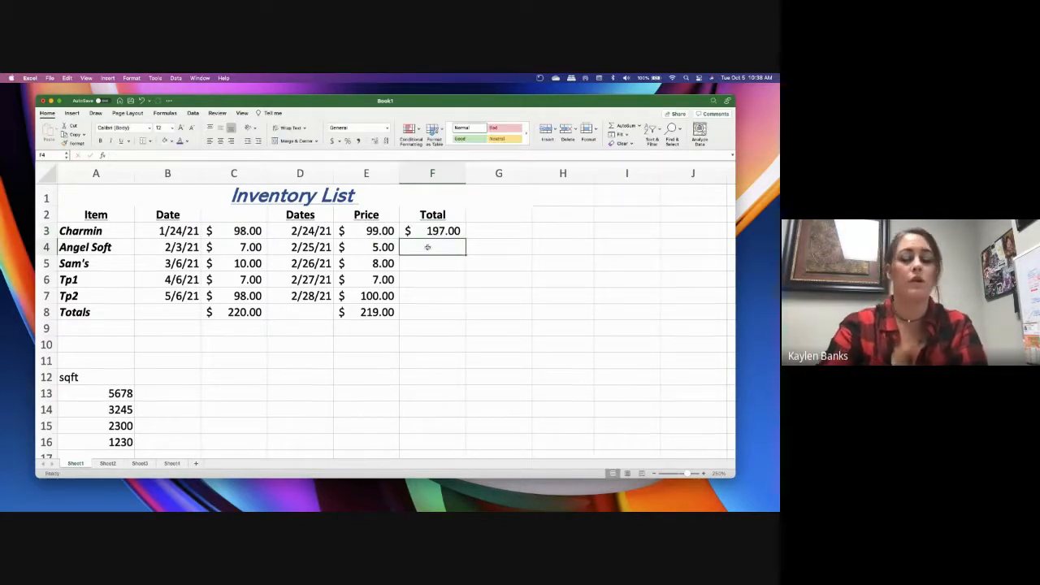
# Enter the formula =SUM(C4+E4) in cell F4 for the Angel Soft row
pyautogui.write('=')
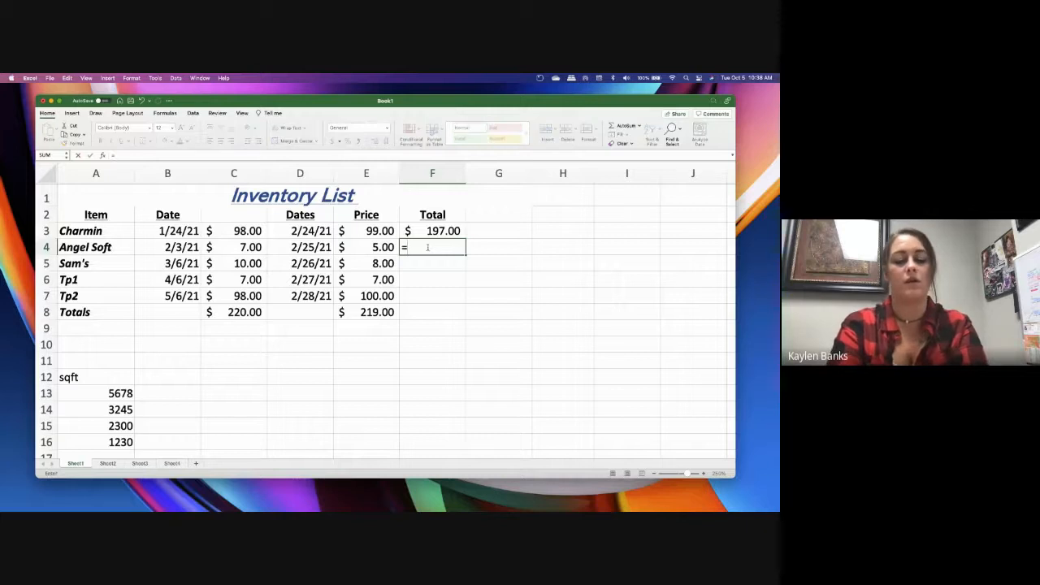
pyautogui.write('SUM')
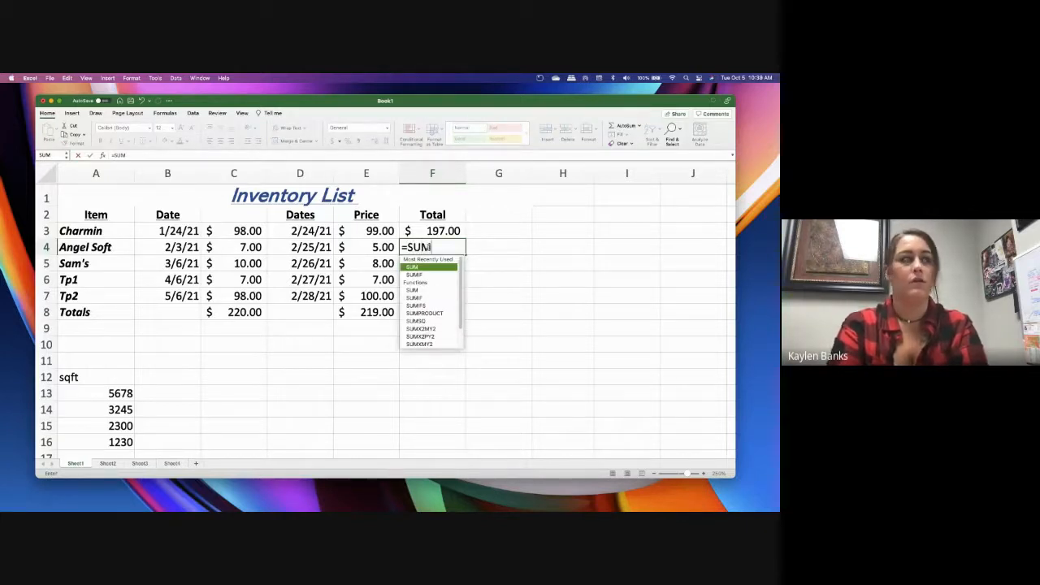
pyautogui.write('(')
pyautogui.click(230, 250)
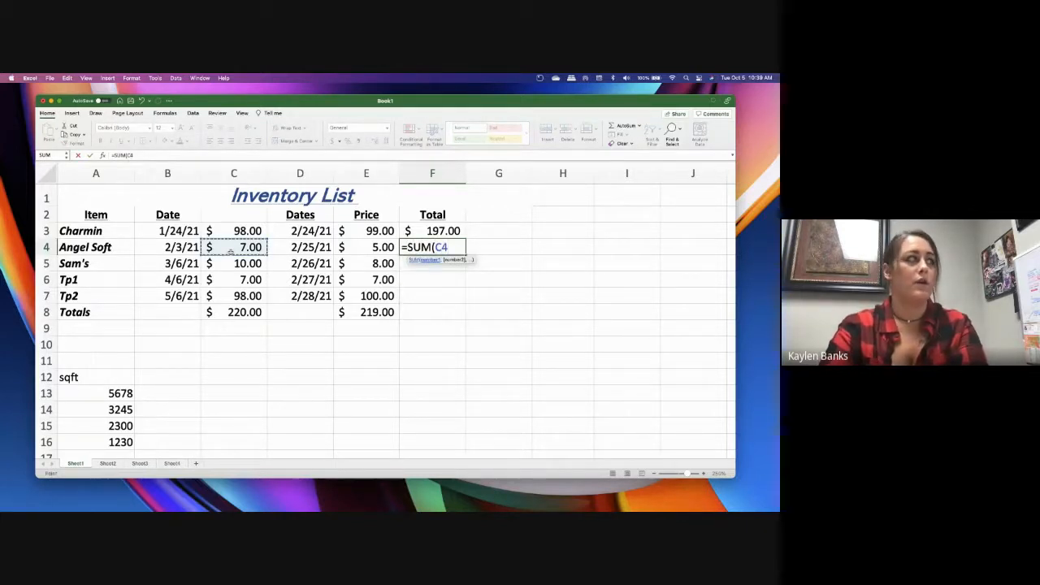
pyautogui.click(371, 251)
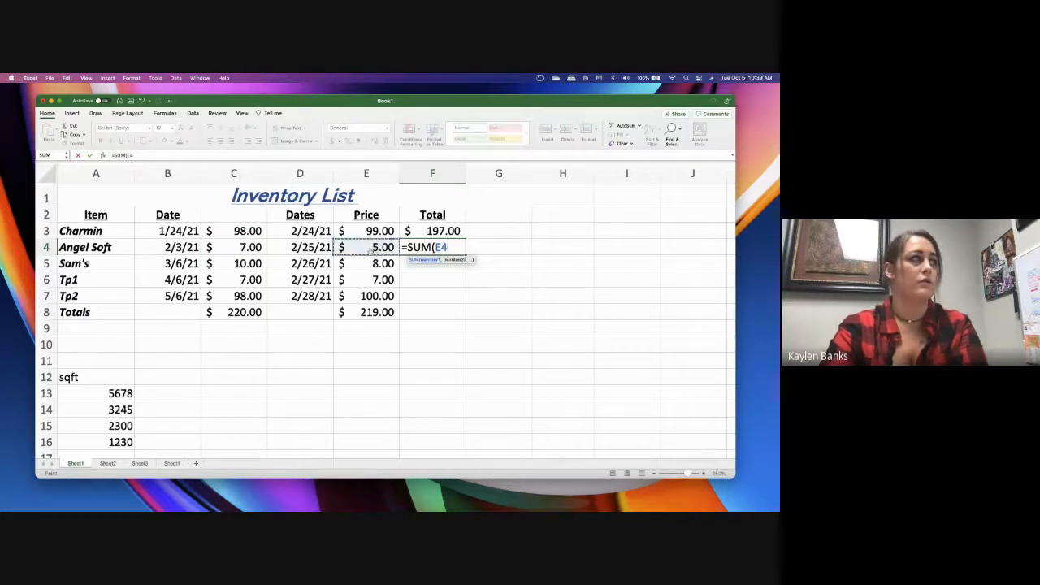
pyautogui.click(220, 250)
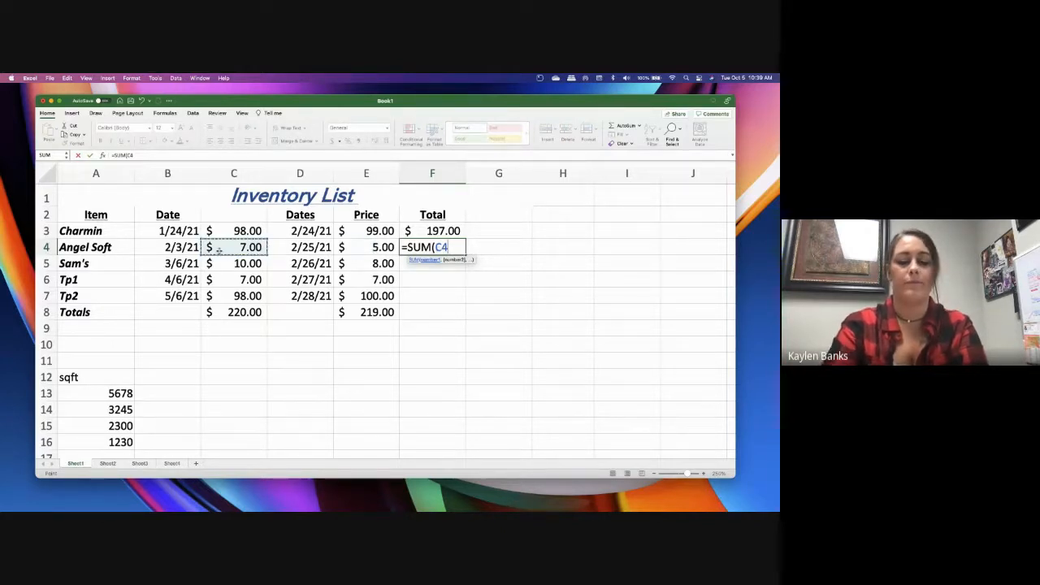
pyautogui.write('+')
pyautogui.click(366, 251)
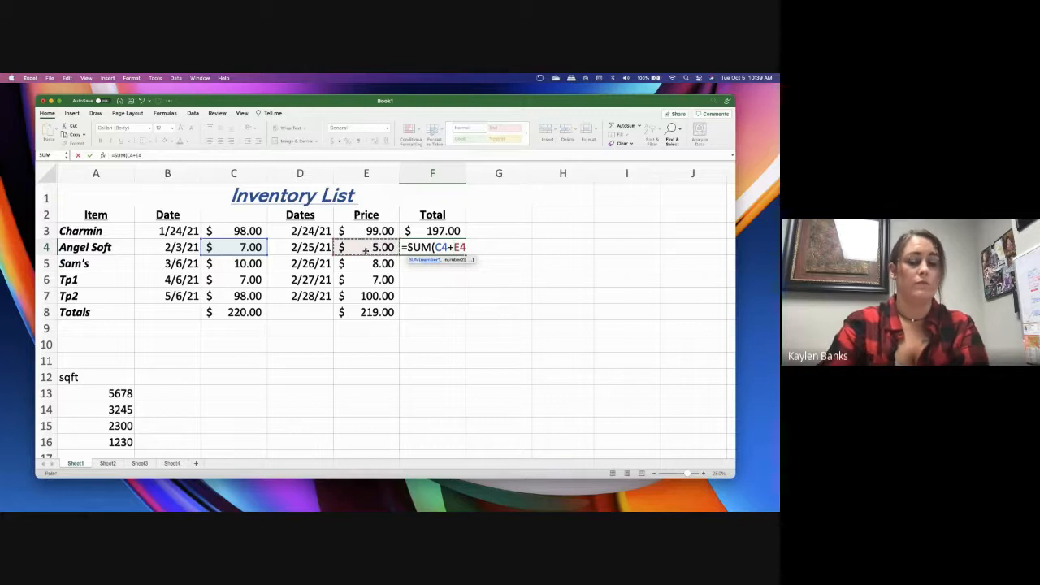
pyautogui.press('Return')
# Fill the formula from cell F4 down through F7 and check the copied formula in F5
pyautogui.click(460, 250)
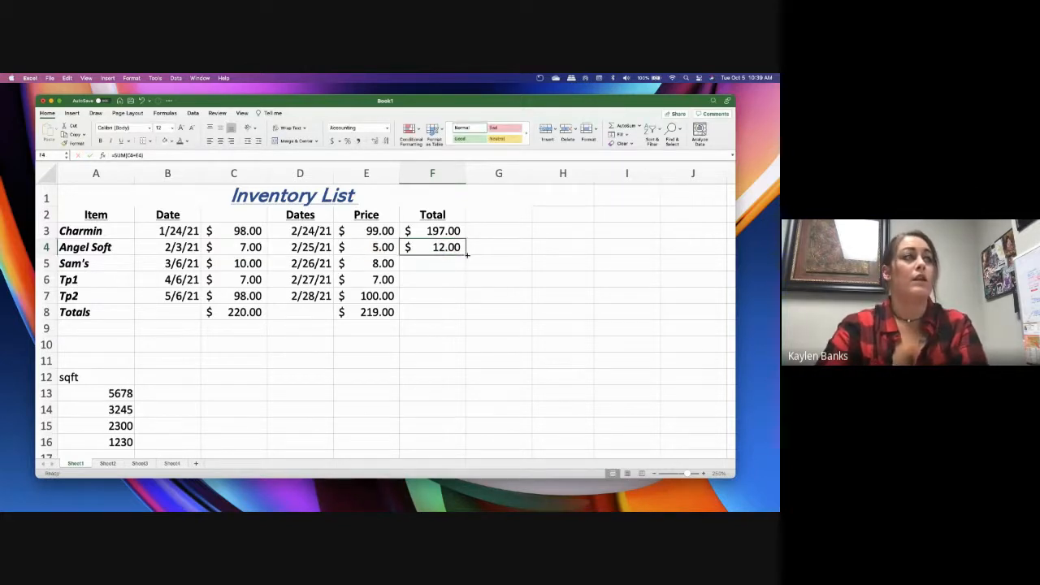
pyautogui.moveTo(466, 254); pyautogui.dragTo(468, 307)
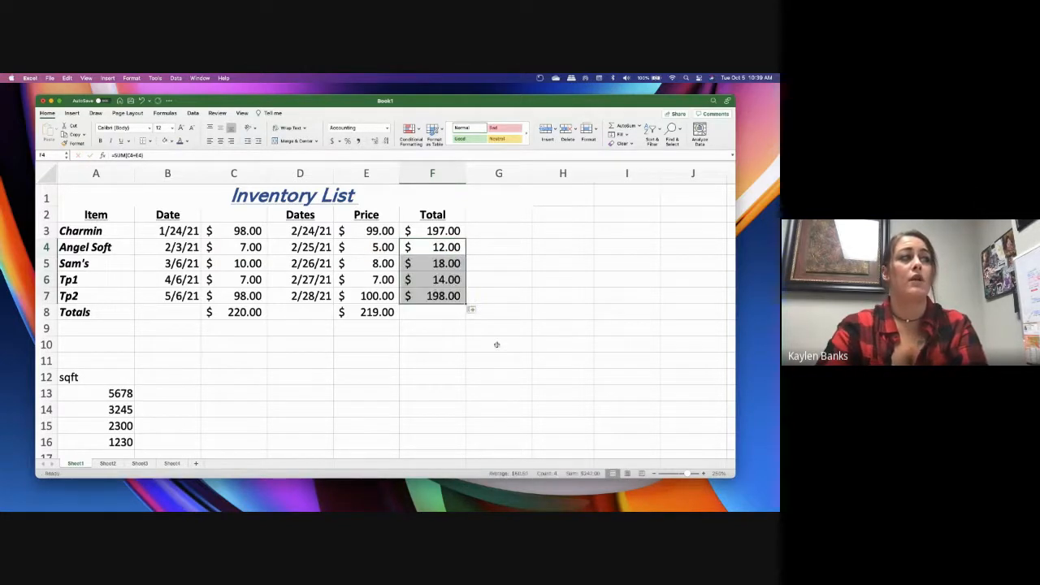
pyautogui.click(431, 263)
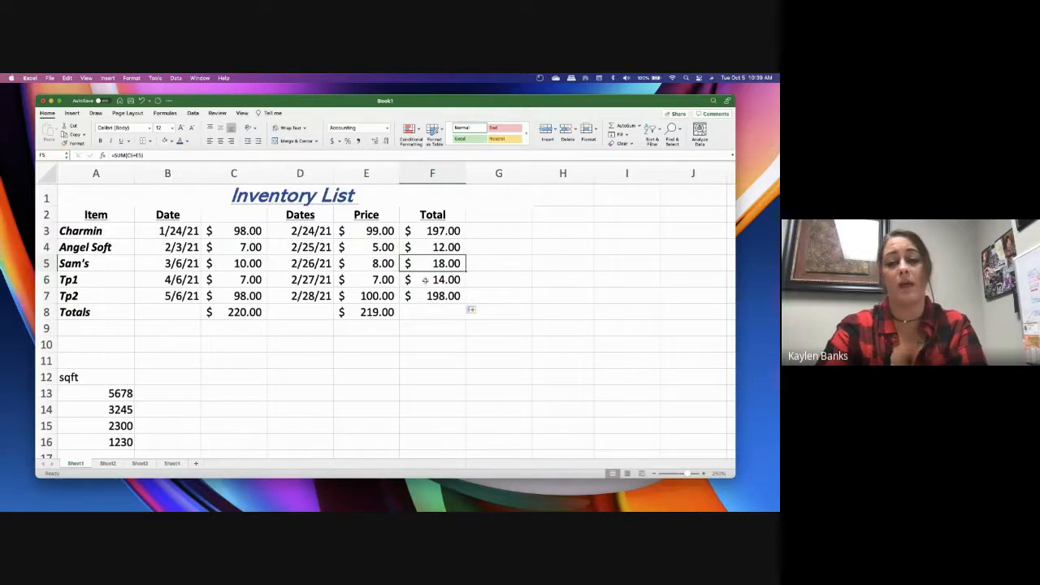
pyautogui.click(482, 263)
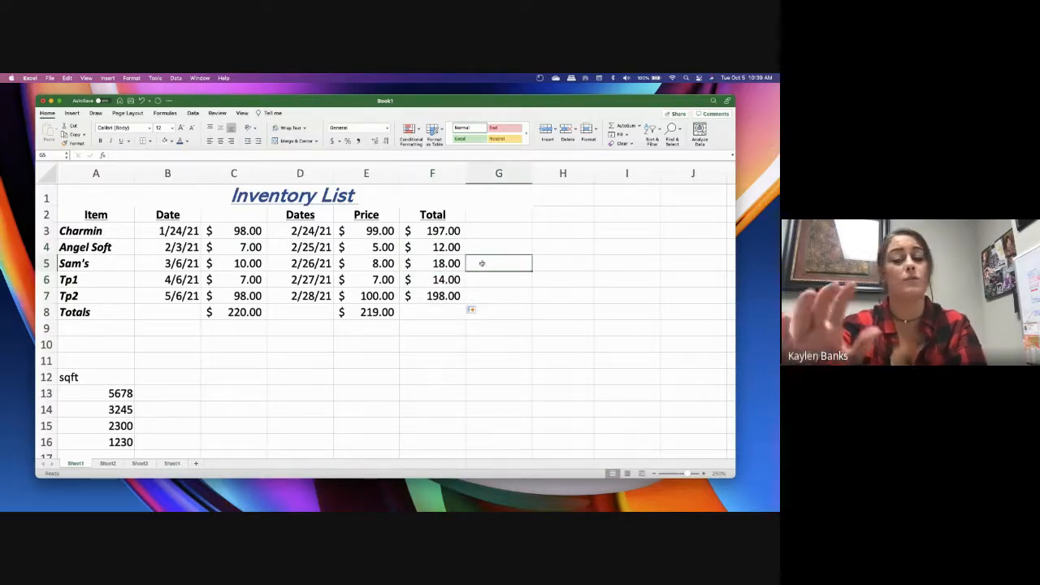
# Copy the Price column's SUM total from cell E8 and paste it into cell F8
pyautogui.click(441, 310)
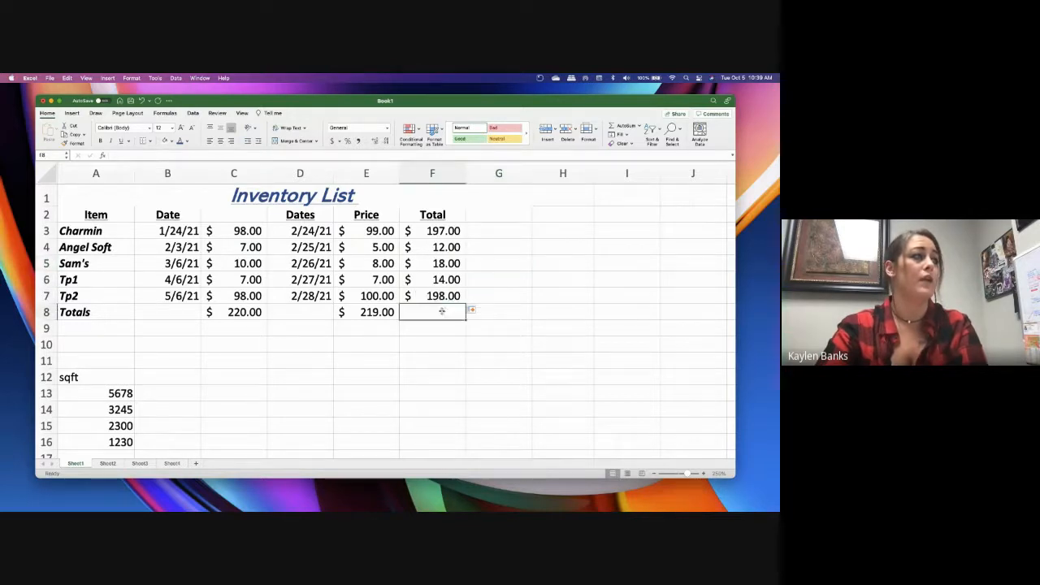
pyautogui.click(367, 312)
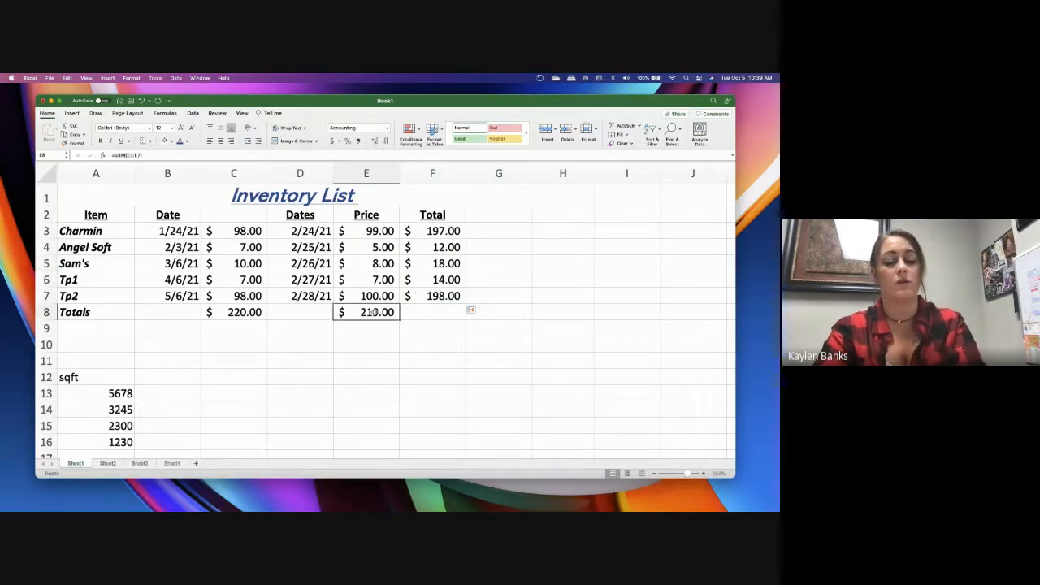
pyautogui.press('super+c')
pyautogui.click(429, 314)
pyautogui.press('super+v')
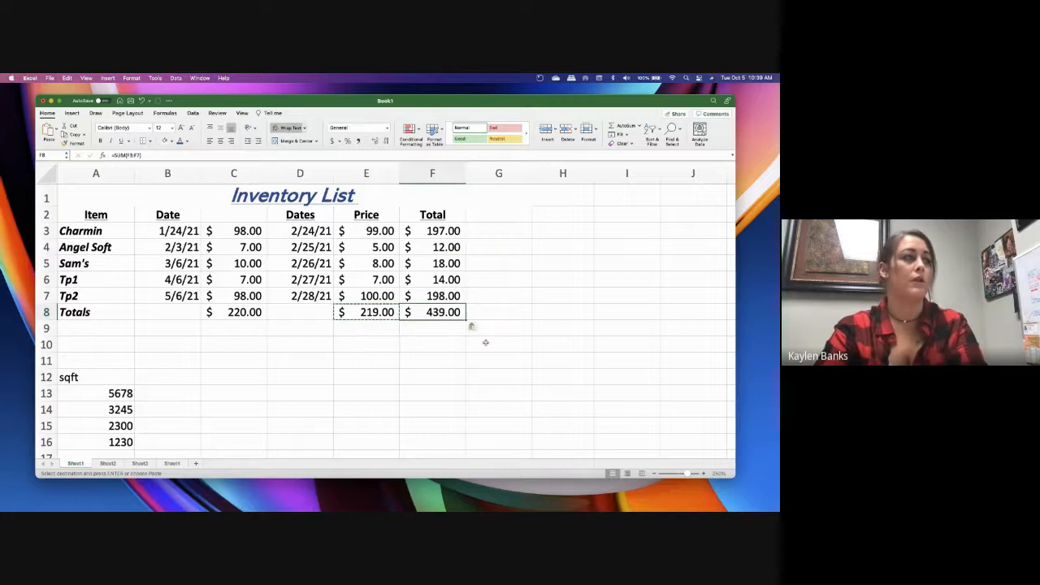
pyautogui.click(494, 359)
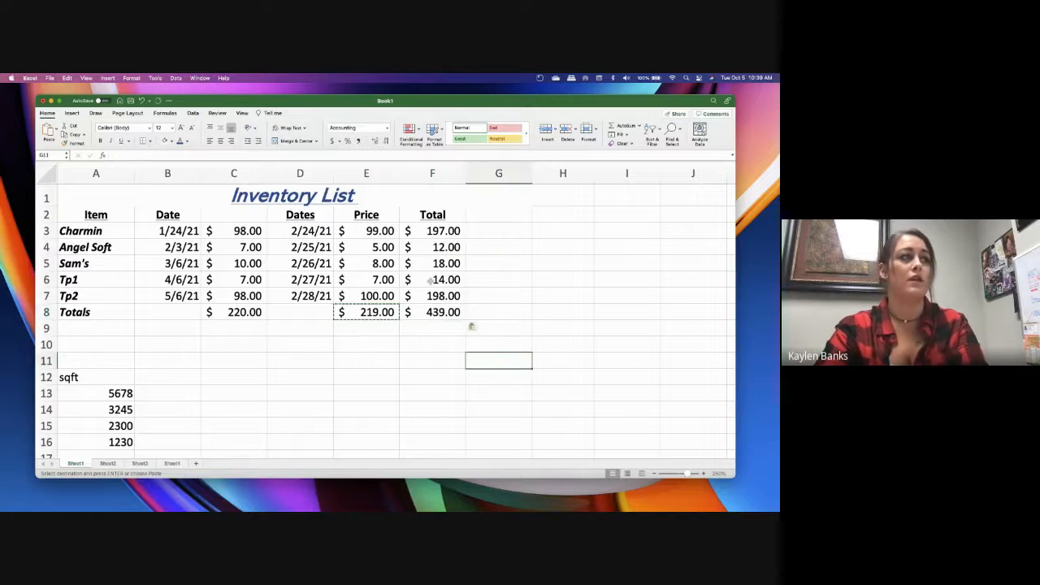
# Change the heading in cell F2 to Overall Total and widen column F slightly to fit it
pyautogui.click(432, 214)
pyautogui.write('Overall')
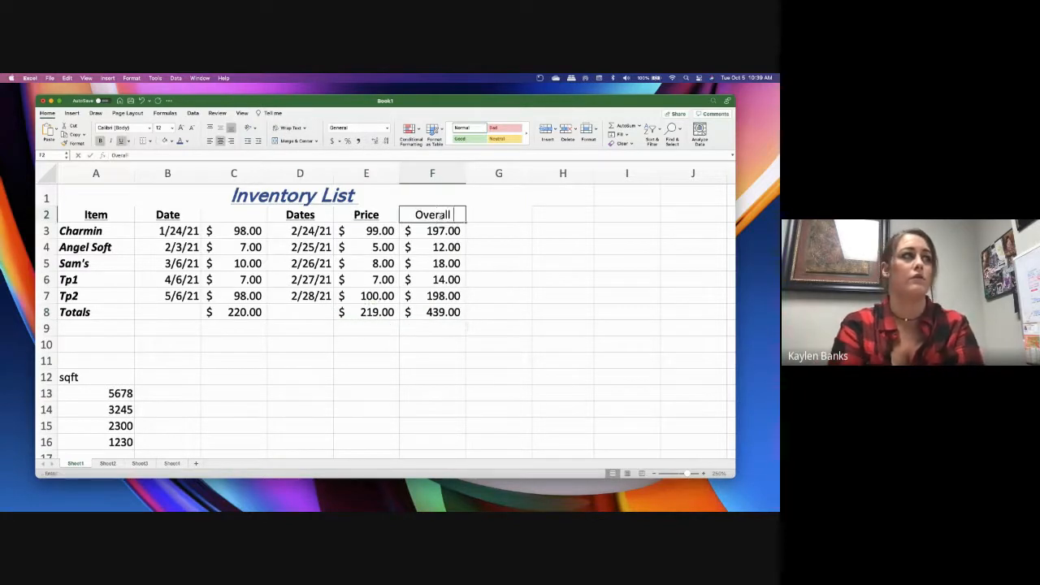
pyautogui.write(' Total')
pyautogui.click(536, 230)
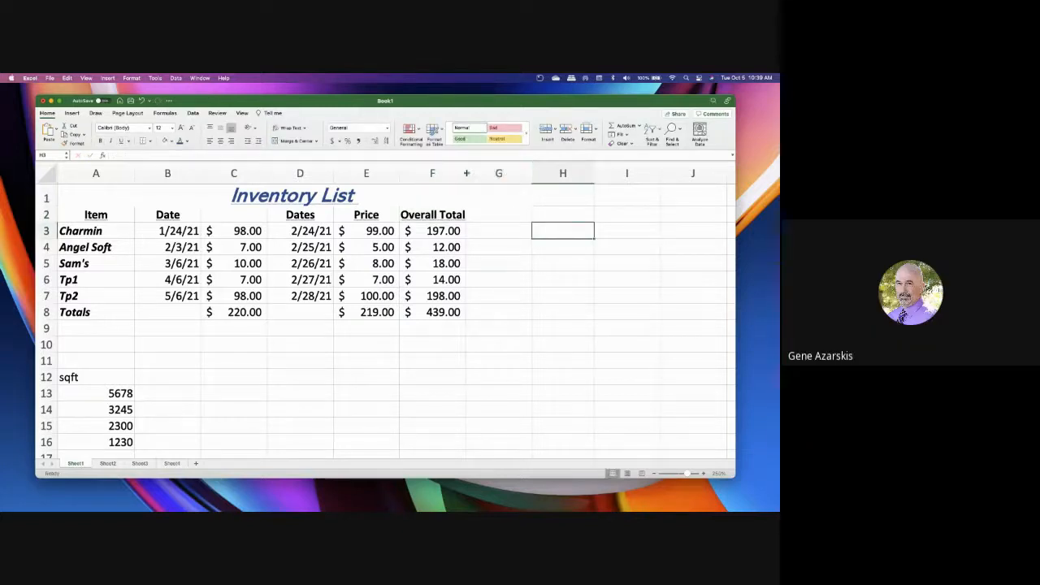
pyautogui.moveTo(467, 173); pyautogui.dragTo(478, 173)
pyautogui.click(533, 328)
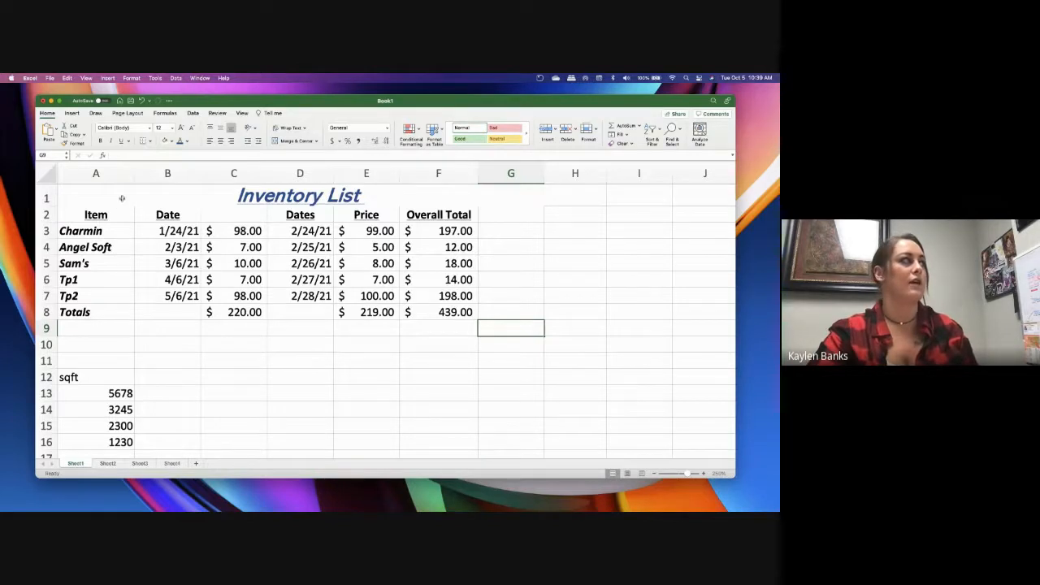
# Insert a 2-D clustered column chart from the inventory range A2:F8, leaving out the title row
pyautogui.moveTo(122, 198); pyautogui.dragTo(149, 309)
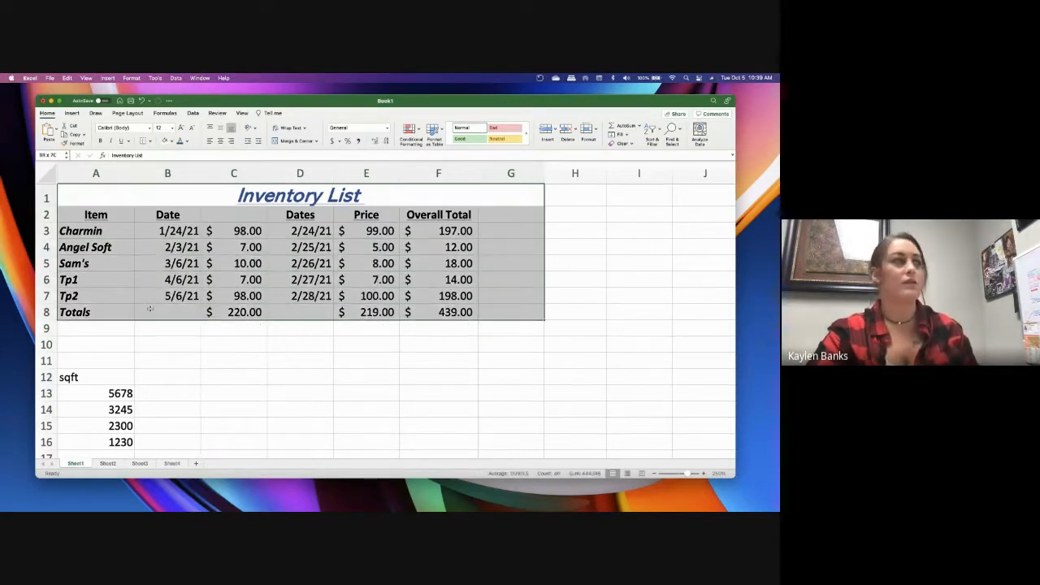
pyautogui.click(155, 327)
pyautogui.click(81, 215)
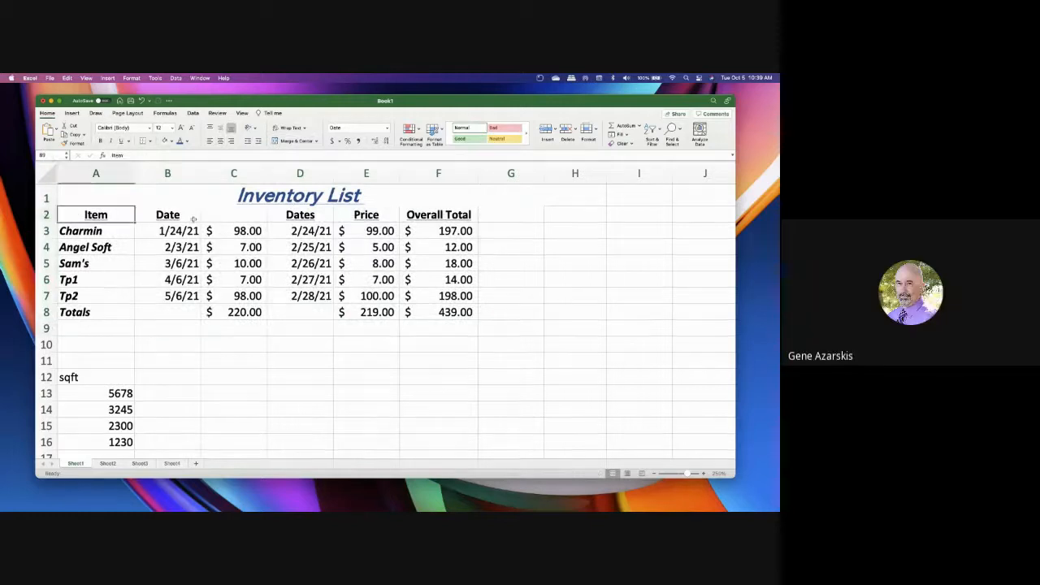
pyautogui.moveTo(194, 218); pyautogui.dragTo(442, 320)
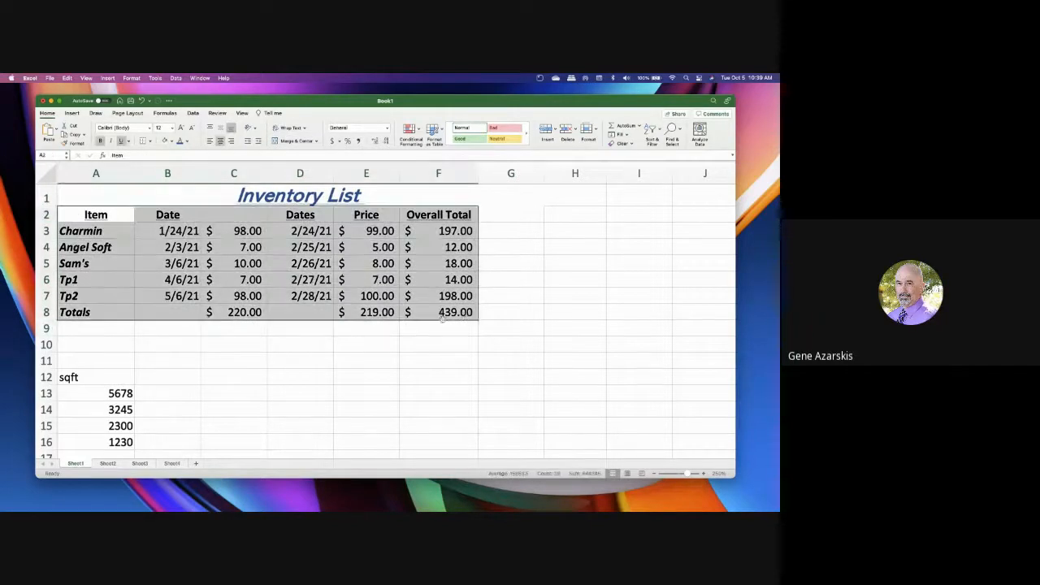
pyautogui.click(72, 113)
pyautogui.click(396, 127)
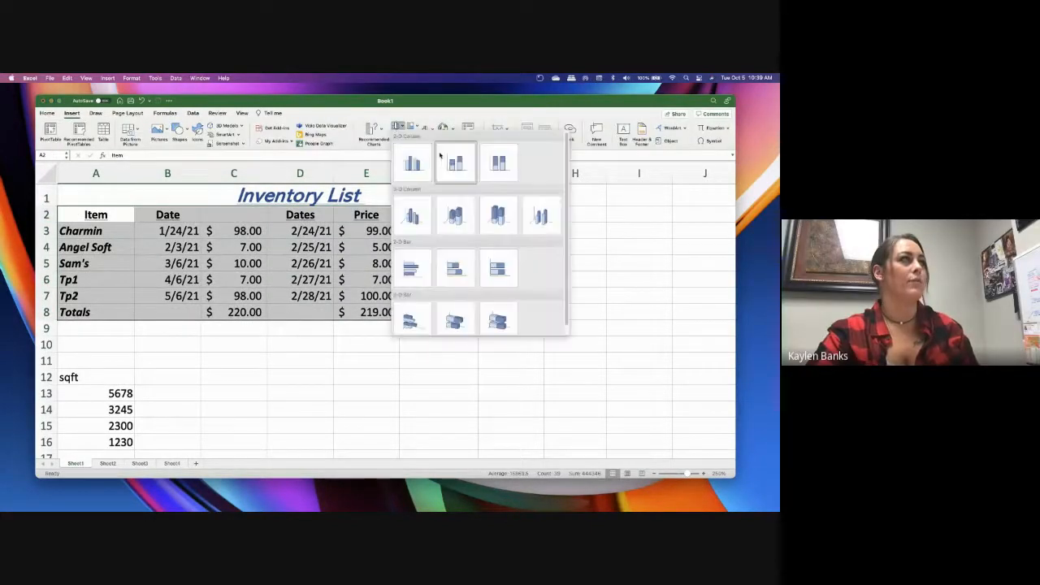
pyautogui.click(413, 162)
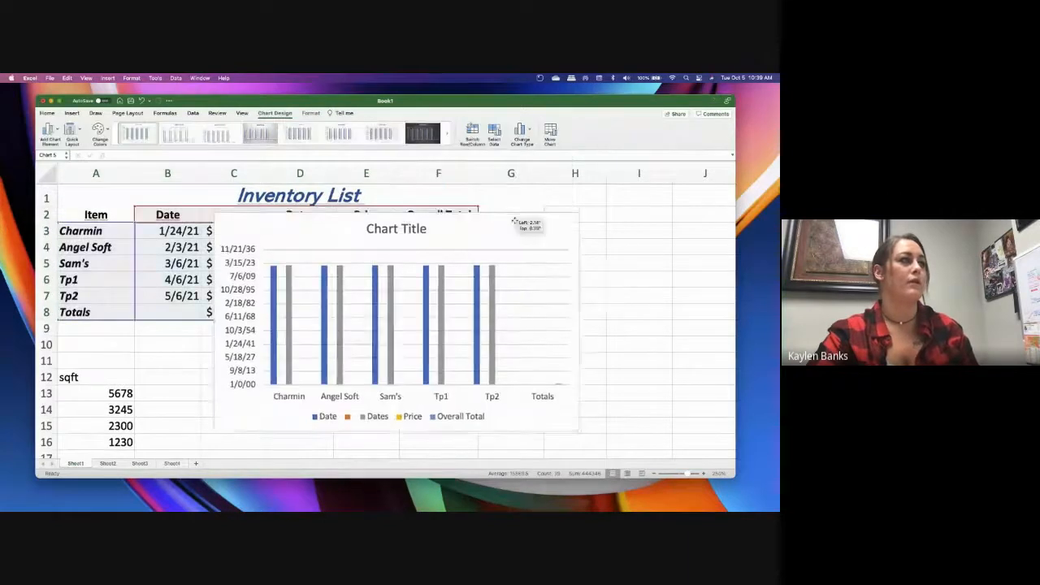
# Move the chart so it spans columns D to I and examine its bars, axis and legend
pyautogui.moveTo(507, 224); pyautogui.dragTo(578, 242)
pyautogui.scroll(-2, 686, 301)
pyautogui.scroll(-4, 686, 301)
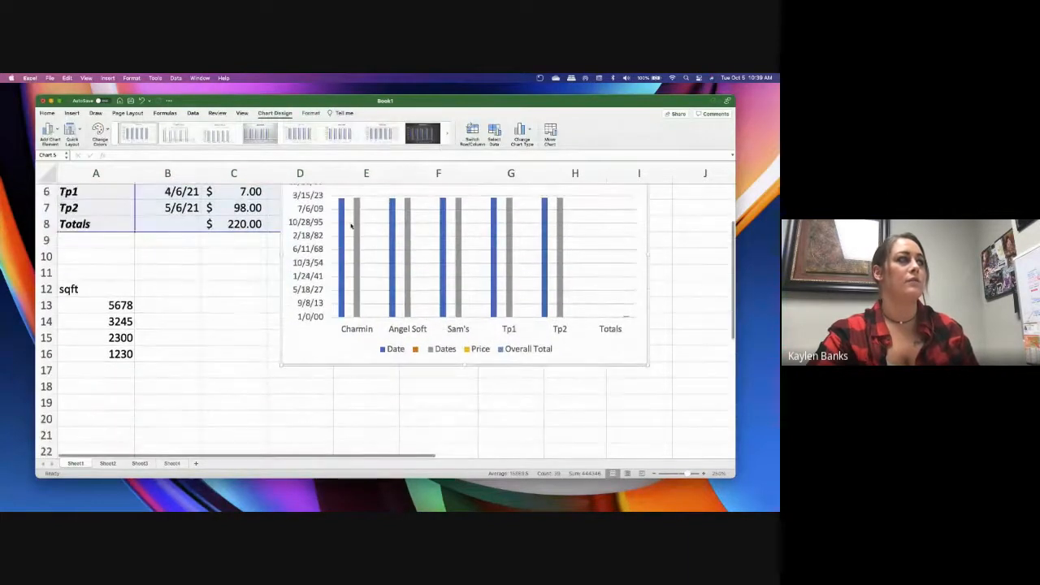
pyautogui.scroll(1, 355, 285)
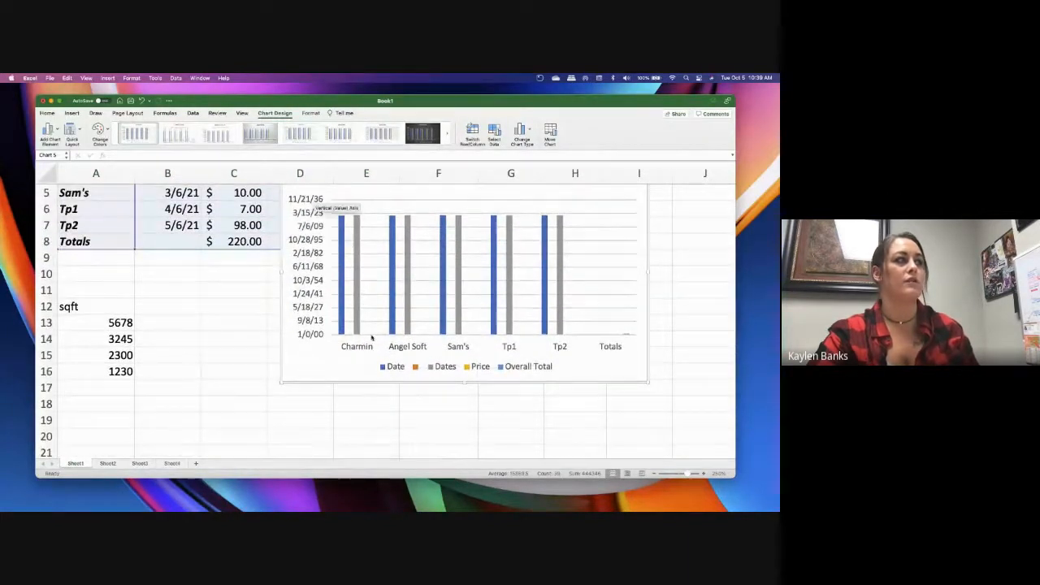
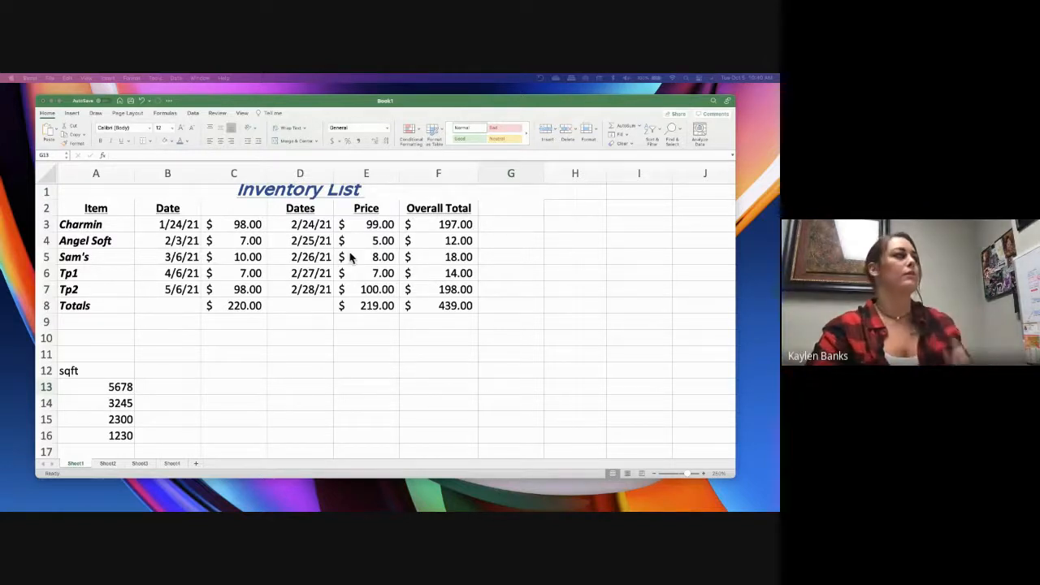
# Clear the sqft heading and its figures from cells A12:A16
pyautogui.scroll(-3, 276, 404)
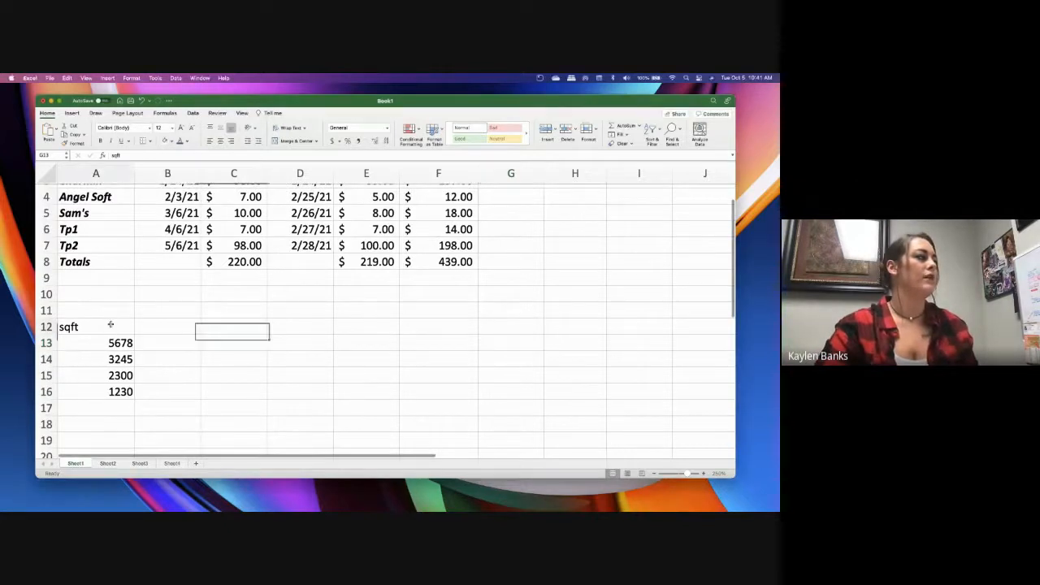
pyautogui.moveTo(111, 325); pyautogui.dragTo(113, 392)
pyautogui.press('Delete')
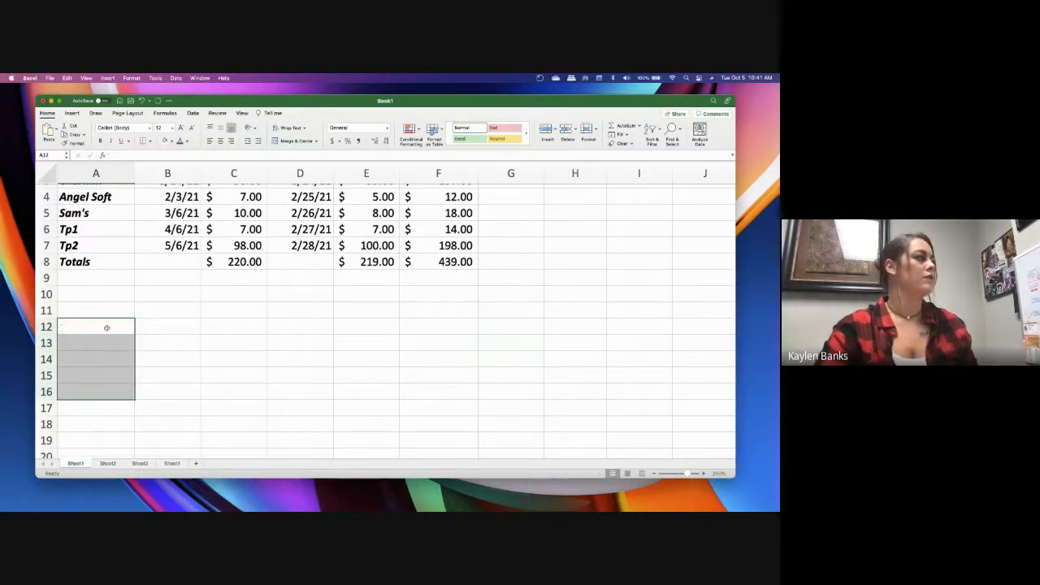
# Enter the sample sentence "I have a sentence here whatever that data is" in cell A12
pyautogui.click(106, 326)
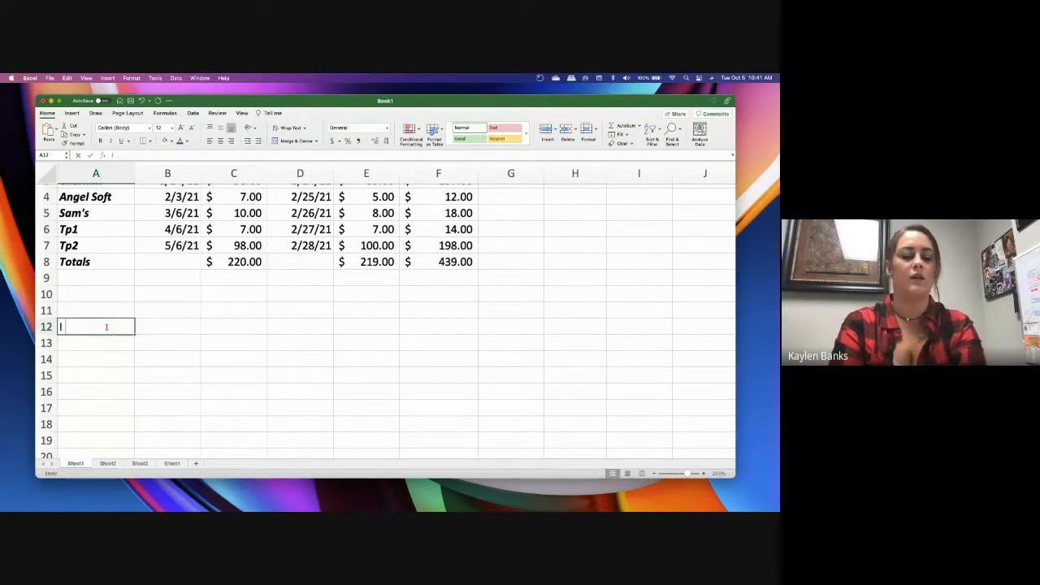
pyautogui.write('I have a sentence here')
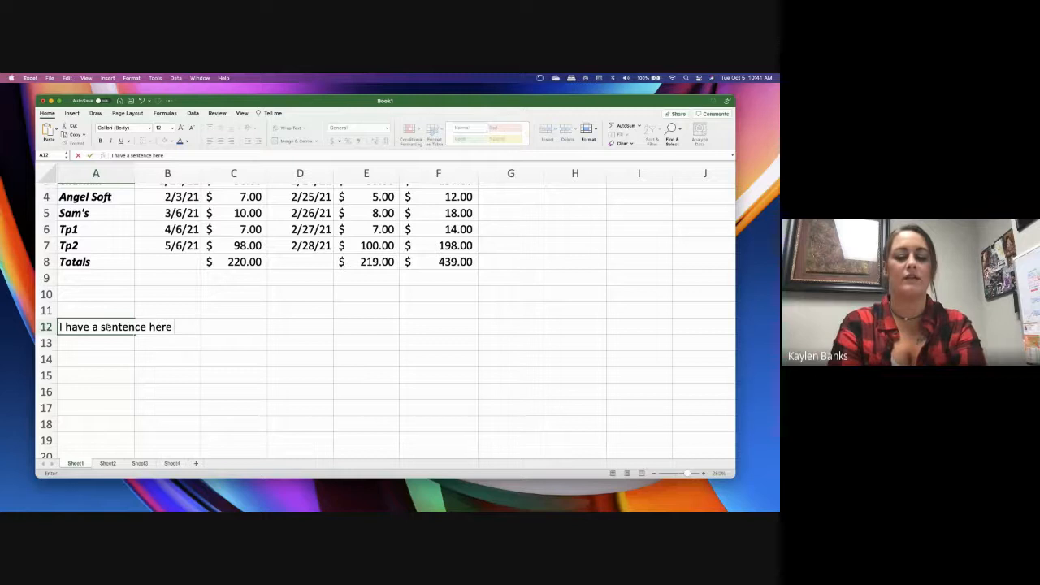
pyautogui.write(' whatever that date')
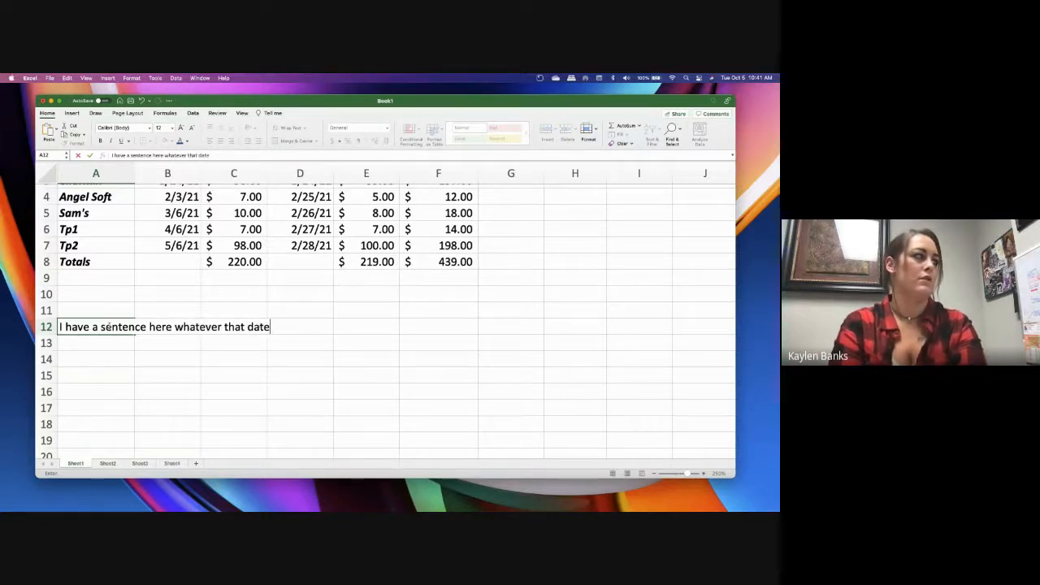
pyautogui.press('BackSpace')
pyautogui.write('a is')
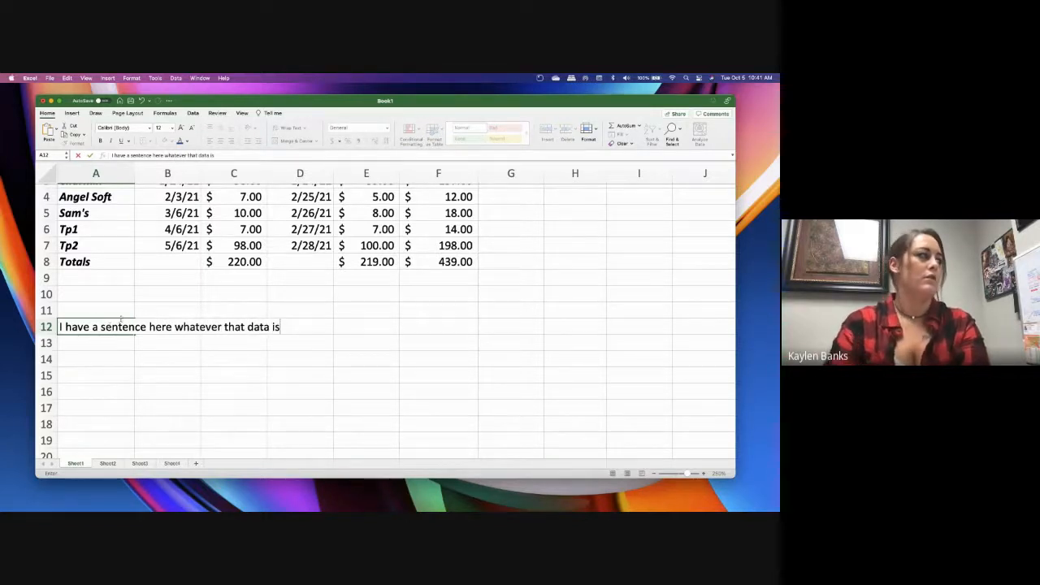
pyautogui.click(166, 373)
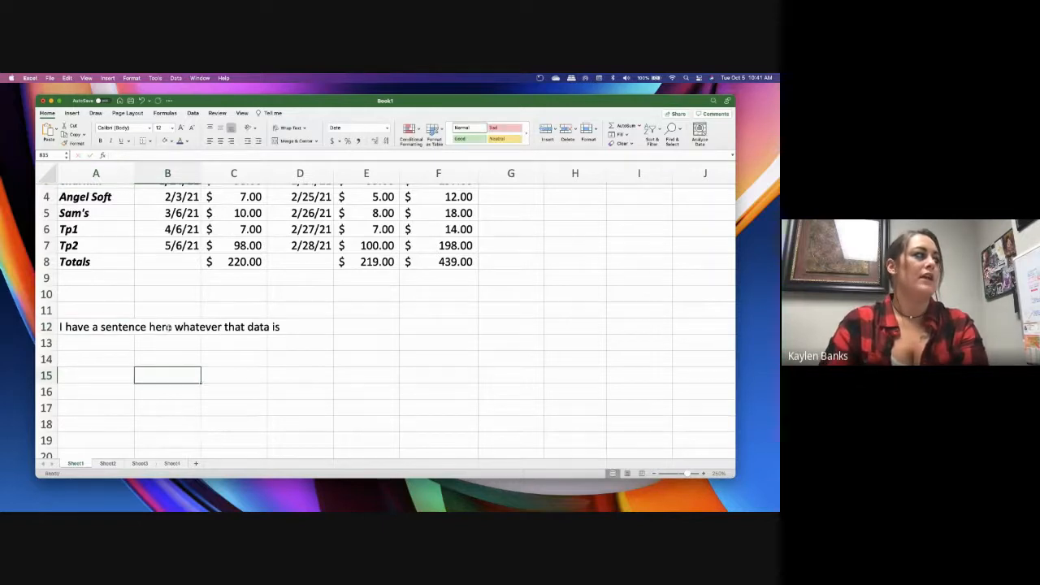
# Enter the text "Reminder Here for example" in cell B12, beside the sample sentence
pyautogui.click(197, 330)
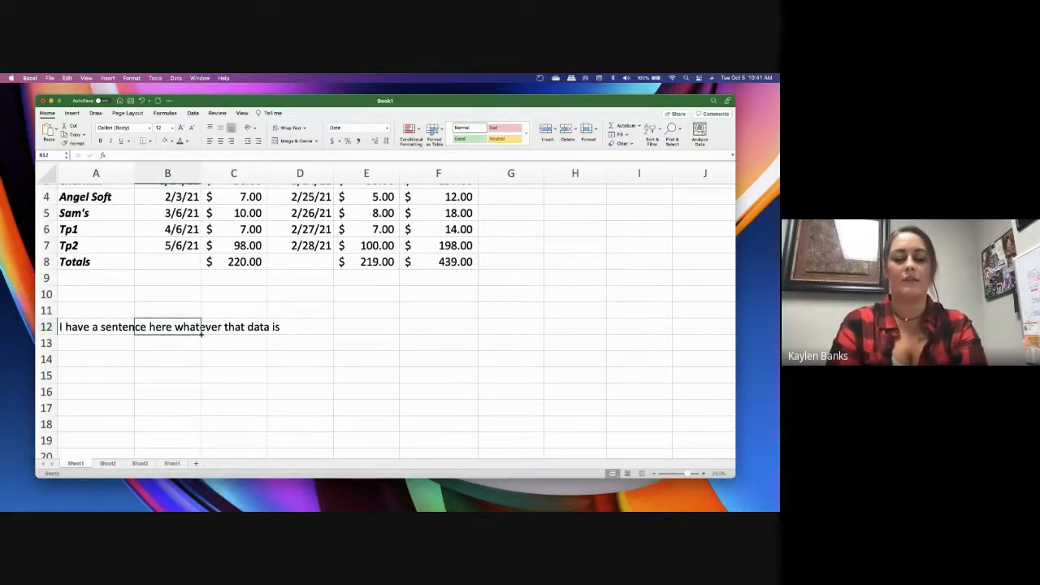
pyautogui.write('Remind')
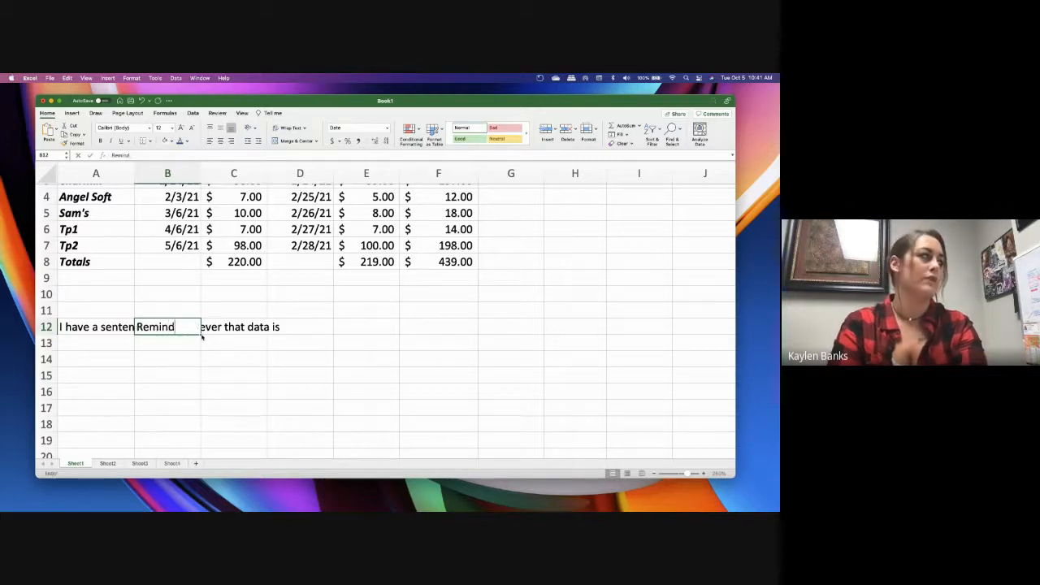
pyautogui.write('er Here f')
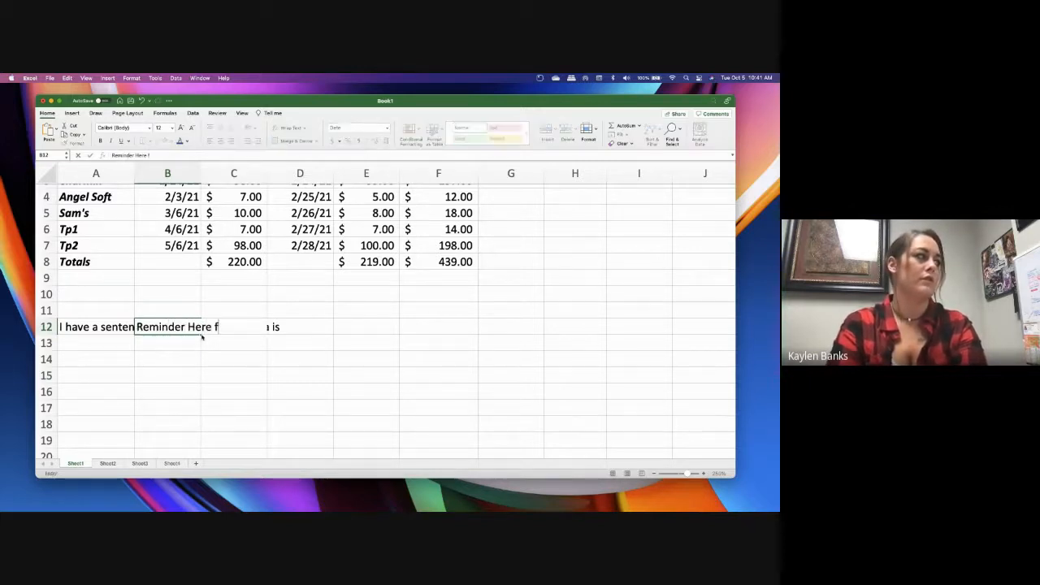
pyautogui.write('or example')
pyautogui.click(232, 360)
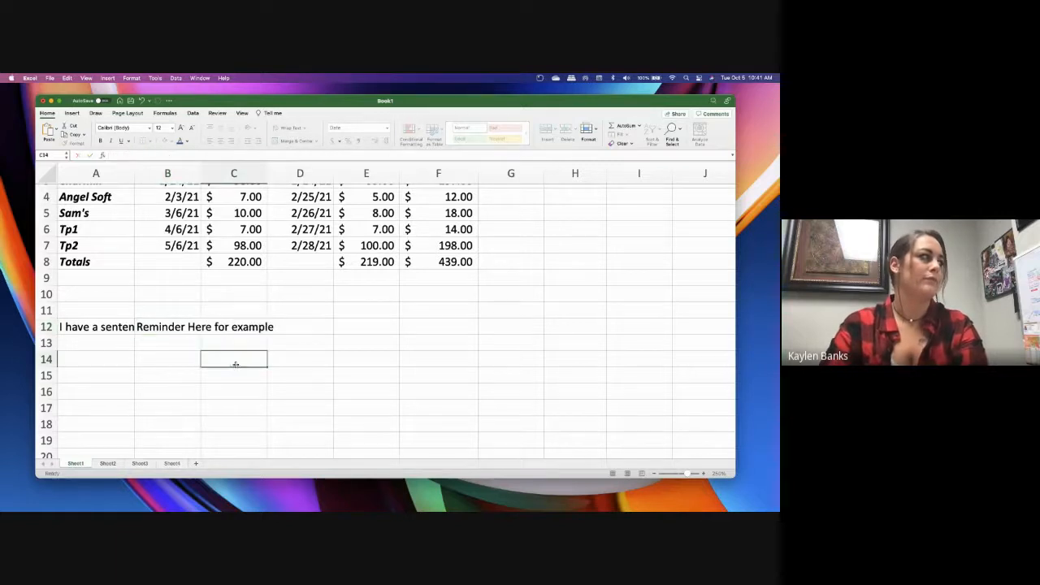
# Narrow column A slightly and demonstrate Wrap Text on the sentence in A12, switching it on and back off
pyautogui.click(116, 328)
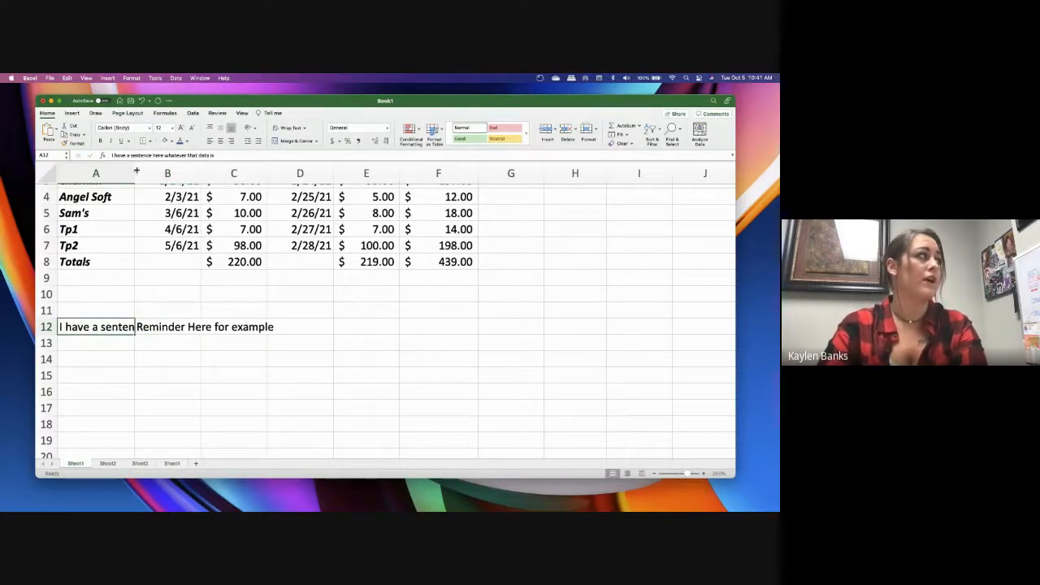
pyautogui.moveTo(135, 173)
pyautogui.mouseDown()
pyautogui.moveTo(274, 173)
pyautogui.moveTo(124, 173)
pyautogui.moveTo(135, 173)
pyautogui.mouseUp()
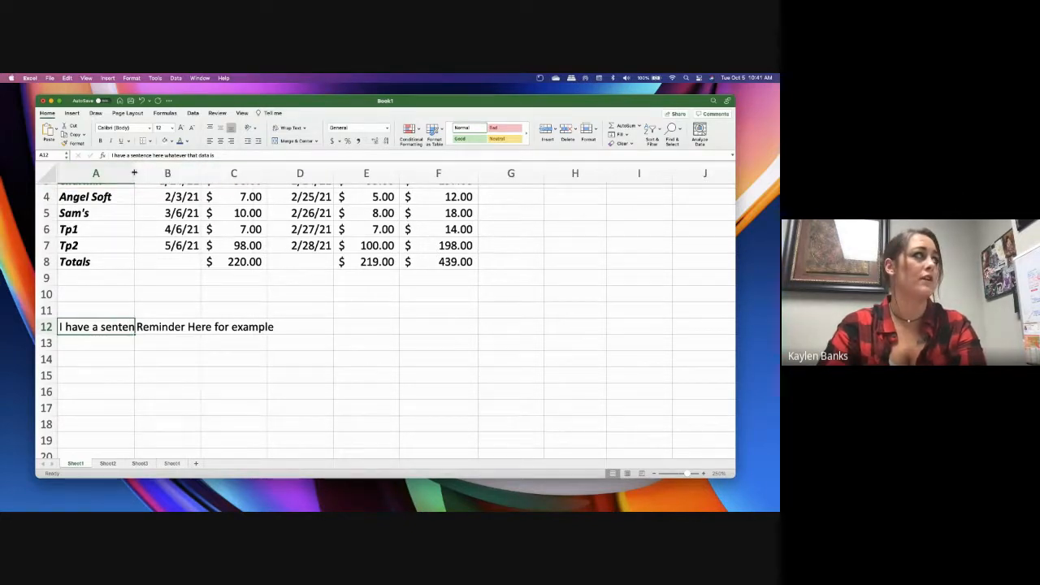
pyautogui.moveTo(134, 173)
pyautogui.mouseDown()
pyautogui.moveTo(244, 173)
pyautogui.moveTo(126, 173)
pyautogui.mouseUp()
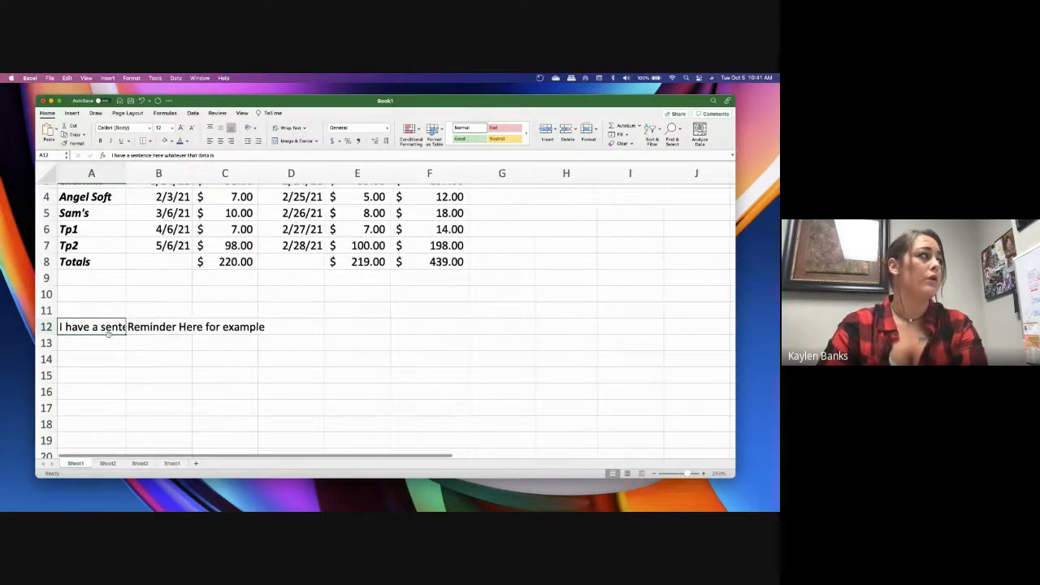
pyautogui.click(285, 128)
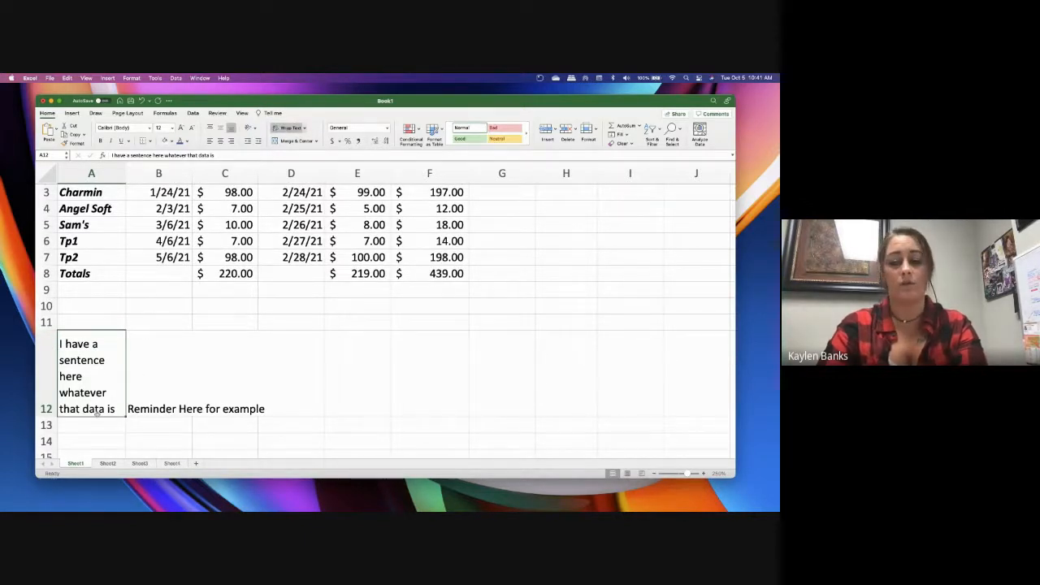
pyautogui.click(286, 128)
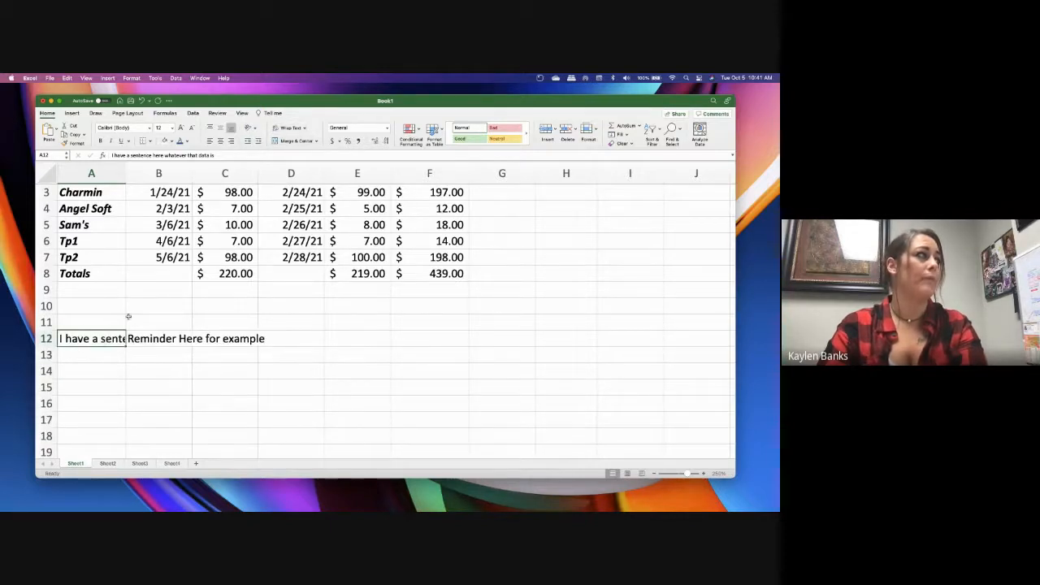
# Merge and center cells A12:B12, keeping only the first cell's text, and undo the merge
pyautogui.moveTo(111, 341); pyautogui.dragTo(161, 338)
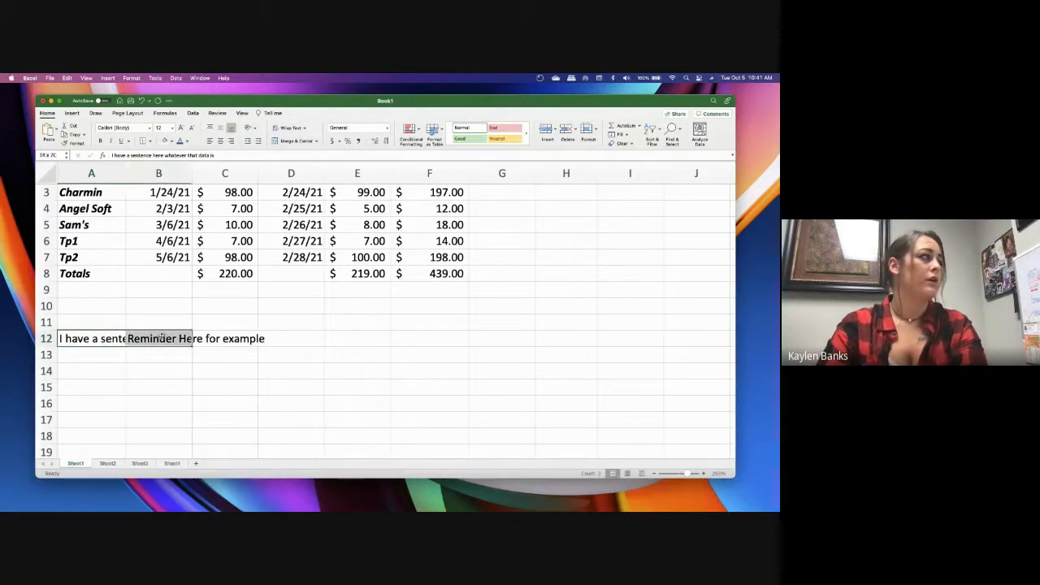
pyautogui.click(294, 140)
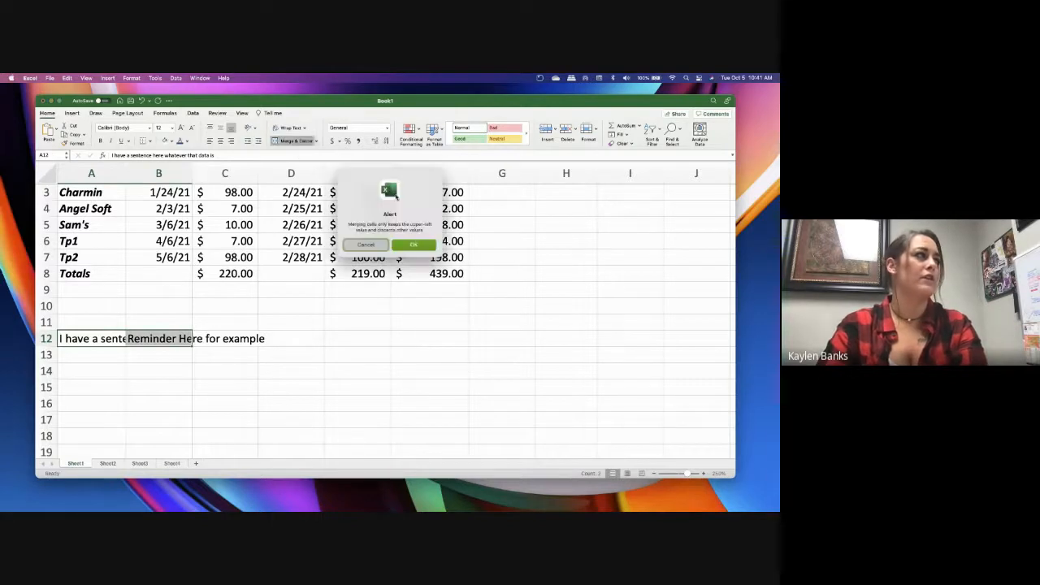
pyautogui.click(413, 243)
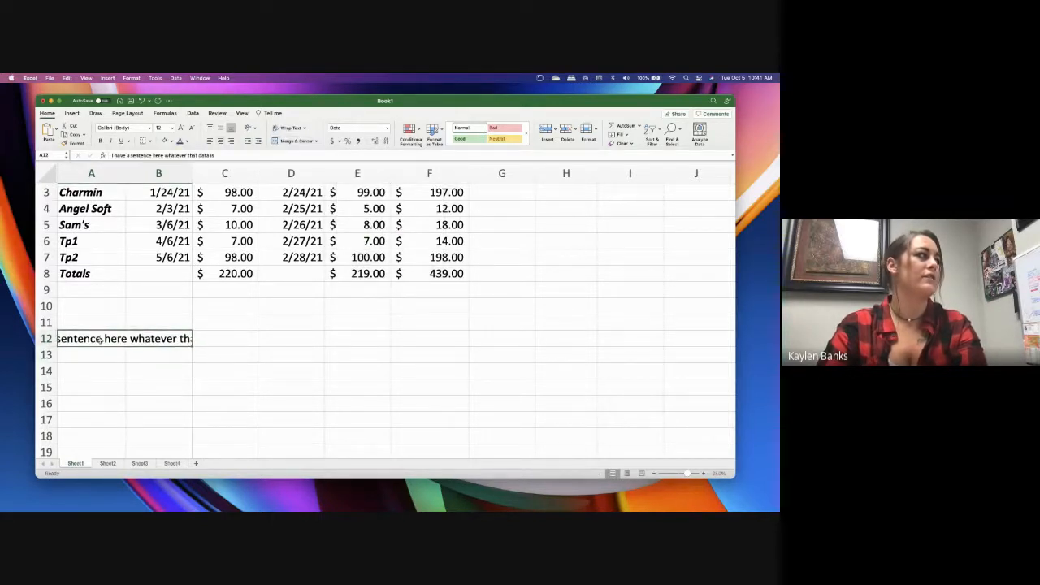
pyautogui.click(141, 100)
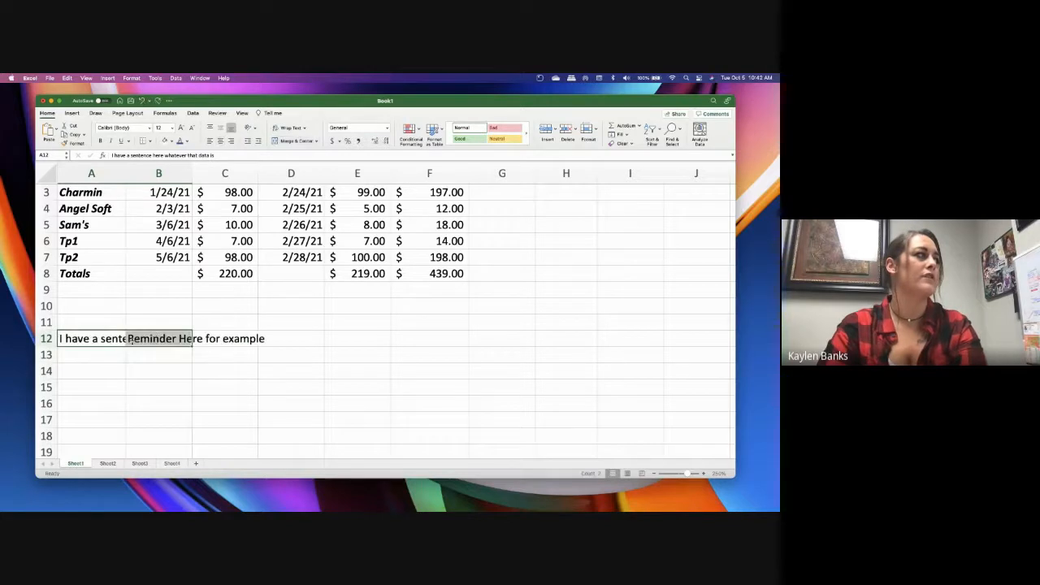
# Copy the reminder text from B12 to B13 and clear the original in B12
pyautogui.click(130, 355)
pyautogui.click(150, 339)
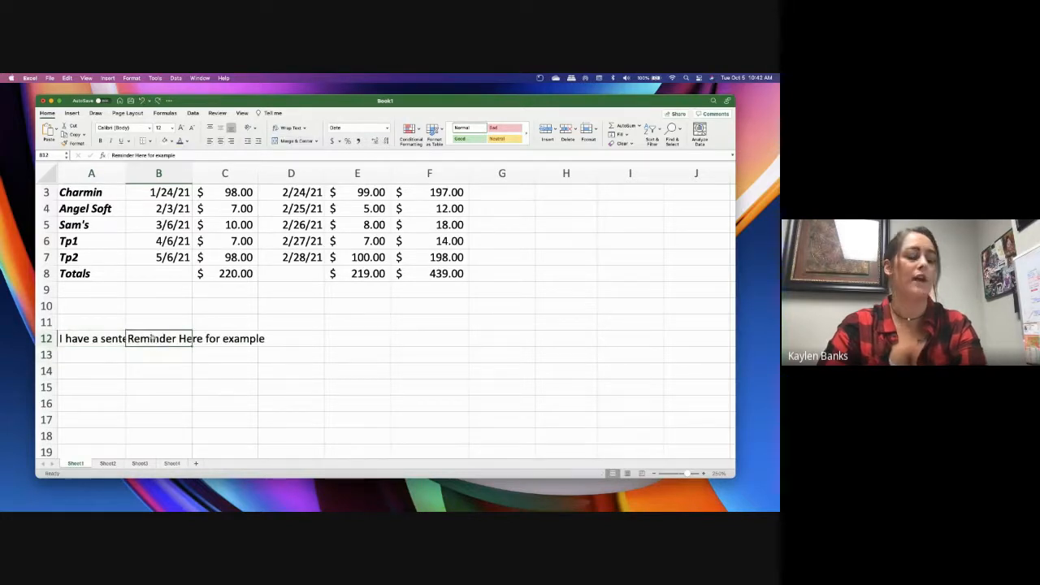
pyautogui.press('super+c')
pyautogui.click(161, 351)
pyautogui.press('super+v')
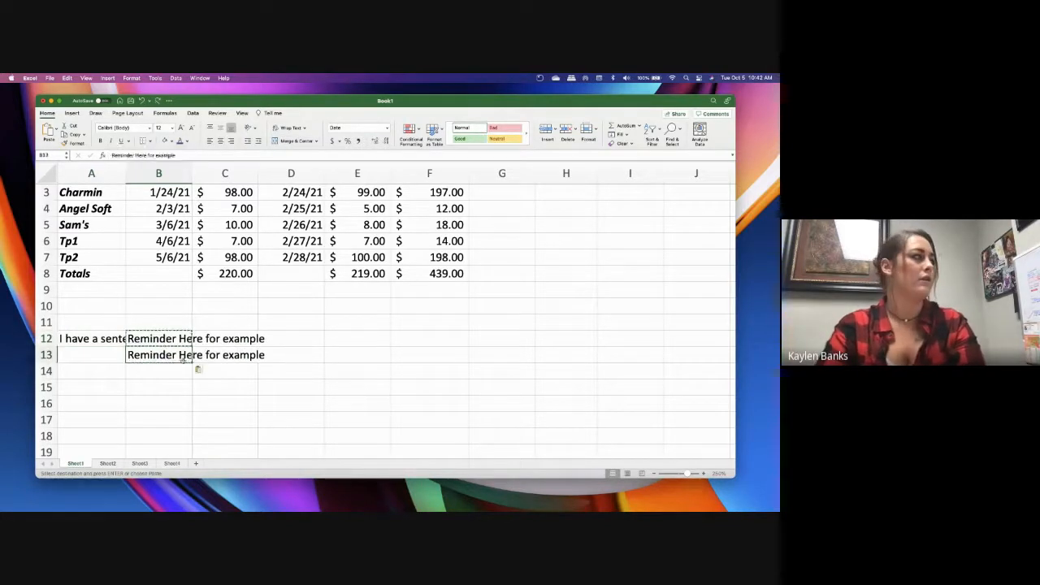
pyautogui.click(143, 339)
pyautogui.press('Delete')
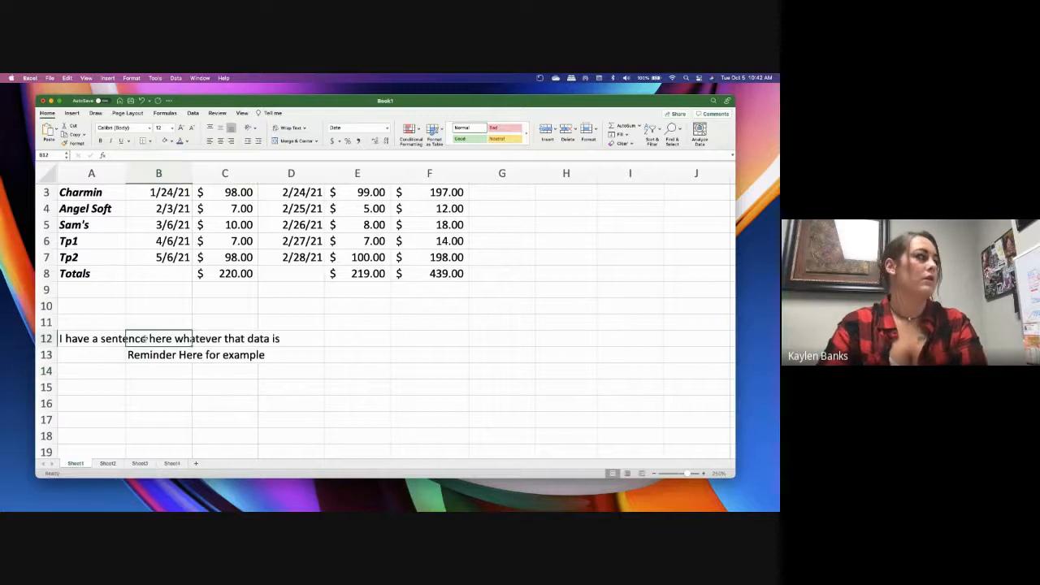
pyautogui.click(115, 340)
pyautogui.moveTo(114, 341); pyautogui.dragTo(317, 340)
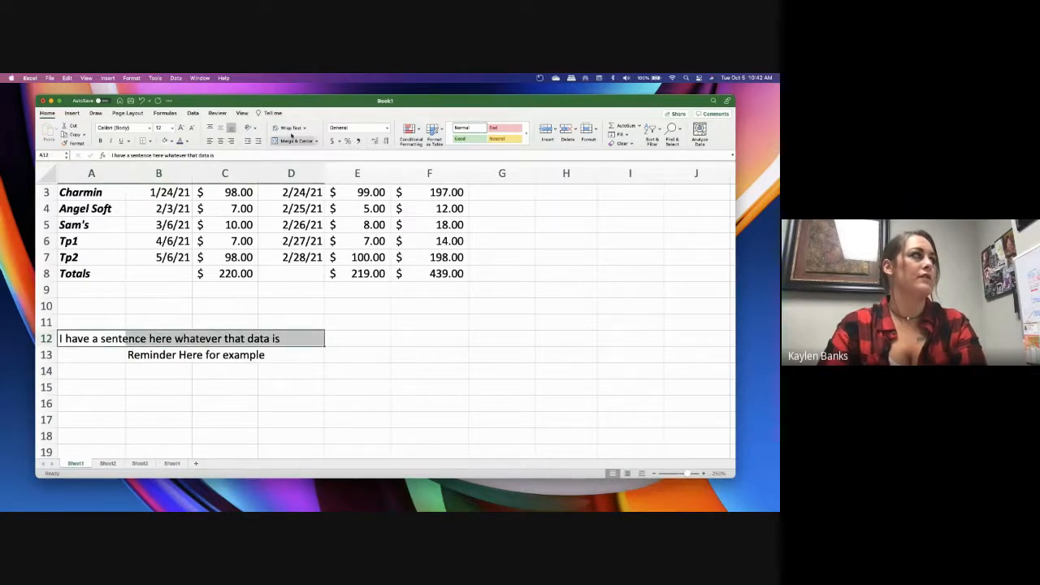
pyautogui.click(333, 305)
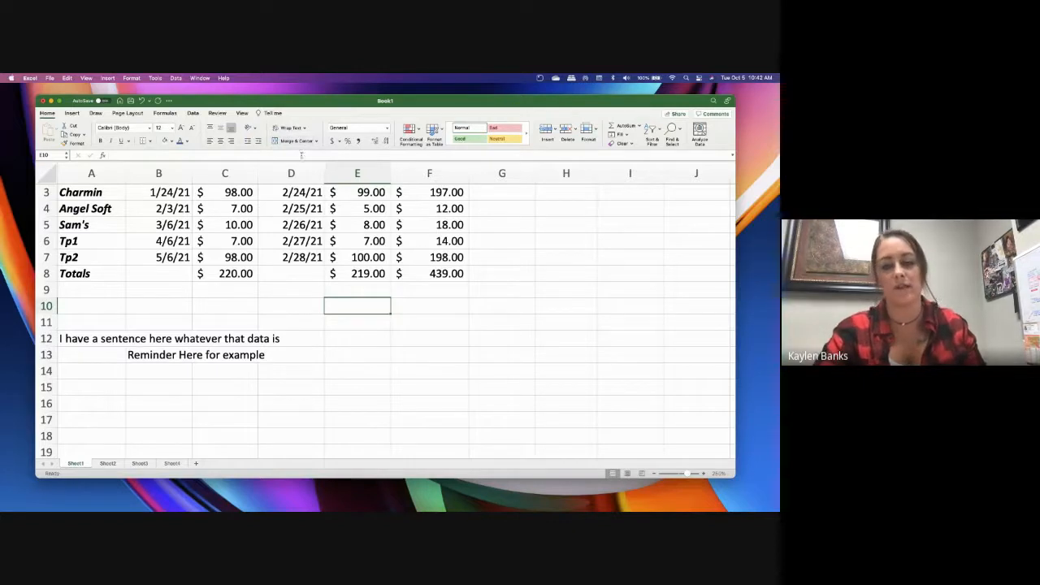
pyautogui.click(199, 339)
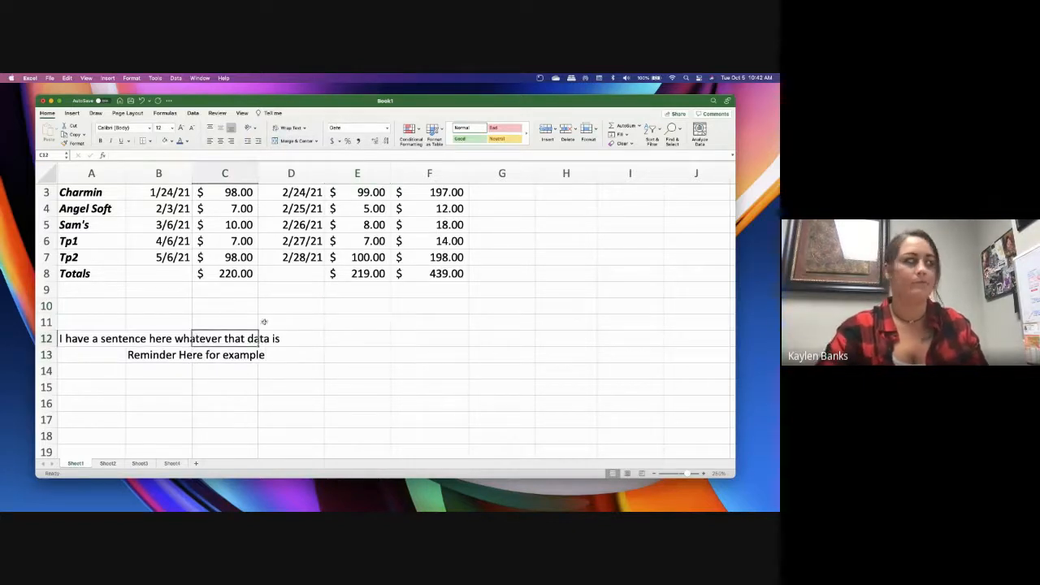
# Delete the sample sentence from cell A12 and the reminder text from cell B13
pyautogui.click(119, 339)
pyautogui.press('BackSpace')
pyautogui.press('Return')
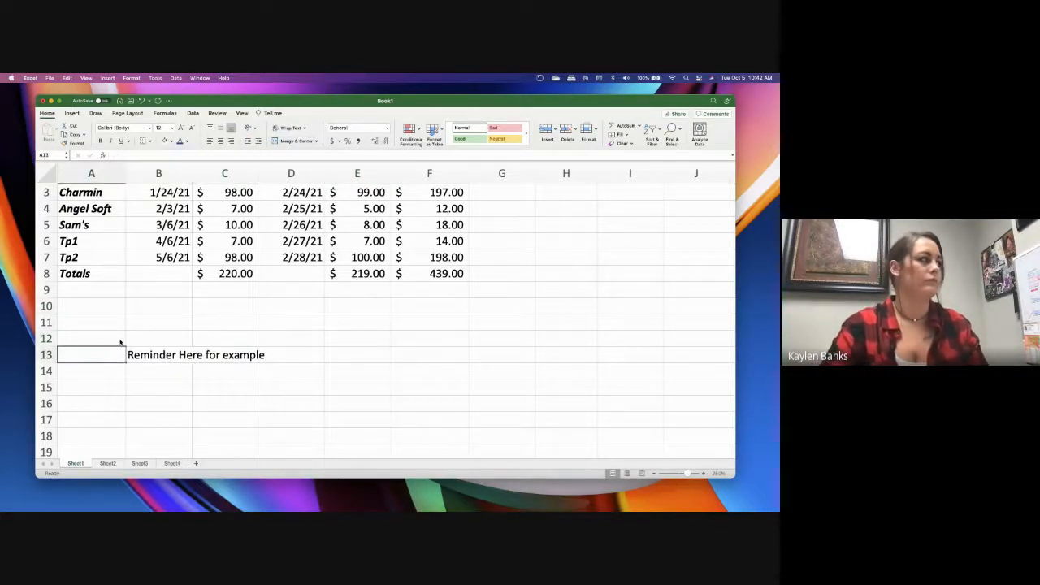
pyautogui.press('Right')
pyautogui.press('BackSpace')
pyautogui.click(134, 302)
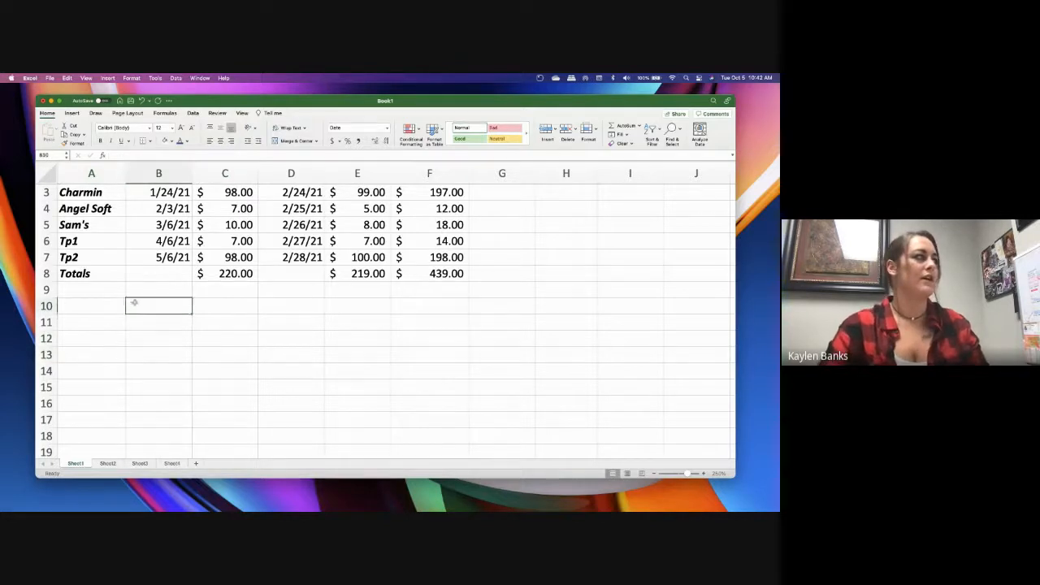
pyautogui.click(96, 290)
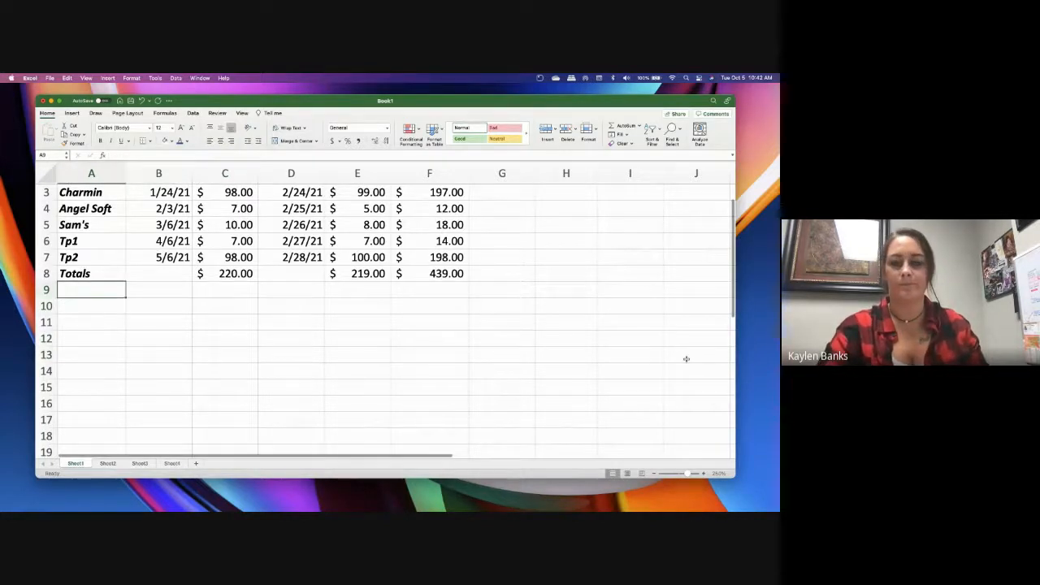
pyautogui.scroll(2, 268, 327)
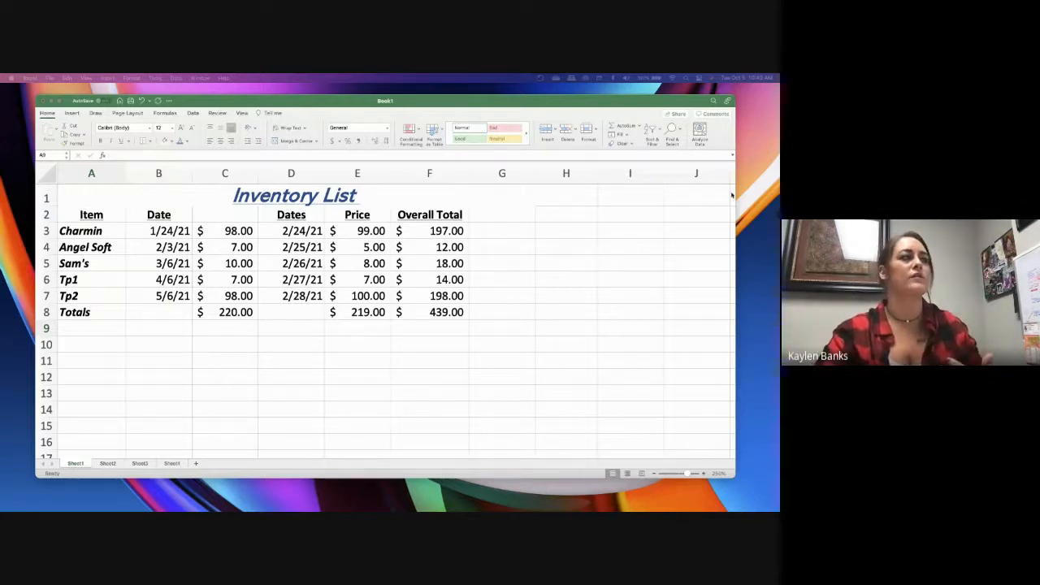
pyautogui.click(292, 353)
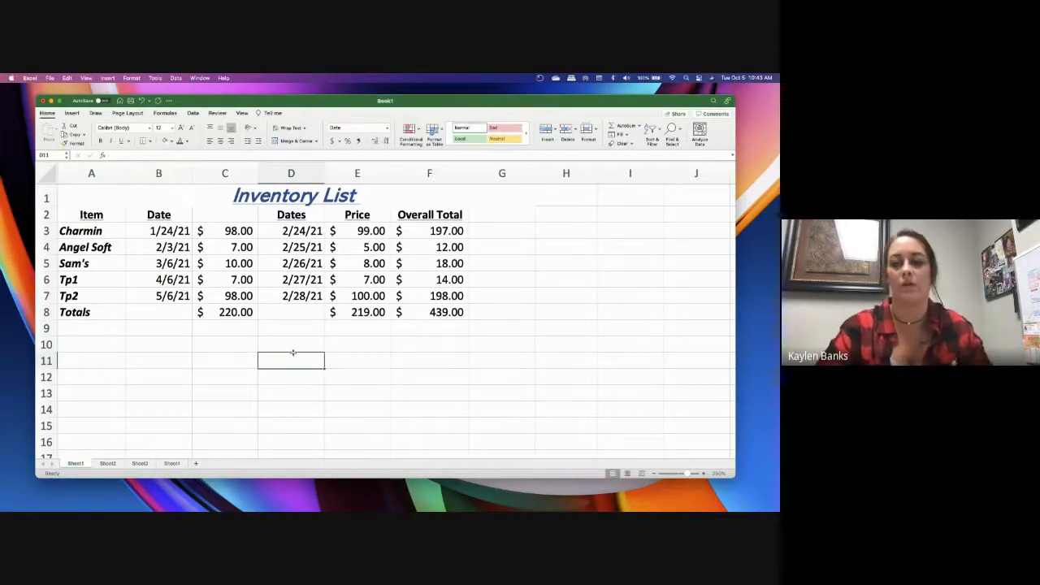